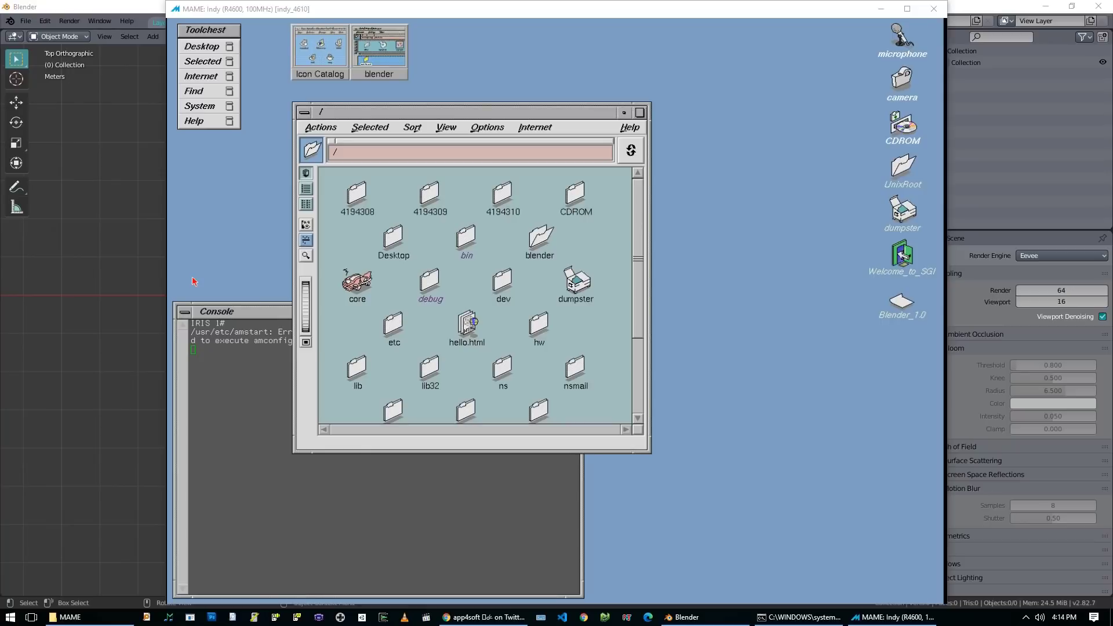
Launch Blender 1.0 from the emulated IRIX desktop.
{"action": "left_click", "coordinate": [747, 297]}
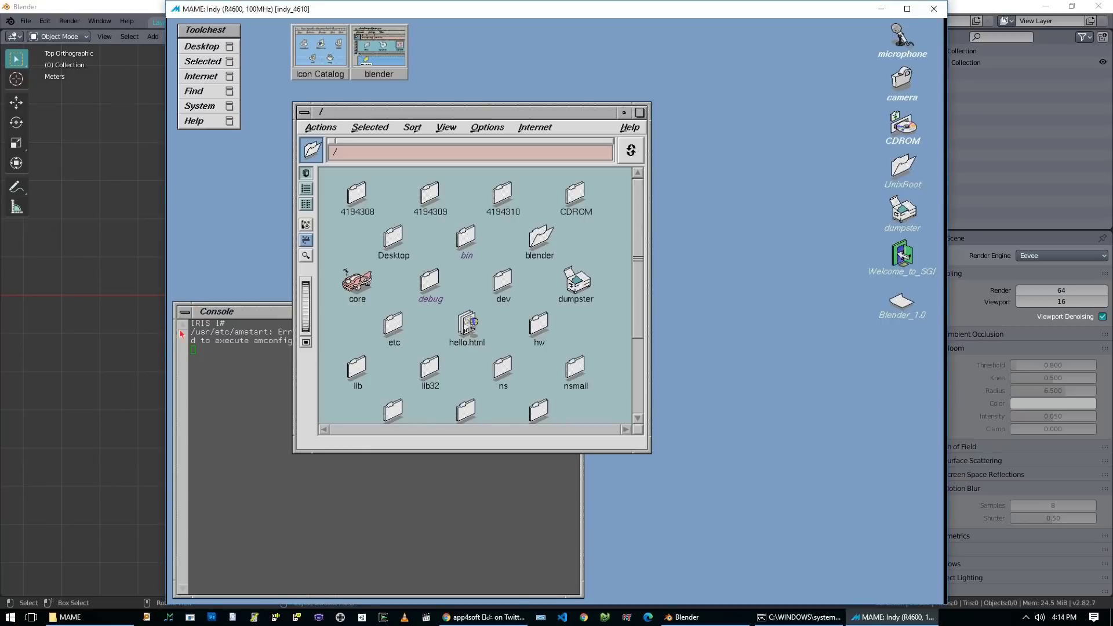
{"action": "left_click", "coordinate": [901, 307]}
{"action": "double_click", "coordinate": [901, 306]}
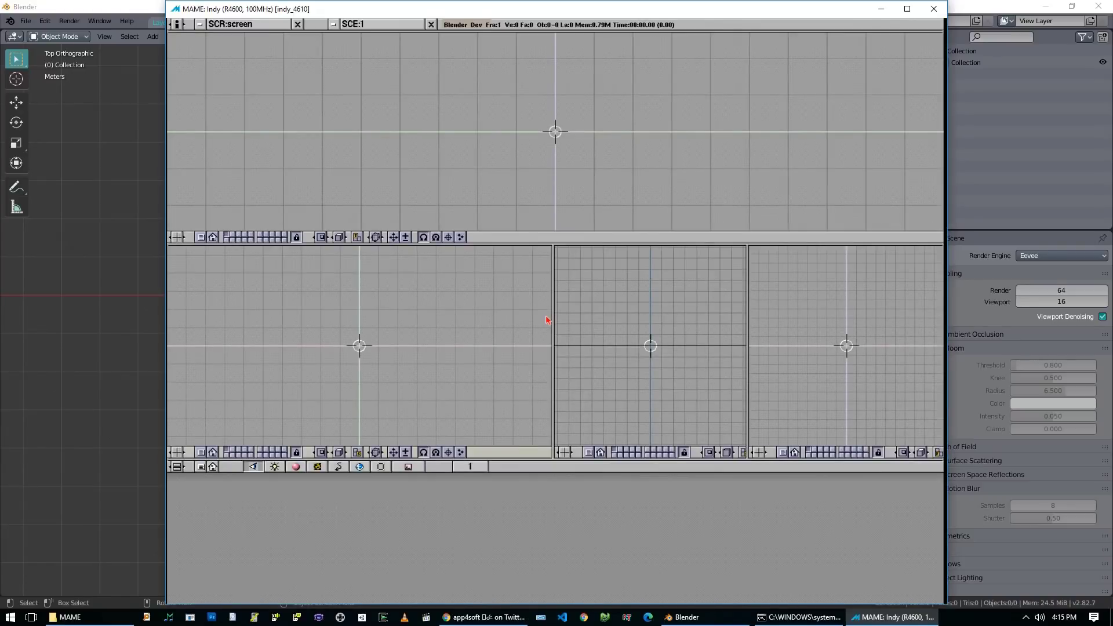
Rename the current screen layout as Default.
{"action": "left_click", "coordinate": [266, 27]}
{"action": "key", "text": "BackSpace"}
{"action": "key", "text": "BackSpace"}
{"action": "key", "text": "BackSpace"}
{"action": "key", "text": "BackSpace"}
{"action": "key", "text": "BackSpace"}
{"action": "key", "text": "BackSpace"}
{"action": "type", "text": "De"}
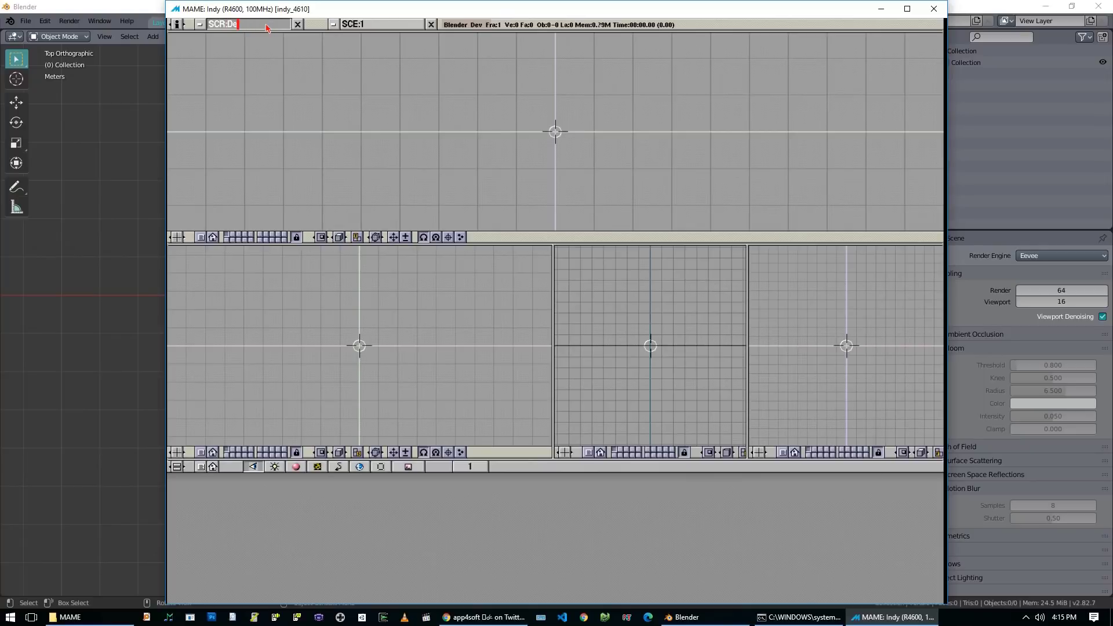
{"action": "type", "text": "fault"}
{"action": "key", "text": "Return"}
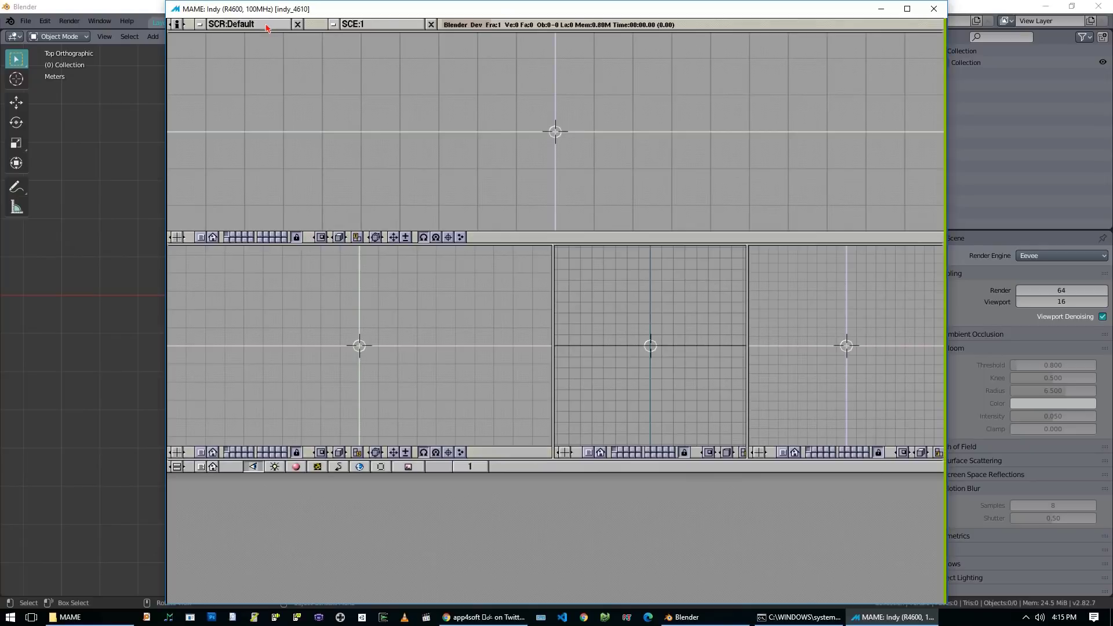
Add a new screen layout and name it Scene.
{"action": "left_click", "coordinate": [199, 25]}
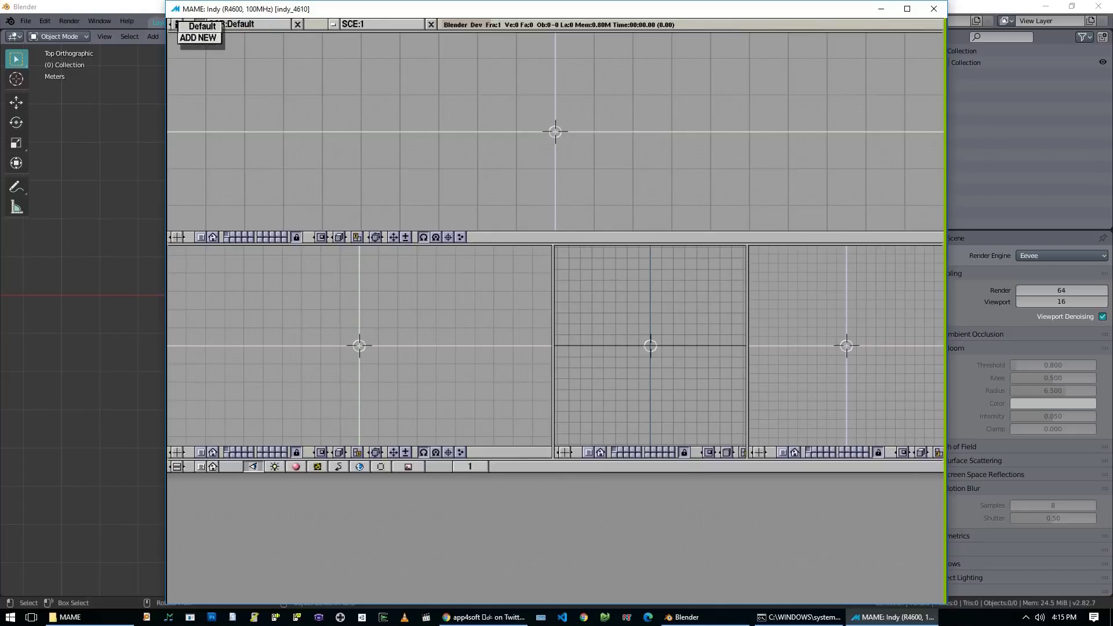
{"action": "left_click", "coordinate": [197, 38]}
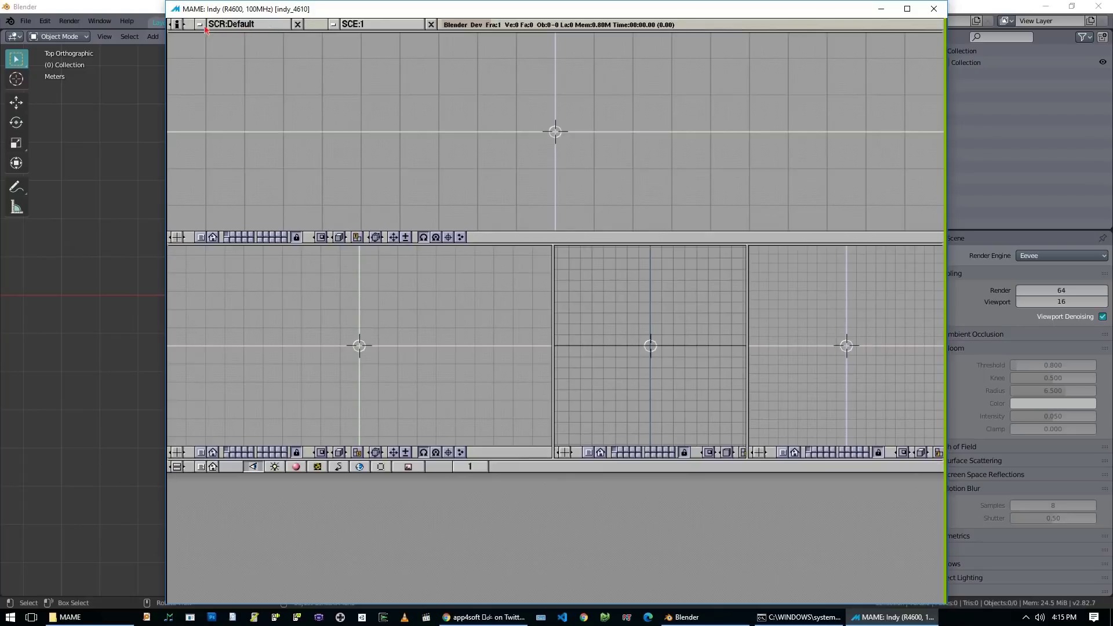
{"action": "left_click", "coordinate": [281, 25]}
{"action": "key", "text": "BackSpace"}
{"action": "key", "text": "BackSpace"}
{"action": "key", "text": "BackSpace"}
{"action": "key", "text": "BackSpace"}
{"action": "key", "text": "BackSpace"}
{"action": "key", "text": "BackSpace"}
{"action": "key", "text": "BackSpace"}
{"action": "key", "text": "BackSpace"}
{"action": "key", "text": "BackSpace"}
{"action": "key", "text": "BackSpace"}
{"action": "key", "text": "BackSpace"}
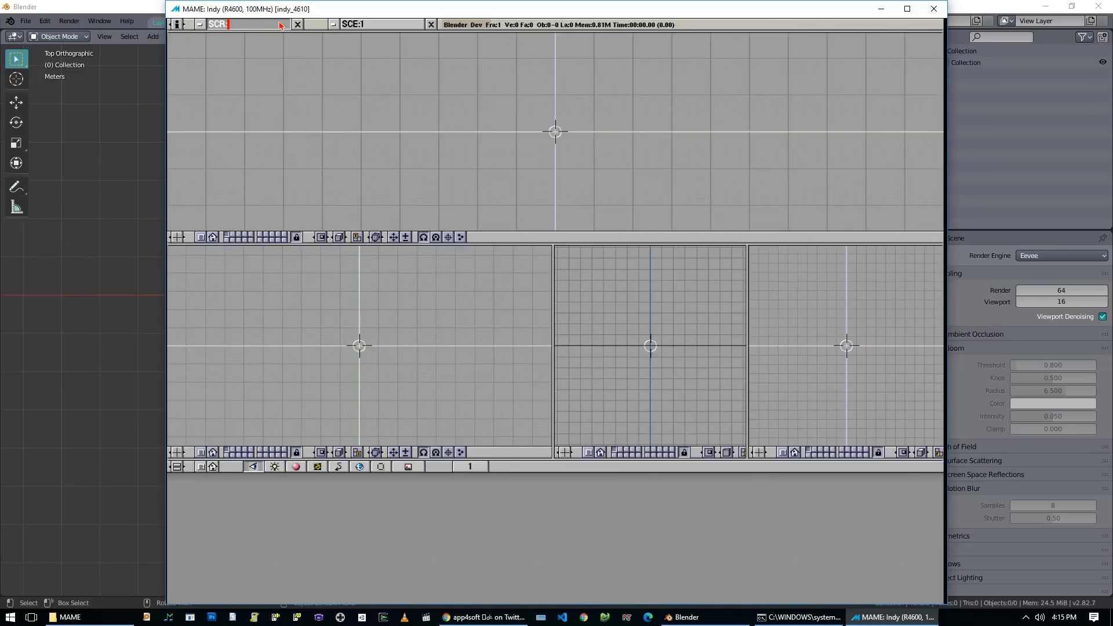
{"action": "type", "text": "Scene"}
{"action": "key", "text": "Return"}
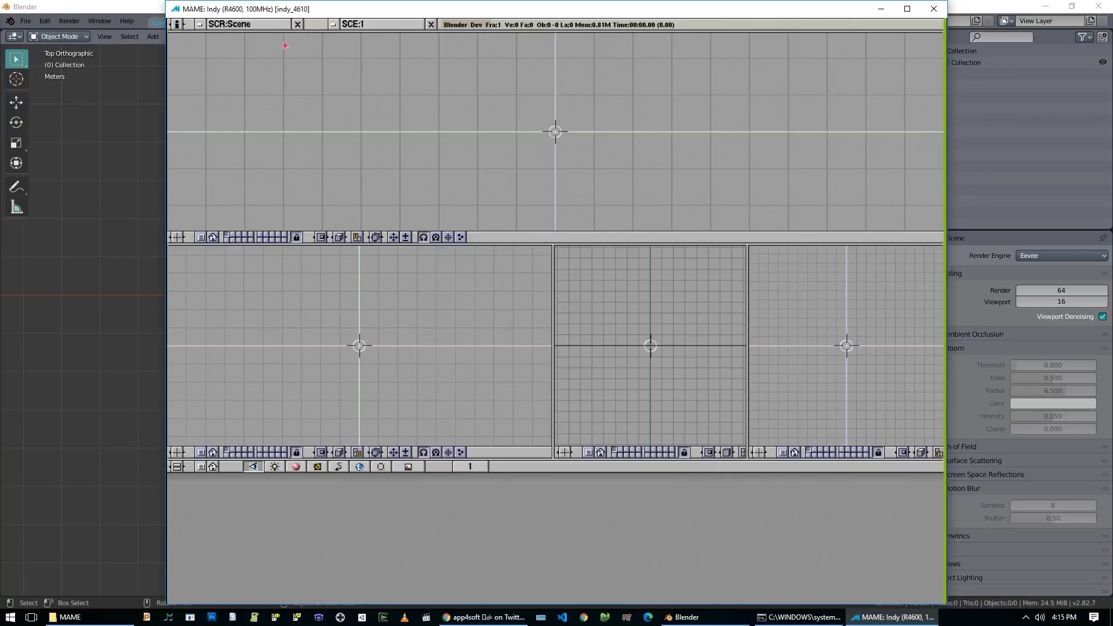
Join the four viewports of the Scene screen into one single large view above the buttons window.
{"action": "right_click", "coordinate": [554, 284]}
{"action": "left_click", "coordinate": [555, 278]}
{"action": "right_click", "coordinate": [747, 281]}
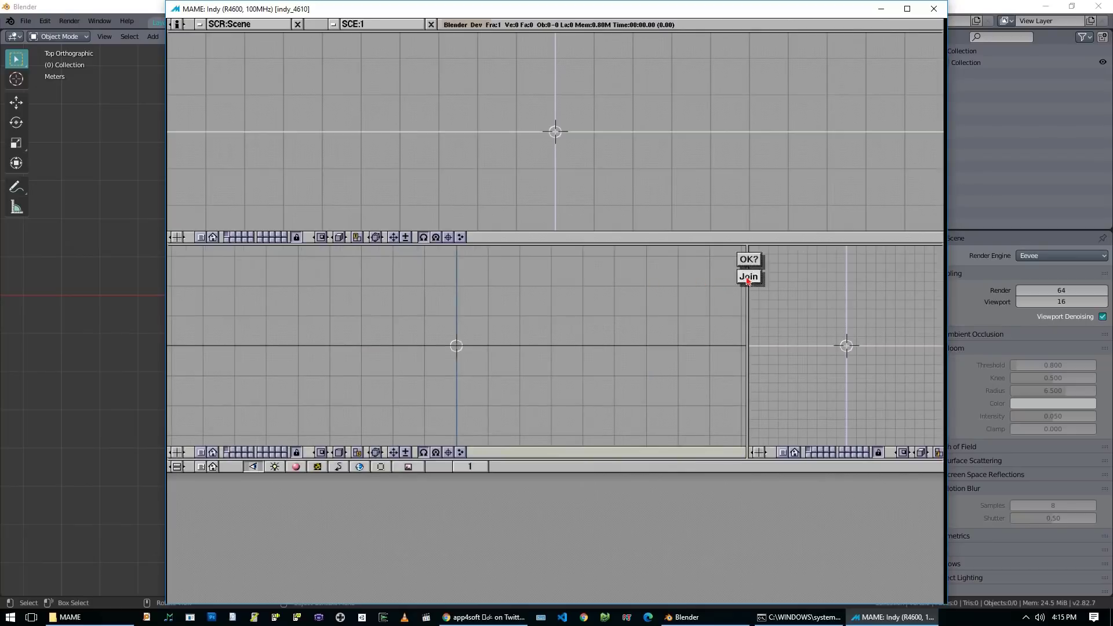
{"action": "left_click", "coordinate": [748, 277]}
{"action": "right_click", "coordinate": [734, 244]}
{"action": "left_click", "coordinate": [734, 244]}
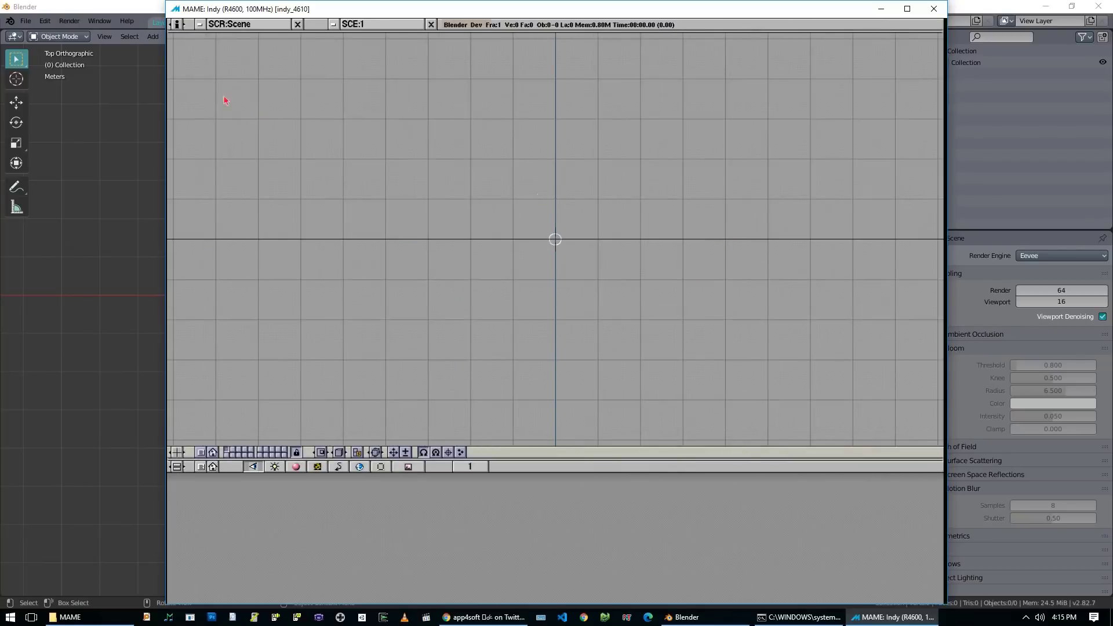
Add another new screen layout and name it Animation.
{"action": "left_click", "coordinate": [200, 25]}
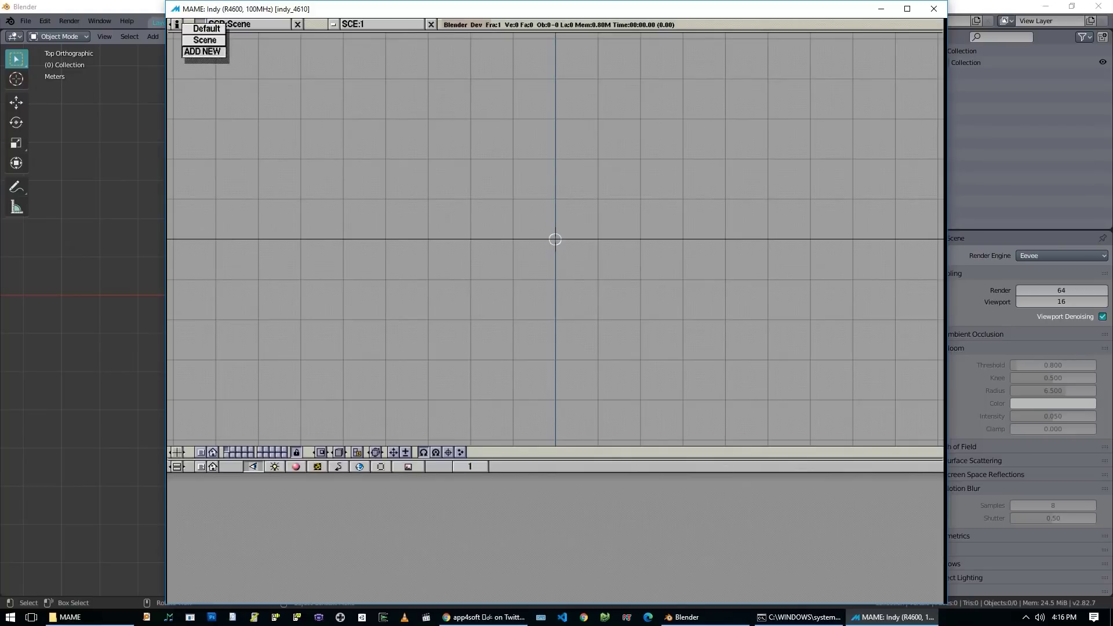
{"action": "left_click", "coordinate": [202, 51]}
{"action": "left_click", "coordinate": [273, 24]}
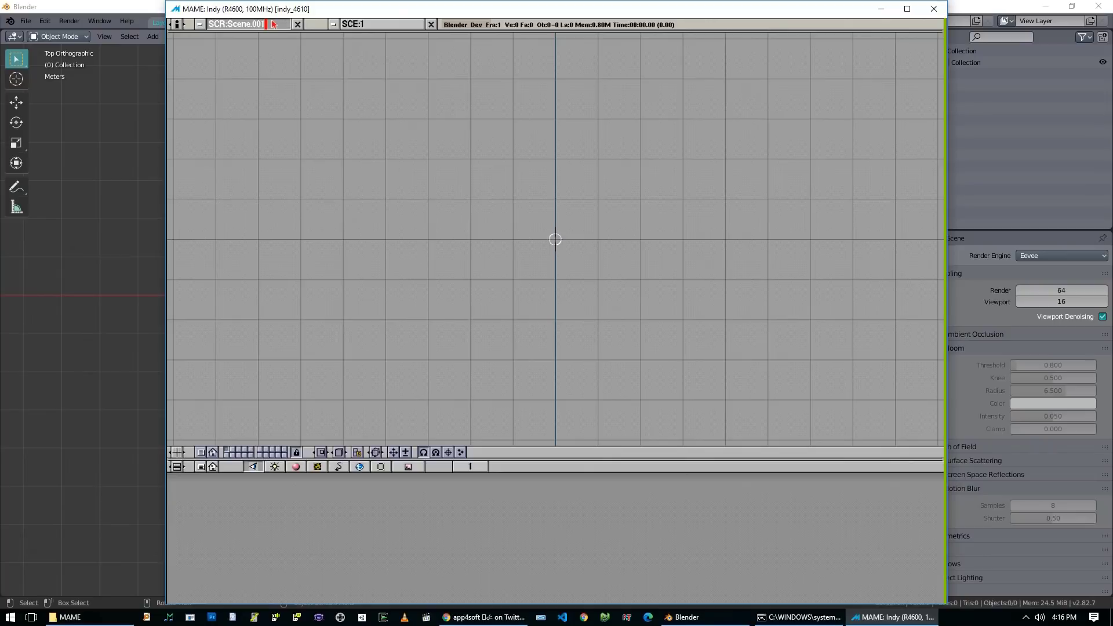
{"action": "key", "text": "BackSpace"}
{"action": "key", "text": "BackSpace"}
{"action": "key", "text": "BackSpace"}
{"action": "key", "text": "BackSpace"}
{"action": "key", "text": "BackSpace"}
{"action": "key", "text": "BackSpace"}
{"action": "key", "text": "BackSpace"}
{"action": "key", "text": "BackSpace"}
{"action": "key", "text": "BackSpace"}
{"action": "type", "text": "Aim"}
{"action": "key", "text": "BackSpace"}
{"action": "key", "text": "BackSpace"}
{"action": "type", "text": "nimation"}
{"action": "key", "text": "Return"}
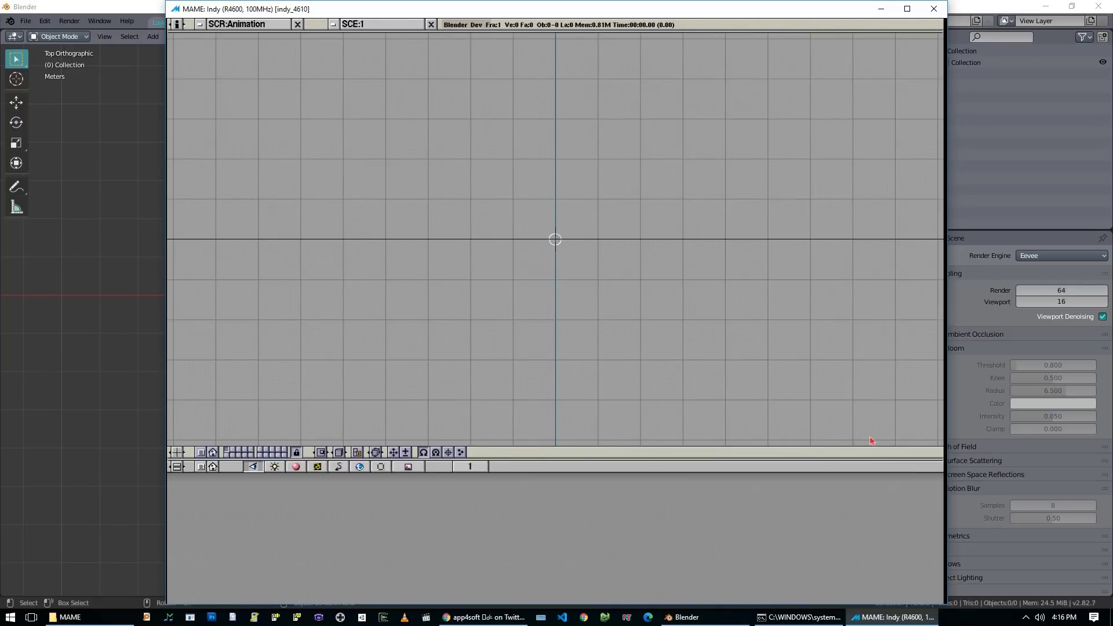
Split the large viewport horizontally, leaving the lower area about one third of its height.
{"action": "right_click", "coordinate": [940, 413]}
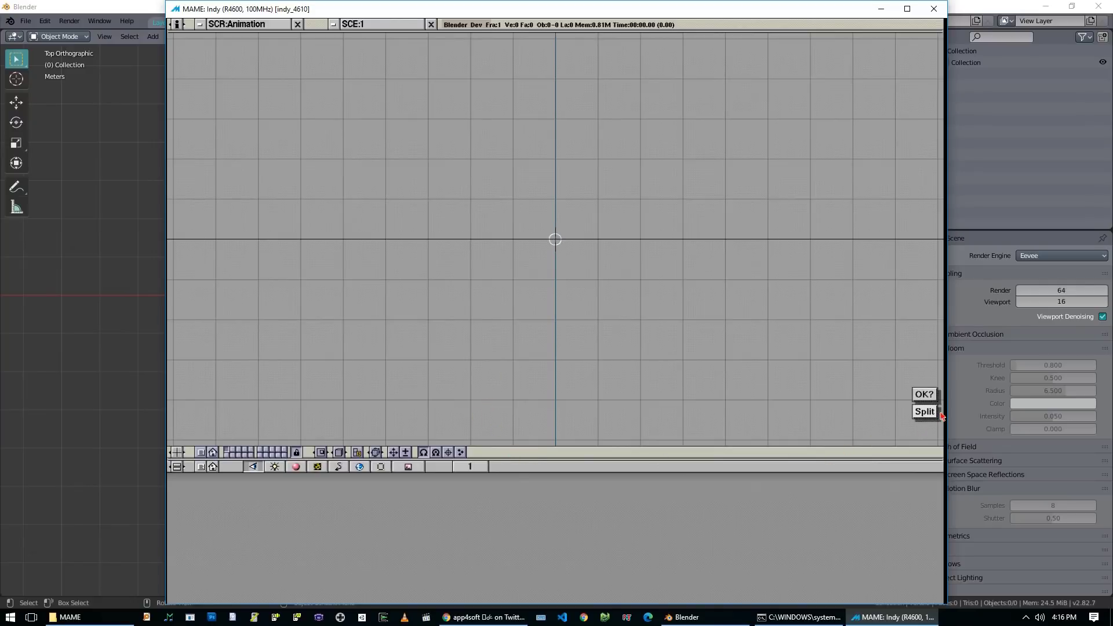
{"action": "left_click", "coordinate": [925, 410]}
{"action": "left_click", "coordinate": [914, 311]}
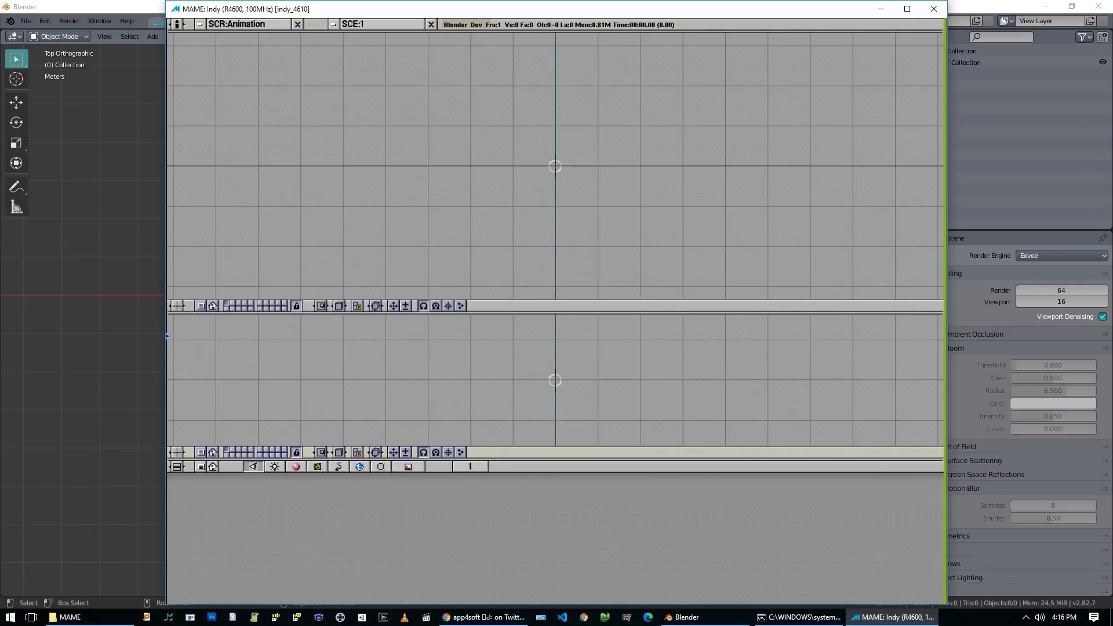
Set the lower area to the IPO curve editor and the upper area to the 3D view.
{"action": "left_click", "coordinate": [181, 308]}
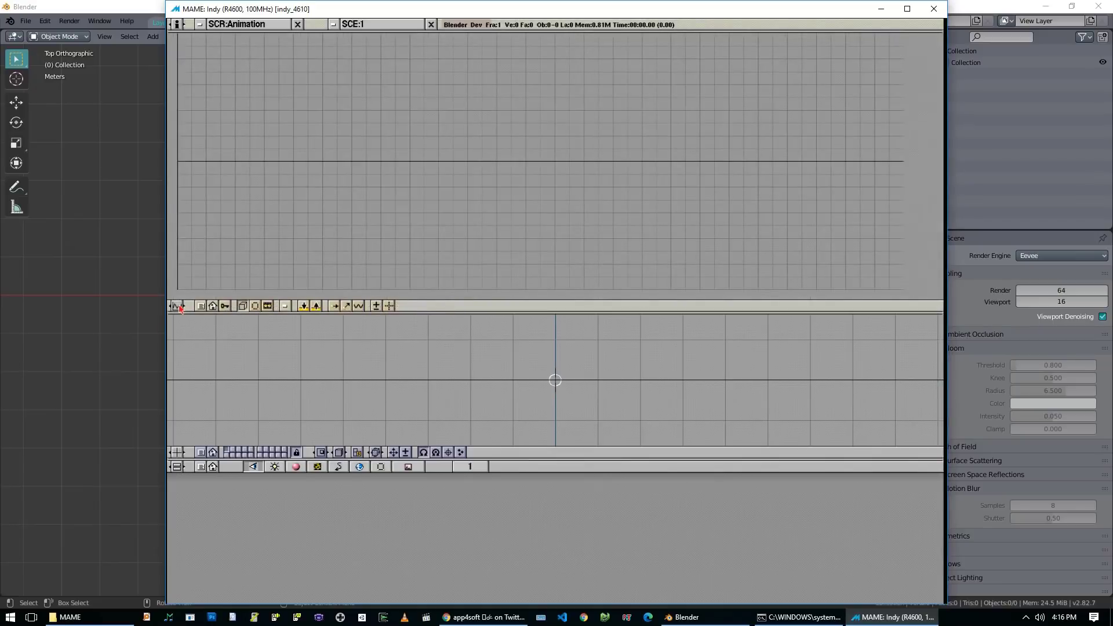
{"action": "left_click", "coordinate": [178, 454]}
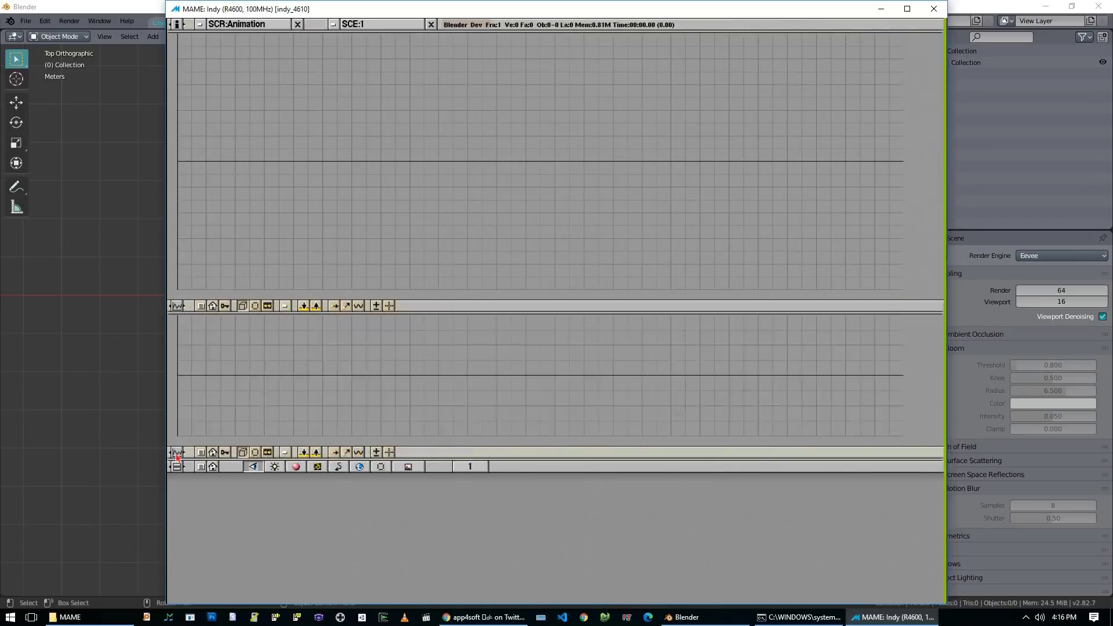
{"action": "left_click", "coordinate": [178, 306]}
{"action": "left_click", "coordinate": [178, 307]}
{"action": "left_click", "coordinate": [178, 307]}
{"action": "left_click", "coordinate": [178, 306]}
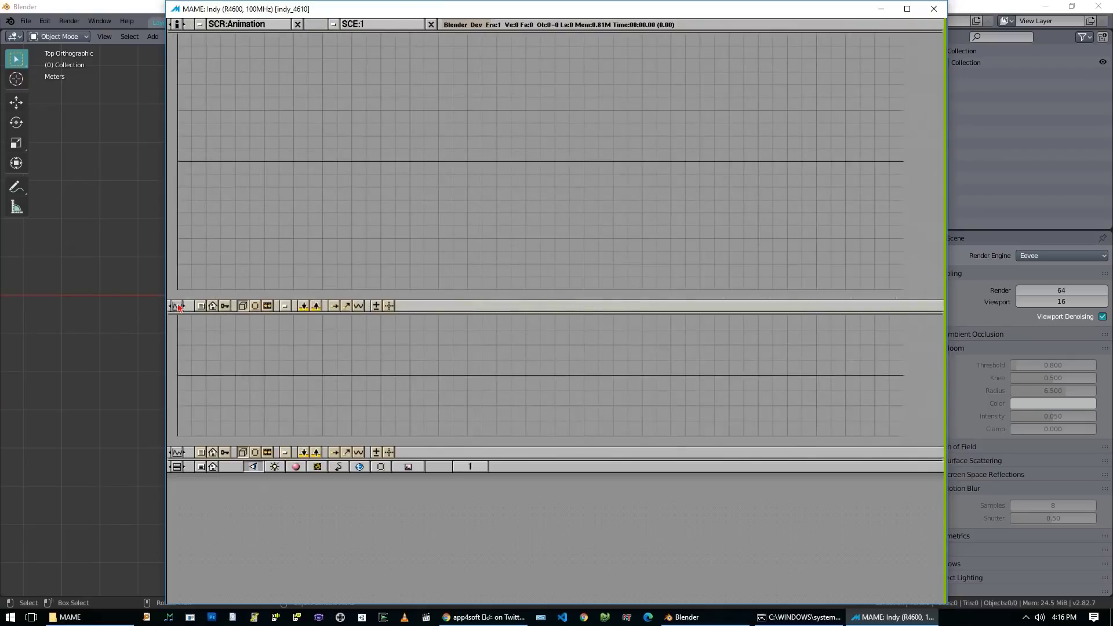
{"action": "left_click", "coordinate": [178, 306]}
{"action": "left_click", "coordinate": [178, 307]}
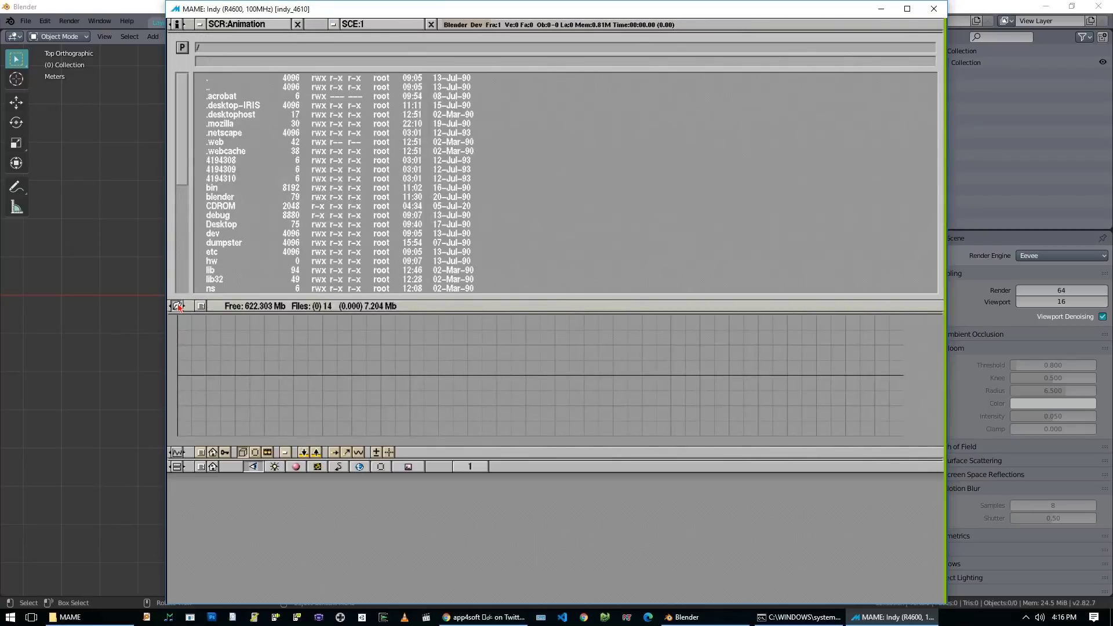
{"action": "left_click", "coordinate": [178, 306]}
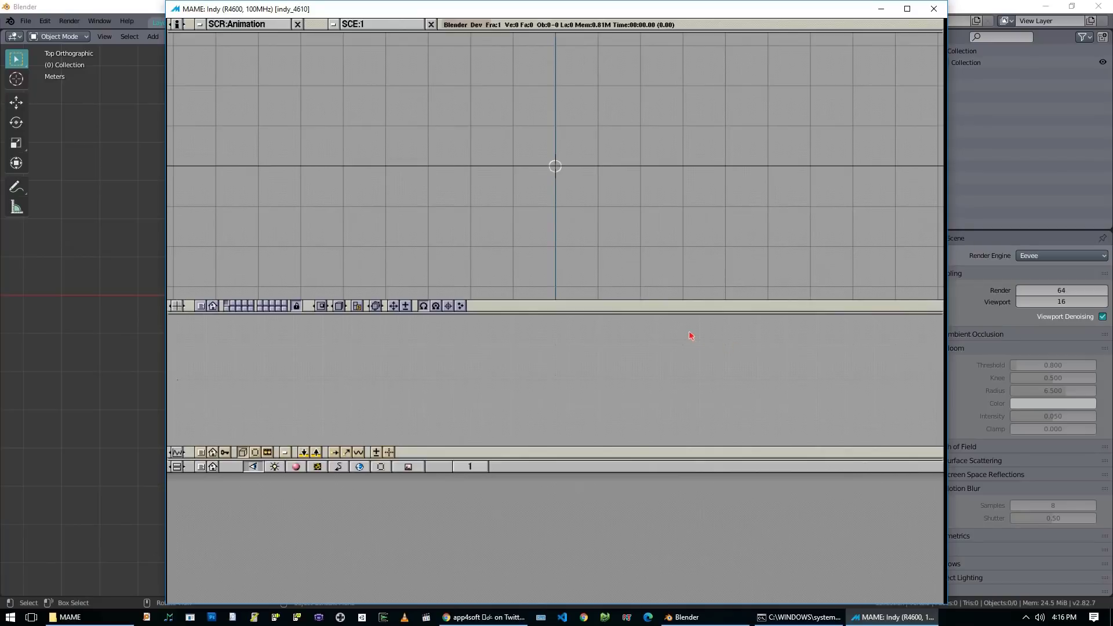
Split the IPO curve editor horizontally to create a narrow strip just below the 3D view.
{"action": "middle_click_drag", "start_coordinate": [378, 370], "coordinate": [426, 377]}
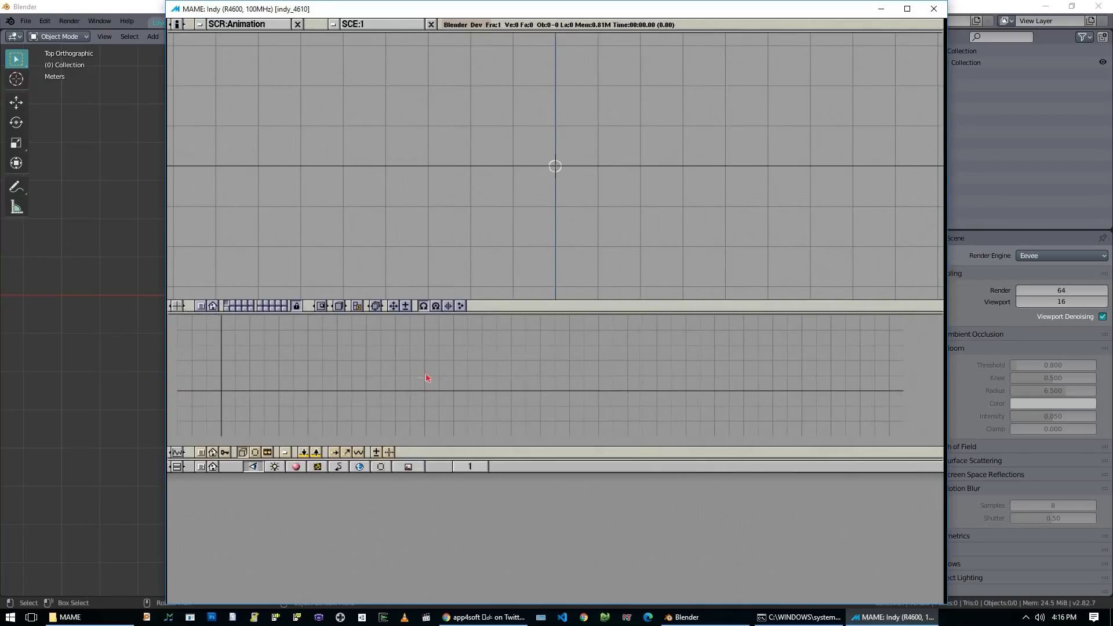
{"action": "right_click", "coordinate": [940, 341]}
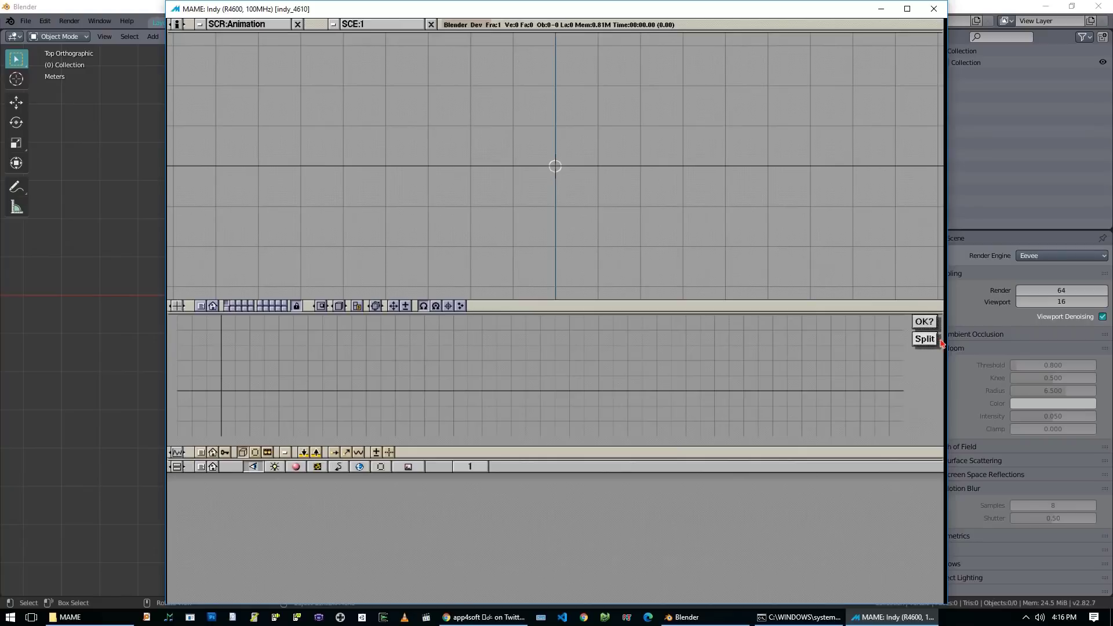
{"action": "left_click", "coordinate": [924, 341]}
{"action": "left_click", "coordinate": [922, 346]}
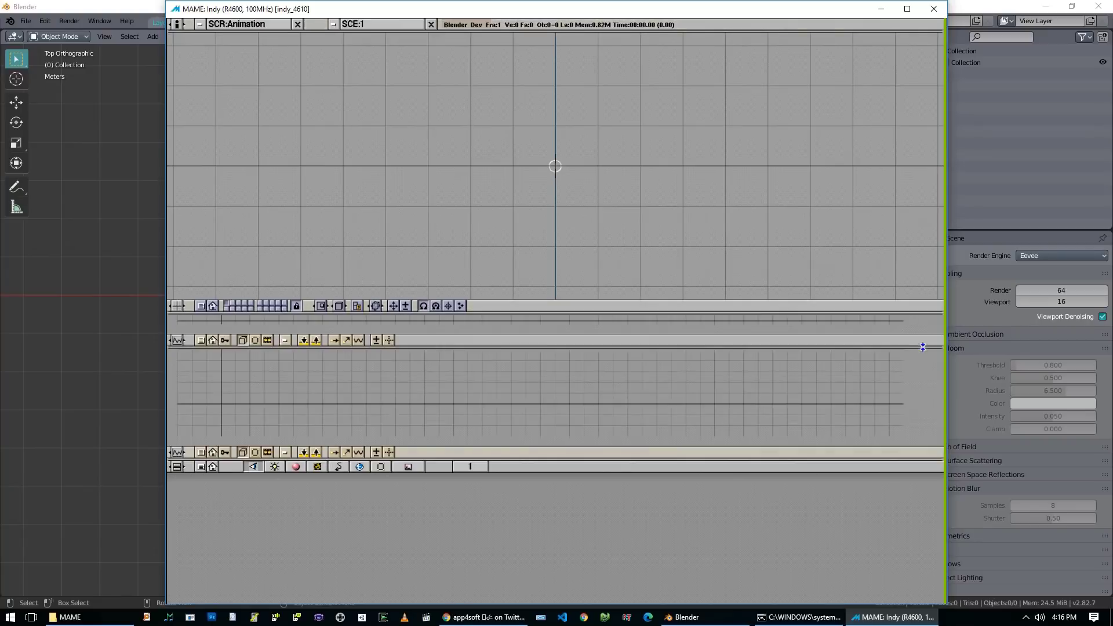
{"action": "left_click", "coordinate": [177, 342]}
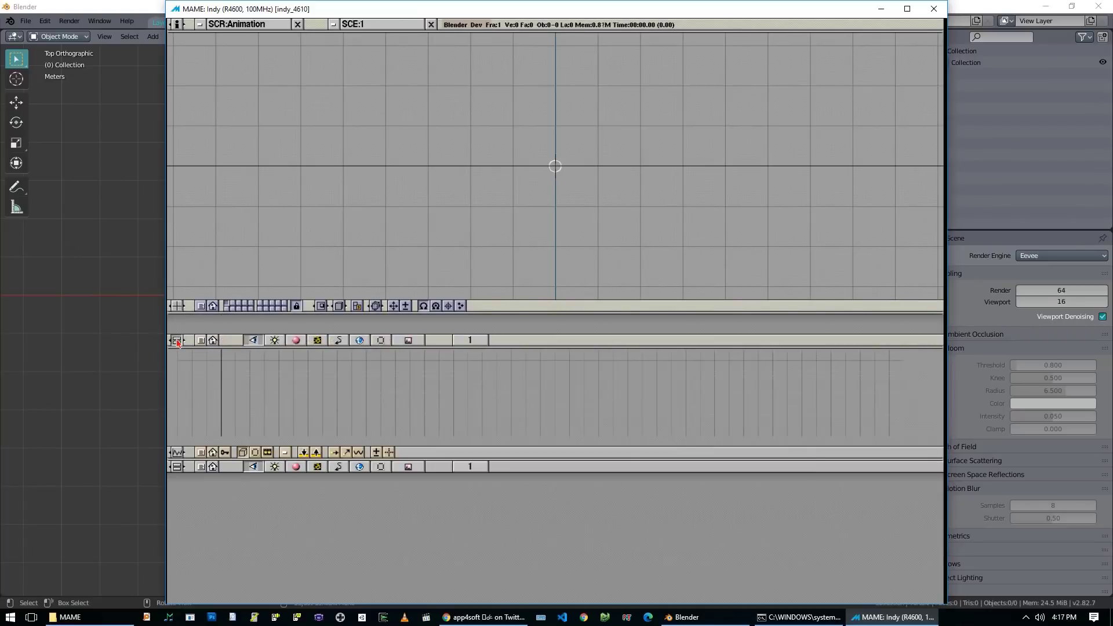
{"action": "key", "text": "shift+F1"}
{"action": "key", "text": "shift+F5"}
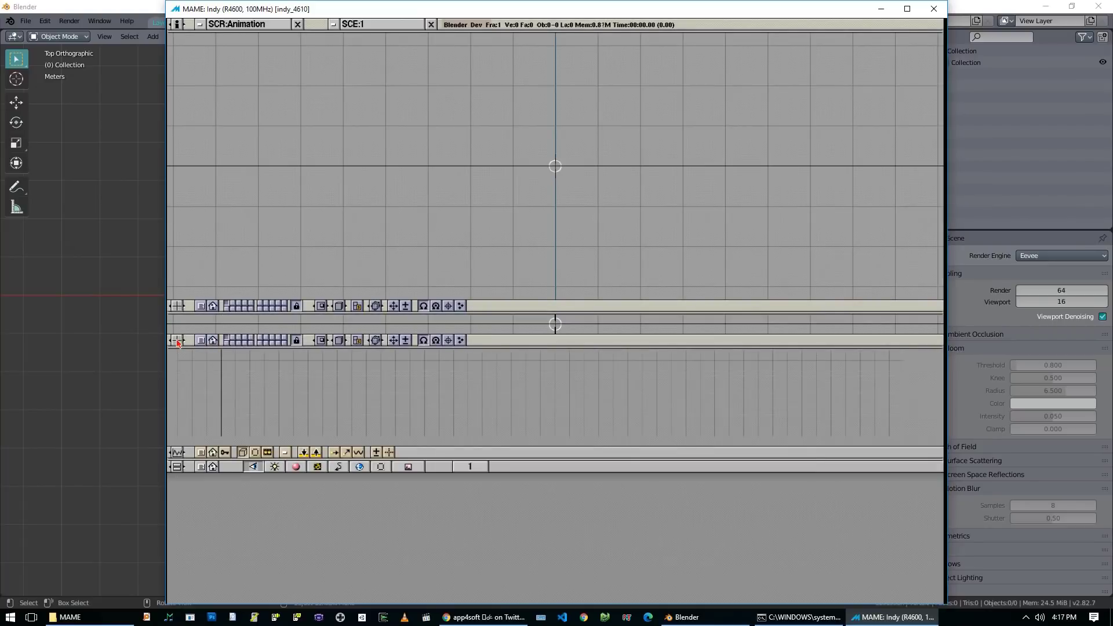
{"action": "key", "text": "shift+F6"}
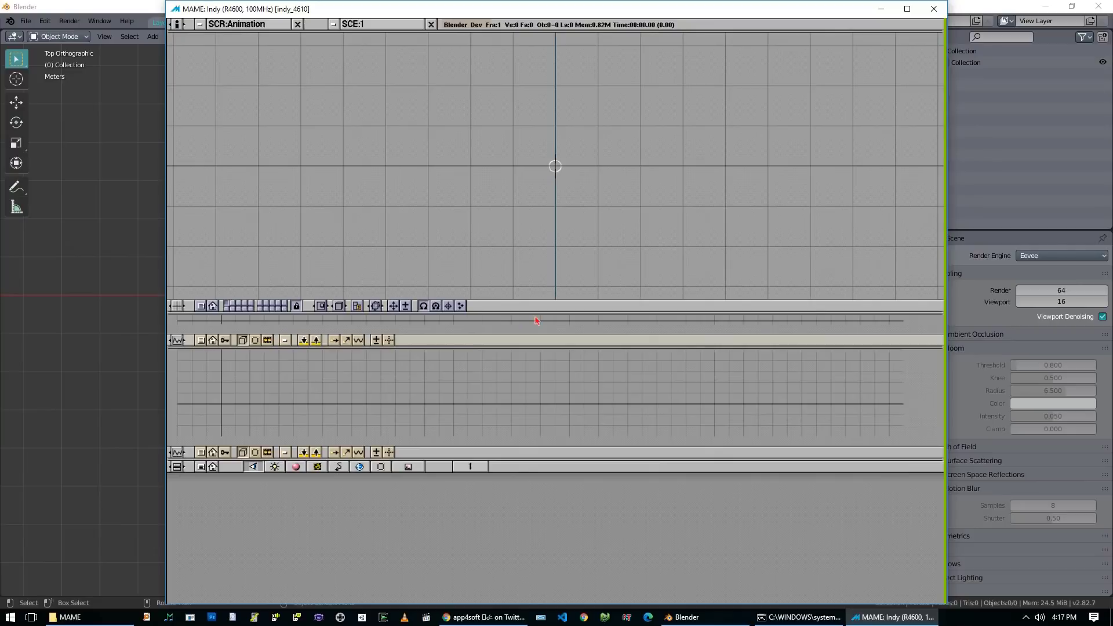
Make the narrow strip taller by raising its upper border and turn it into the sequence editor.
{"action": "left_click_drag", "start_coordinate": [540, 314], "coordinate": [544, 288]}
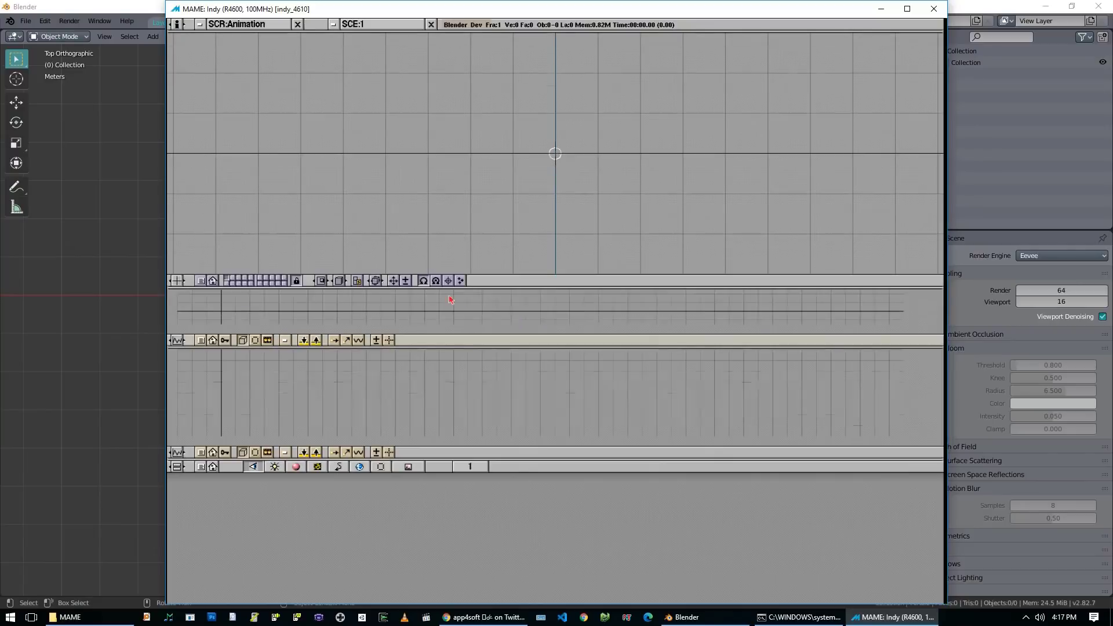
{"action": "key", "text": "shift+F7"}
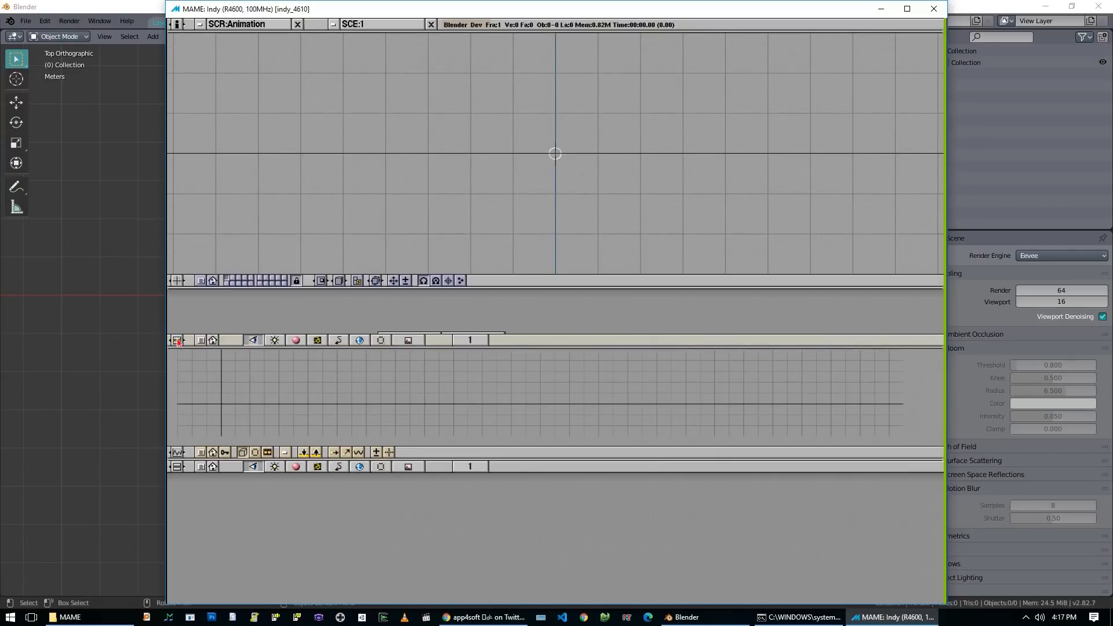
{"action": "key", "text": "shift+F1"}
{"action": "key", "text": "shift+F5"}
{"action": "key", "text": "shift+F6"}
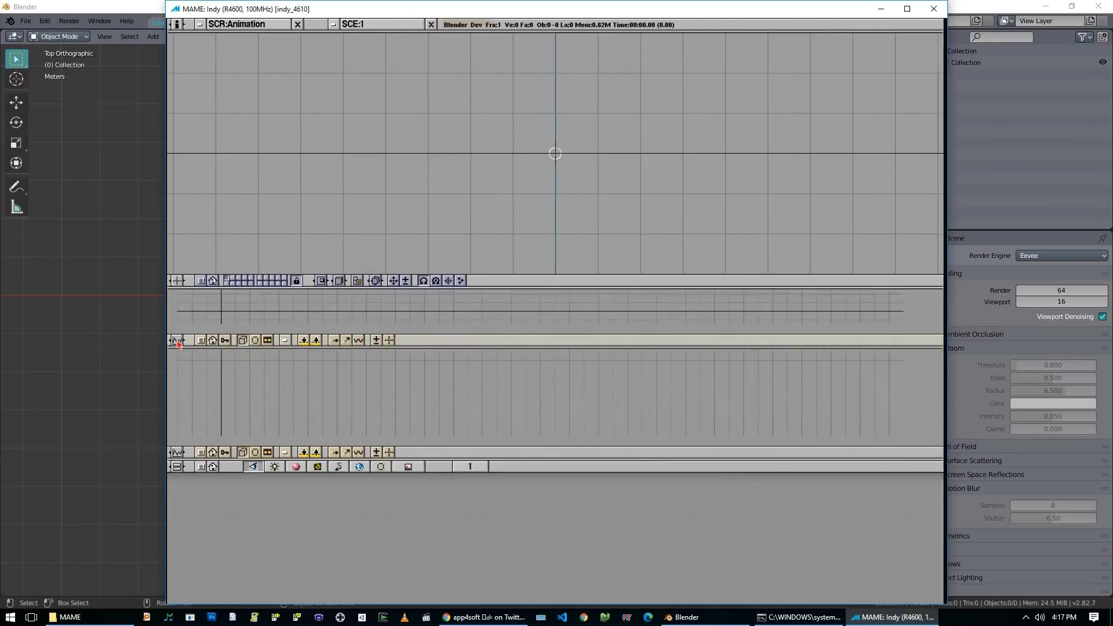
{"action": "key", "text": "shift+F7"}
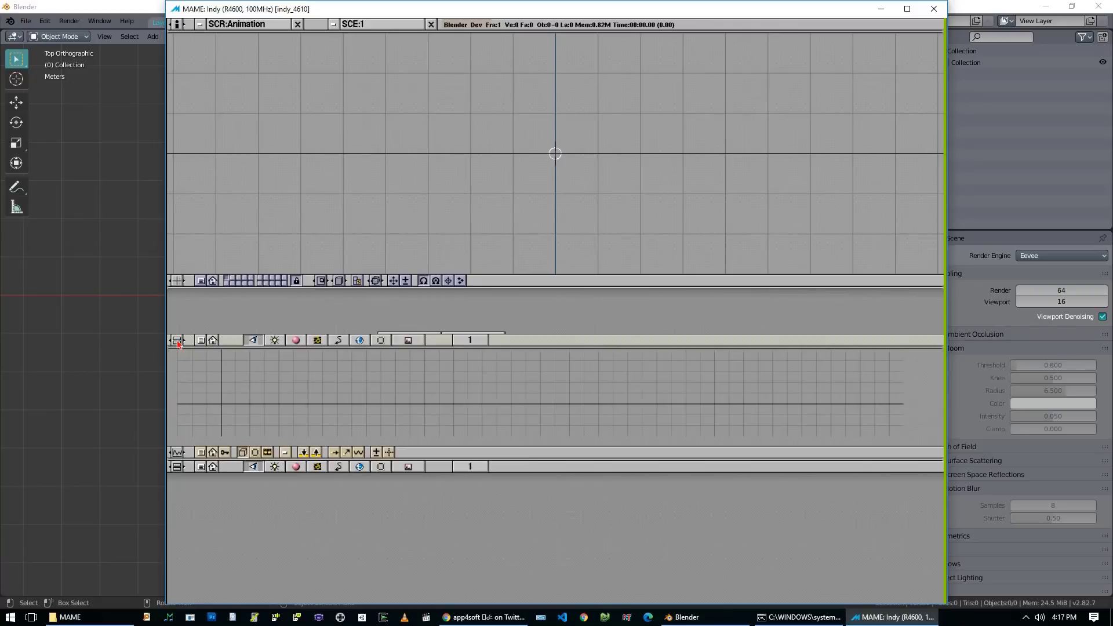
{"action": "key", "text": "shift+F1"}
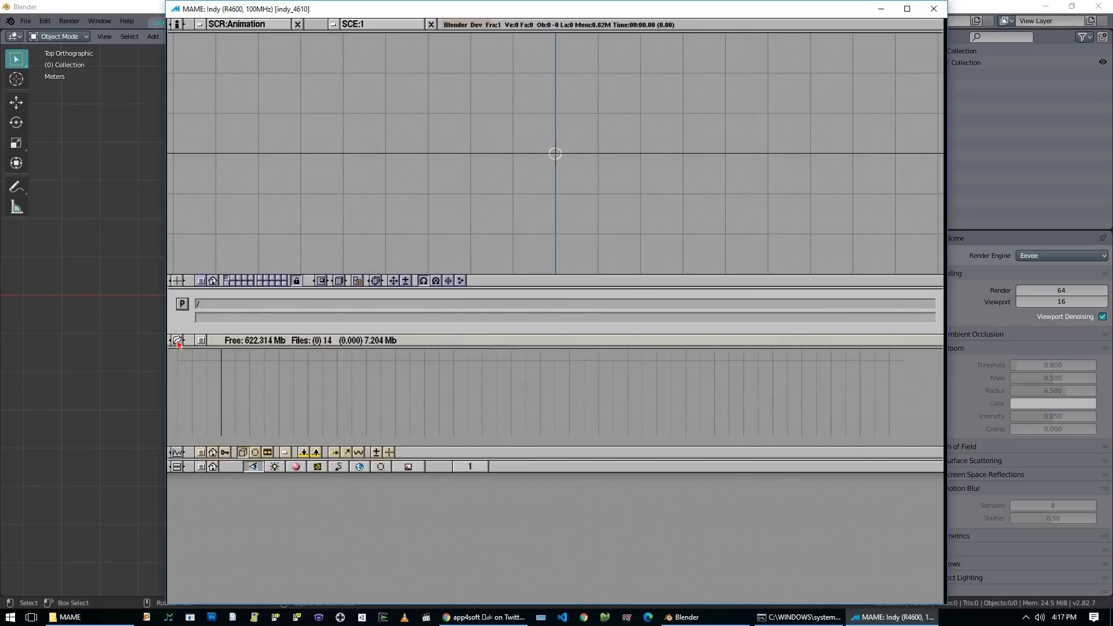
{"action": "key", "text": "shift+F5"}
{"action": "left_click_drag", "start_coordinate": [177, 341], "coordinate": [482, 348]}
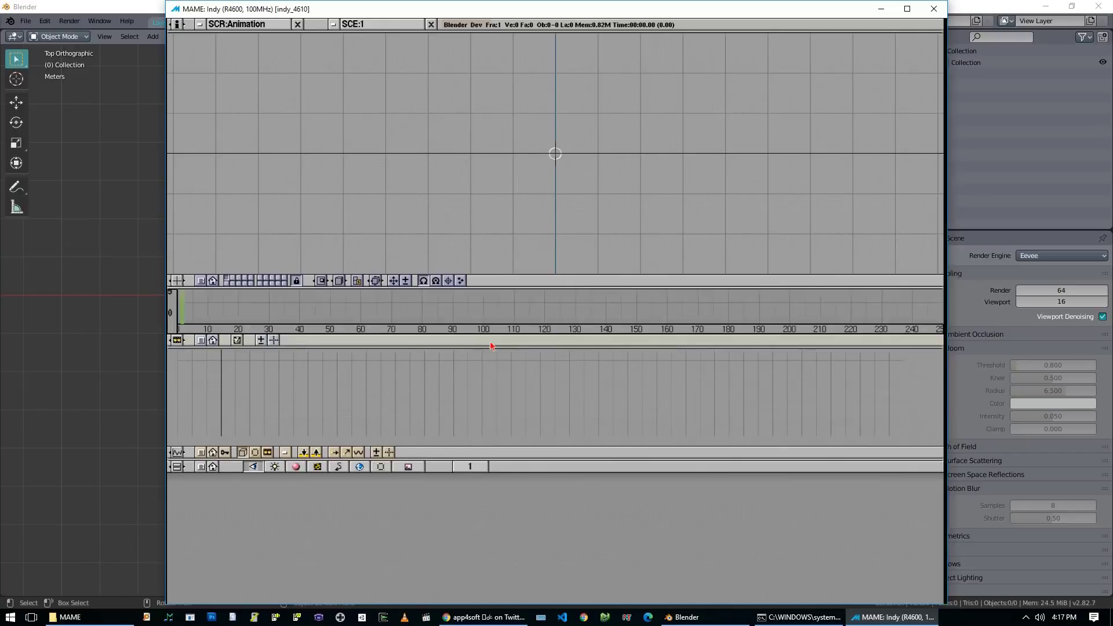
{"action": "mouse_move", "coordinate": [182, 311]}
{"action": "left_mouse_down"}
{"action": "mouse_move", "coordinate": [329, 312]}
{"action": "mouse_move", "coordinate": [169, 311]}
{"action": "left_mouse_up"}
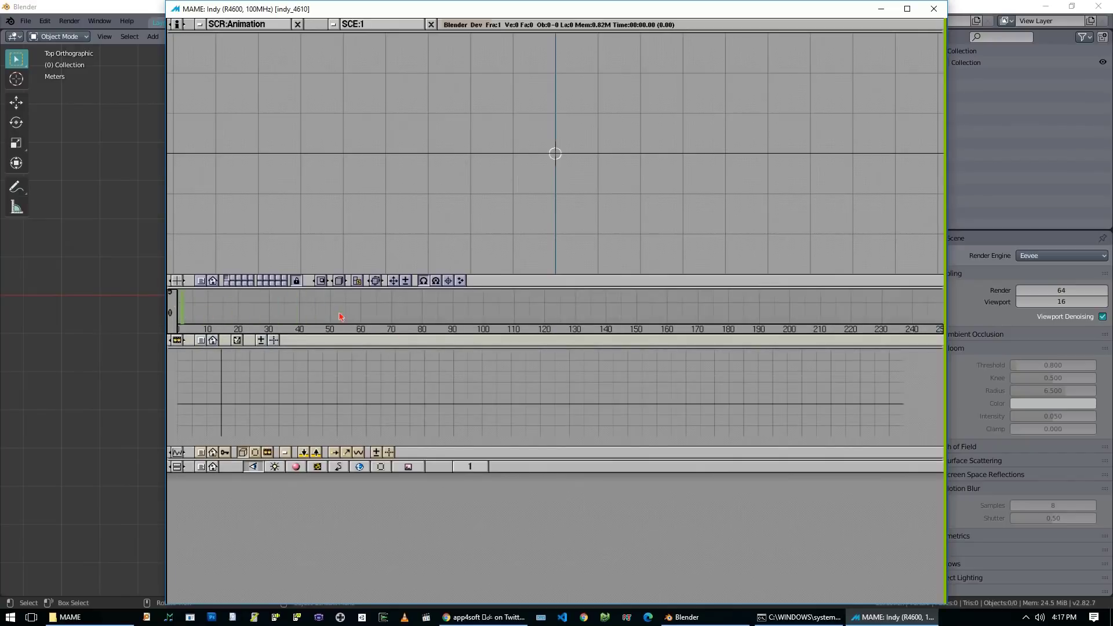
Shift the IPO curve editor's view and show the edit buttons in the buttons window.
{"action": "middle_click_drag", "start_coordinate": [315, 394], "coordinate": [363, 389]}
{"action": "left_click", "coordinate": [382, 467]}
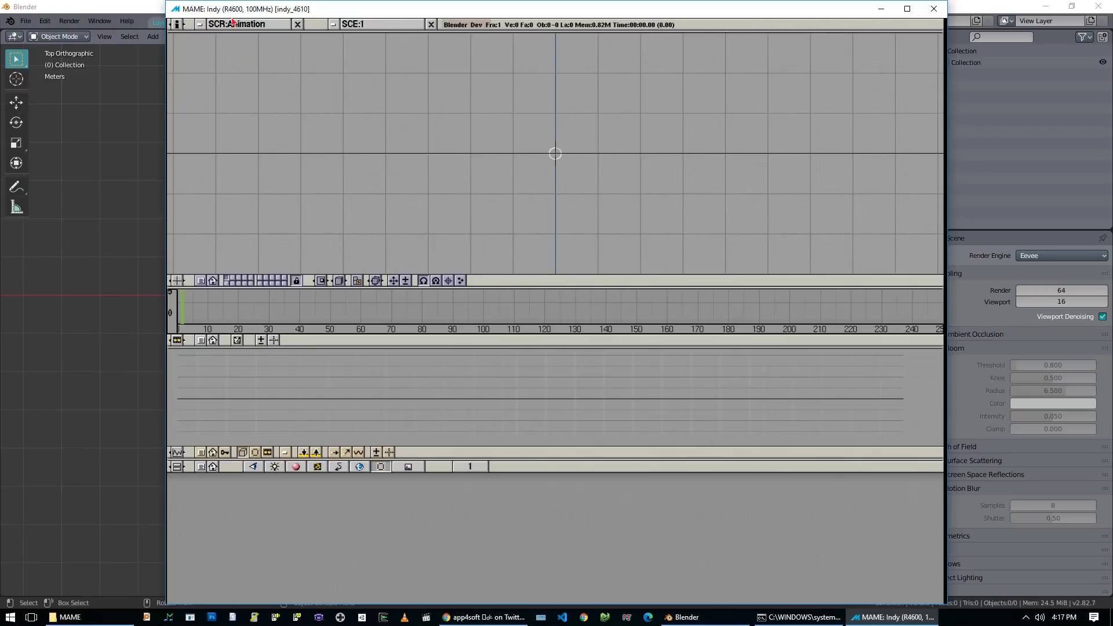
Check the saved screen layouts by switching between Scene, Default and Animation.
{"action": "left_click", "coordinate": [200, 25]}
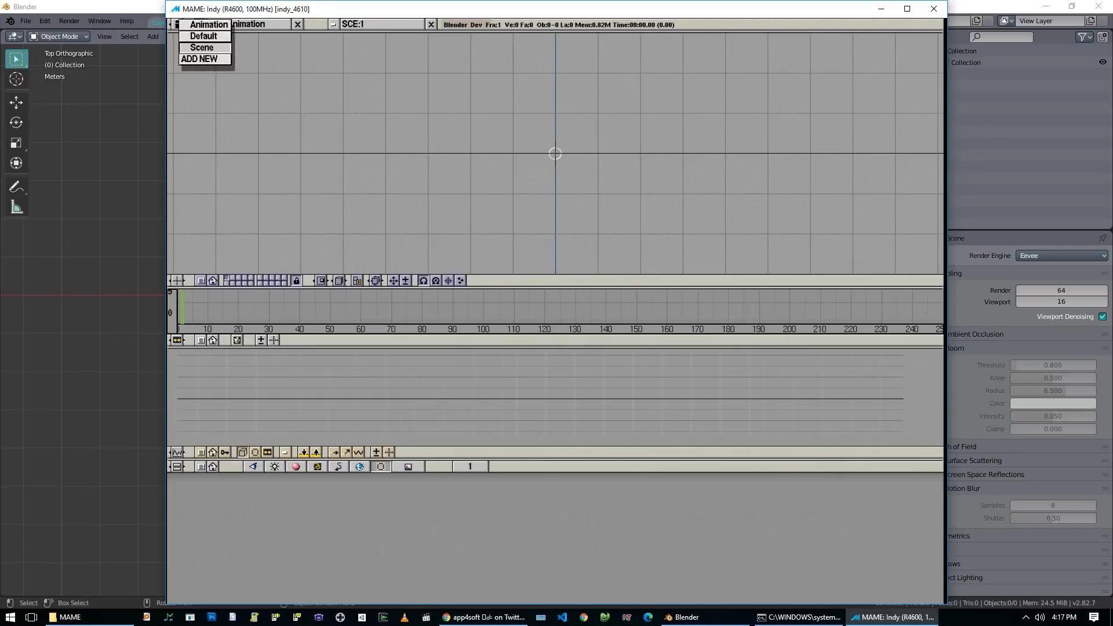
{"action": "left_click", "coordinate": [207, 48]}
{"action": "left_click", "coordinate": [208, 27]}
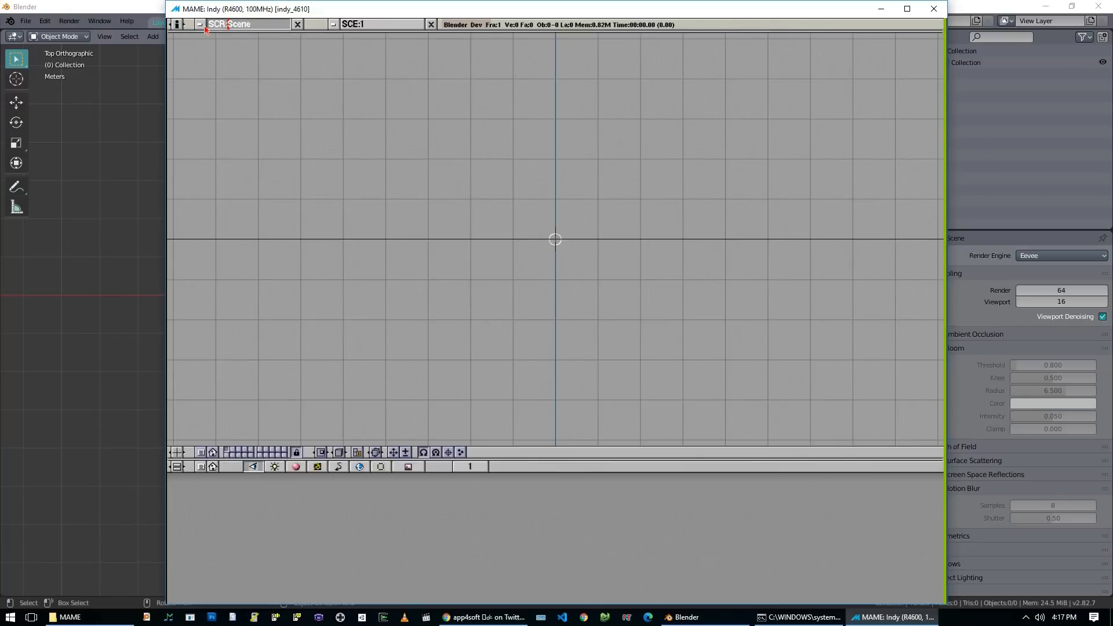
{"action": "left_click", "coordinate": [200, 25]}
{"action": "left_click", "coordinate": [201, 25]}
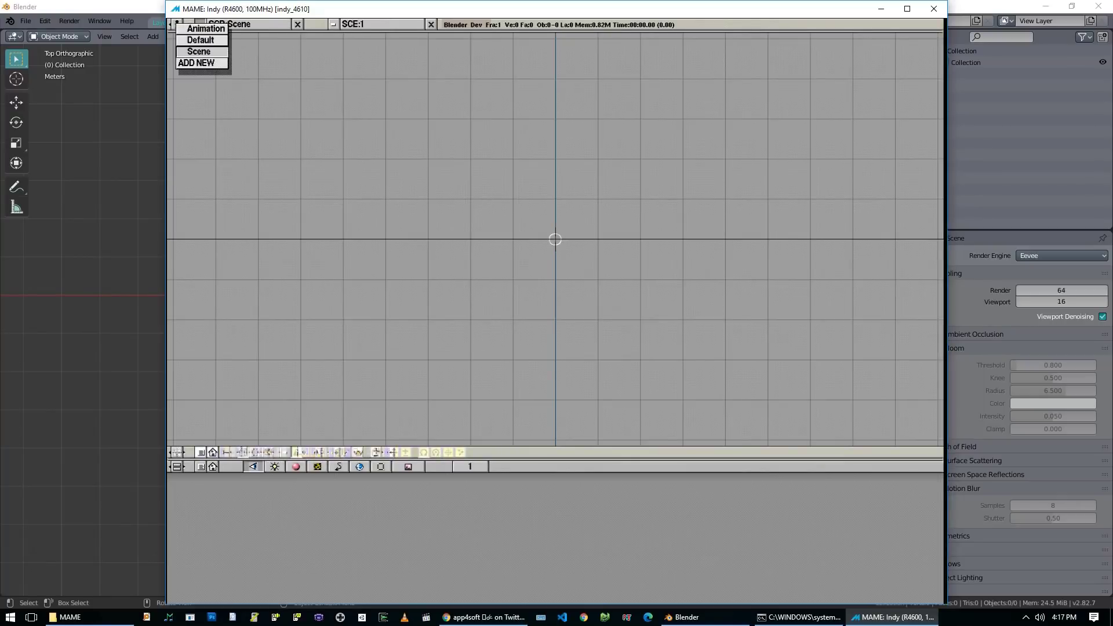
{"action": "left_click", "coordinate": [200, 40]}
{"action": "left_click", "coordinate": [201, 26]}
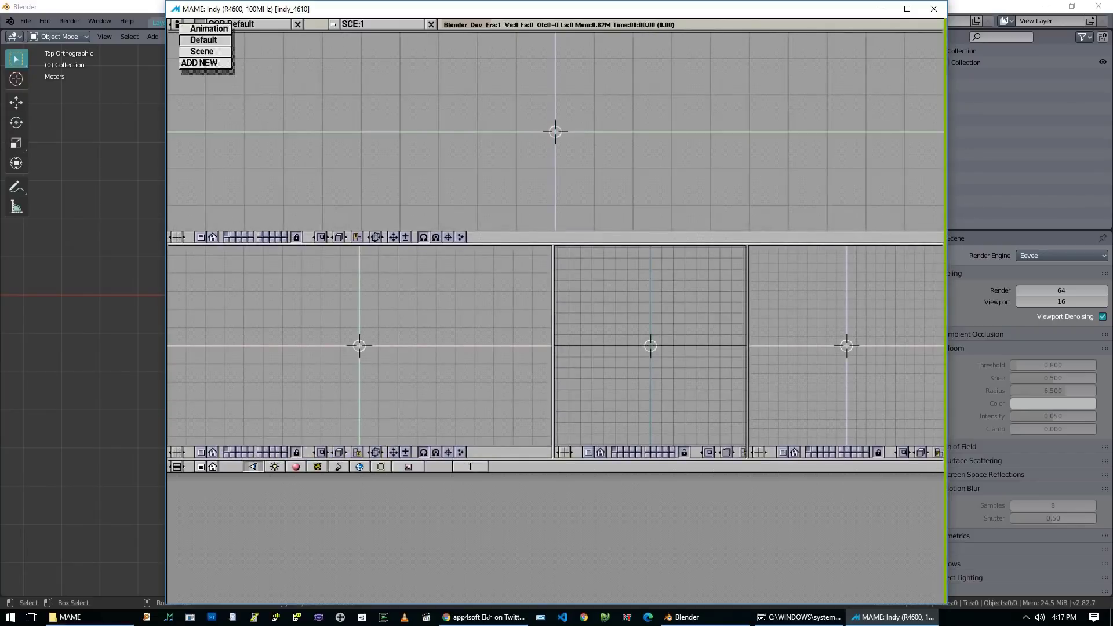
{"action": "left_click", "coordinate": [203, 37]}
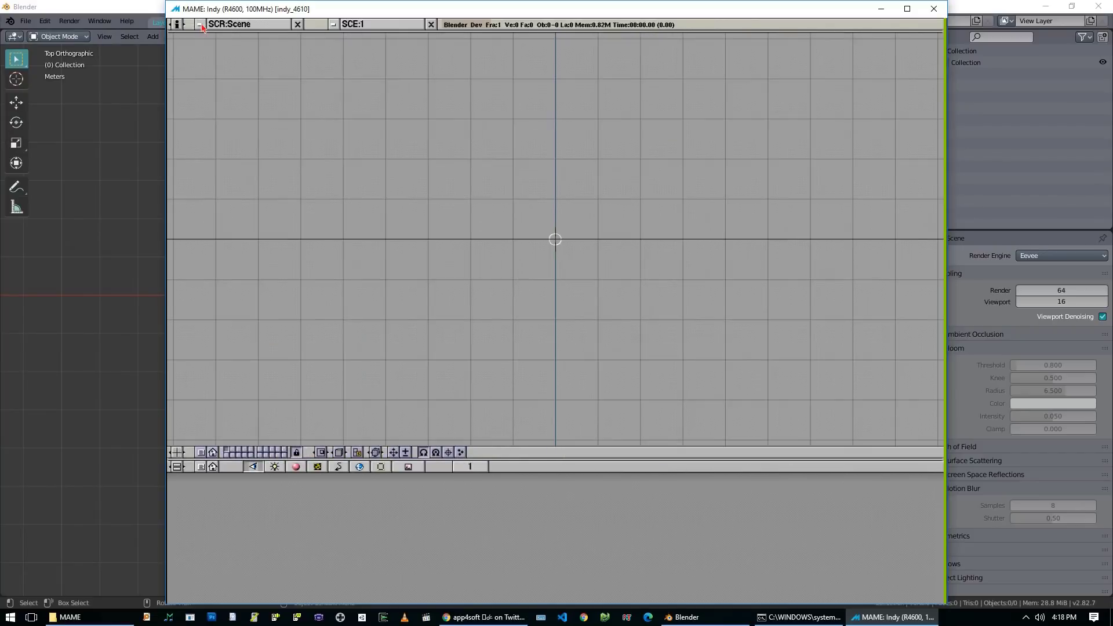
{"action": "left_click", "coordinate": [200, 26]}
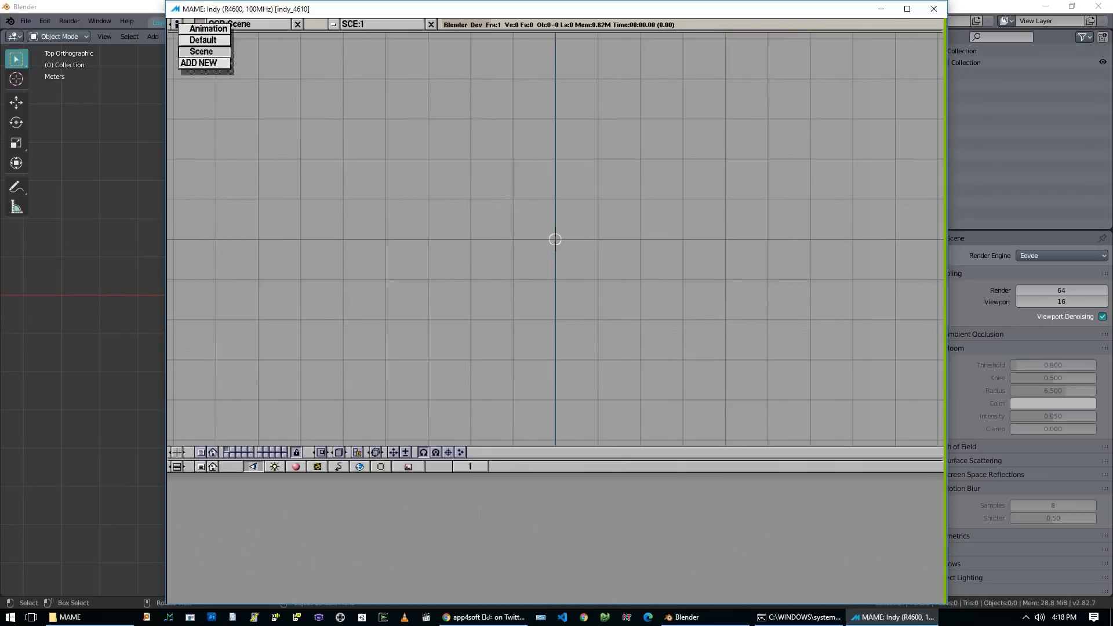
{"action": "left_click", "coordinate": [209, 28]}
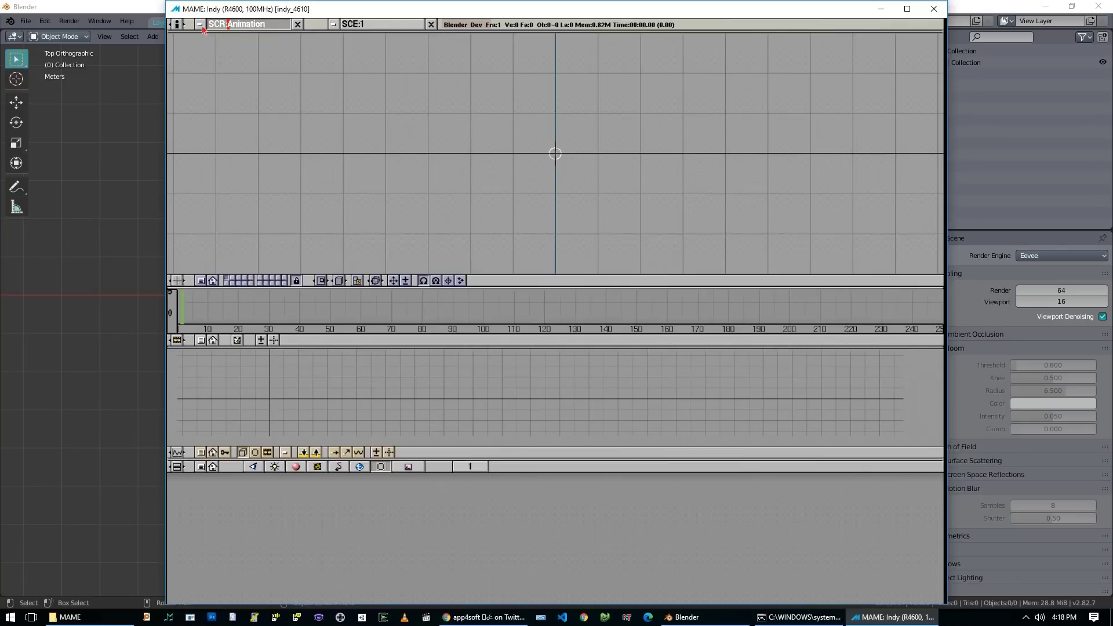
Switch to the Scene layout and add a mesh plane in the top view.
{"action": "left_click", "coordinate": [200, 26]}
{"action": "left_click", "coordinate": [199, 49]}
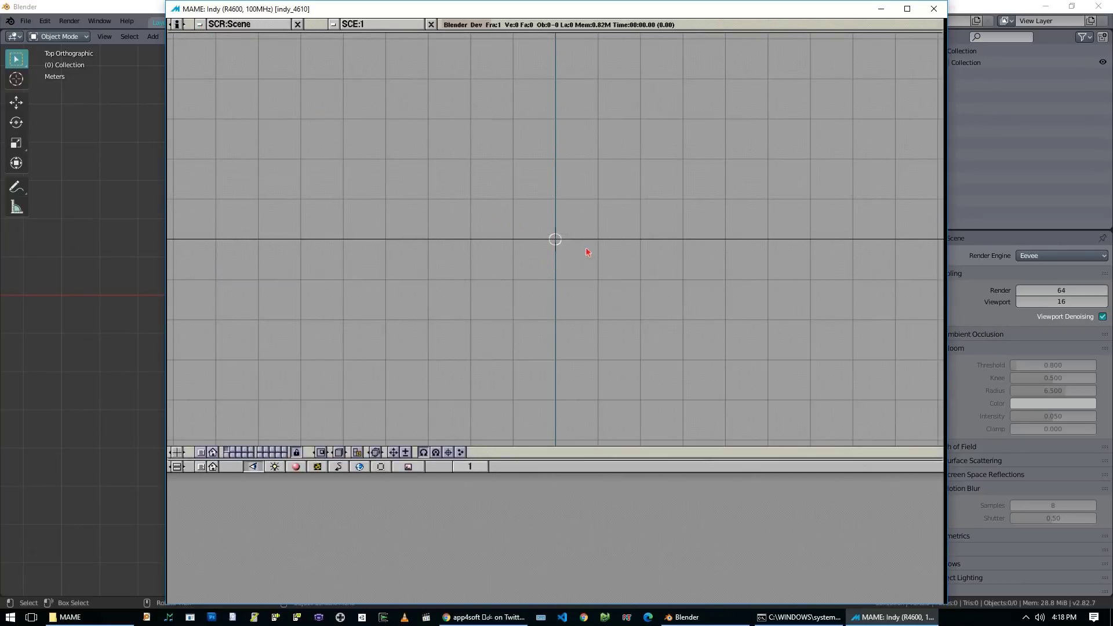
{"action": "middle_click_drag", "start_coordinate": [576, 255], "coordinate": [604, 211]}
{"action": "key", "text": "KP_7"}
{"action": "key", "text": "space"}
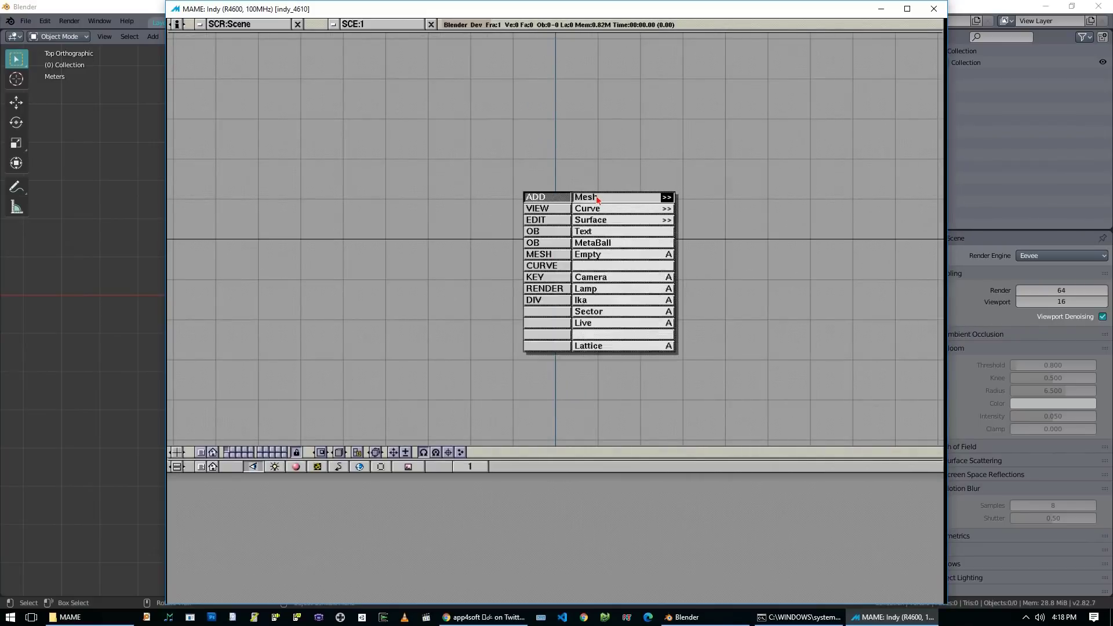
{"action": "left_click", "coordinate": [640, 200]}
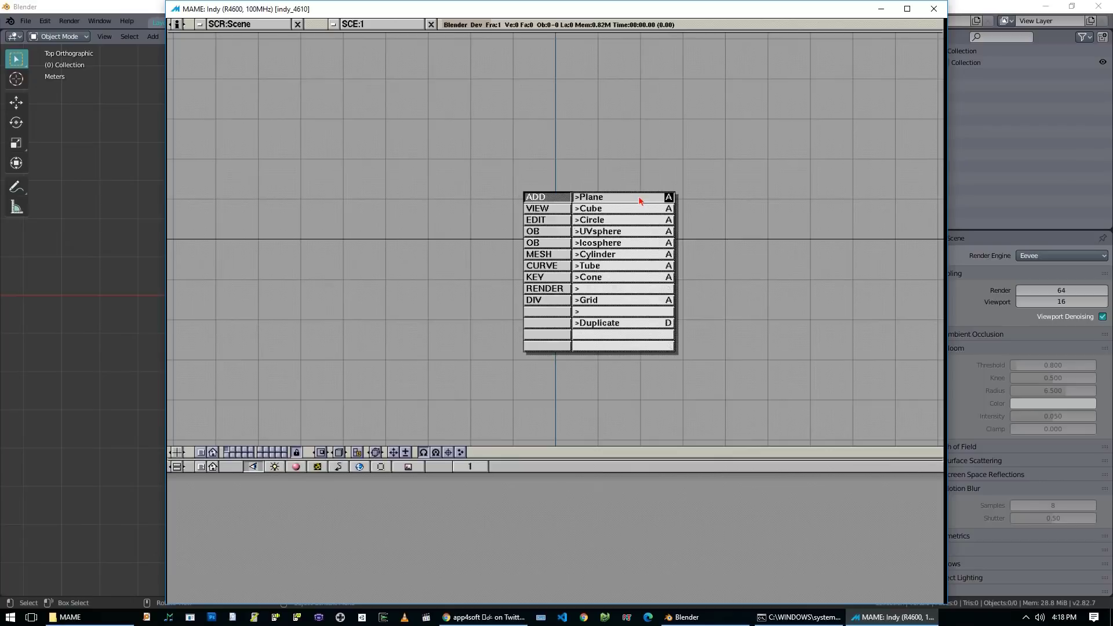
{"action": "left_click", "coordinate": [625, 198]}
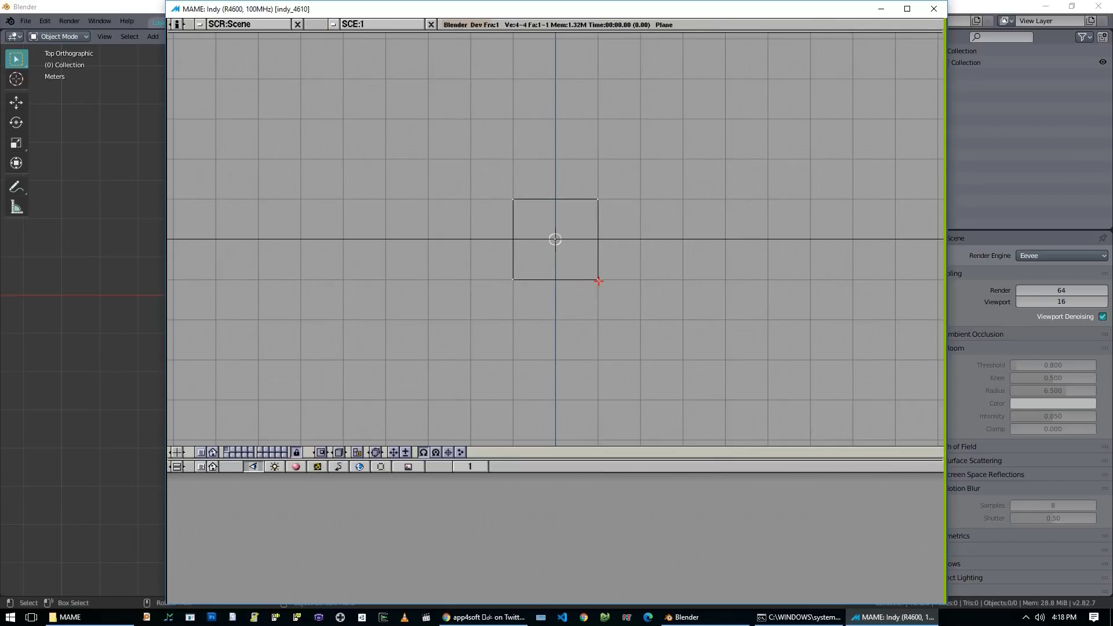
Scale the plane's vertices to about 3 times their size and leave edit mode.
{"action": "key", "text": "s"}
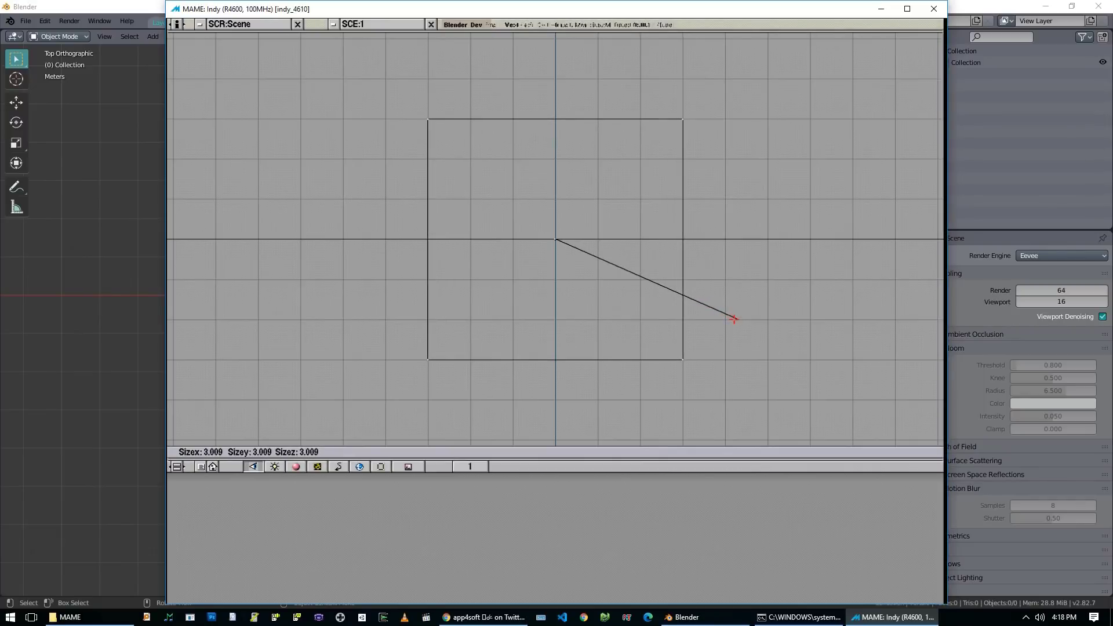
{"action": "left_click", "coordinate": [734, 319]}
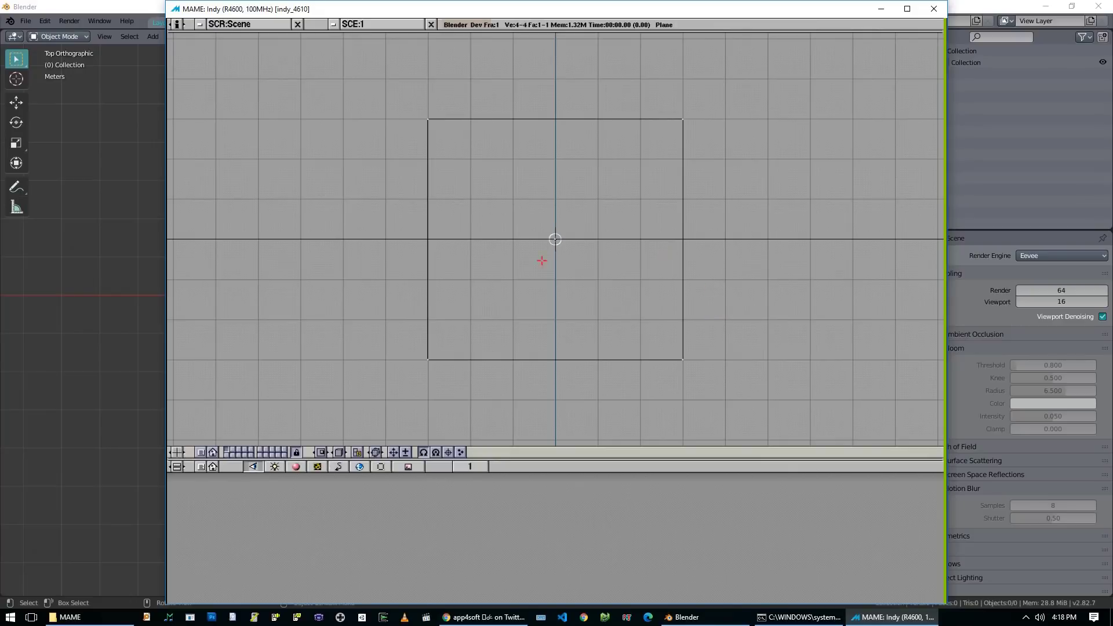
{"action": "key", "text": "Tab"}
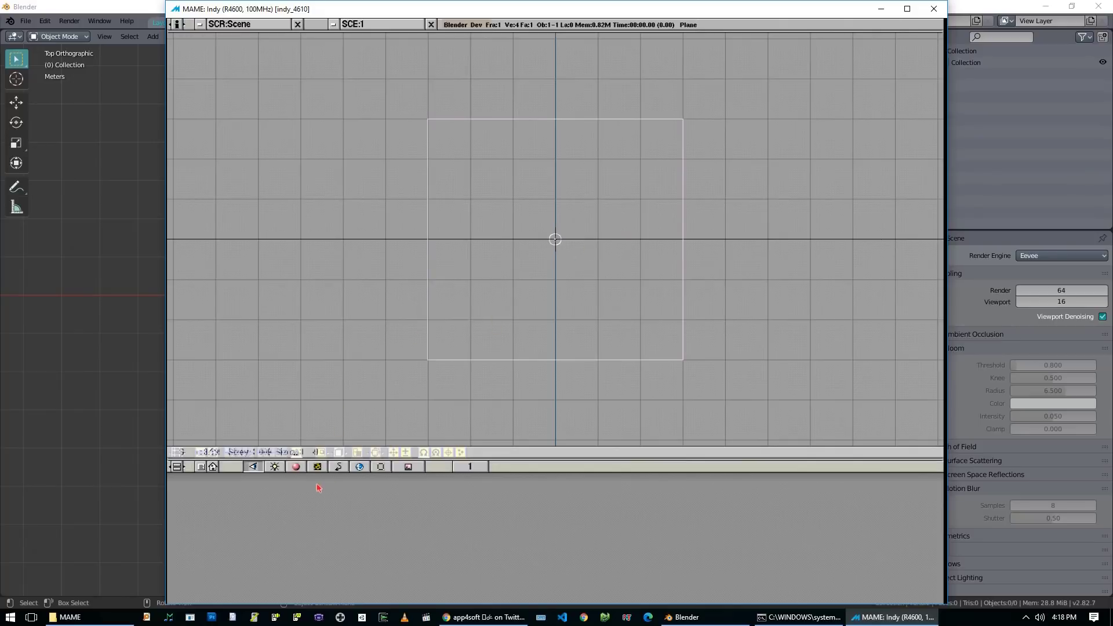
Rename the plane object as ground.
{"action": "left_click", "coordinate": [296, 467]}
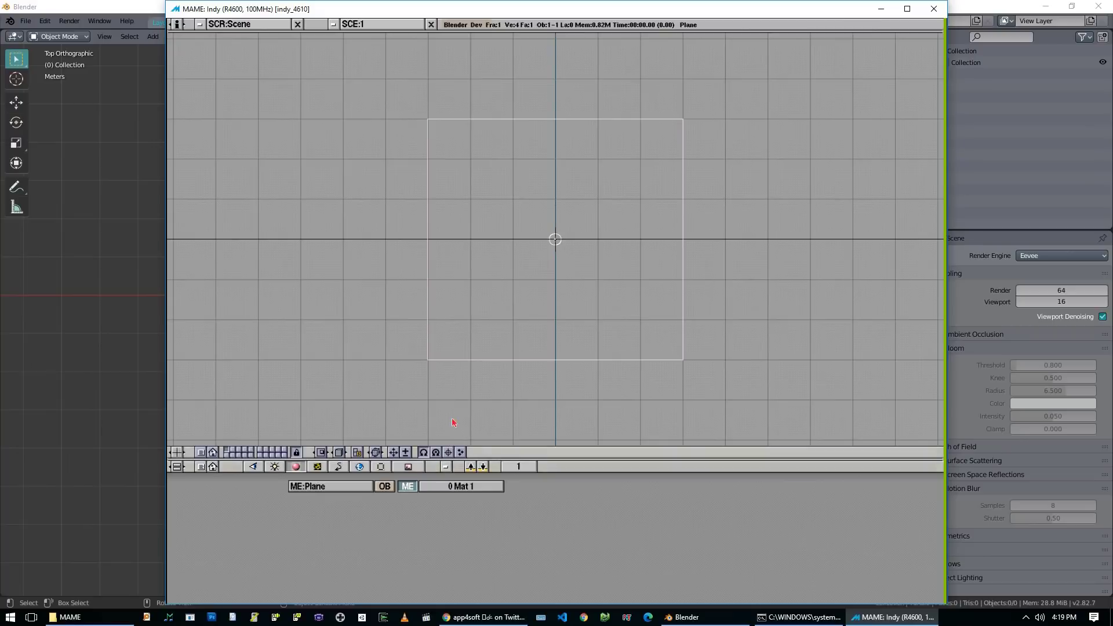
{"action": "left_click", "coordinate": [377, 467]}
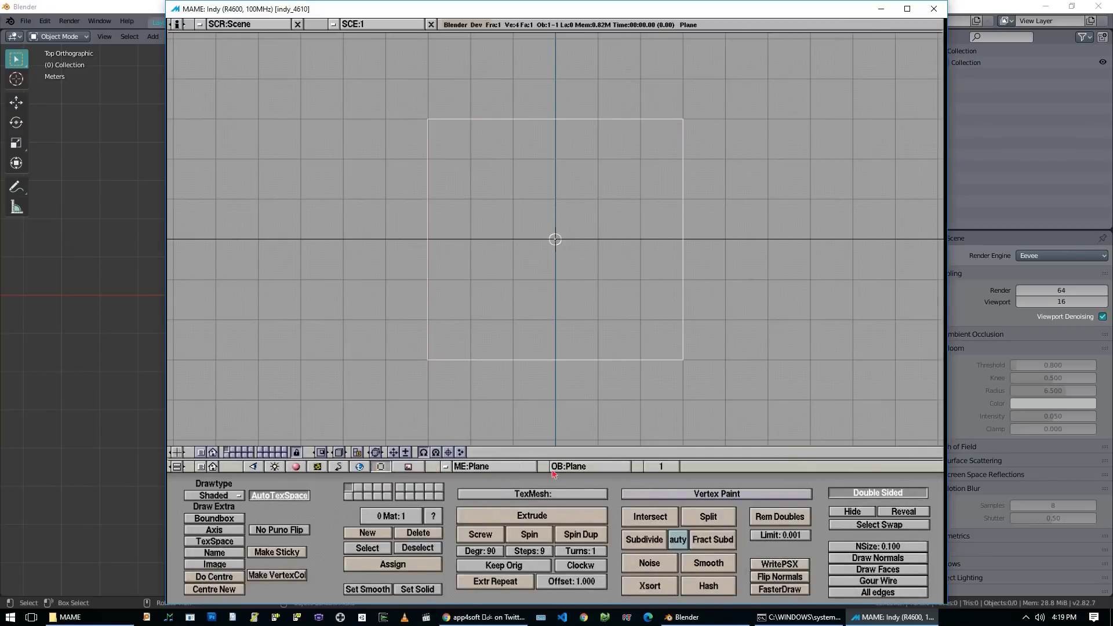
{"action": "left_click", "coordinate": [624, 470]}
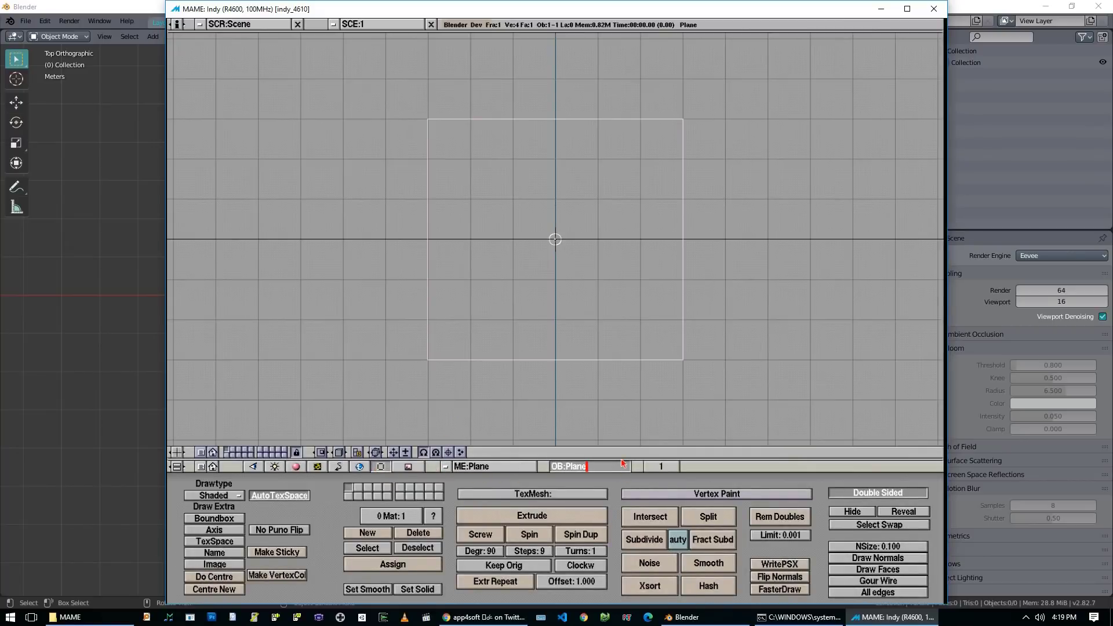
{"action": "key", "text": "ctrl+shift+BackSpace"}
{"action": "type", "text": "ground"}
{"action": "key", "text": "Return"}
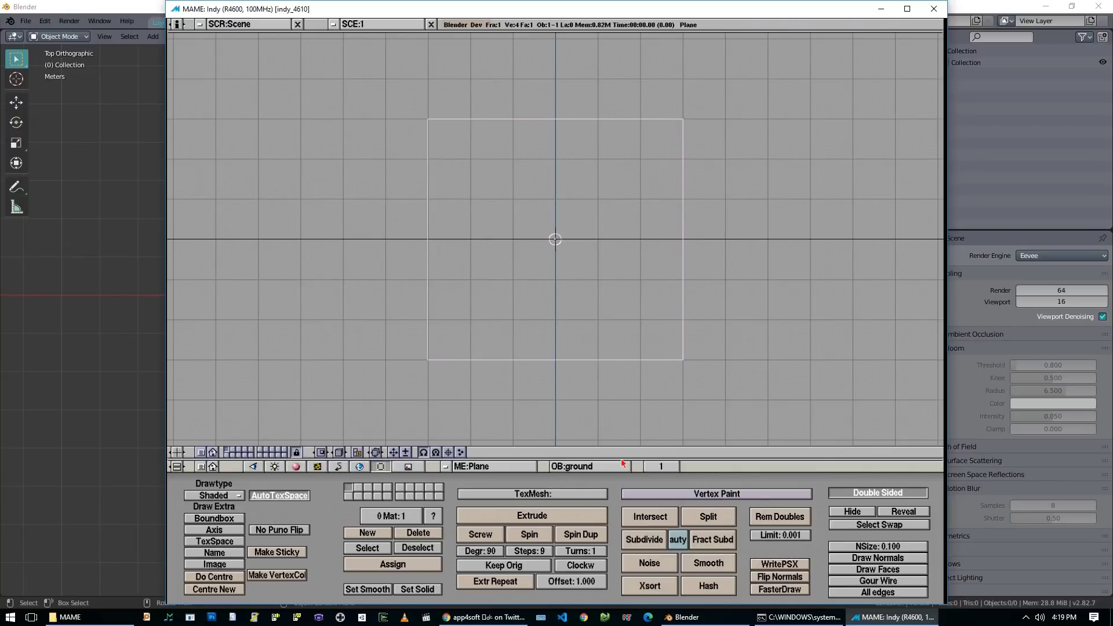
Capitalise the first letter of the object's name so that it reads Ground.
{"action": "left_click", "coordinate": [613, 471]}
{"action": "key", "text": "Left"}
{"action": "key", "text": "Left"}
{"action": "key", "text": "Left"}
{"action": "key", "text": "Left"}
{"action": "key", "text": "Left"}
{"action": "key", "text": "BackSpace"}
{"action": "type", "text": "G"}
{"action": "key", "text": "Return"}
Add a new material to the Ground plane and name it mtlGround.
{"action": "left_click", "coordinate": [296, 466]}
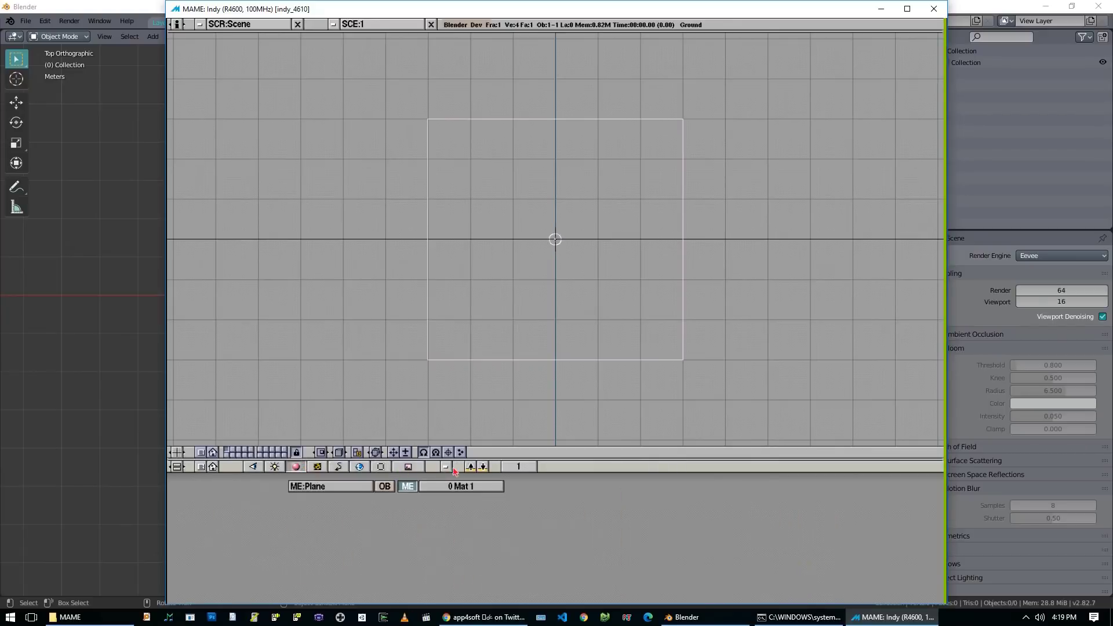
{"action": "left_click", "coordinate": [445, 467]}
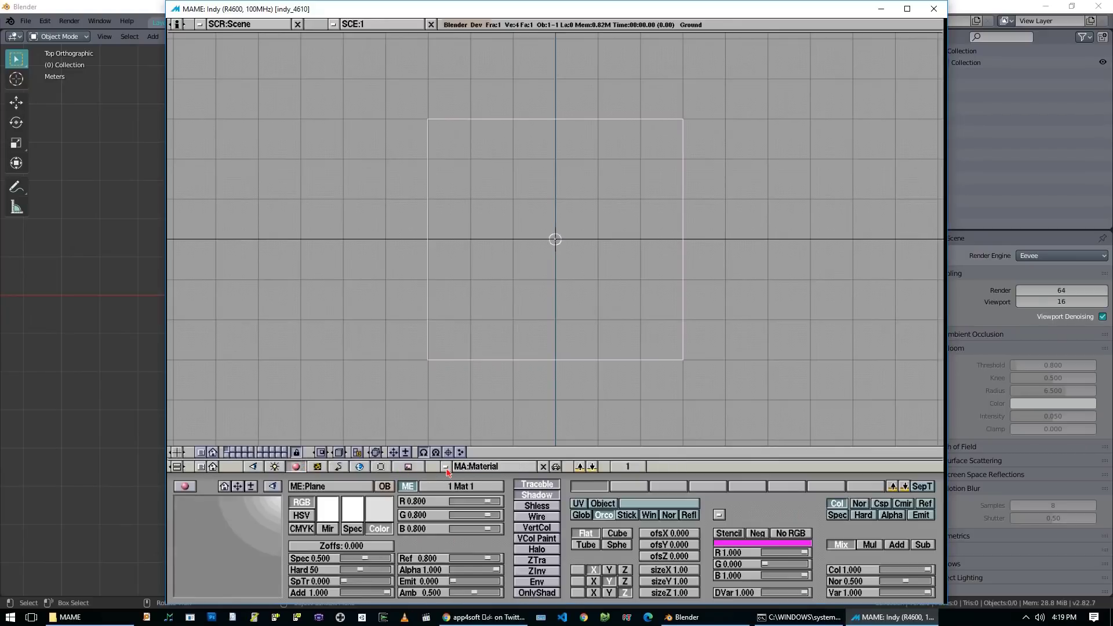
{"action": "left_click", "coordinate": [520, 471]}
{"action": "key", "text": "ctrl+shift+BackSpace"}
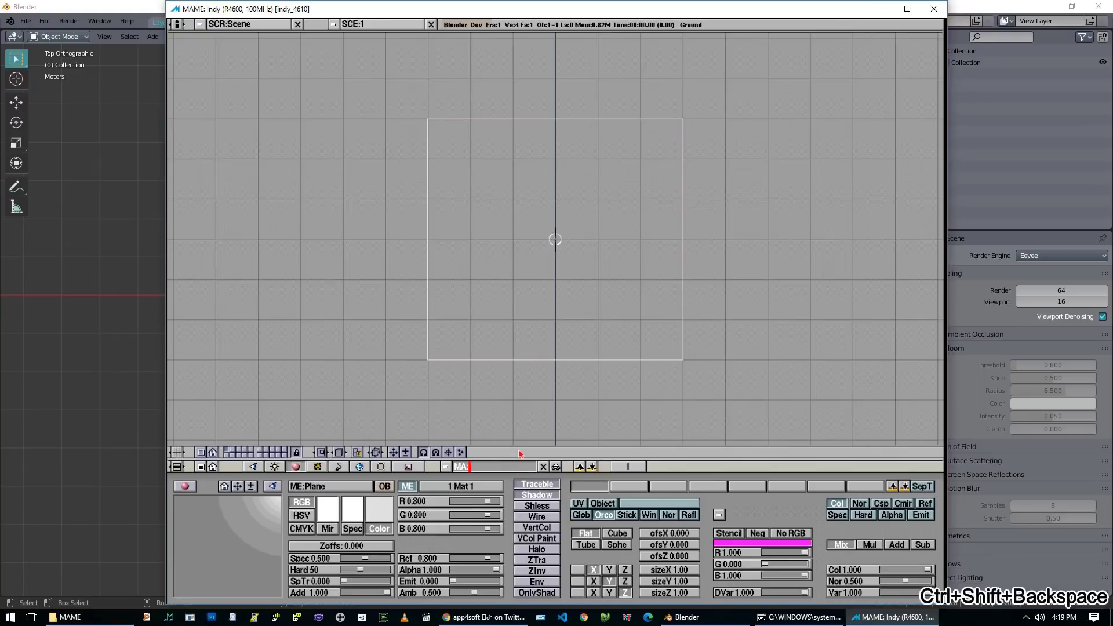
{"action": "key", "text": "Return"}
{"action": "type", "text": "mtlGround"}
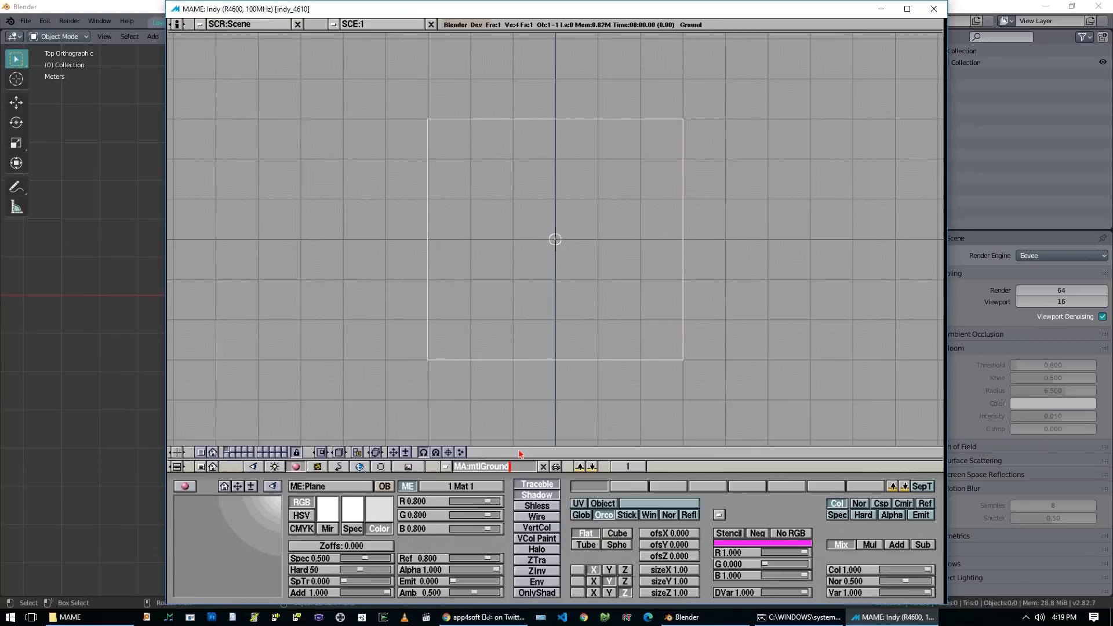
{"action": "key", "text": "Return"}
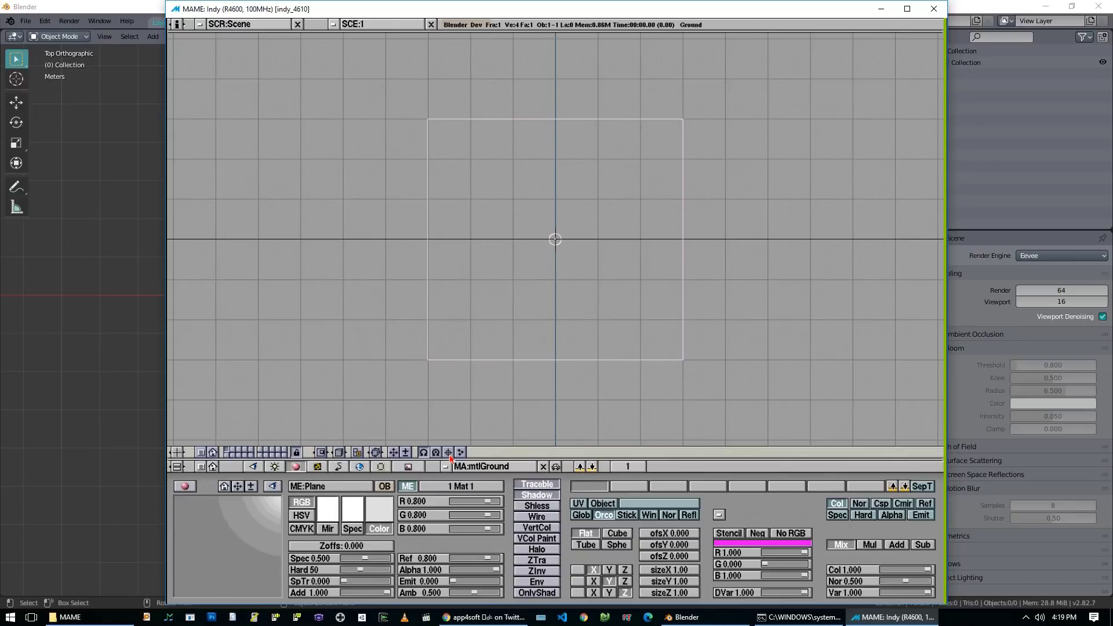
Set the red value of the mtlGround material's colour to 0.6.
{"action": "left_click", "coordinate": [436, 507], "text": "shift"}
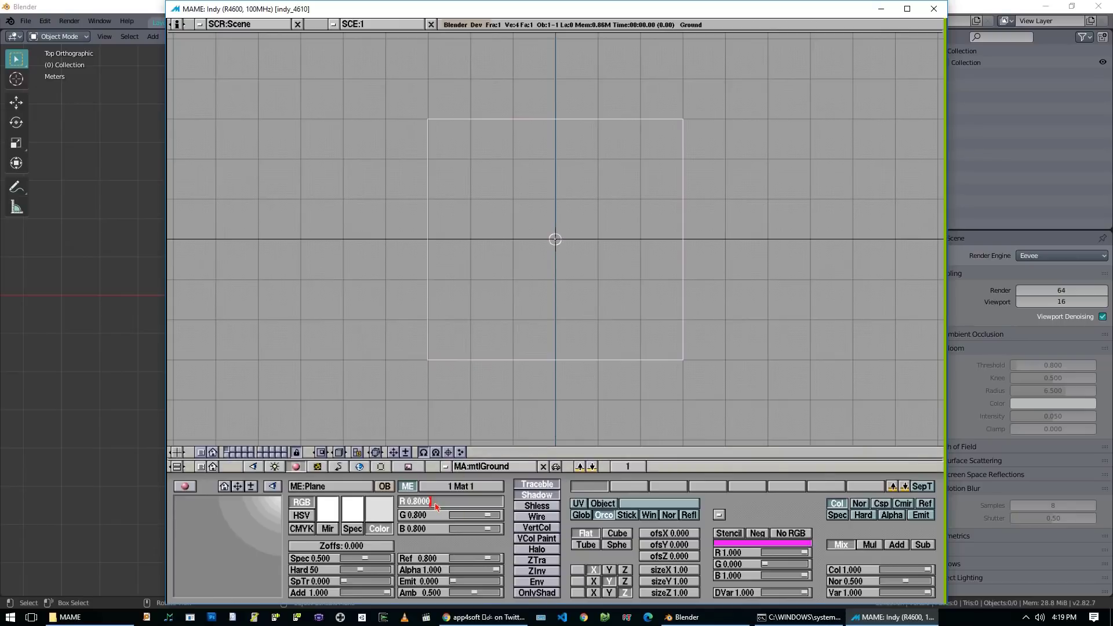
{"action": "key", "text": "ctrl+shift+BackSpace"}
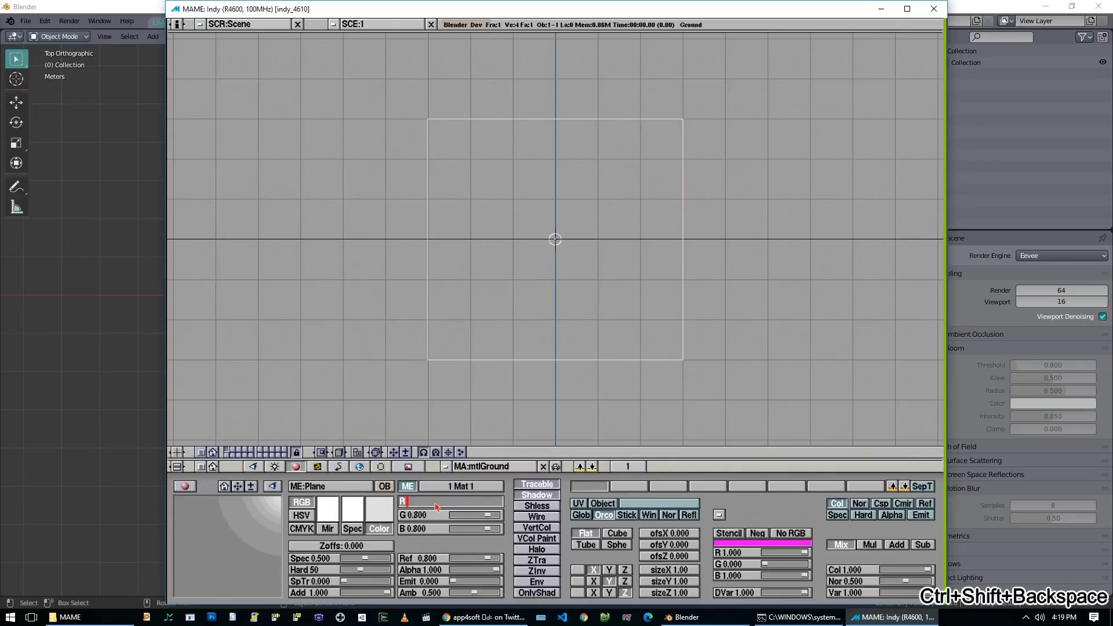
{"action": "type", "text": "6"}
{"action": "key", "text": "BackSpace"}
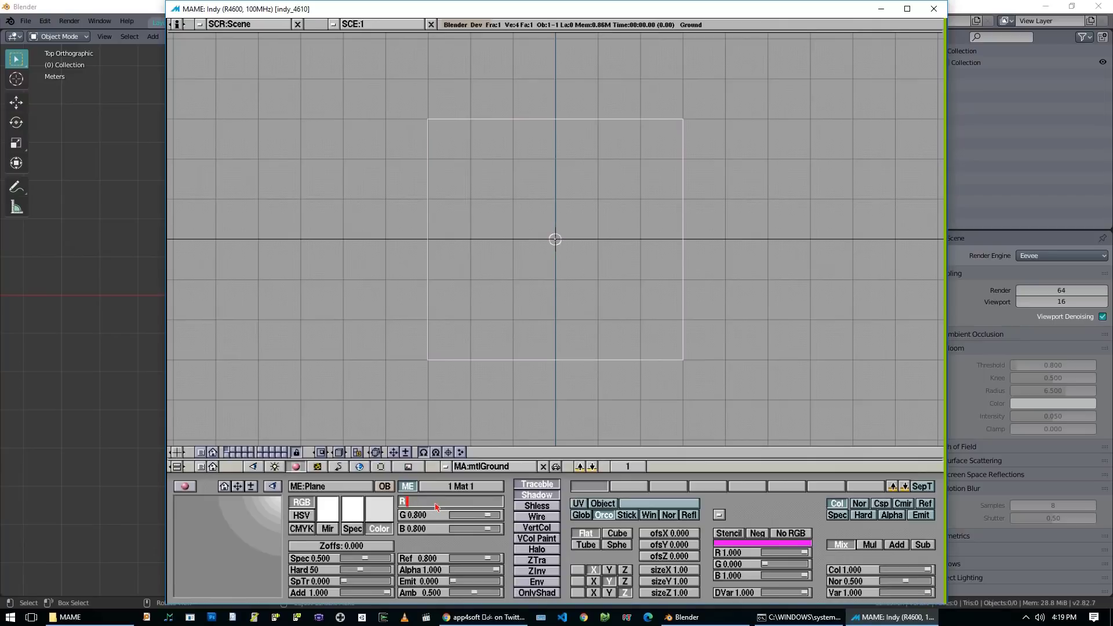
{"action": "type", "text": ".6"}
{"action": "key", "text": "Return"}
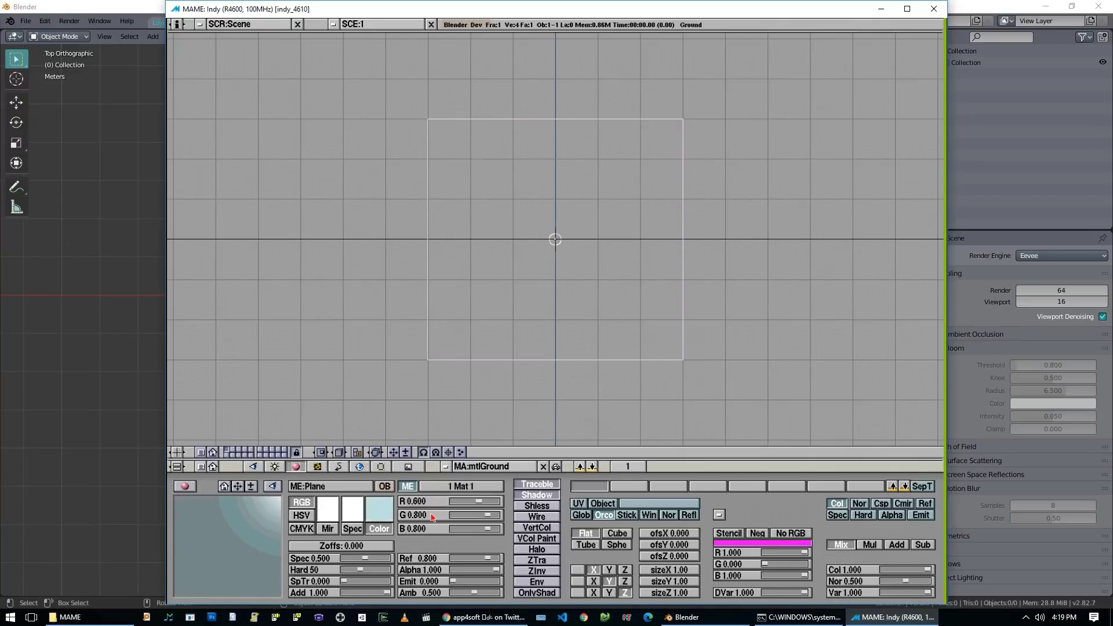
Set the green and blue values of the mtlGround material's colour to 0.6.
{"action": "left_click", "coordinate": [432, 516]}
{"action": "key", "text": "ctrl+shift+BackSpace"}
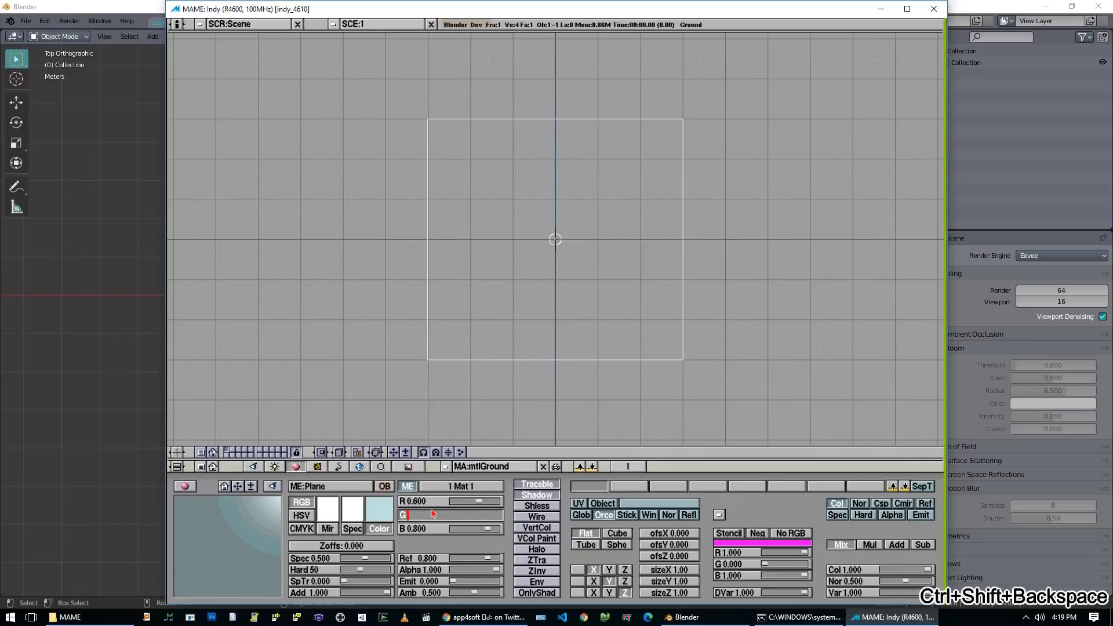
{"action": "type", "text": ".6"}
{"action": "key", "text": "Return"}
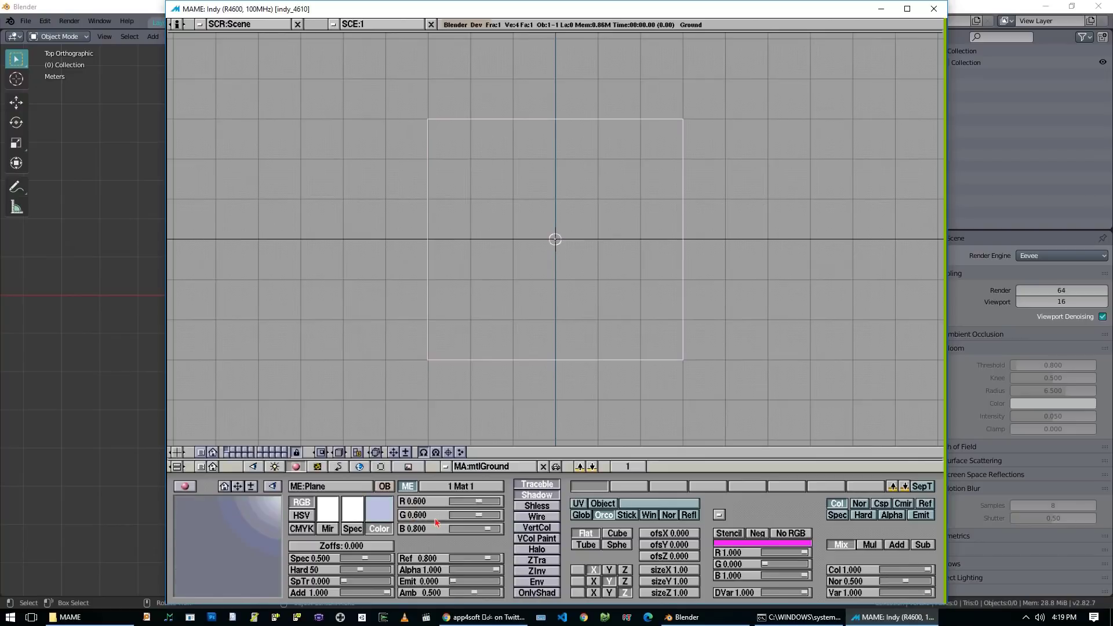
{"action": "left_click", "coordinate": [436, 529]}
{"action": "key", "text": "ctrl+shift+BackSpace"}
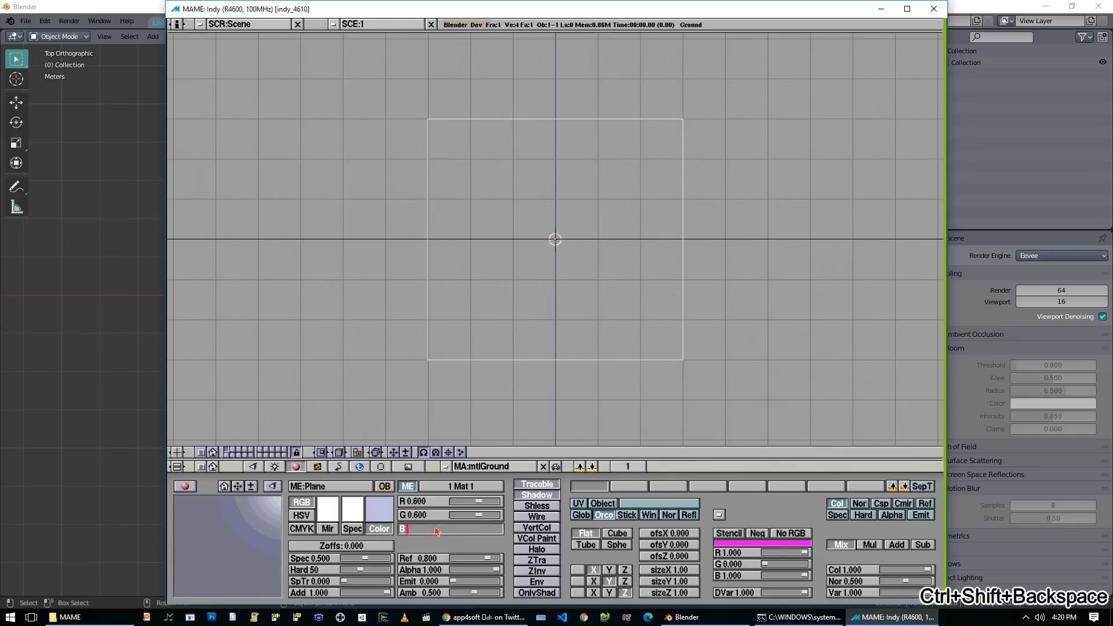
{"action": "type", "text": ".6"}
{"action": "key", "text": "Return"}
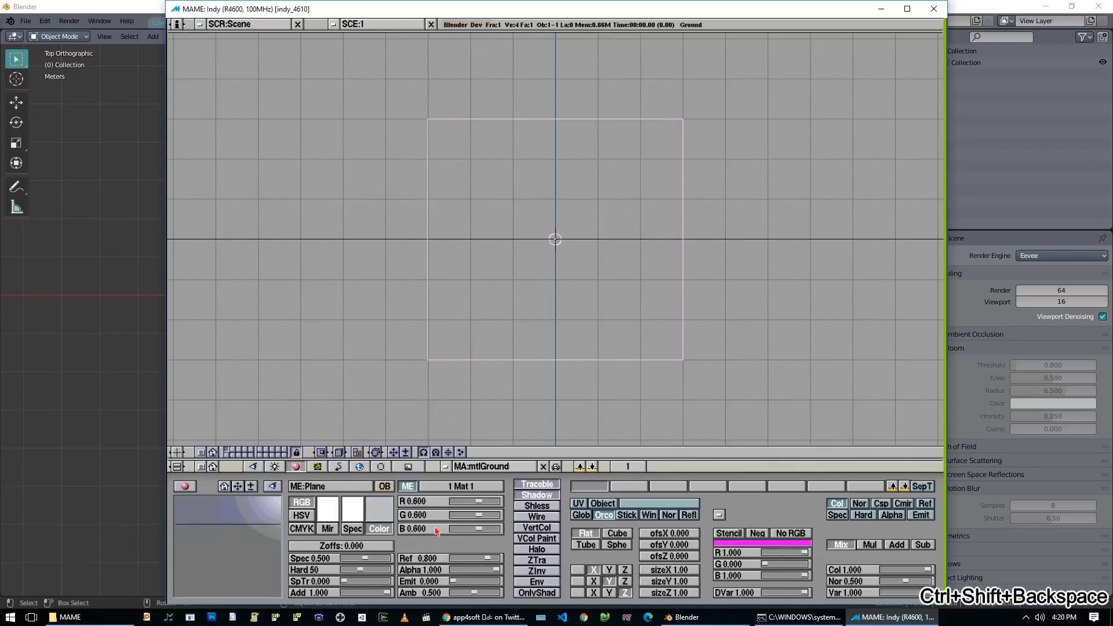
Preview the Ground plane shaded, return to wireframe and scale it down to about two grid cells across in the top view.
{"action": "middle_click_drag", "start_coordinate": [592, 296], "coordinate": [637, 187]}
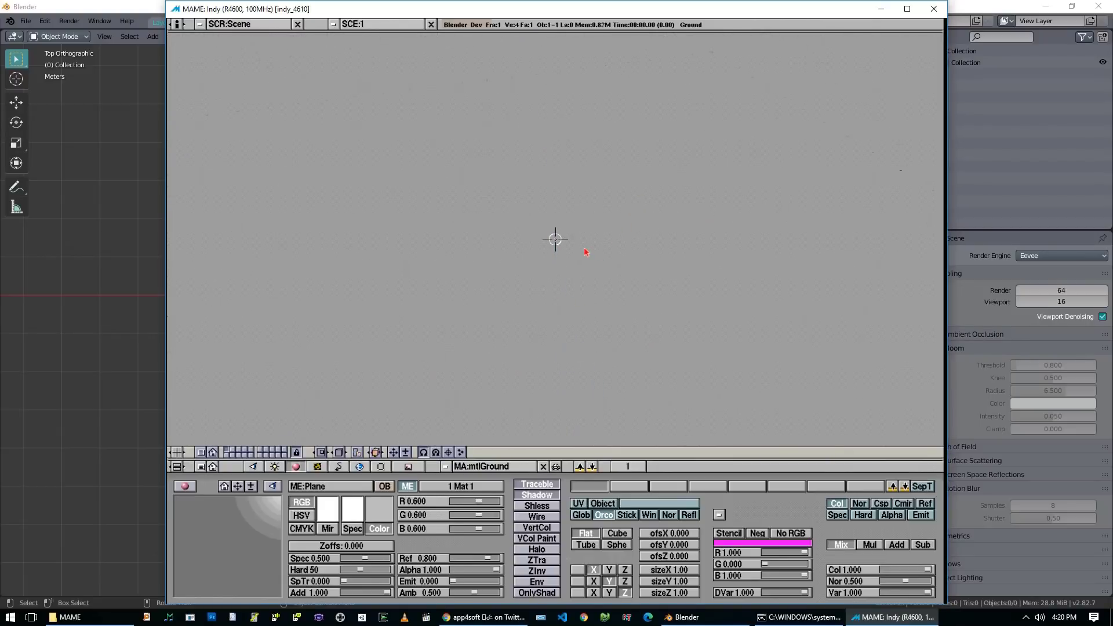
{"action": "mouse_move", "coordinate": [623, 277]}
{"action": "middle_mouse_down"}
{"action": "mouse_move", "coordinate": [625, 227]}
{"action": "mouse_move", "coordinate": [615, 249]}
{"action": "middle_mouse_up"}
{"action": "key", "text": "z"}
{"action": "key", "text": "z"}
{"action": "key", "text": "KP_7"}
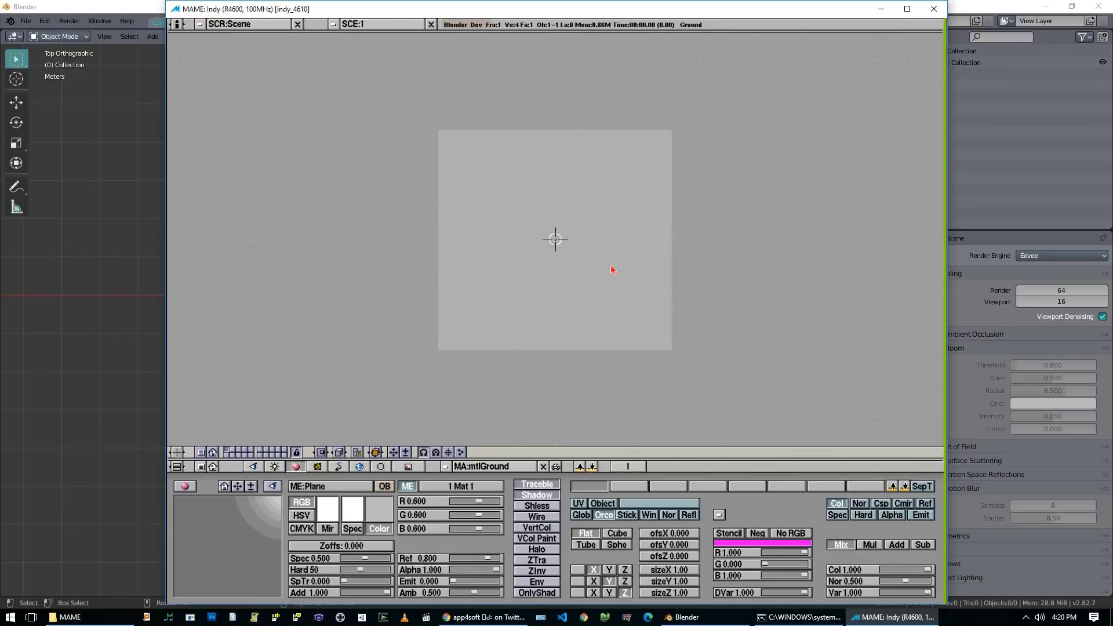
{"action": "key", "text": "z"}
{"action": "key", "text": "s"}
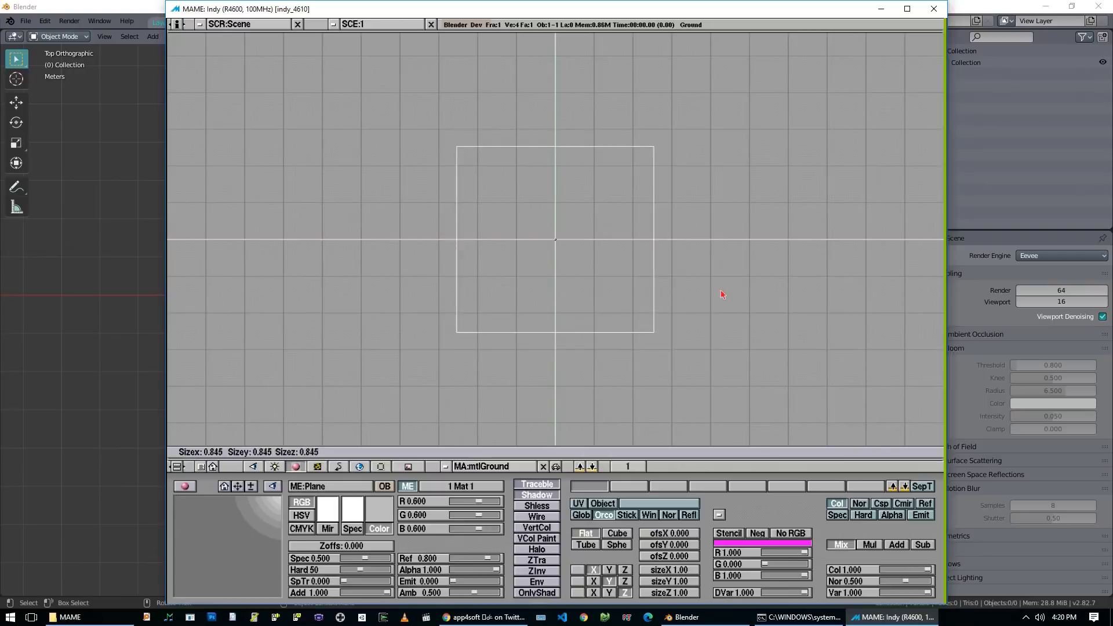
{"action": "left_click", "coordinate": [614, 278]}
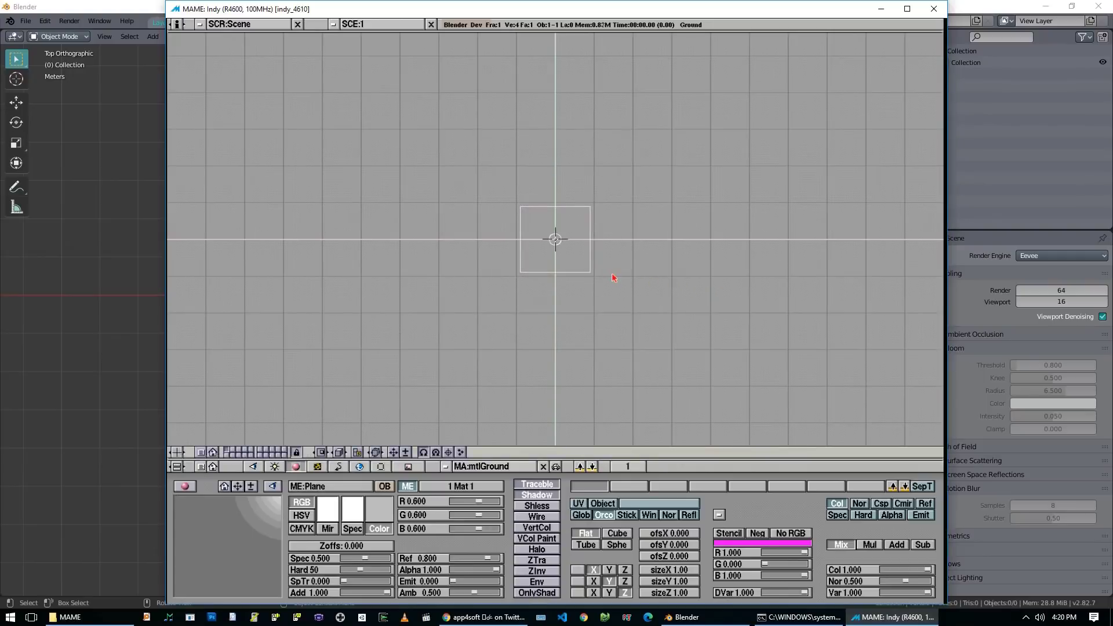
Scale the Ground plane up slightly in the top view, keeping it about two grid cells across.
{"action": "key", "text": "s"}
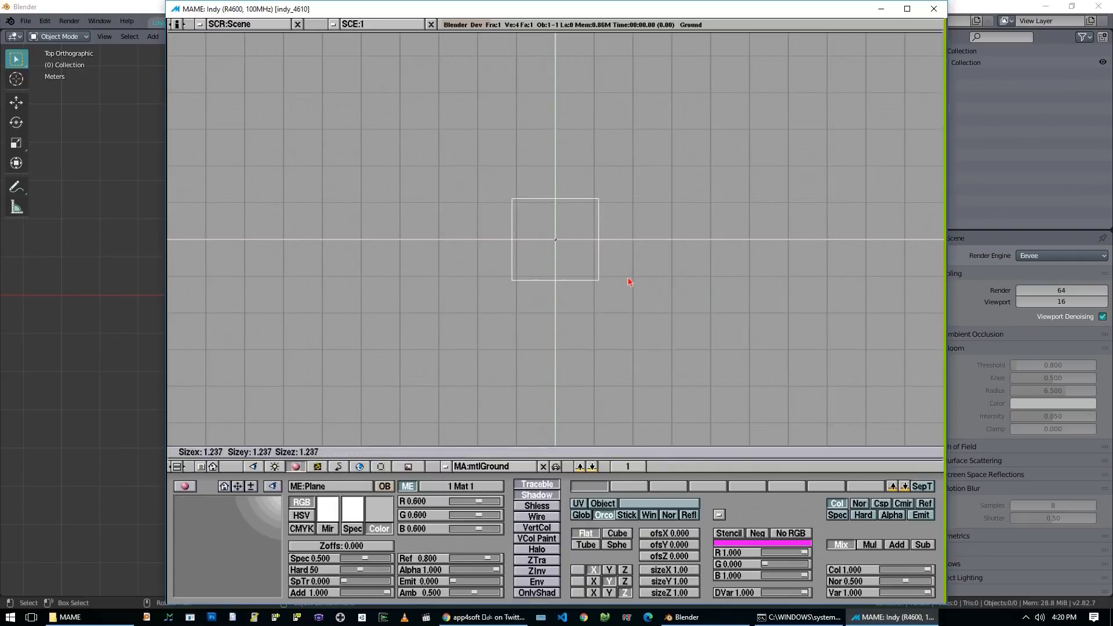
{"action": "left_click", "coordinate": [625, 280]}
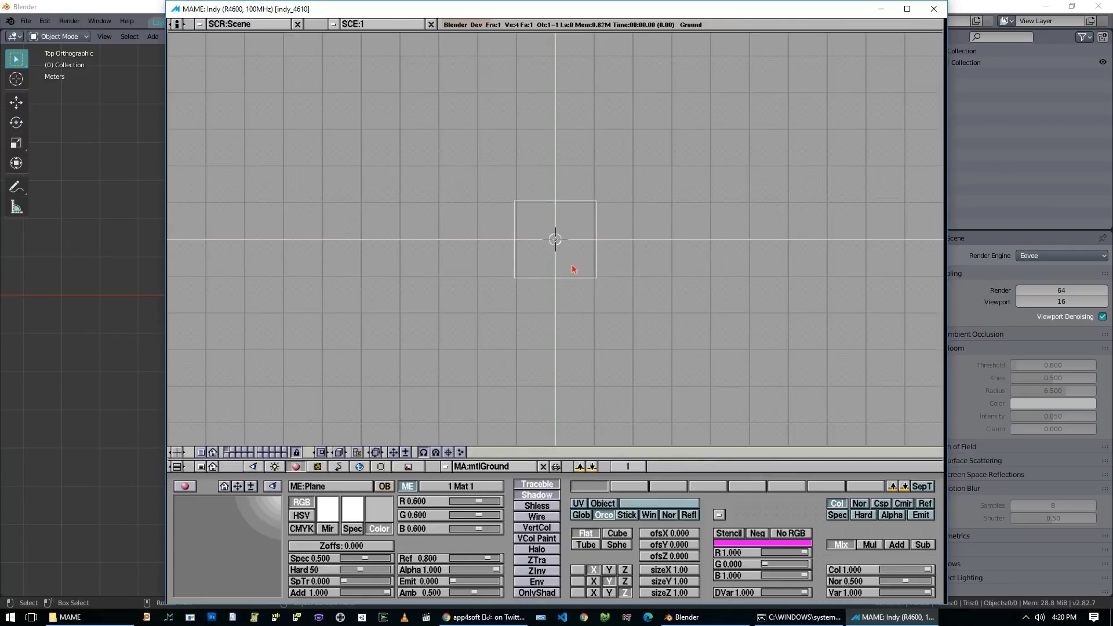
Examine the Ground plane in shaded display from tilted close-up angles, finishing in the front view.
{"action": "key", "text": "z"}
{"action": "middle_click_drag", "start_coordinate": [581, 222], "coordinate": [588, 173]}
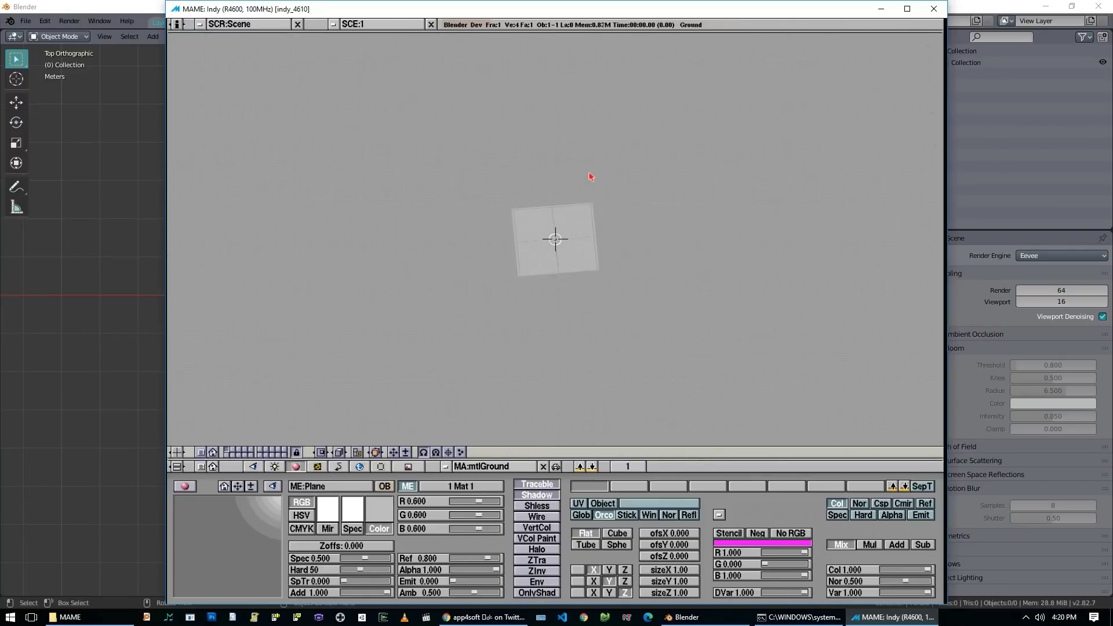
{"action": "key", "text": "KP_Add"}
{"action": "key", "text": "KP_Add"}
{"action": "key", "text": "KP_Add"}
{"action": "key", "text": "KP_Add"}
{"action": "key", "text": "KP_Add"}
{"action": "key", "text": "KP_Add"}
{"action": "key", "text": "KP_Add"}
{"action": "key", "text": "KP_Add"}
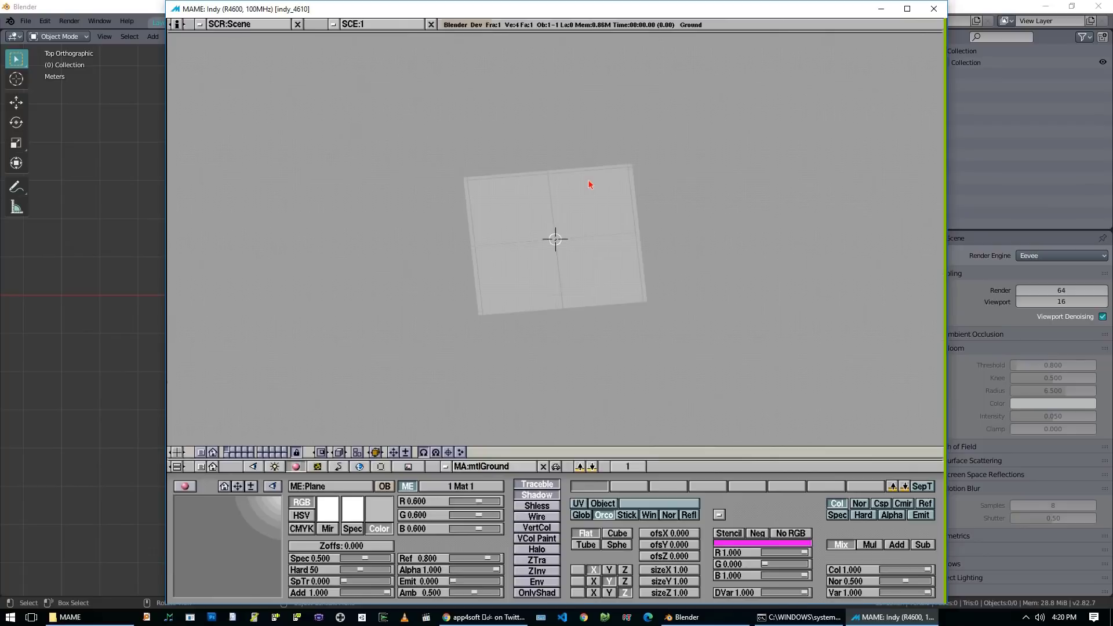
{"action": "middle_click_drag", "start_coordinate": [568, 298], "coordinate": [609, 269]}
{"action": "key", "text": "KP_Add"}
{"action": "key", "text": "KP_Add"}
{"action": "key", "text": "KP_Subtract"}
{"action": "key", "text": "KP_Subtract"}
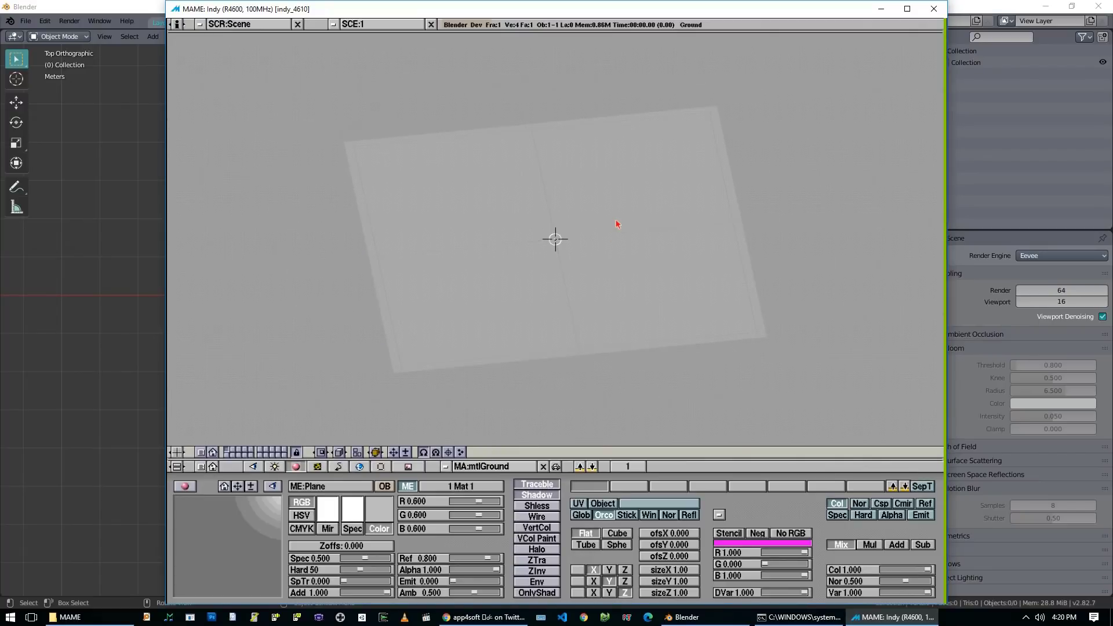
{"action": "key", "text": "KP_1"}
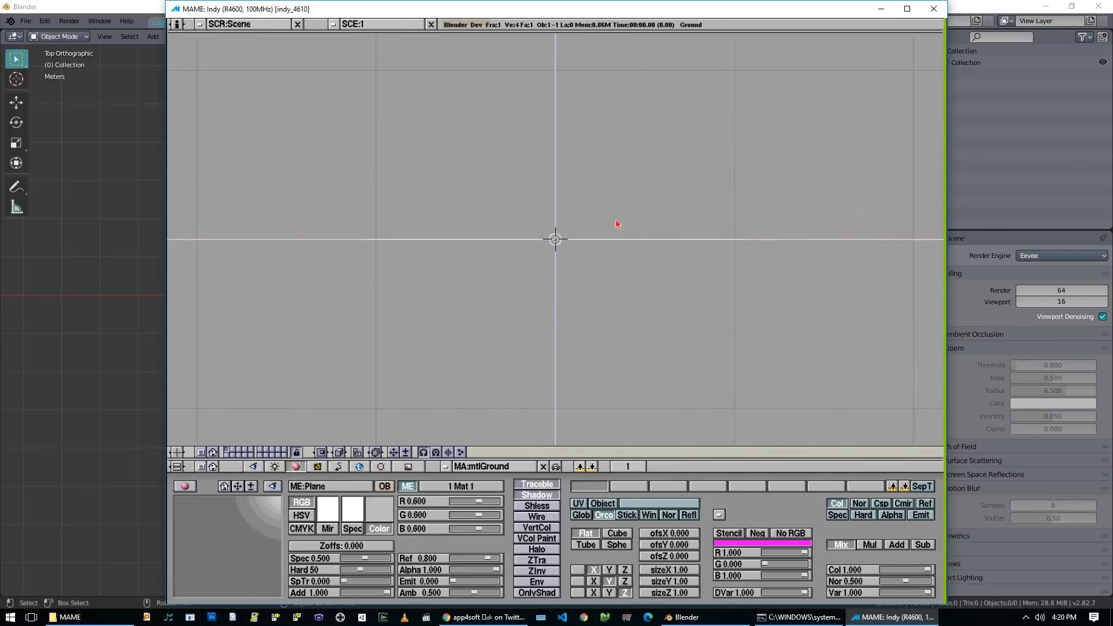
{"action": "key", "text": "space"}
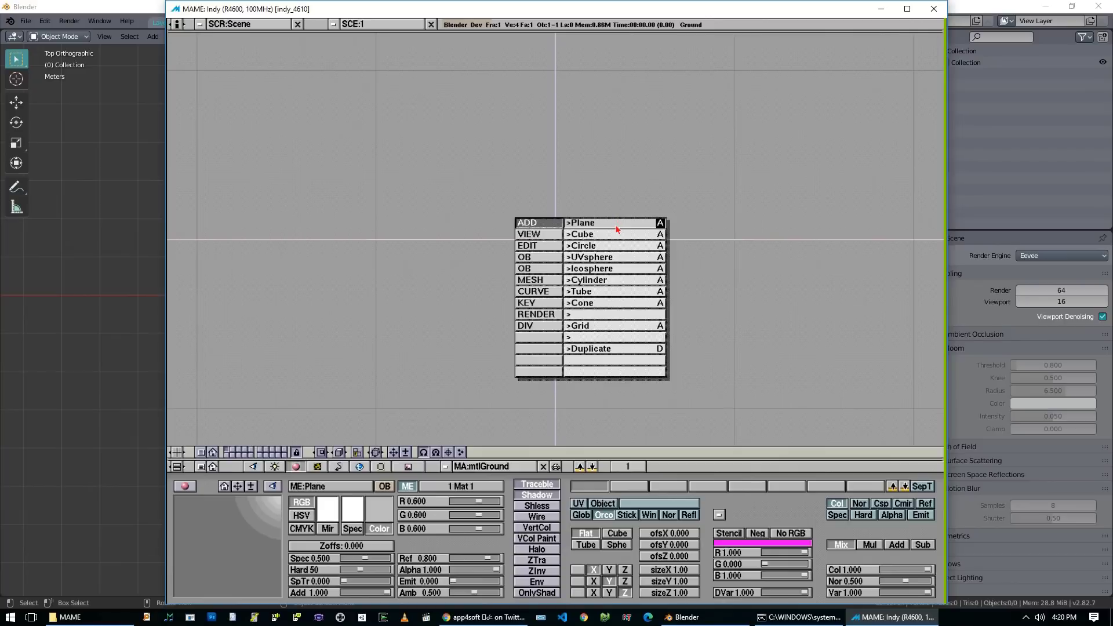
{"action": "left_click", "coordinate": [610, 268]}
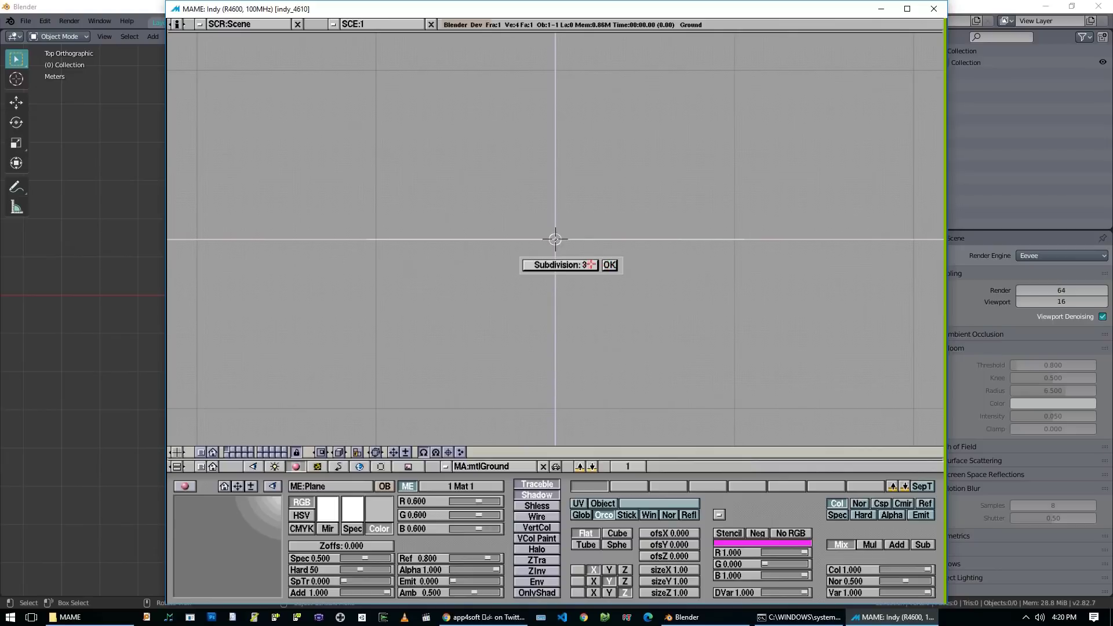
{"action": "left_click", "coordinate": [609, 265]}
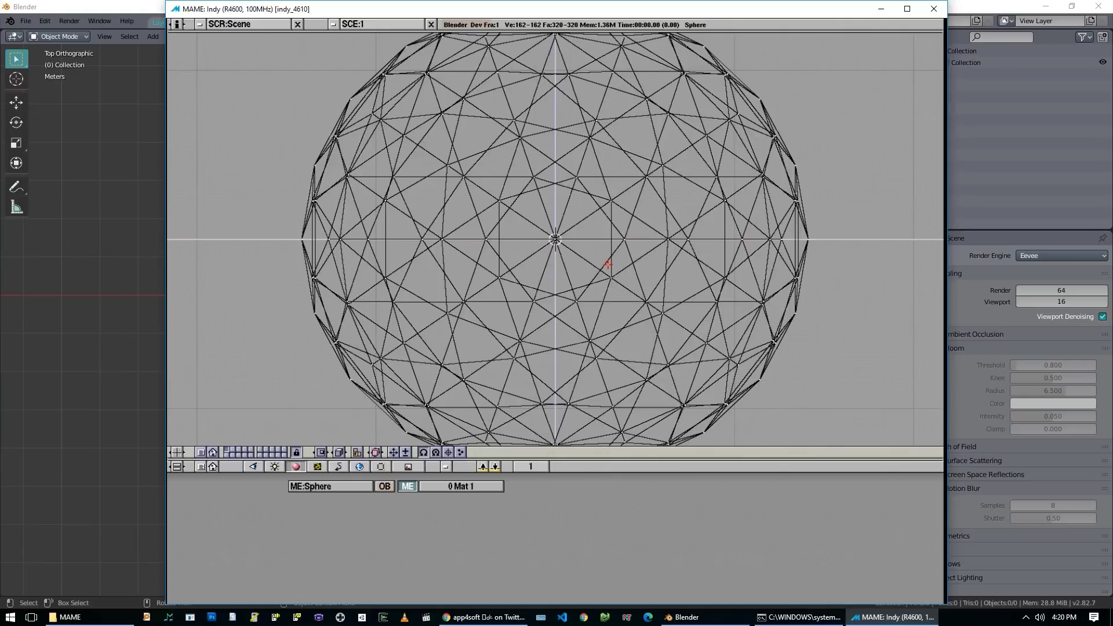
{"action": "key", "text": "Tab"}
{"action": "key", "text": "x"}
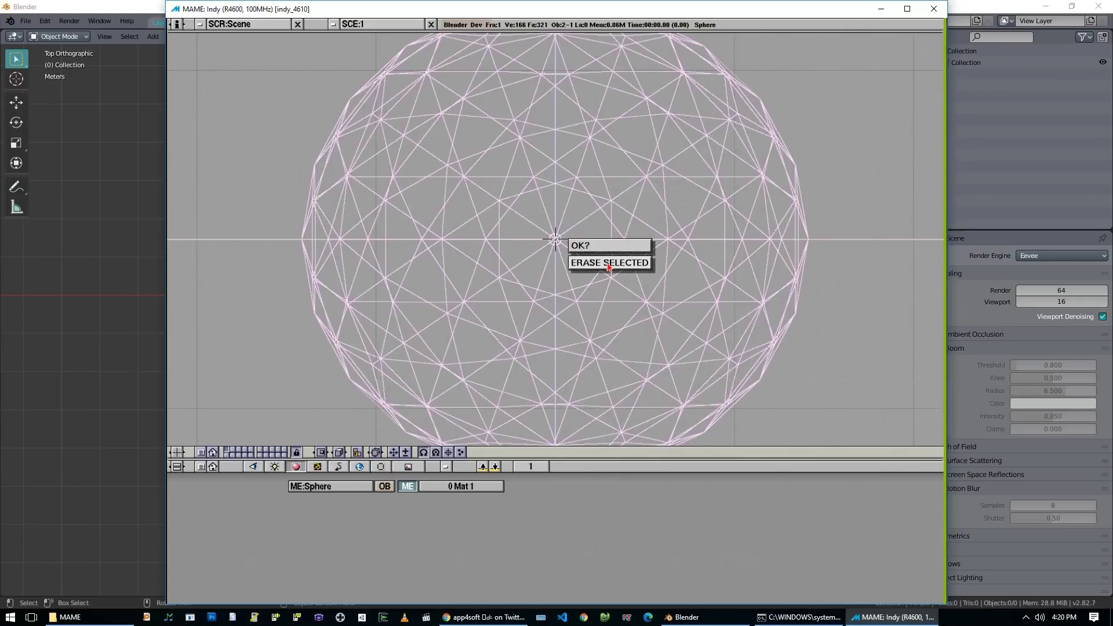
{"action": "left_click", "coordinate": [608, 264]}
Add an icosphere with a subdivision of 2 at the centre of the Ground plane and leave edit mode.
{"action": "key", "text": "space"}
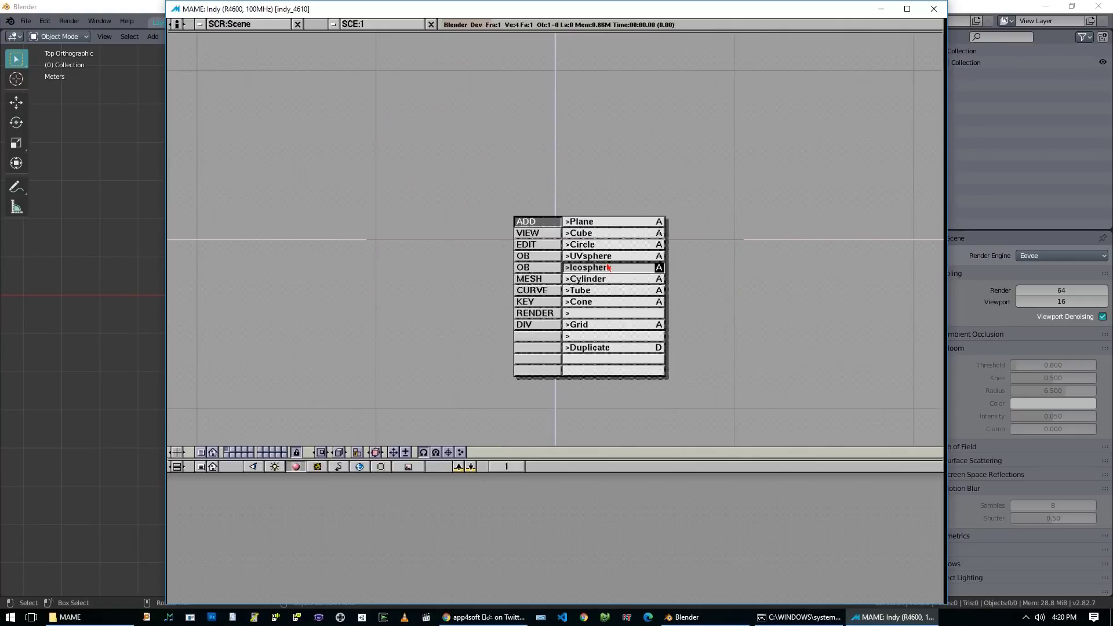
{"action": "left_click", "coordinate": [608, 267]}
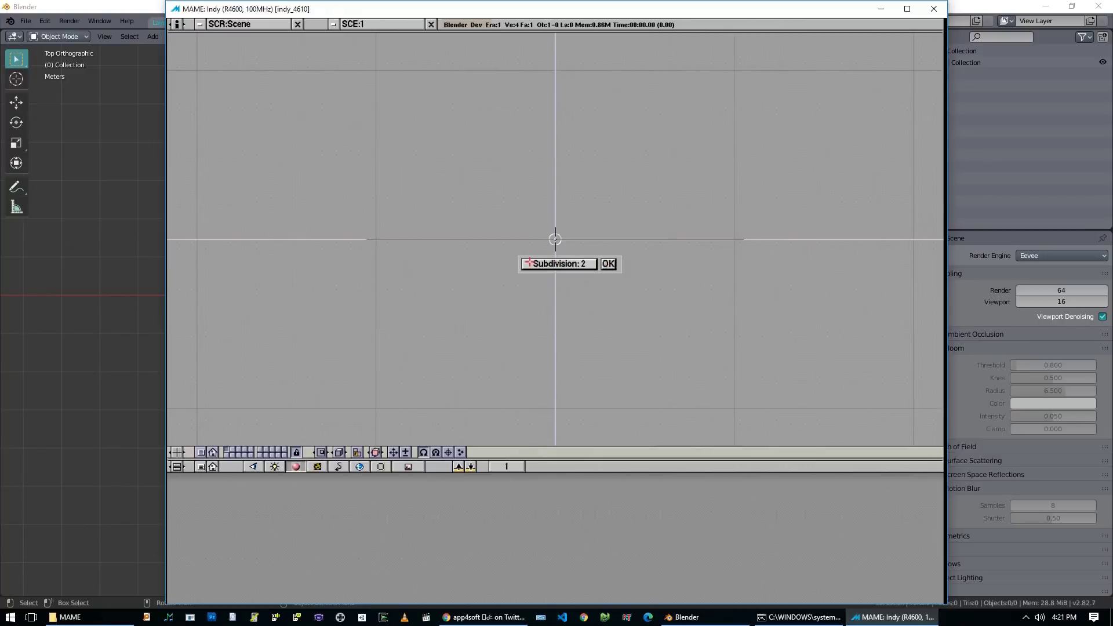
{"action": "left_click", "coordinate": [608, 264]}
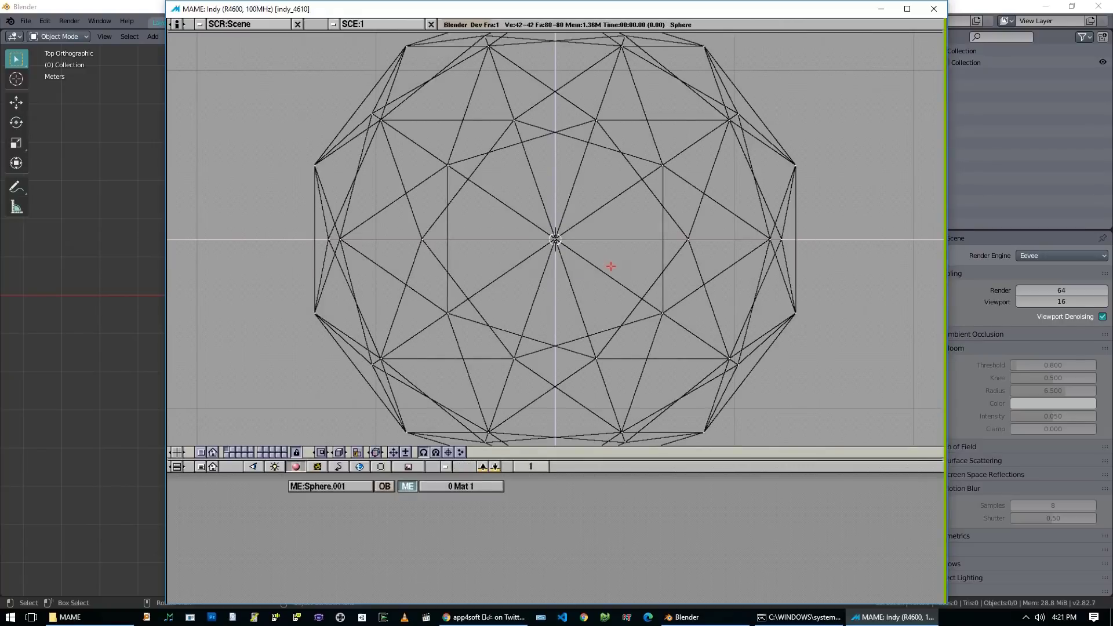
{"action": "key", "text": "KP_Subtract"}
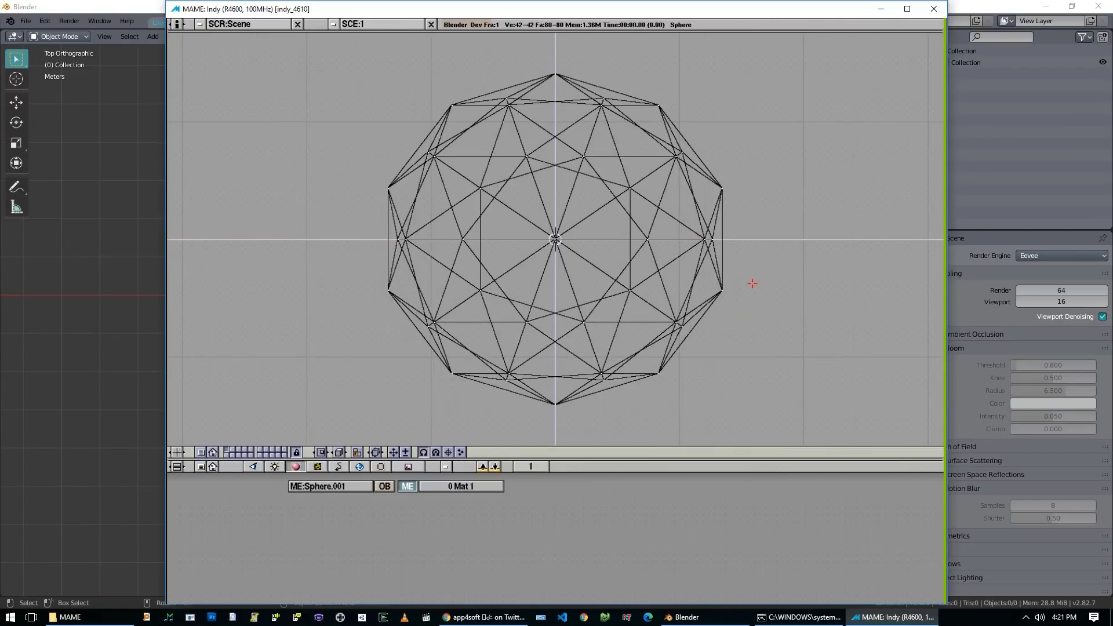
{"action": "key", "text": "Tab"}
Rotate the icosphere about 17 degrees in the front view and scale it down to about 0.1.
{"action": "key", "text": "r"}
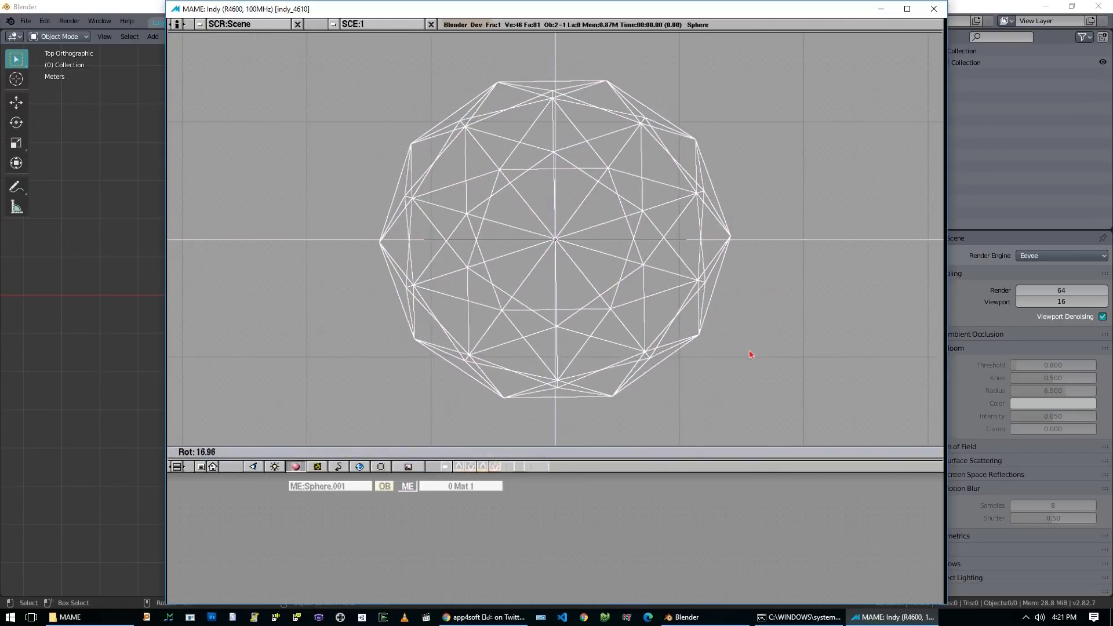
{"action": "left_click", "coordinate": [749, 358]}
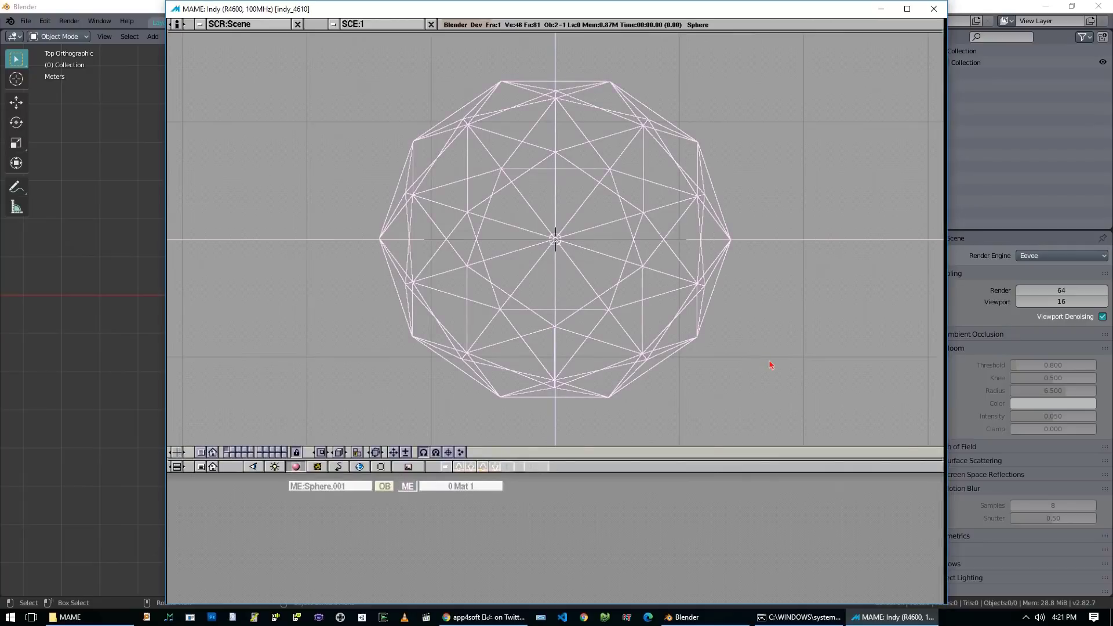
{"action": "key", "text": "s"}
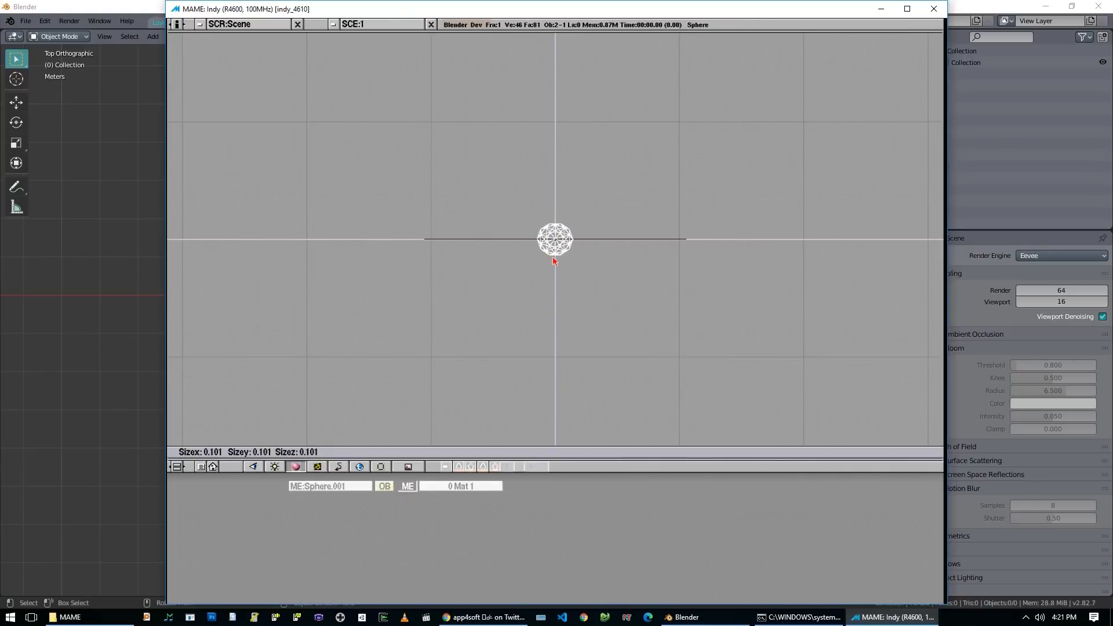
{"action": "left_click", "coordinate": [553, 262]}
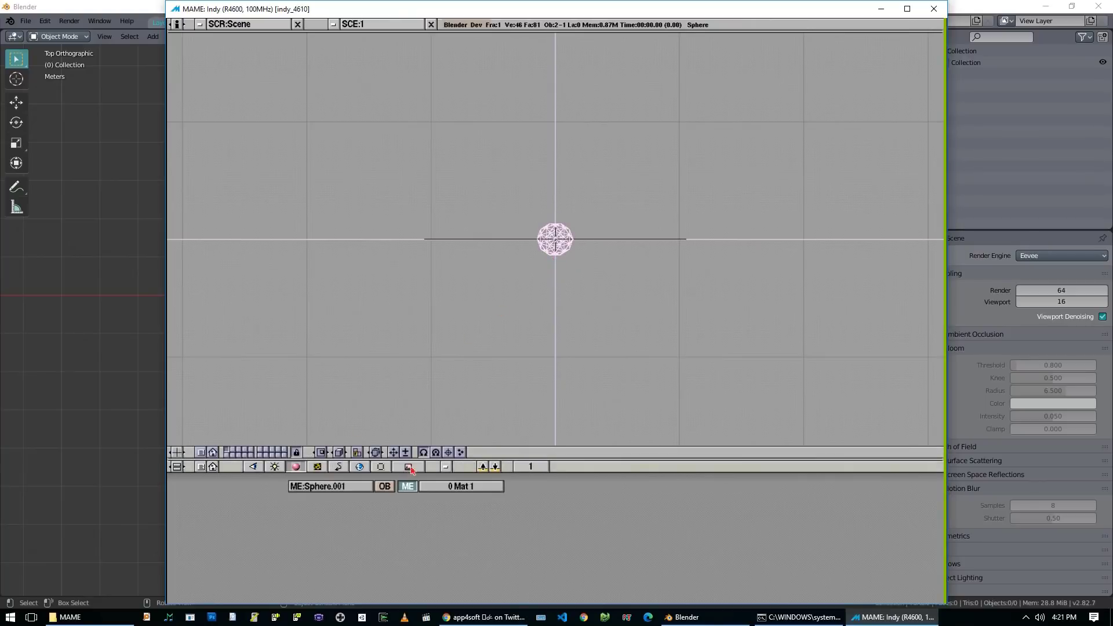
Rename the icosphere object as Ball.
{"action": "left_click", "coordinate": [381, 467]}
{"action": "left_click", "coordinate": [597, 466]}
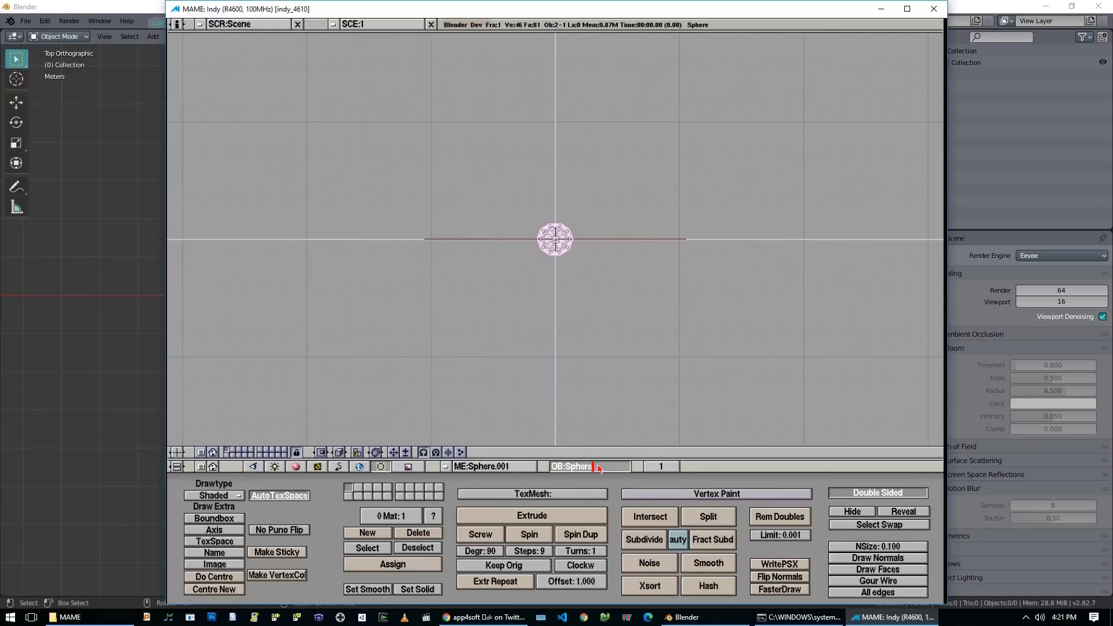
{"action": "key", "text": "ctrl+shift+BackSpace"}
{"action": "type", "text": "Ball"}
{"action": "key", "text": "Return"}
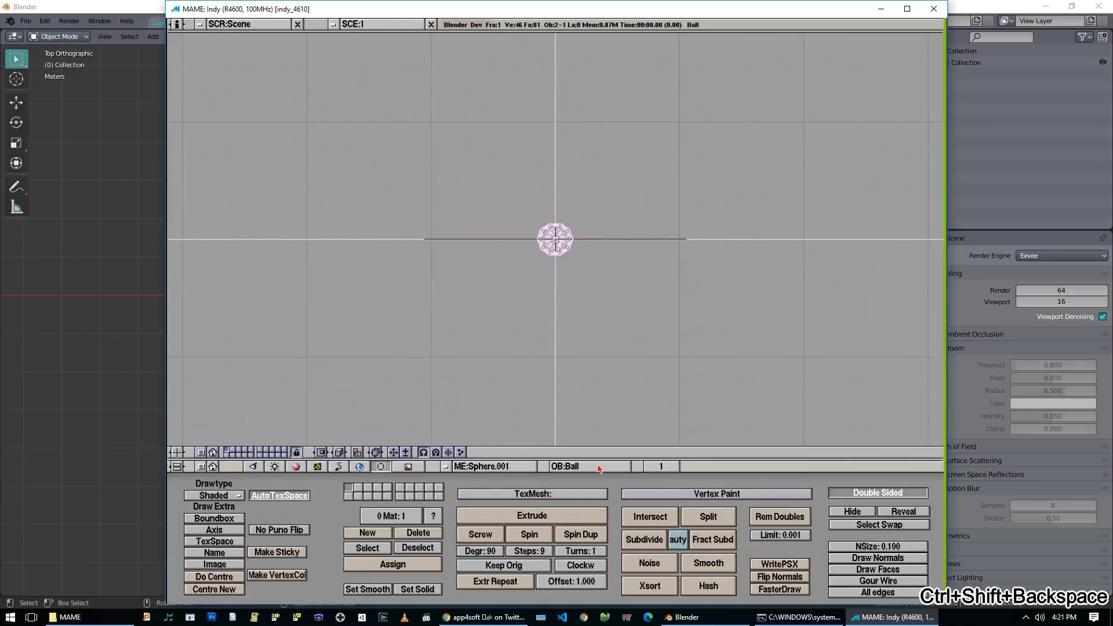
Give the Ball a new material named mtlRedBall, coloured red at about 0.68 with green and blue at 0.
{"action": "left_click", "coordinate": [296, 468]}
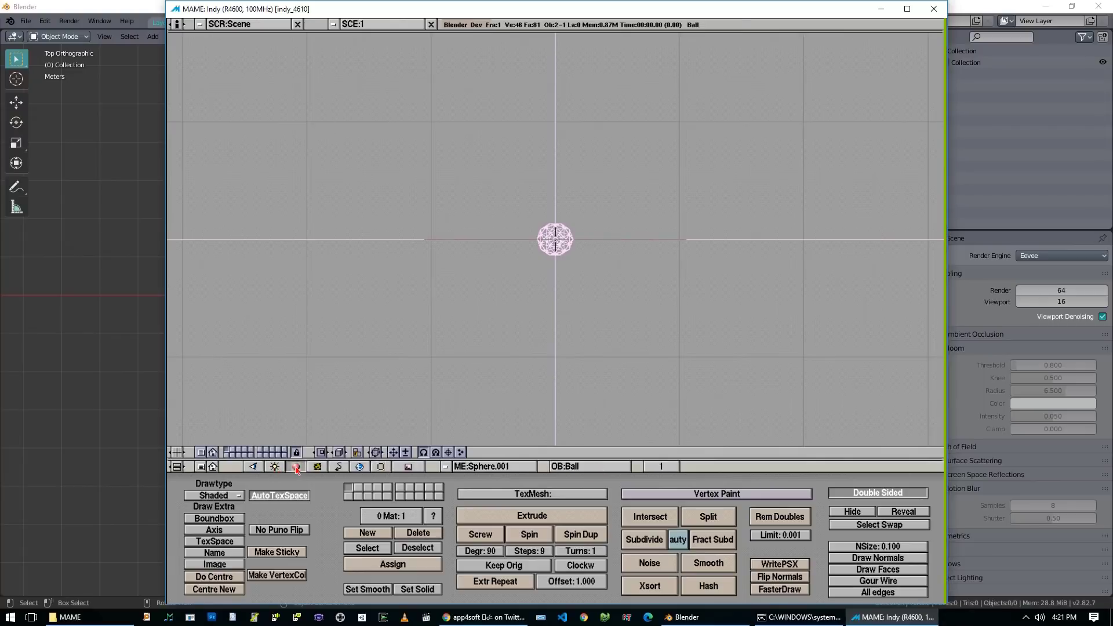
{"action": "left_click", "coordinate": [449, 469]}
{"action": "left_click", "coordinate": [449, 488]}
{"action": "left_click", "coordinate": [510, 467]}
{"action": "key", "text": "ctrl+shift+BackSpace"}
{"action": "type", "text": "mtlRed"}
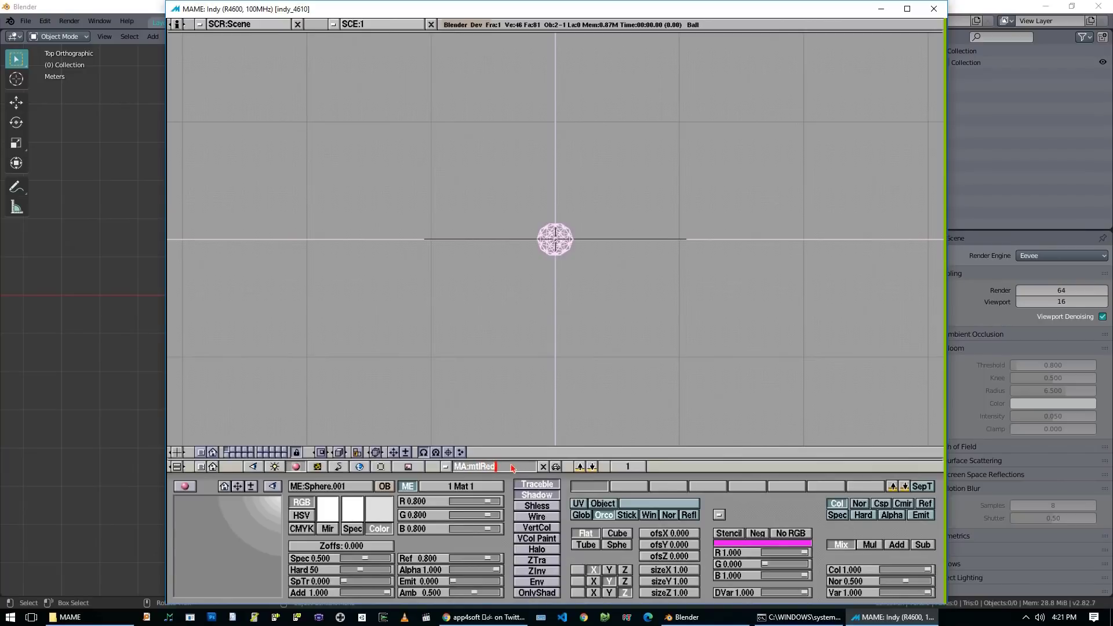
{"action": "type", "text": "Ball"}
{"action": "key", "text": "Return"}
{"action": "mouse_move", "coordinate": [488, 515]}
{"action": "left_mouse_down"}
{"action": "mouse_move", "coordinate": [451, 515]}
{"action": "mouse_move", "coordinate": [451, 529]}
{"action": "mouse_move", "coordinate": [483, 503]}
{"action": "left_mouse_up"}
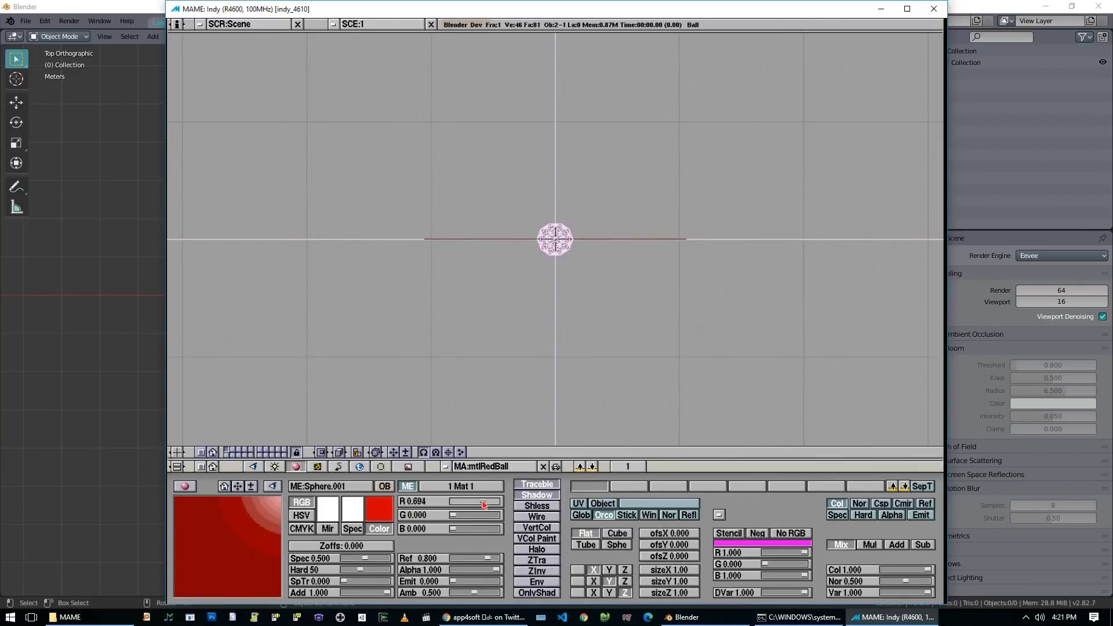
Move the Ball straight up to rest on the Ground plane and check the placement from an angled view.
{"action": "key", "text": "g"}
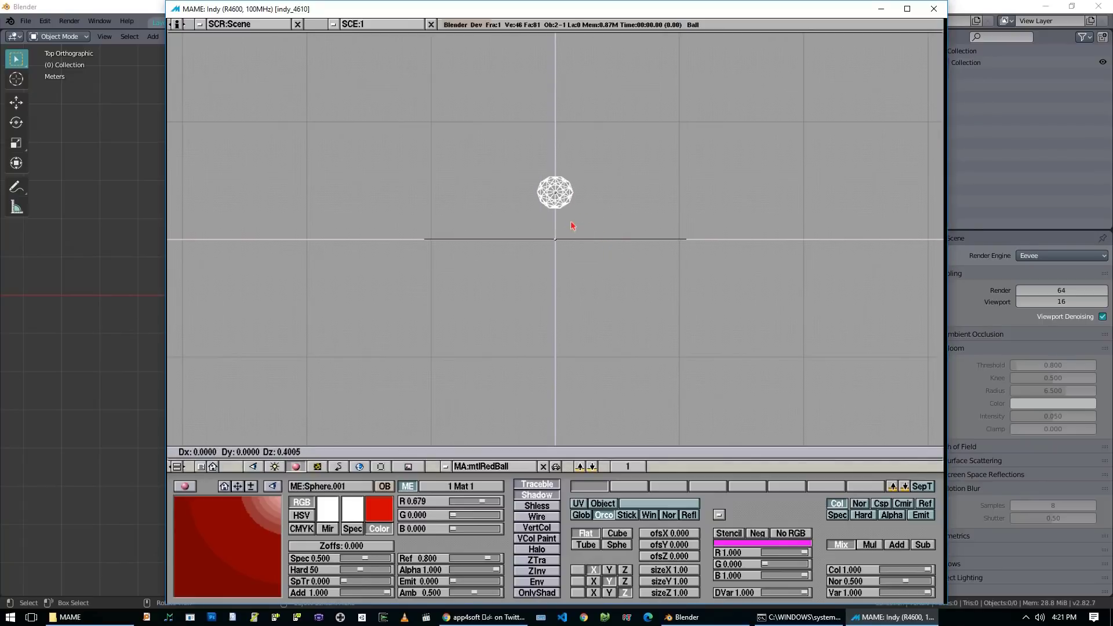
{"action": "left_click", "coordinate": [584, 254]}
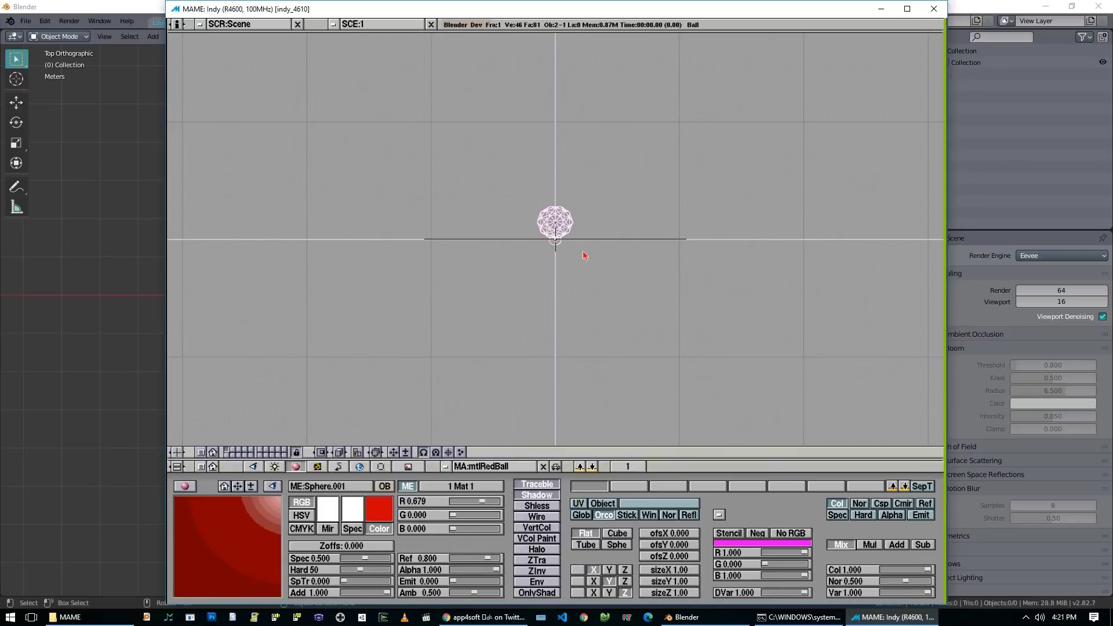
{"action": "middle_click_drag", "start_coordinate": [511, 207], "coordinate": [572, 278]}
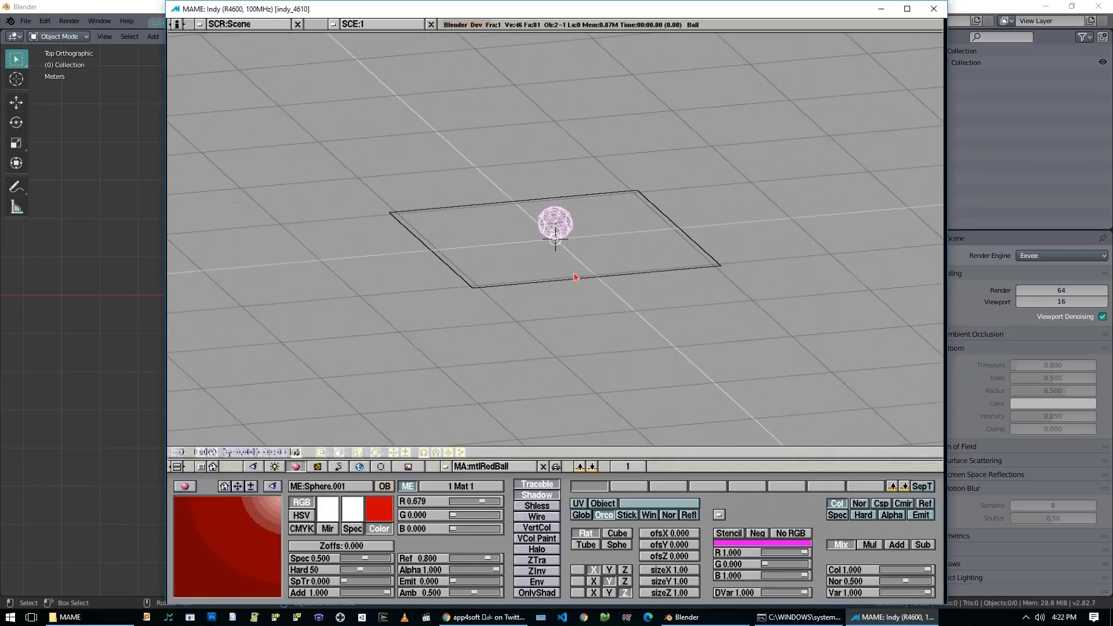
{"action": "key", "text": "z"}
{"action": "key", "text": "z"}
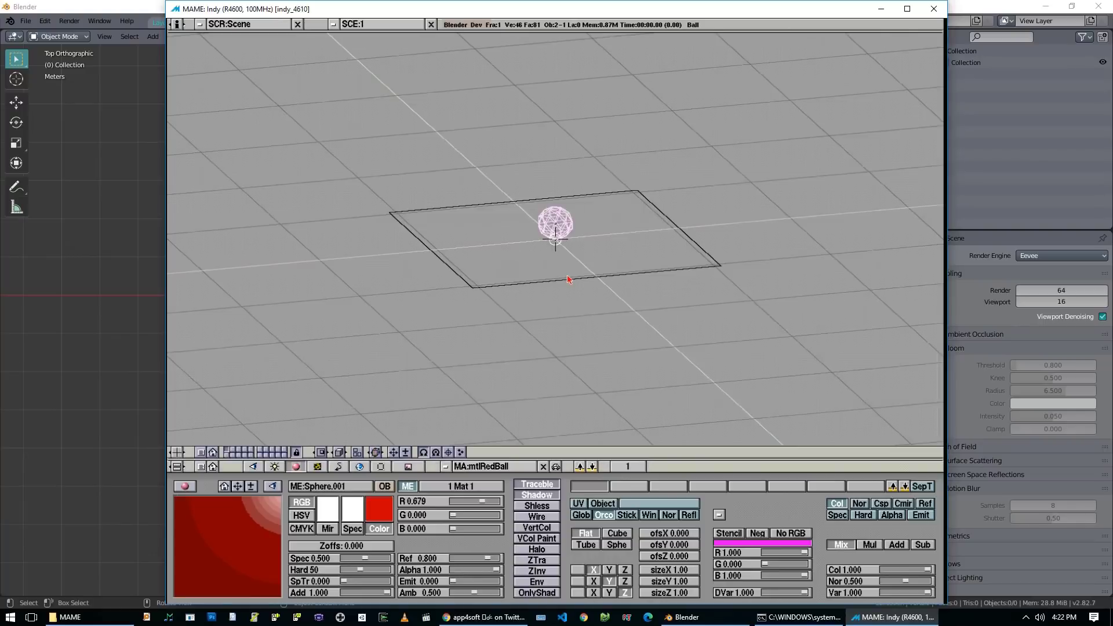
Save the scene in /blender/scenes/ under the file name ani_test_v00.
{"action": "key", "text": "F2"}
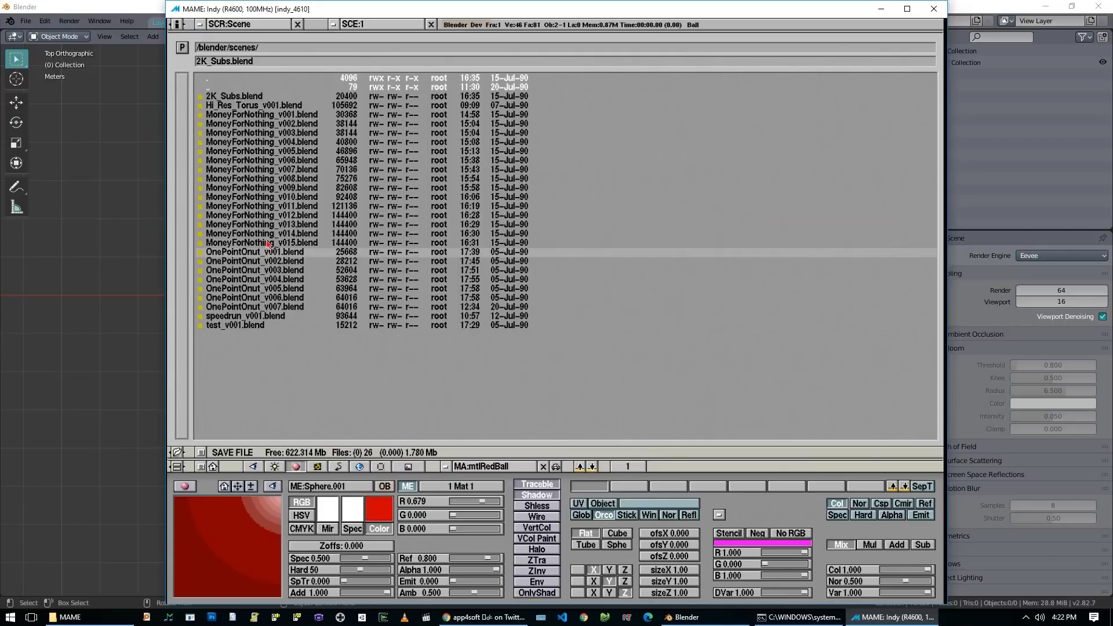
{"action": "left_click", "coordinate": [283, 61]}
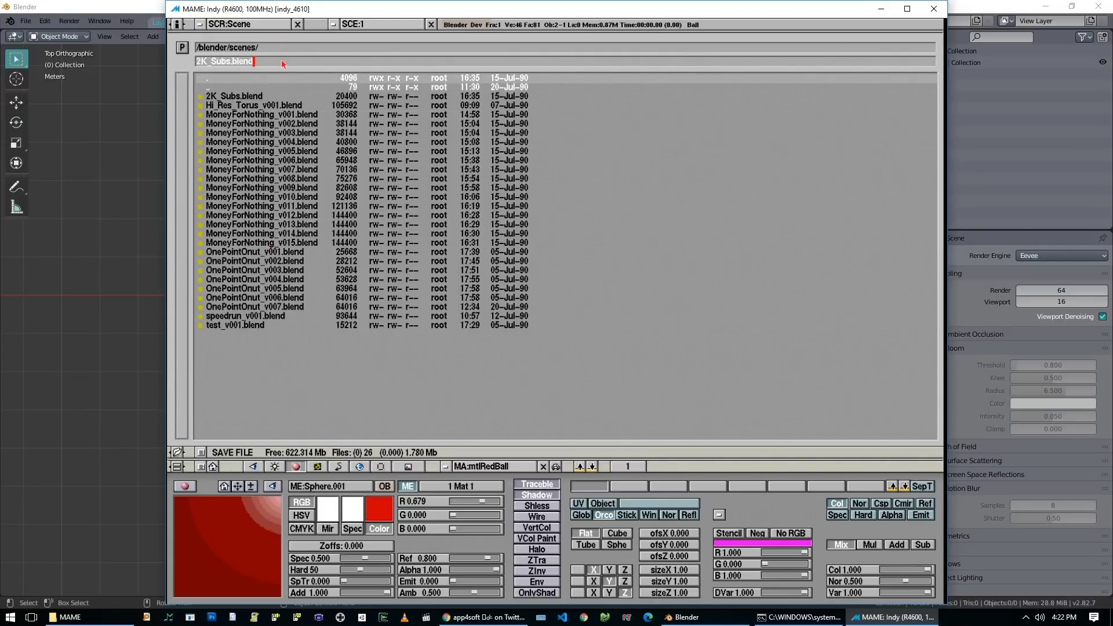
{"action": "key", "text": "ctrl+shift+BackSpace"}
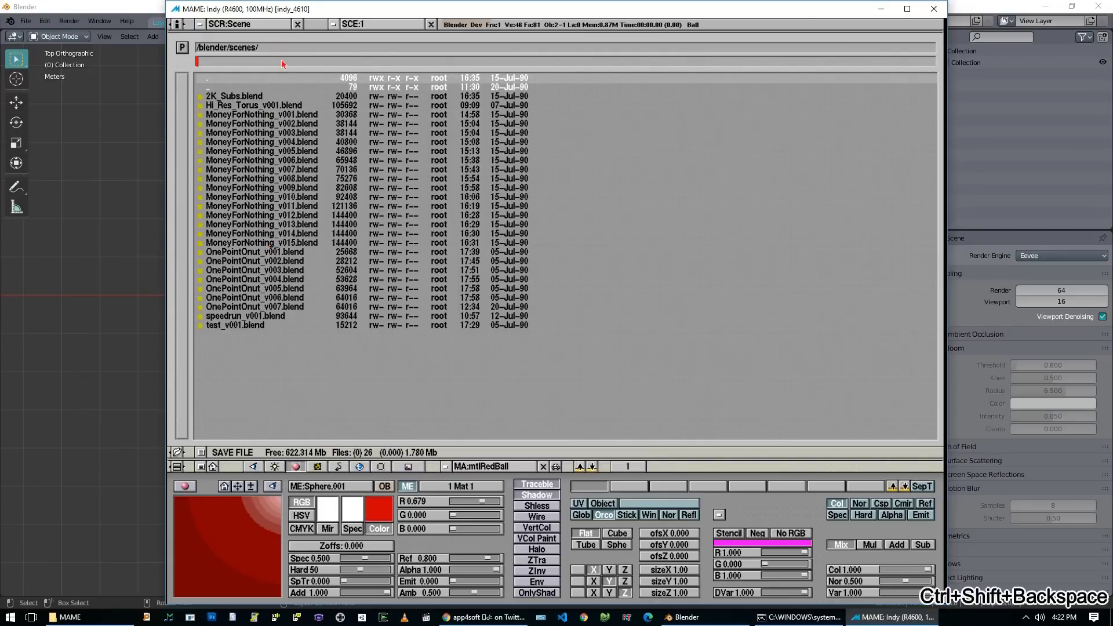
{"action": "type", "text": "ani_test_c"}
{"action": "key", "text": "BackSpace"}
{"action": "type", "text": "v00"}
{"action": "key", "text": "Return"}
{"action": "key", "text": "Return"}
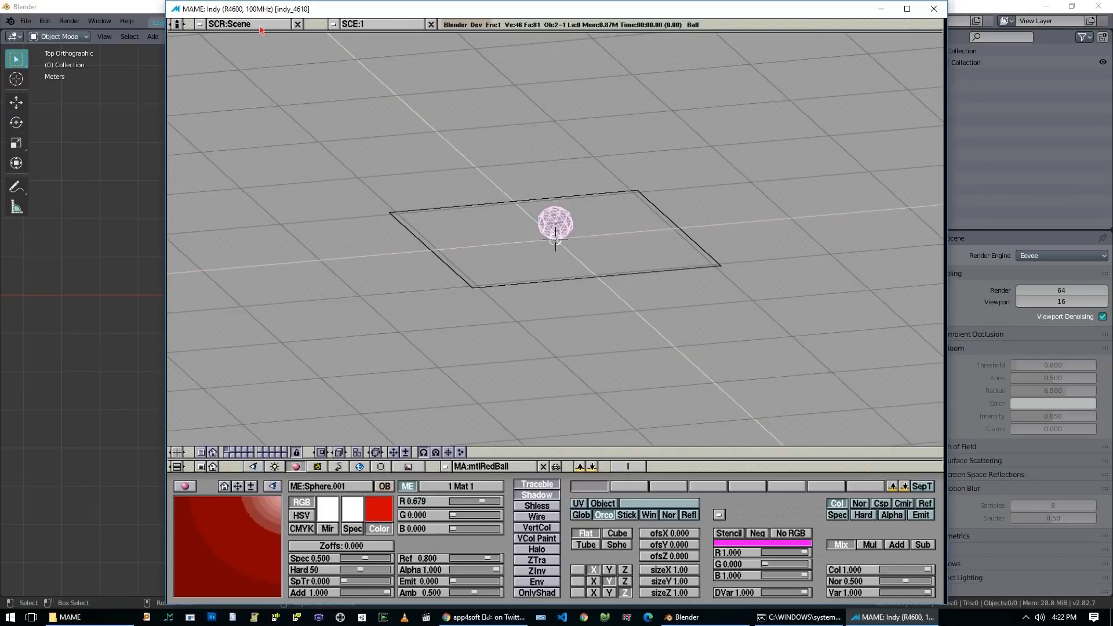
Switch to the Animation screen layout and frame the Ball and Ground plane close up in the front view.
{"action": "left_click", "coordinate": [199, 23]}
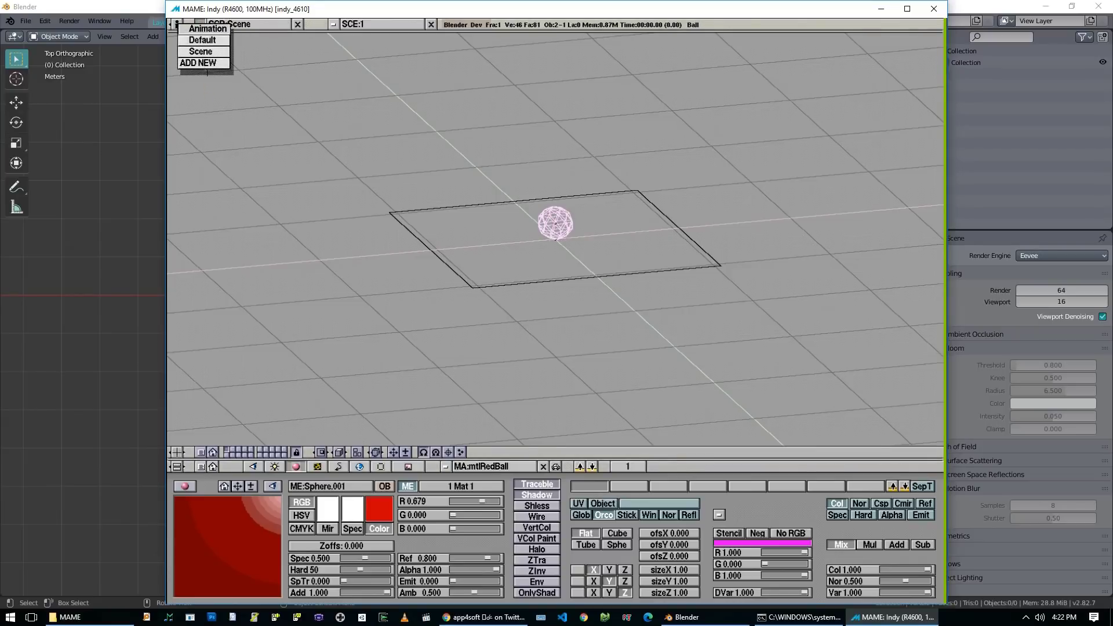
{"action": "left_click", "coordinate": [207, 28]}
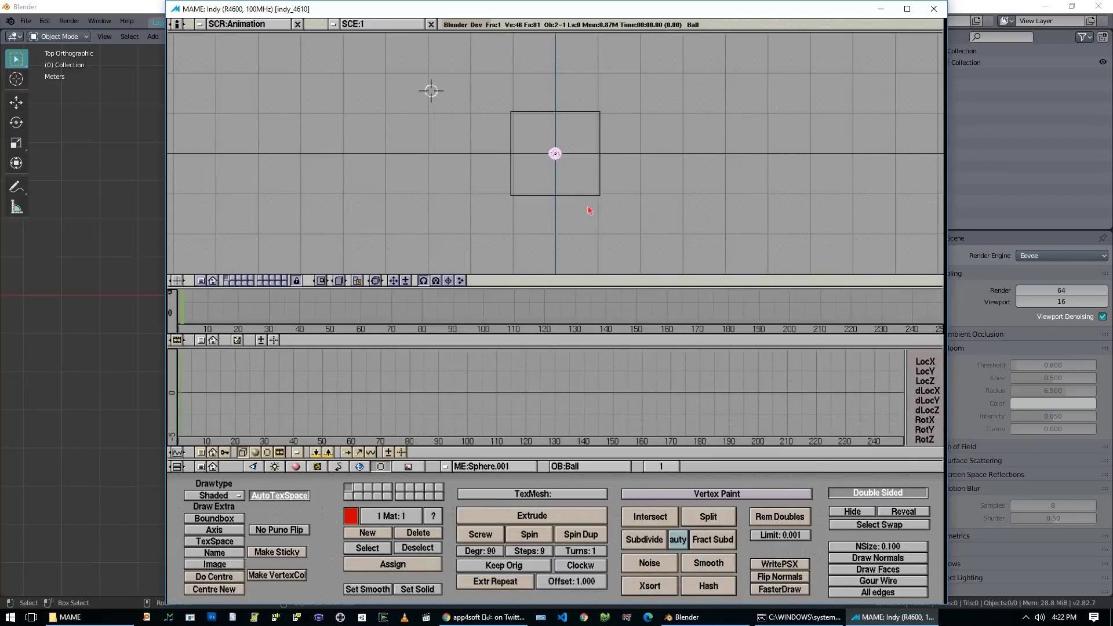
{"action": "middle_click_drag", "start_coordinate": [600, 196], "coordinate": [600, 161]}
{"action": "key", "text": "KP_1"}
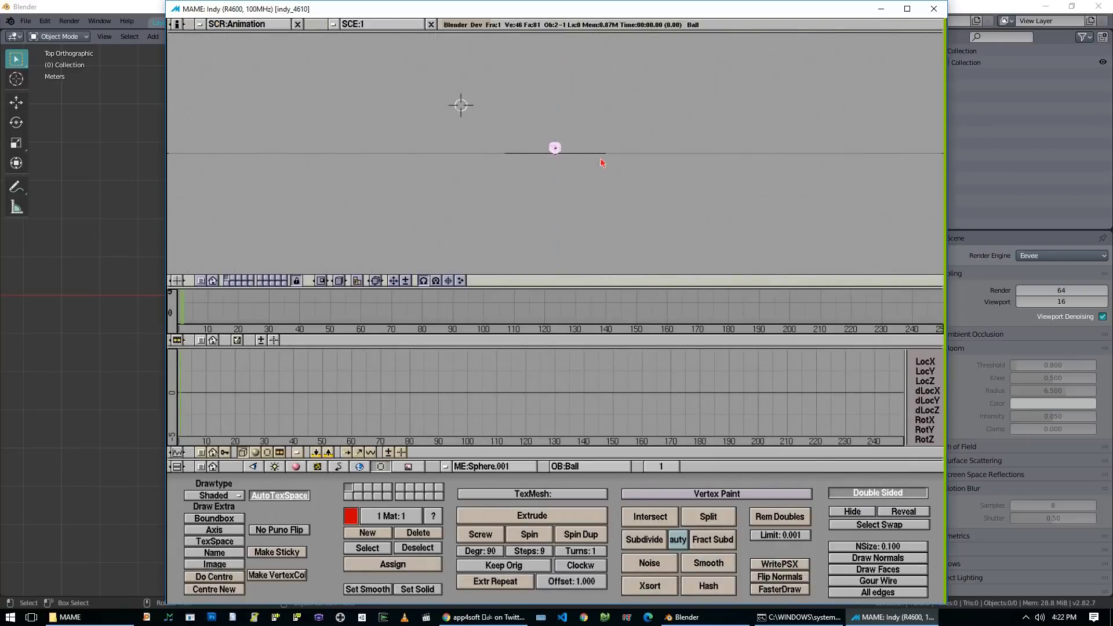
{"action": "key", "text": "KP_7"}
{"action": "scroll", "coordinate": [594, 125], "scroll_direction": "up", "scroll_amount": 3}
{"action": "scroll", "coordinate": [594, 124], "scroll_direction": "up", "scroll_amount": 1}
{"action": "scroll", "coordinate": [594, 125], "scroll_direction": "up", "scroll_amount": 2}
{"action": "middle_click_drag", "start_coordinate": [582, 192], "coordinate": [579, 251], "text": "shift"}
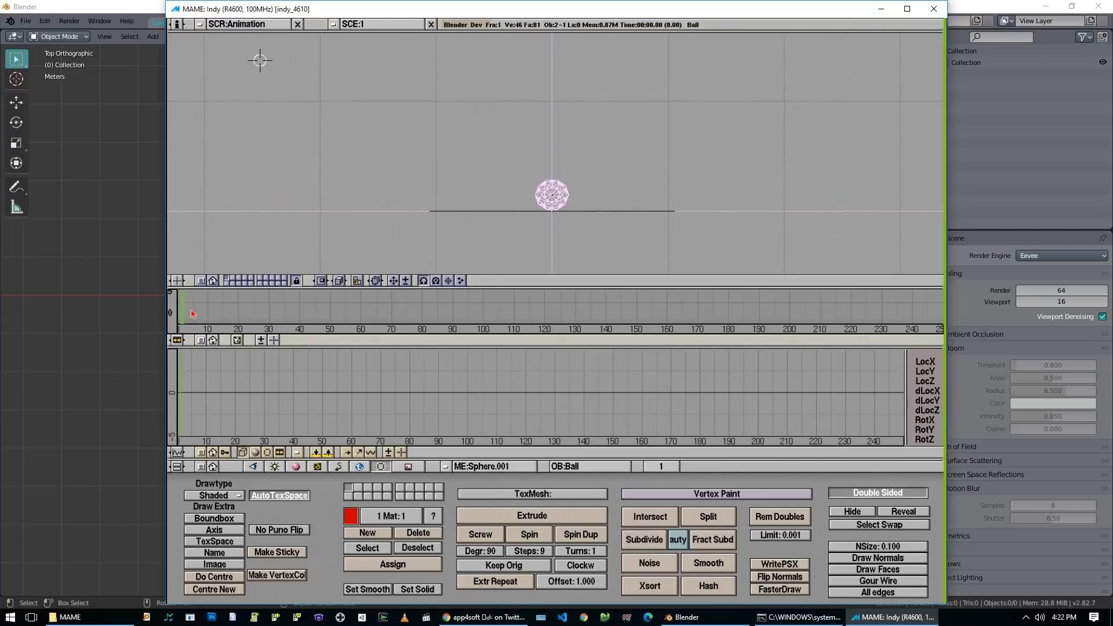
Set the scene's animation start frame to 70 in the render settings.
{"action": "left_click", "coordinate": [332, 468]}
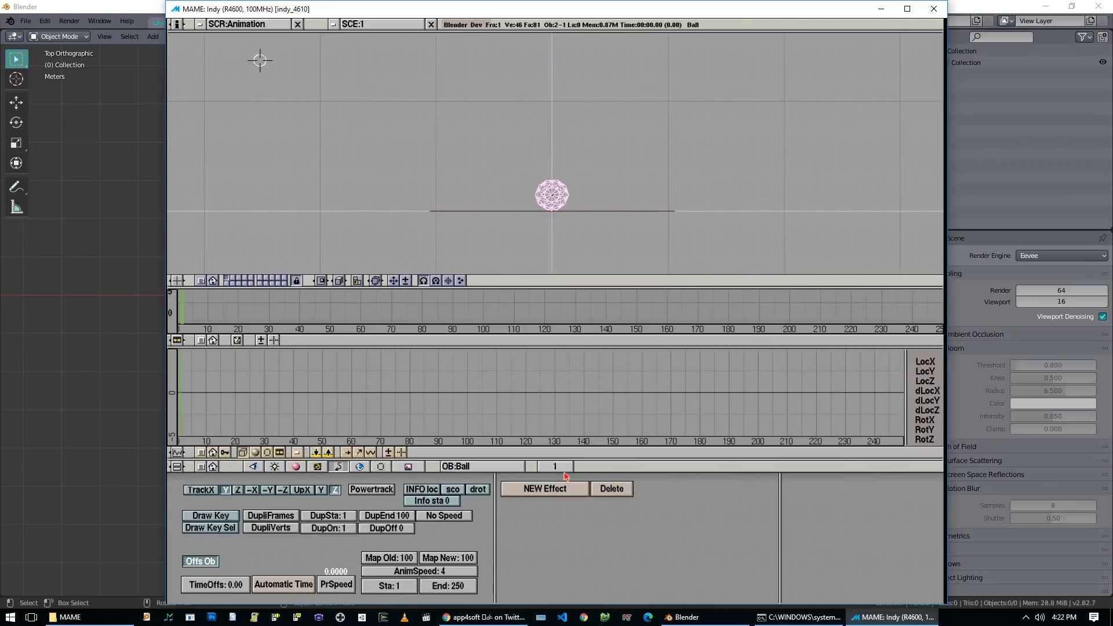
{"action": "left_click", "coordinate": [415, 468]}
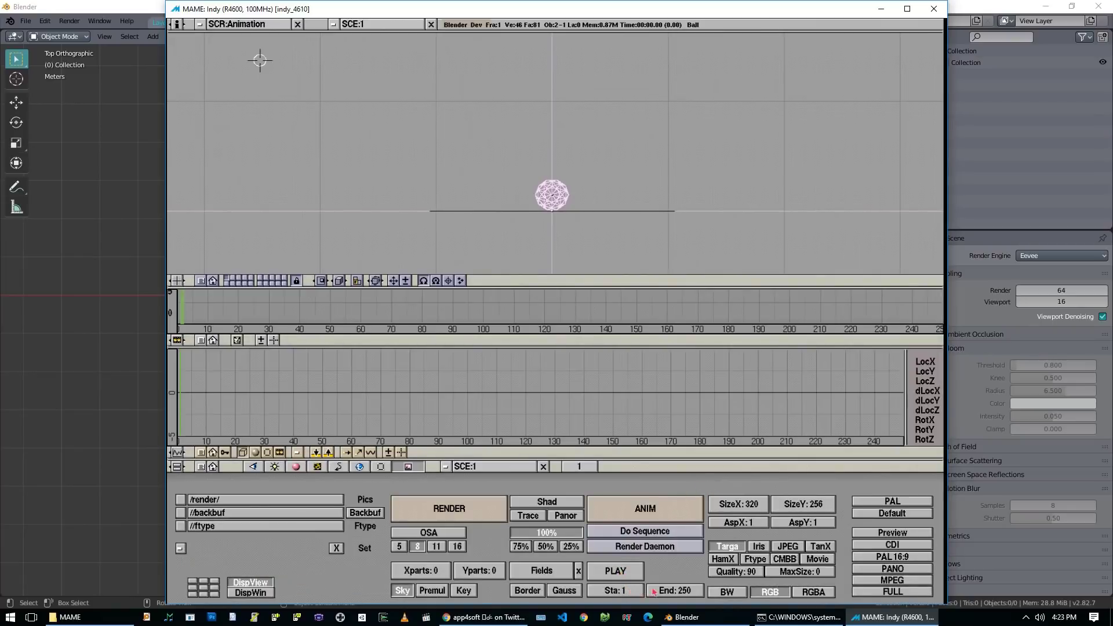
{"action": "left_click", "coordinate": [633, 591]}
{"action": "left_click", "coordinate": [633, 591]}
{"action": "left_click", "coordinate": [631, 593]}
{"action": "left_click", "coordinate": [630, 592]}
{"action": "left_click", "coordinate": [630, 592]}
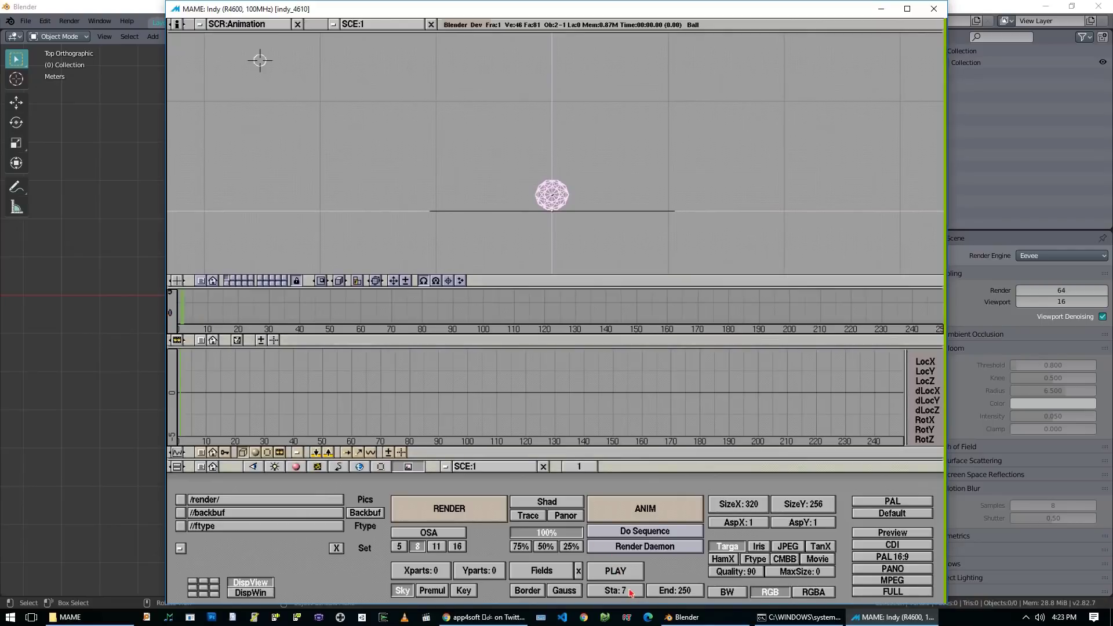
{"action": "left_click", "coordinate": [624, 591]}
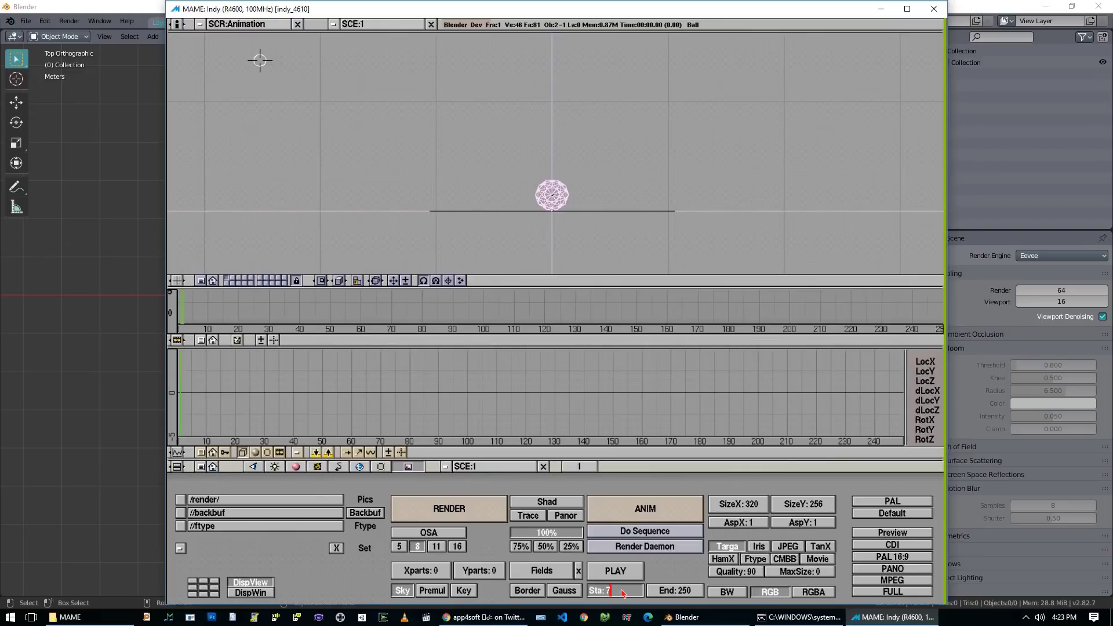
{"action": "type", "text": "0"}
{"action": "key", "text": "Return"}
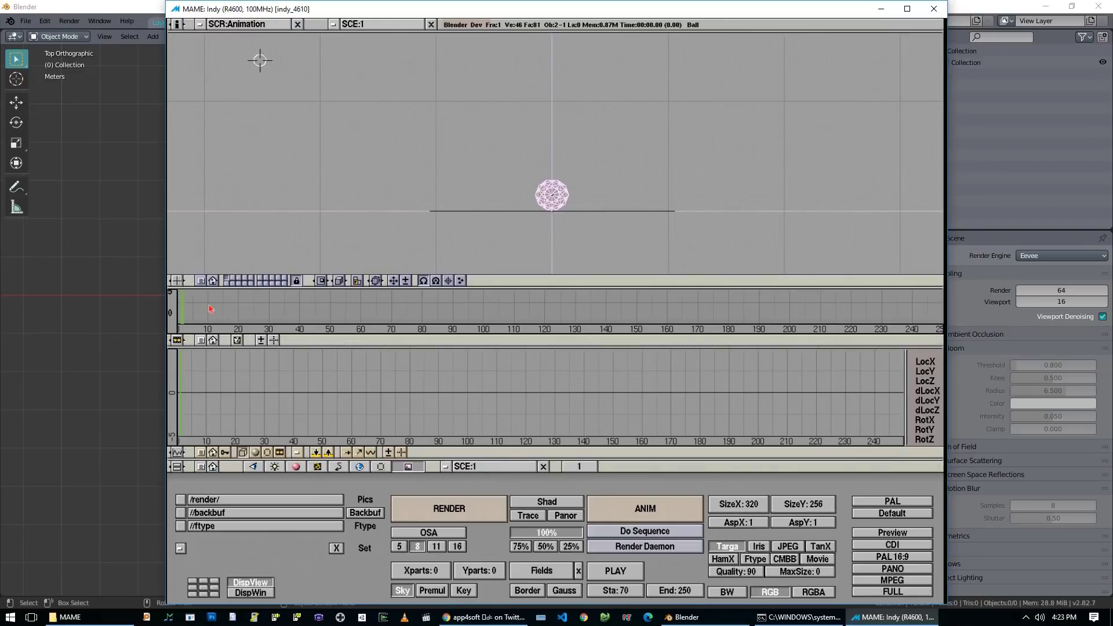
Return to frame 1 and set the animation start frame back to 1.
{"action": "left_click_drag", "start_coordinate": [424, 321], "coordinate": [168, 316]}
{"action": "left_click", "coordinate": [638, 600]}
{"action": "type", "text": "58"}
{"action": "key", "text": "BackSpace"}
{"action": "key", "text": "BackSpace"}
{"action": "type", "text": "1"}
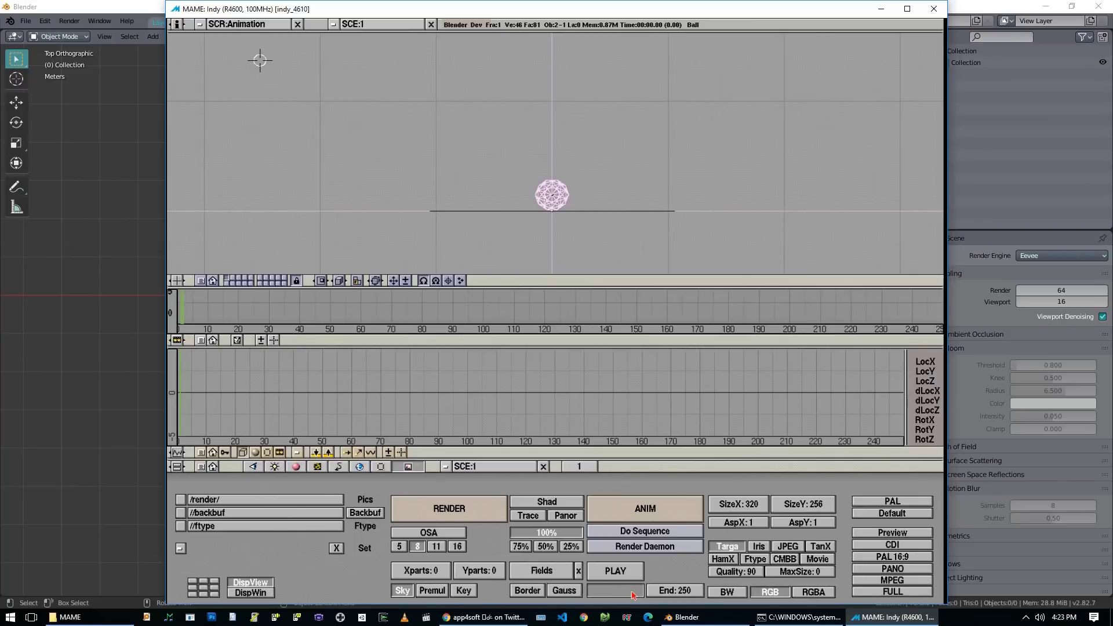
{"action": "key", "text": "Return"}
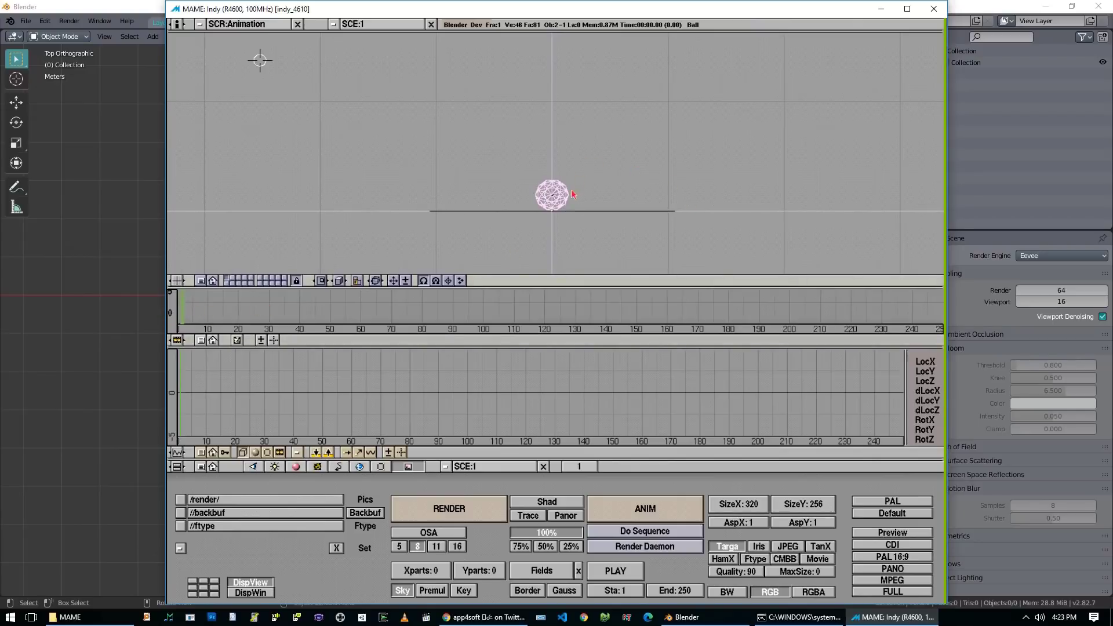
Raise the Ball straight up to about one grid line above the Ground plane and insert a Loc key at frame 1.
{"action": "key", "text": "g"}
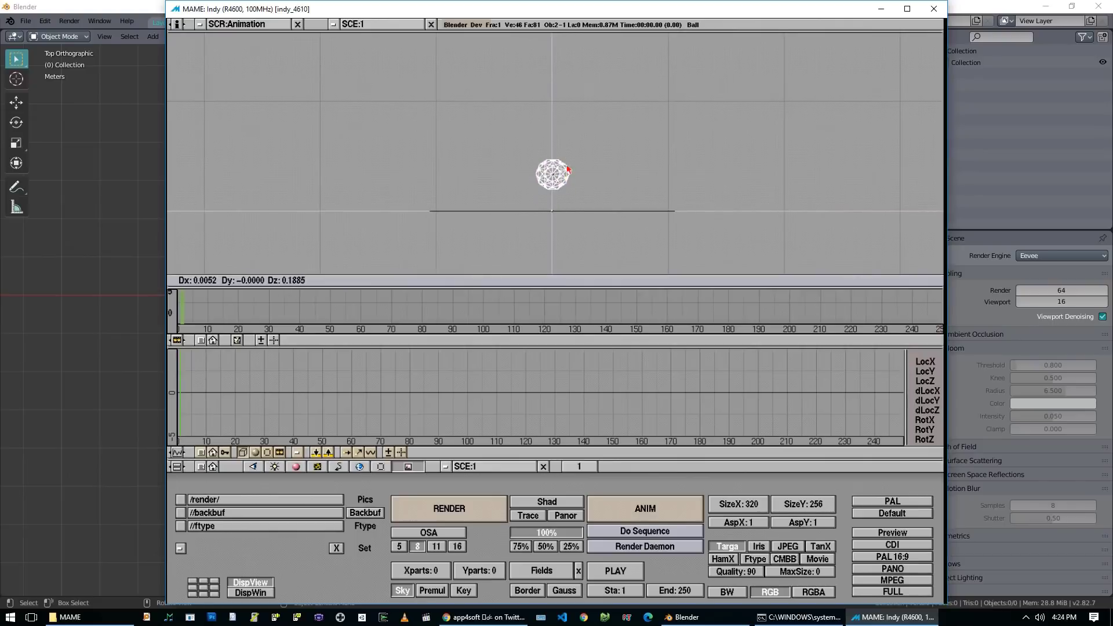
{"action": "left_click", "coordinate": [591, 99]}
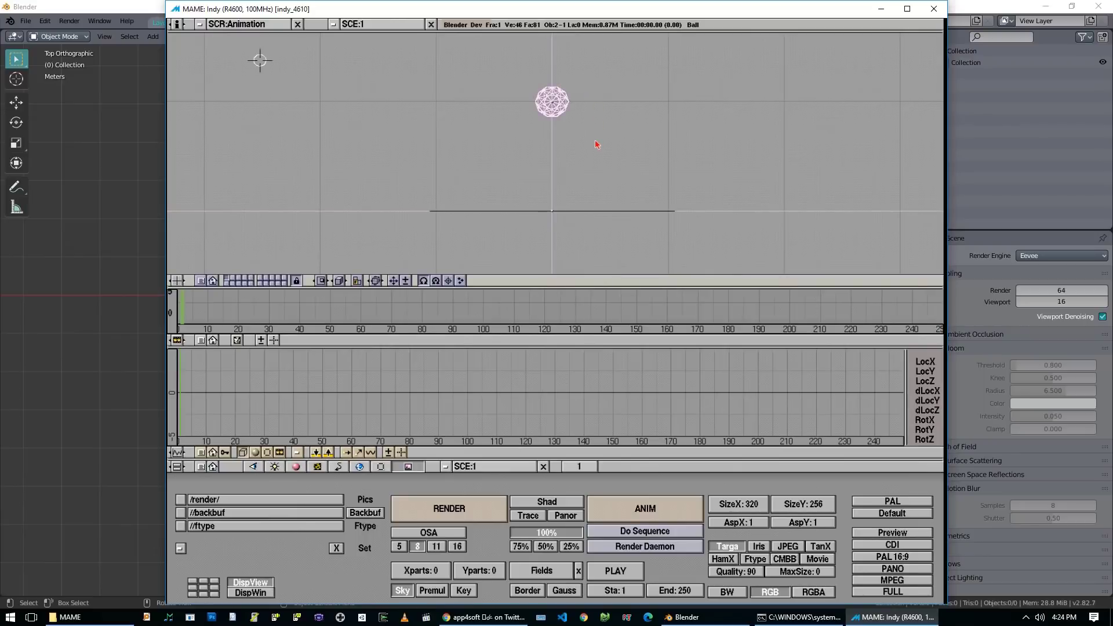
{"action": "key", "text": "i"}
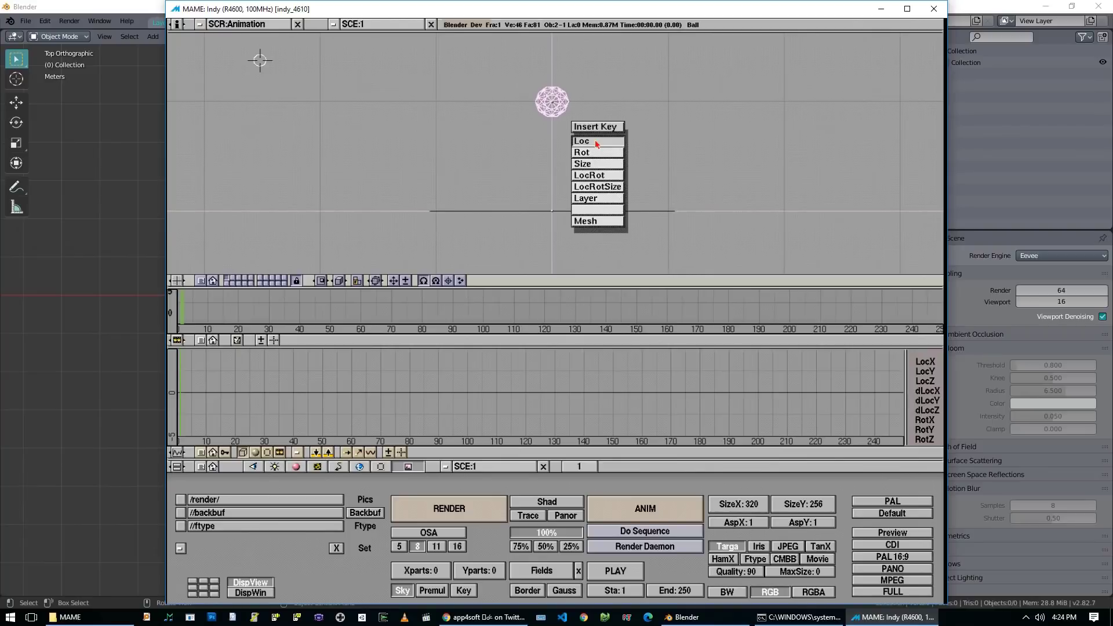
{"action": "left_click", "coordinate": [595, 142]}
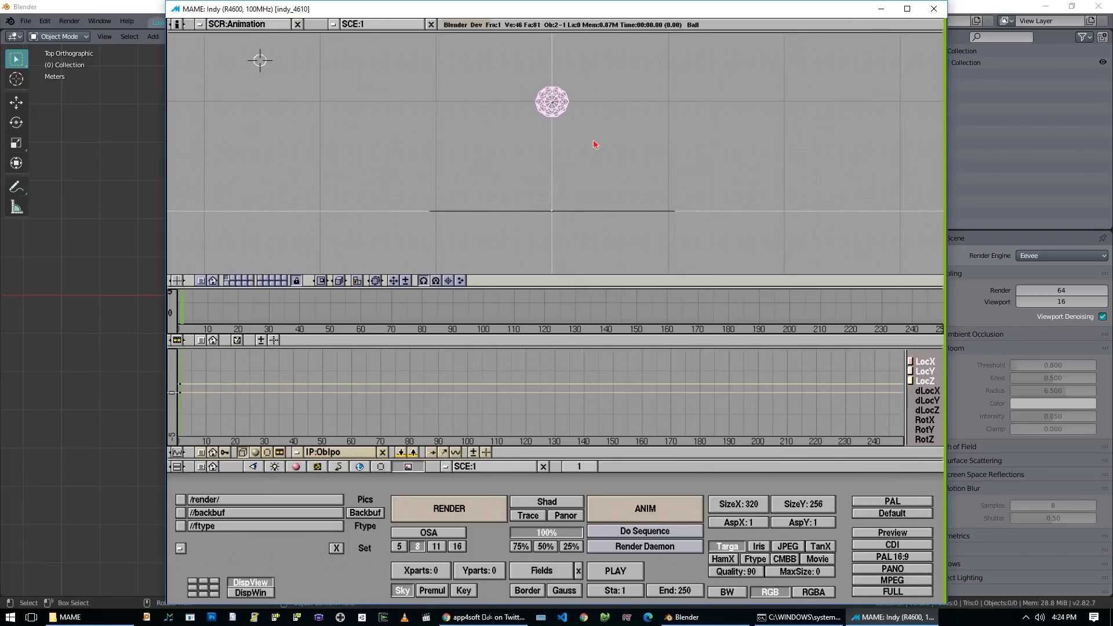
{"action": "key", "text": "i"}
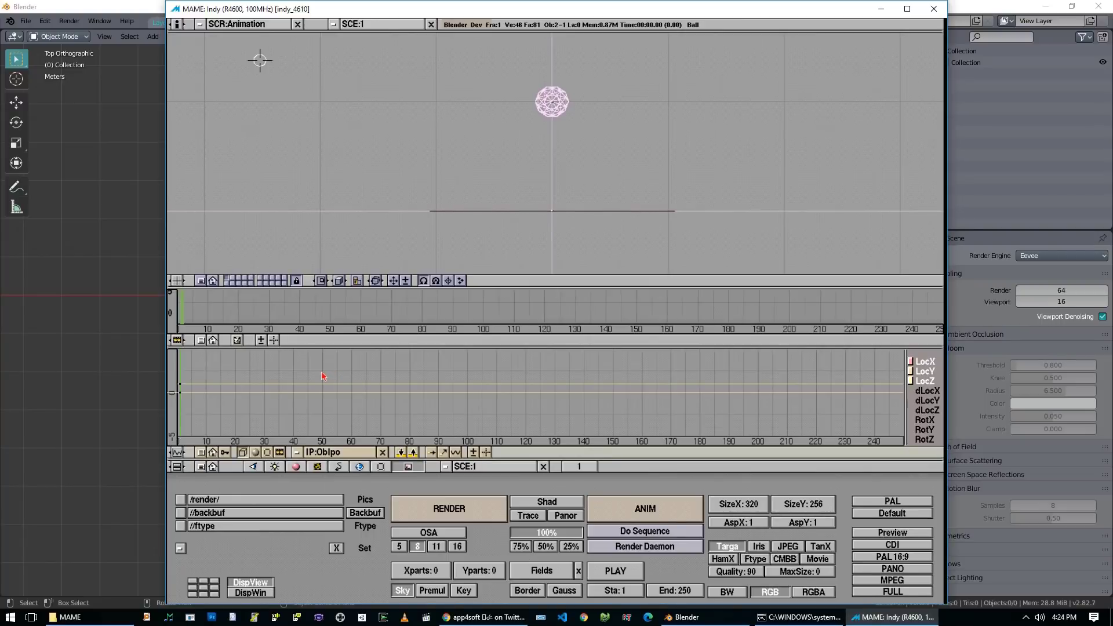
At frame 50, lower the Ball by about 0.3 and insert a Loc key.
{"action": "mouse_move", "coordinate": [249, 317]}
{"action": "left_mouse_down"}
{"action": "mouse_move", "coordinate": [352, 317]}
{"action": "mouse_move", "coordinate": [330, 317]}
{"action": "left_mouse_up"}
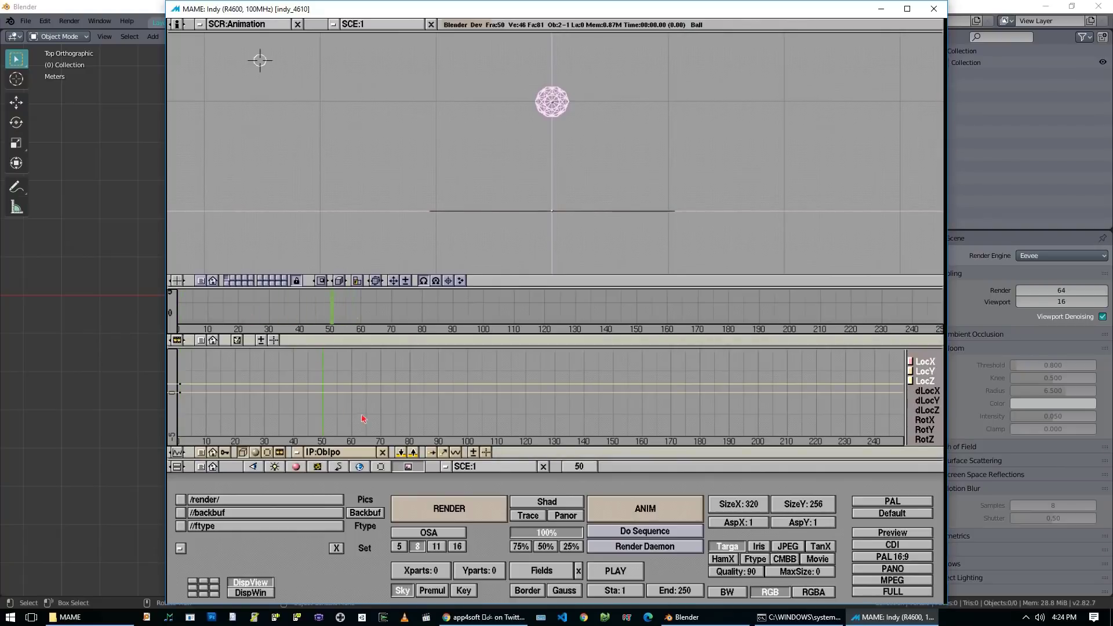
{"action": "left_click", "coordinate": [338, 466]}
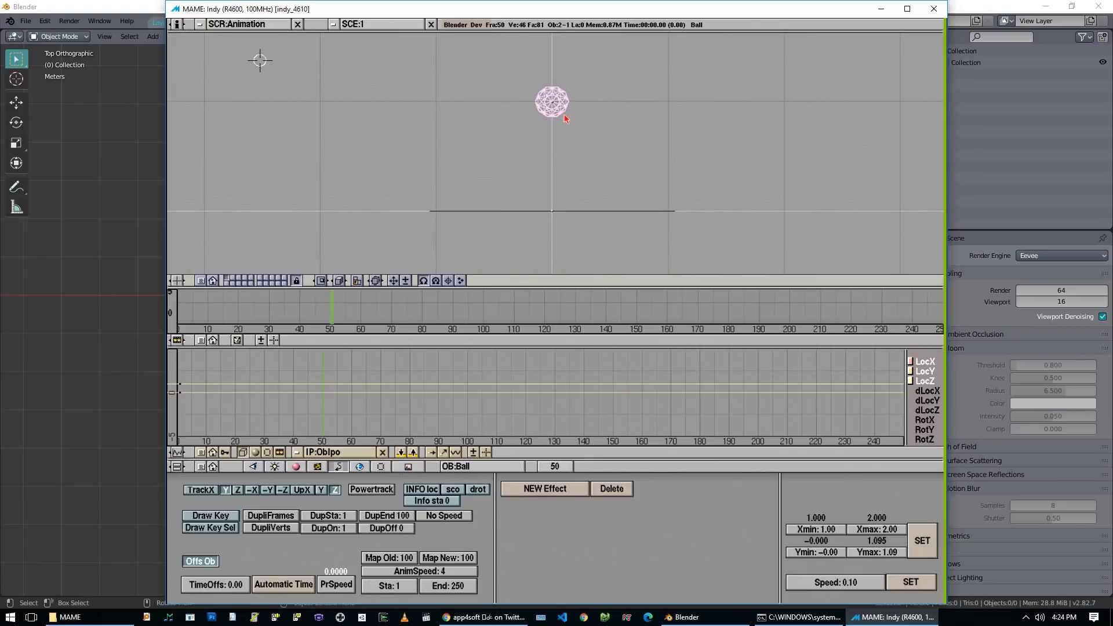
{"action": "key", "text": "g"}
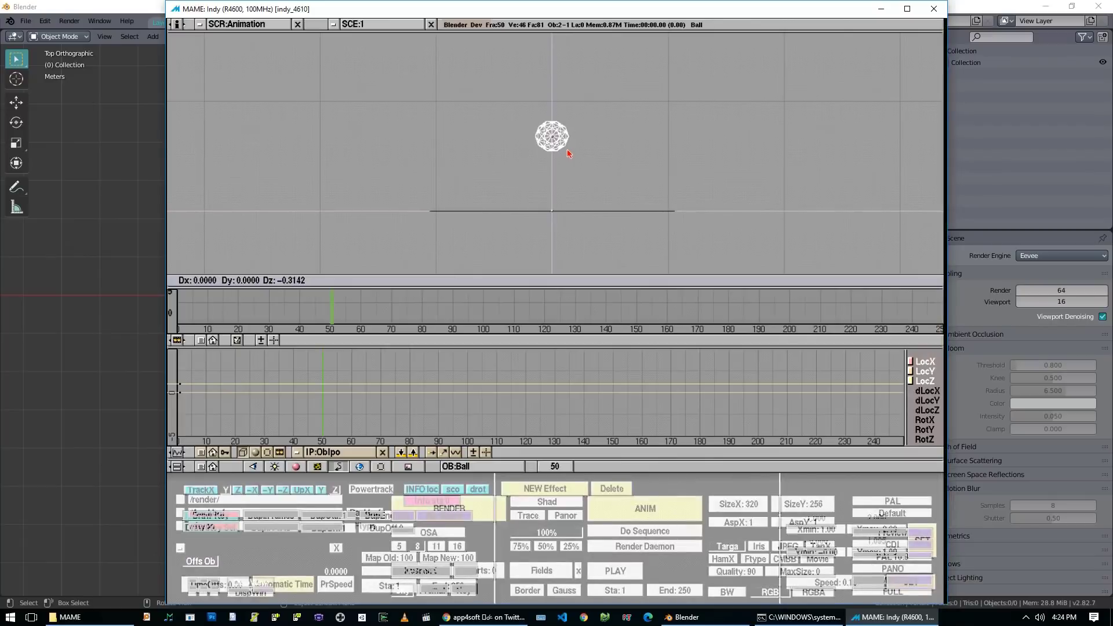
{"action": "left_click", "coordinate": [568, 152]}
{"action": "key", "text": "i"}
{"action": "left_click", "coordinate": [568, 152]}
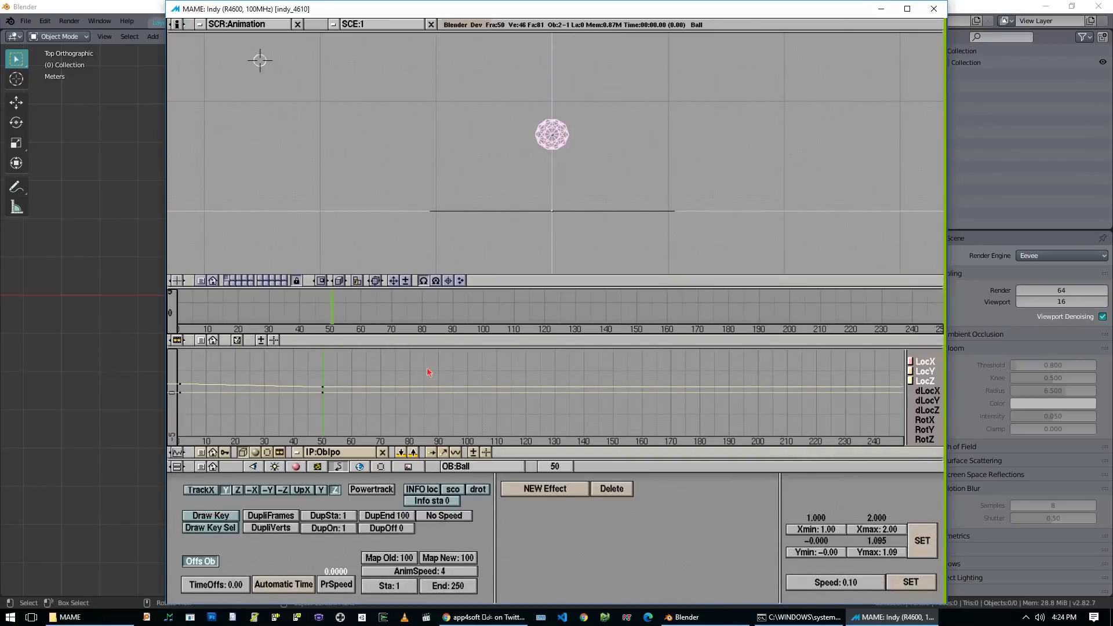
At frame 100, lower the Ball by about another 0.3 and insert a Loc key.
{"action": "key", "text": "F10"}
{"action": "left_click_drag", "start_coordinate": [400, 319], "coordinate": [485, 317]}
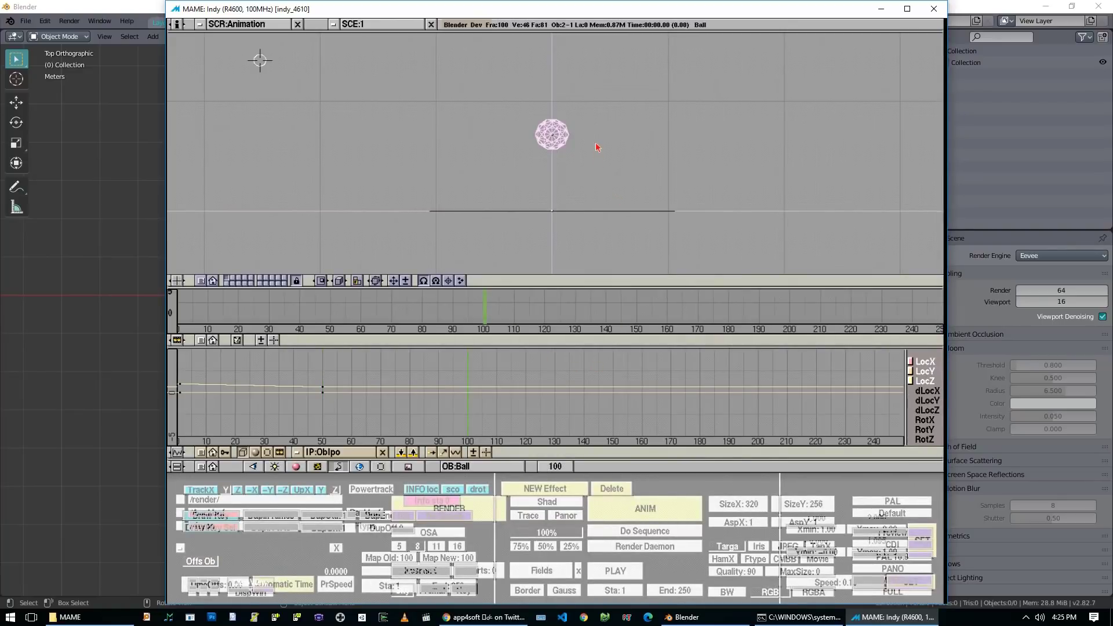
{"action": "key", "text": "g"}
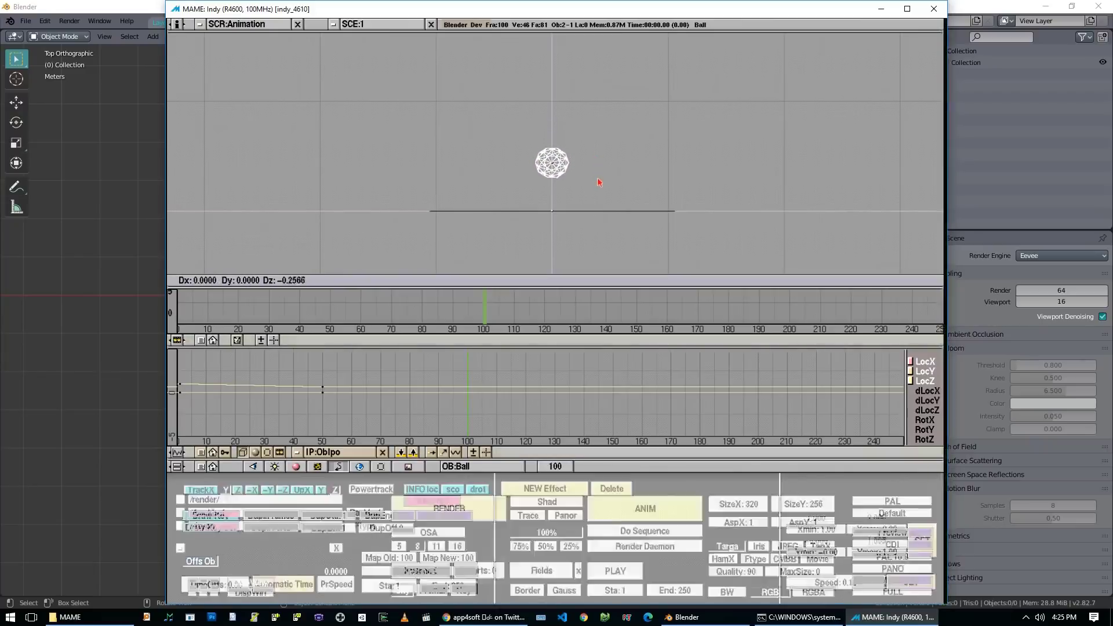
{"action": "left_click", "coordinate": [601, 183]}
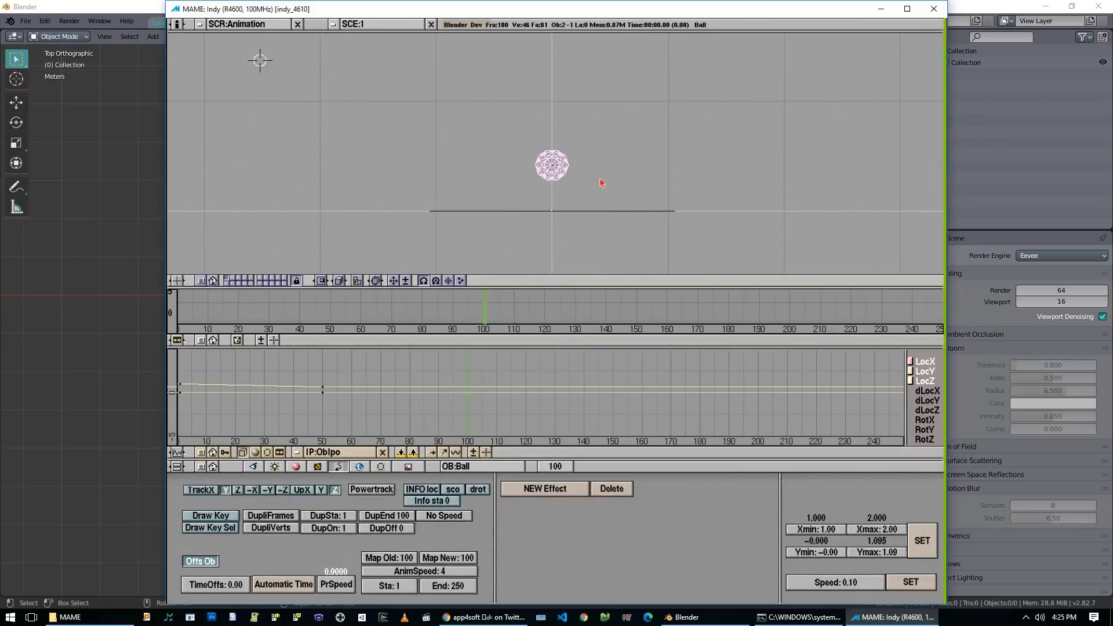
{"action": "key", "text": "i"}
{"action": "left_click", "coordinate": [601, 180]}
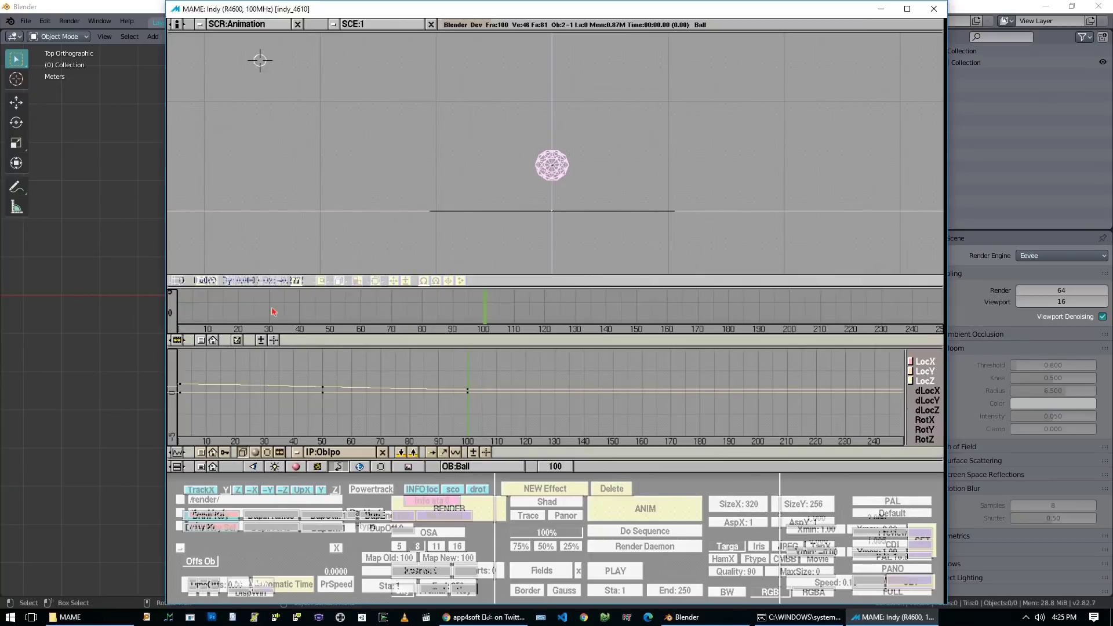
At frame 25, lower the Ball onto the Ground plane and insert a Loc key.
{"action": "left_click_drag", "start_coordinate": [276, 305], "coordinate": [254, 304]}
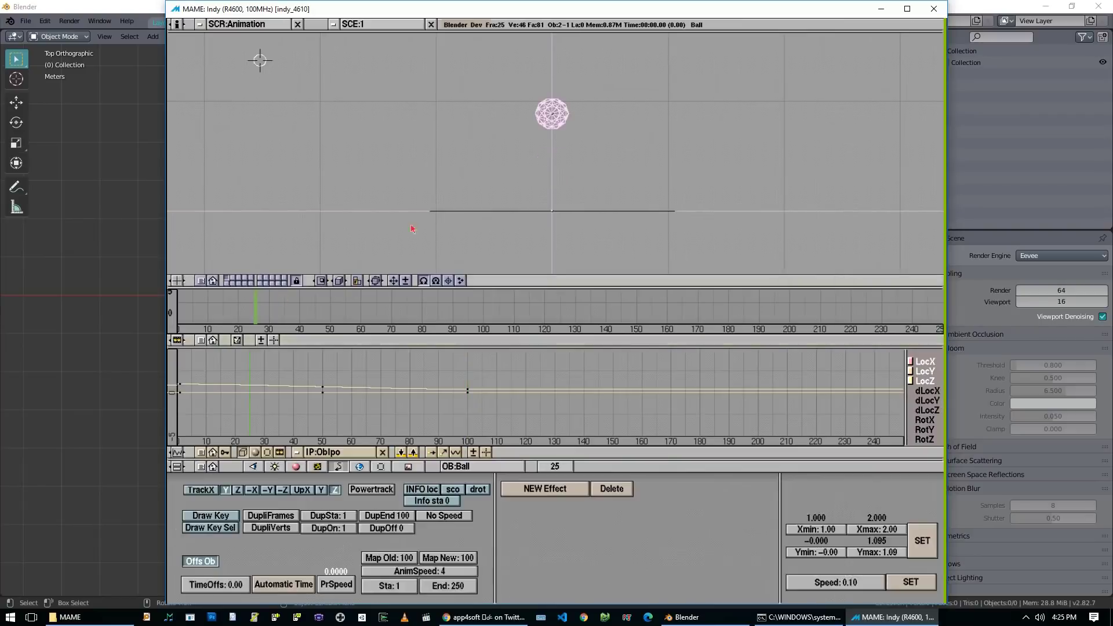
{"action": "key", "text": "g"}
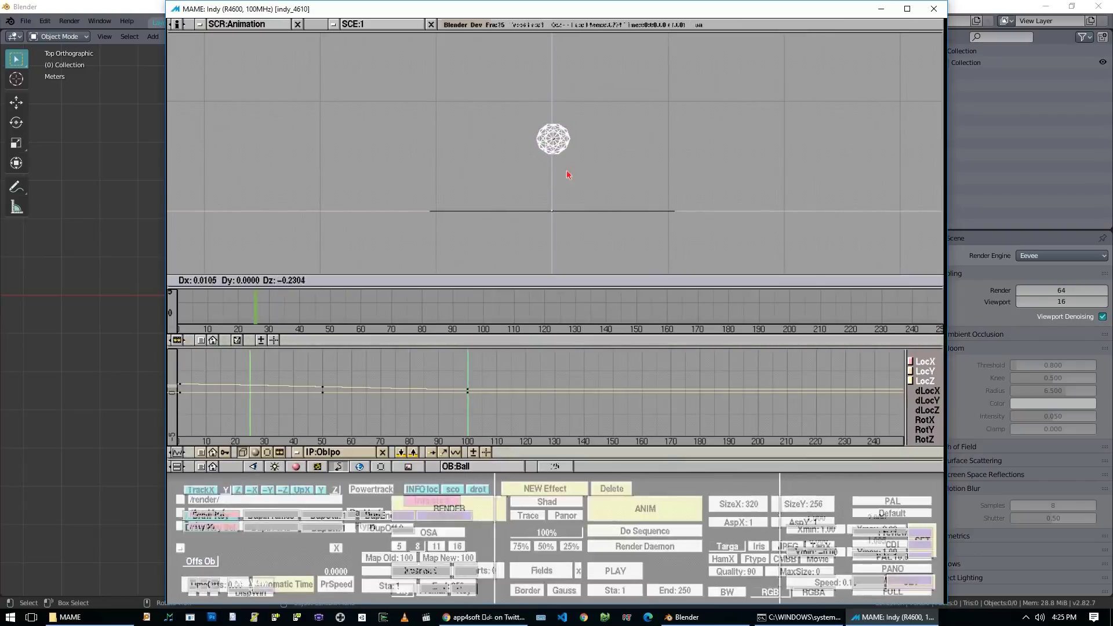
{"action": "left_click", "coordinate": [565, 228]}
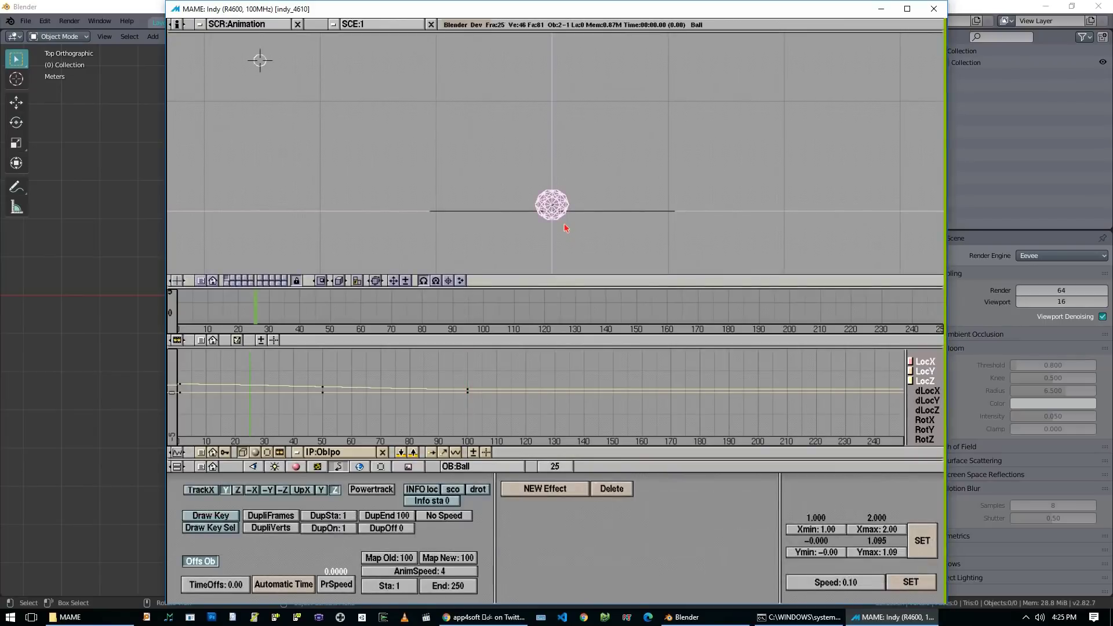
{"action": "key", "text": "i"}
{"action": "left_click", "coordinate": [565, 227]}
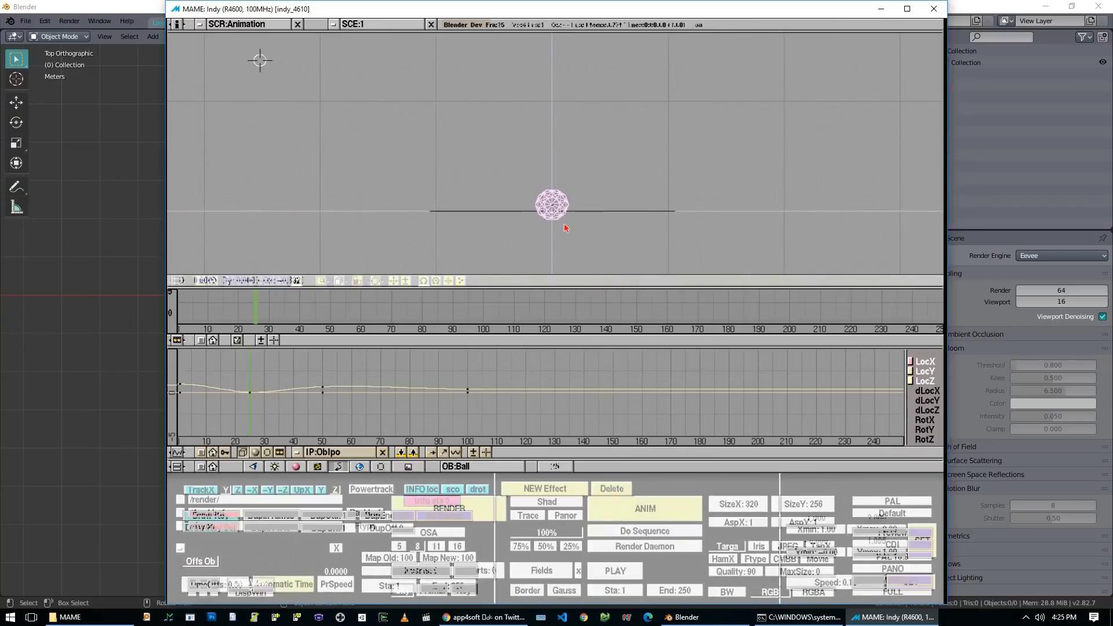
Return to frame 1 and play the Ball's animation in the front view.
{"action": "left_click_drag", "start_coordinate": [225, 308], "coordinate": [172, 314]}
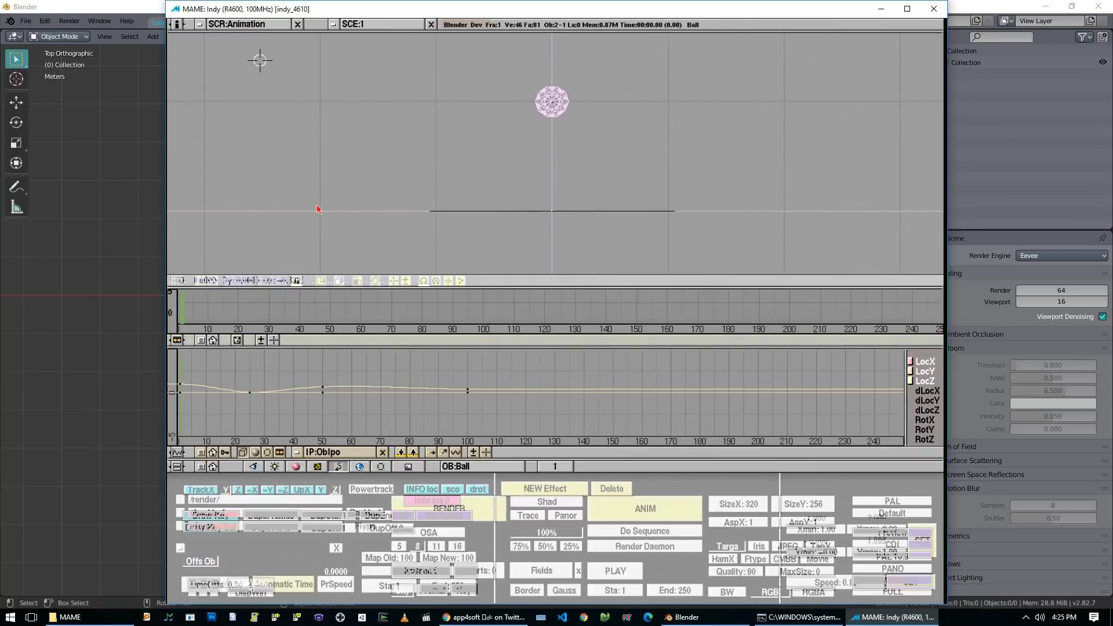
{"action": "key", "text": "alt+a"}
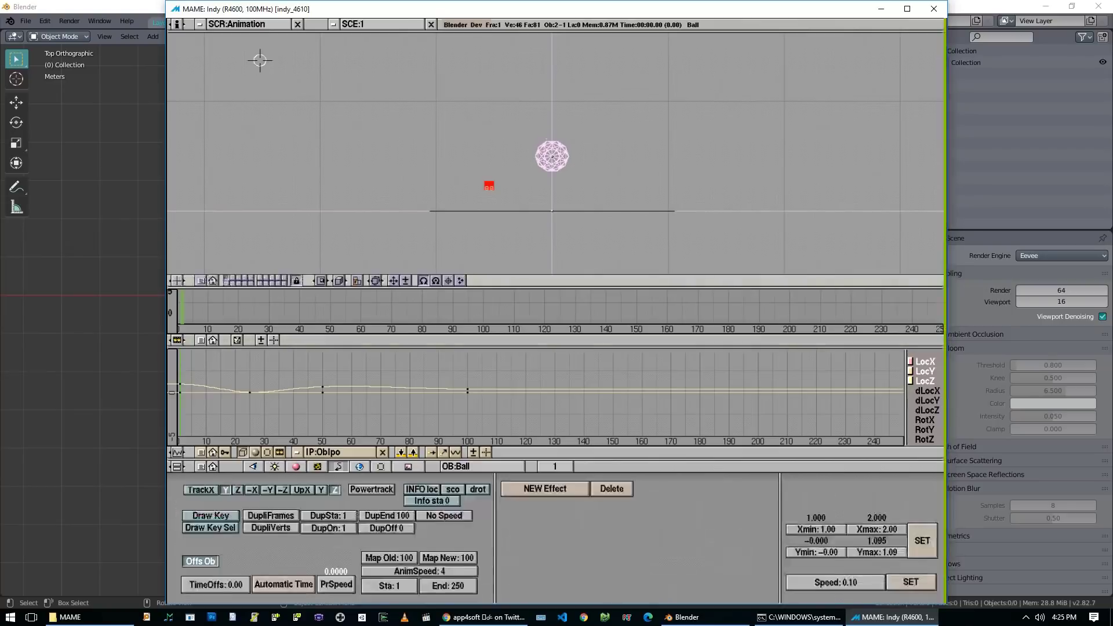
{"action": "key", "text": "alt+a"}
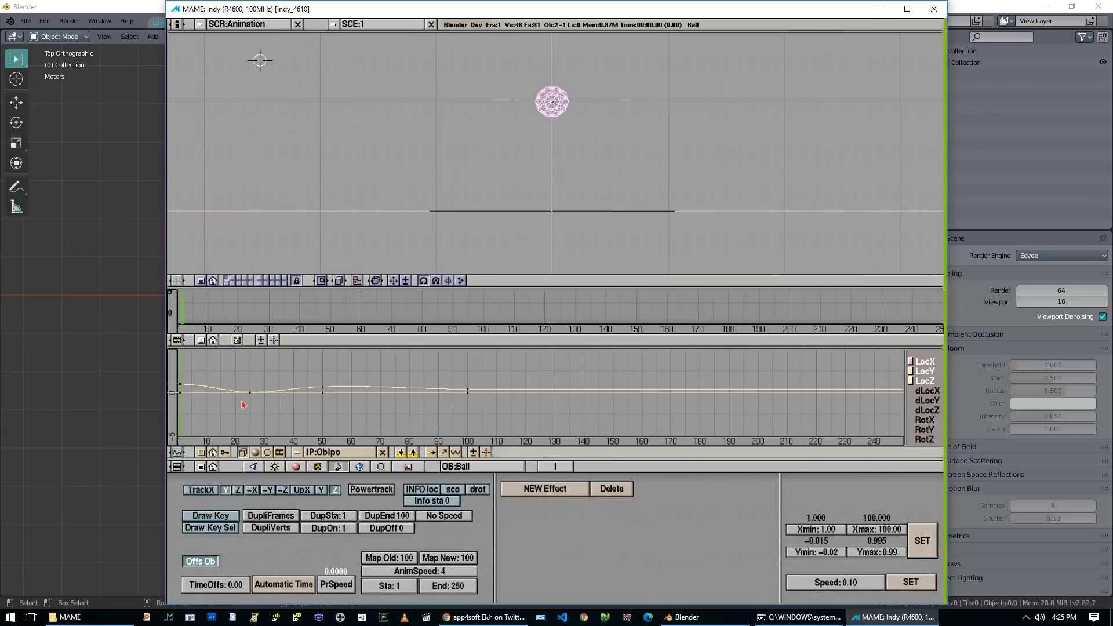
Look through the Ball's list of animation channels and play the animation in the curve window.
{"action": "key", "text": "F10"}
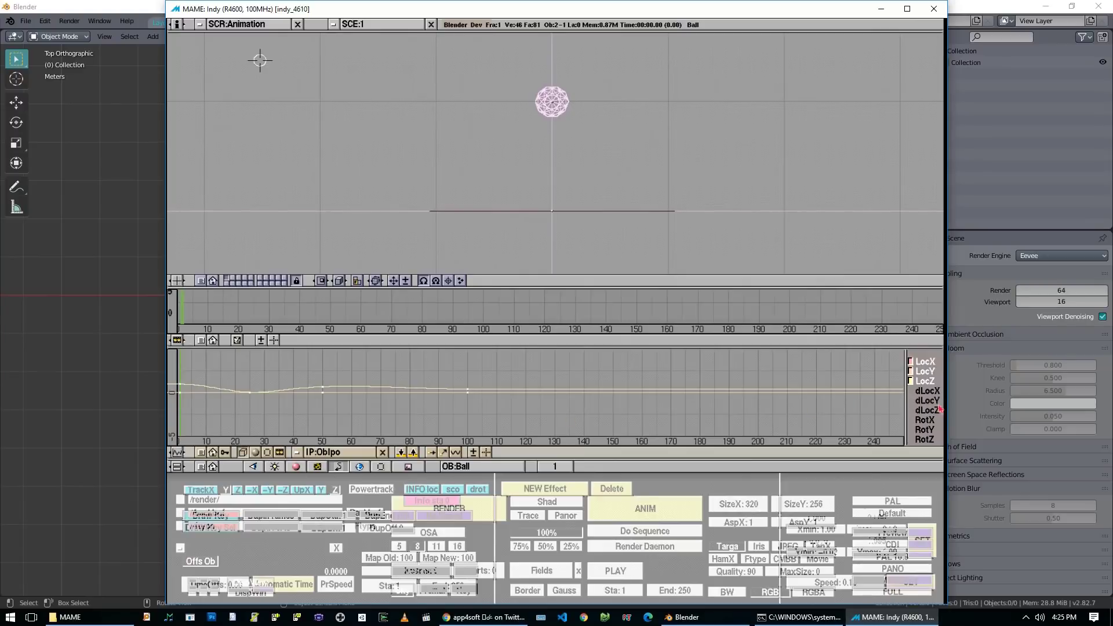
{"action": "scroll", "coordinate": [930, 421], "scroll_direction": "down", "scroll_amount": 5}
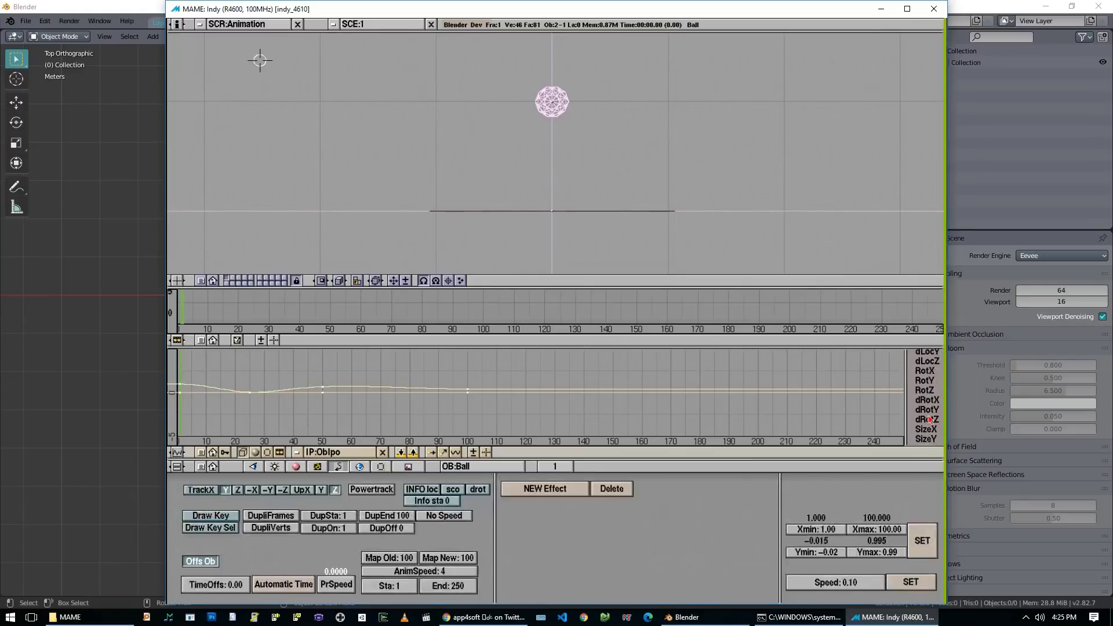
{"action": "scroll", "coordinate": [929, 422], "scroll_direction": "down", "scroll_amount": 4}
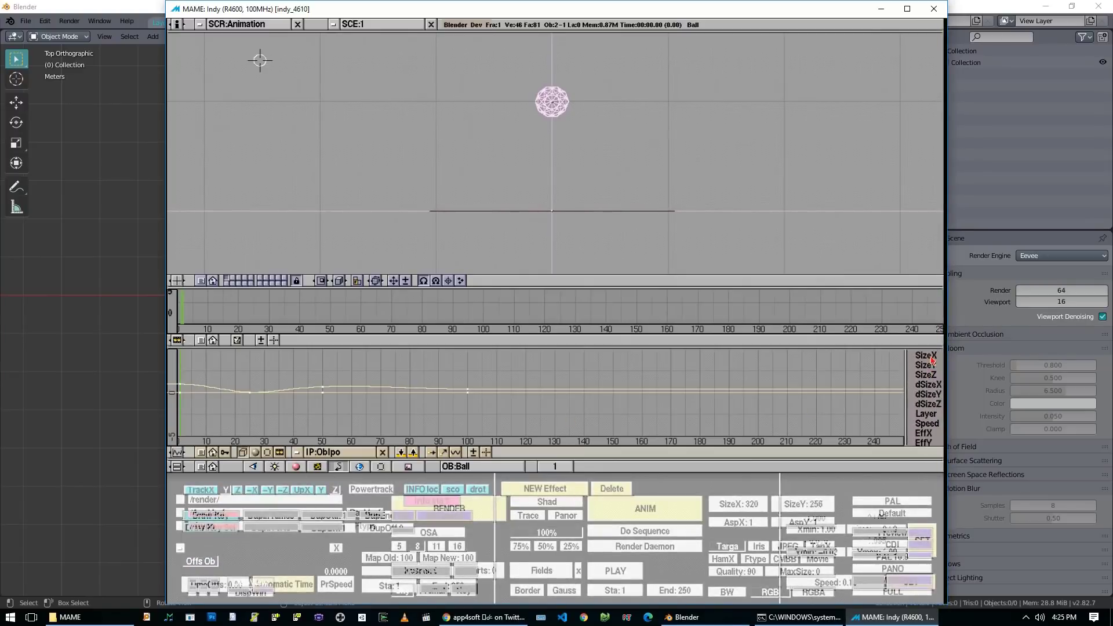
{"action": "scroll", "coordinate": [932, 428], "scroll_direction": "up", "scroll_amount": 3}
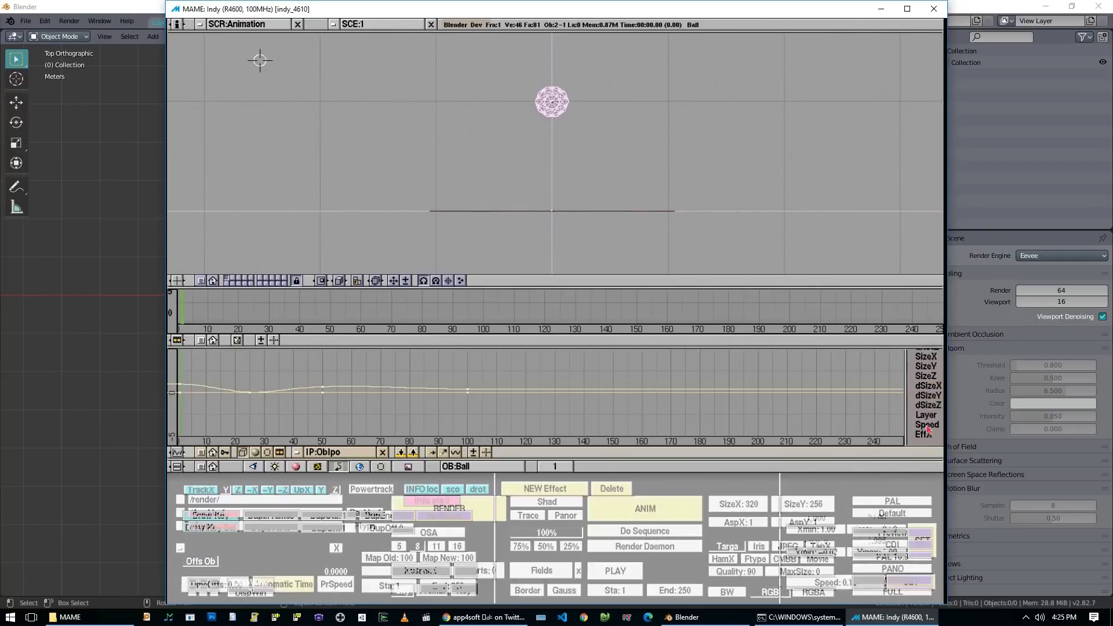
{"action": "scroll", "coordinate": [929, 409], "scroll_direction": "up", "scroll_amount": 6}
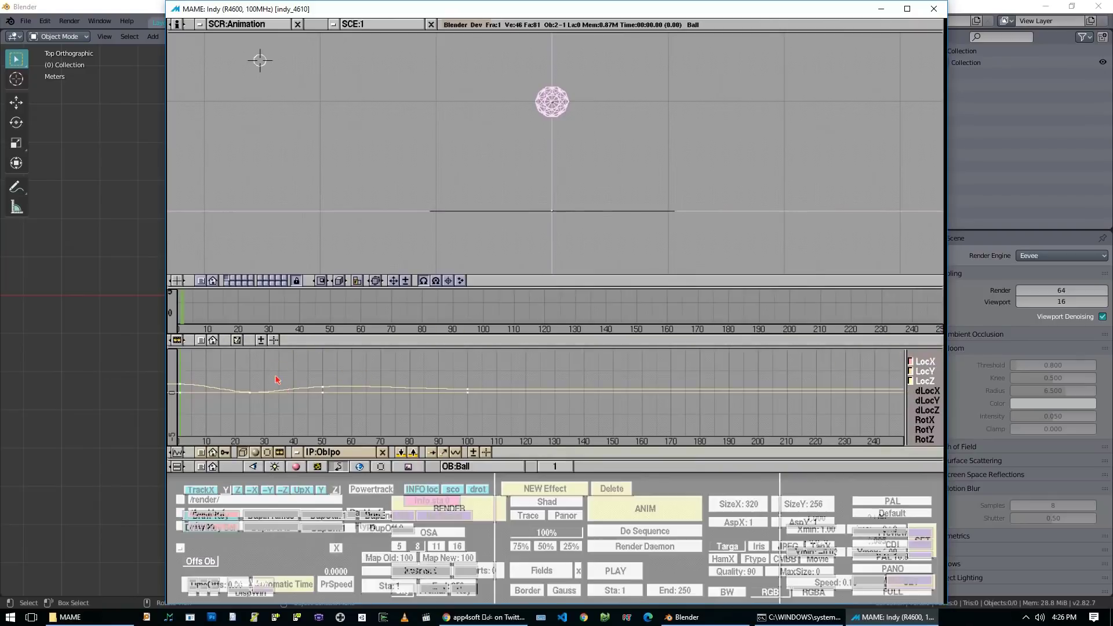
{"action": "key", "text": "alt+a"}
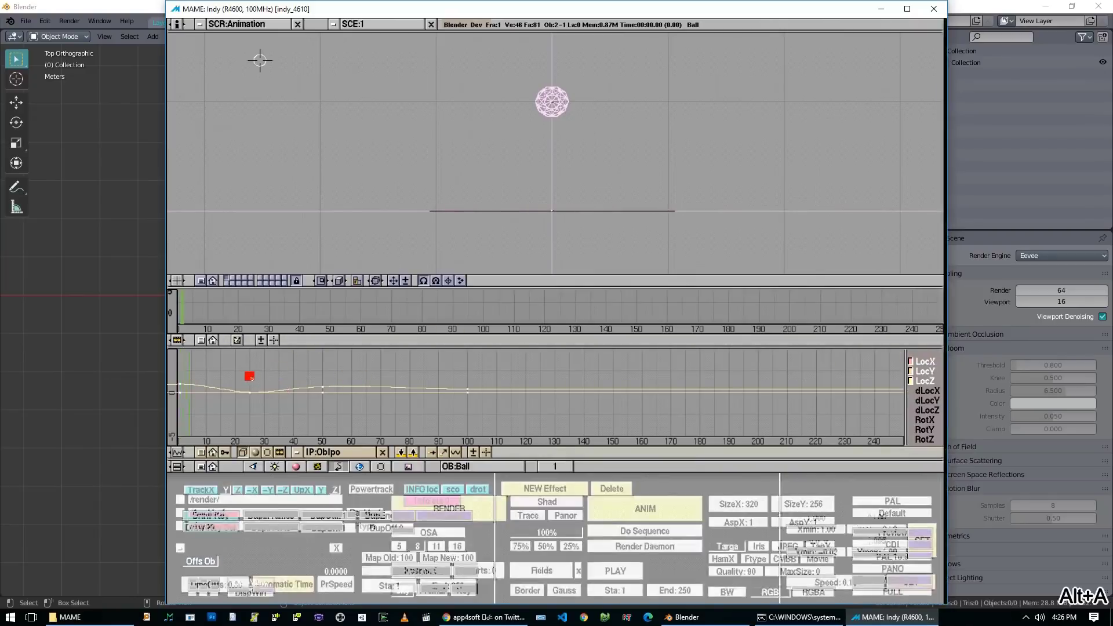
{"action": "key", "text": "Escape"}
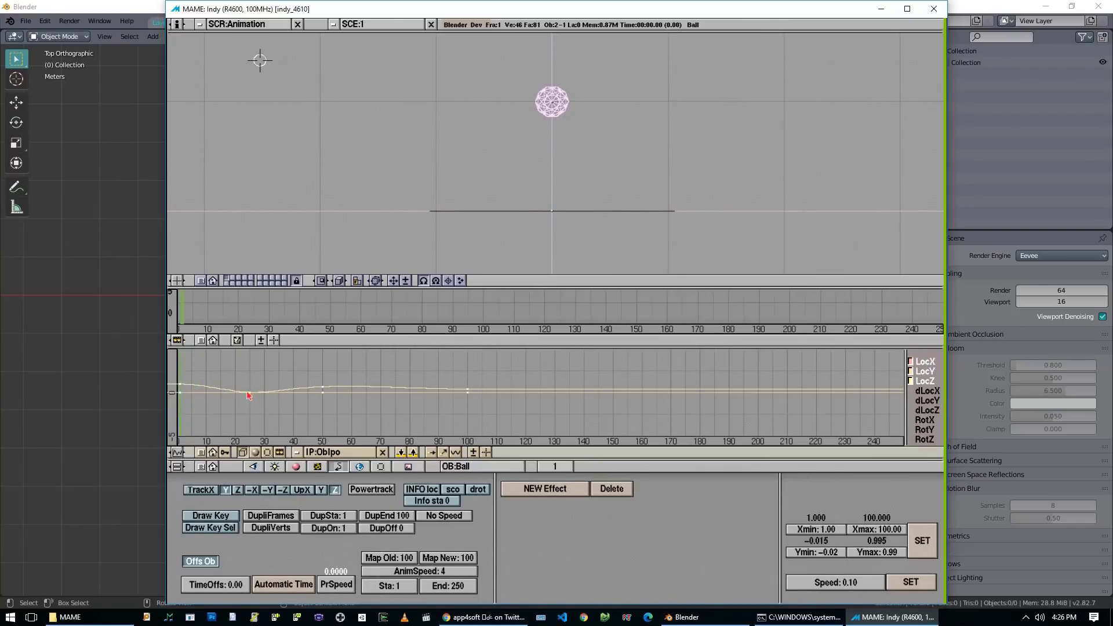
Try to copy the Ball's keys at frame 25 and paste them at frame 75.
{"action": "key", "text": "b"}
{"action": "left_click_drag", "start_coordinate": [239, 375], "coordinate": [271, 423]}
{"action": "key", "text": "ctrl+c"}
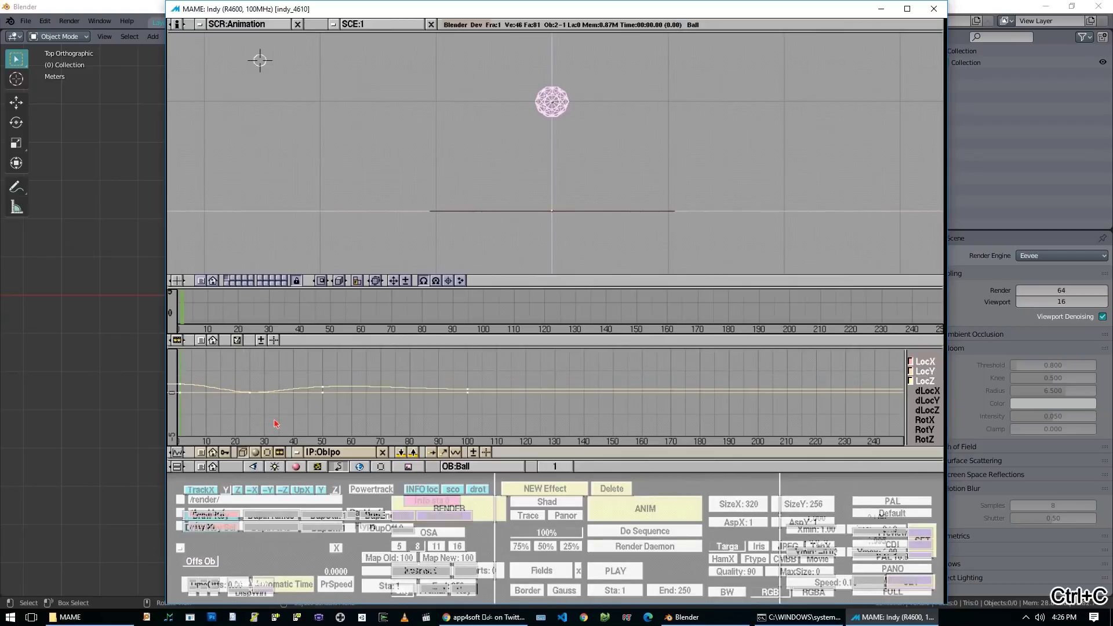
{"action": "mouse_move", "coordinate": [419, 293]}
{"action": "left_mouse_down"}
{"action": "mouse_move", "coordinate": [393, 301]}
{"action": "mouse_move", "coordinate": [406, 303]}
{"action": "left_mouse_up"}
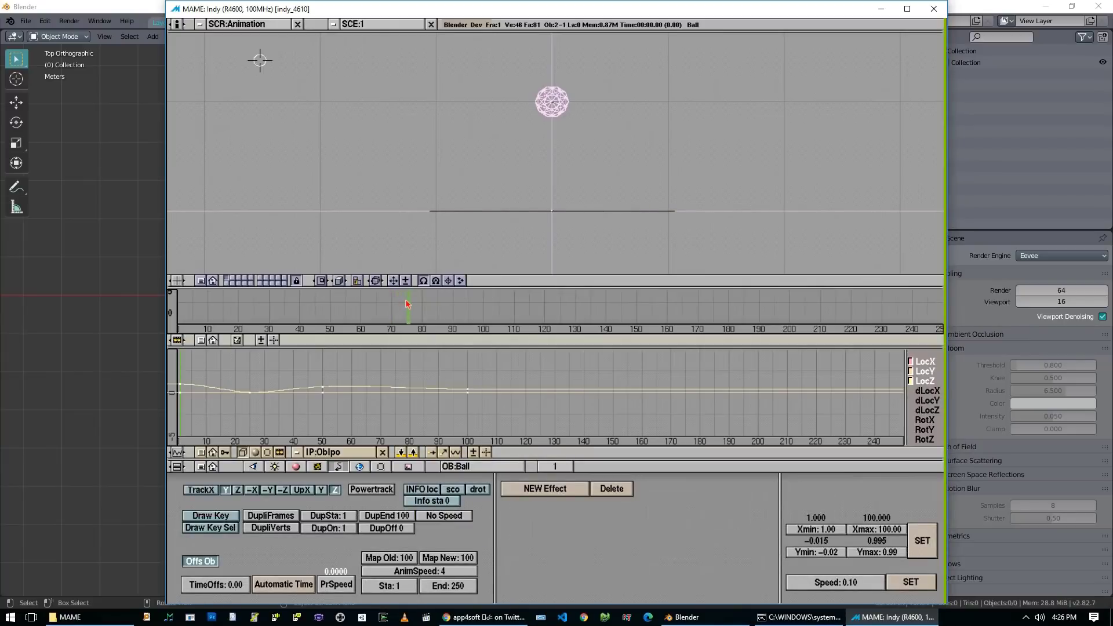
{"action": "key", "text": "ctrl+v"}
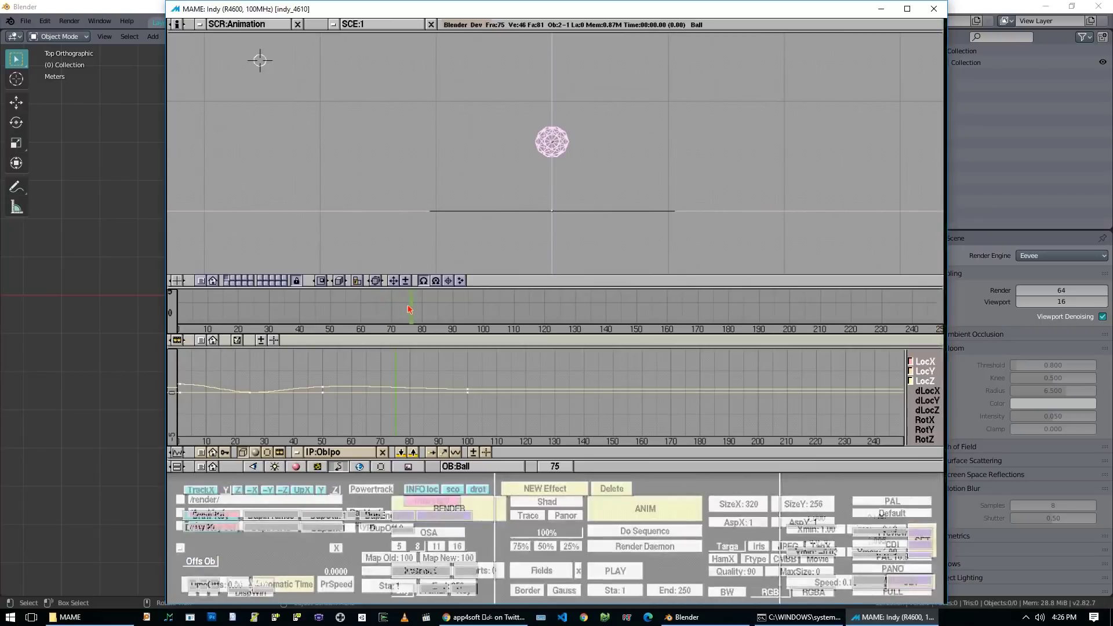
{"action": "left_click", "coordinate": [408, 309]}
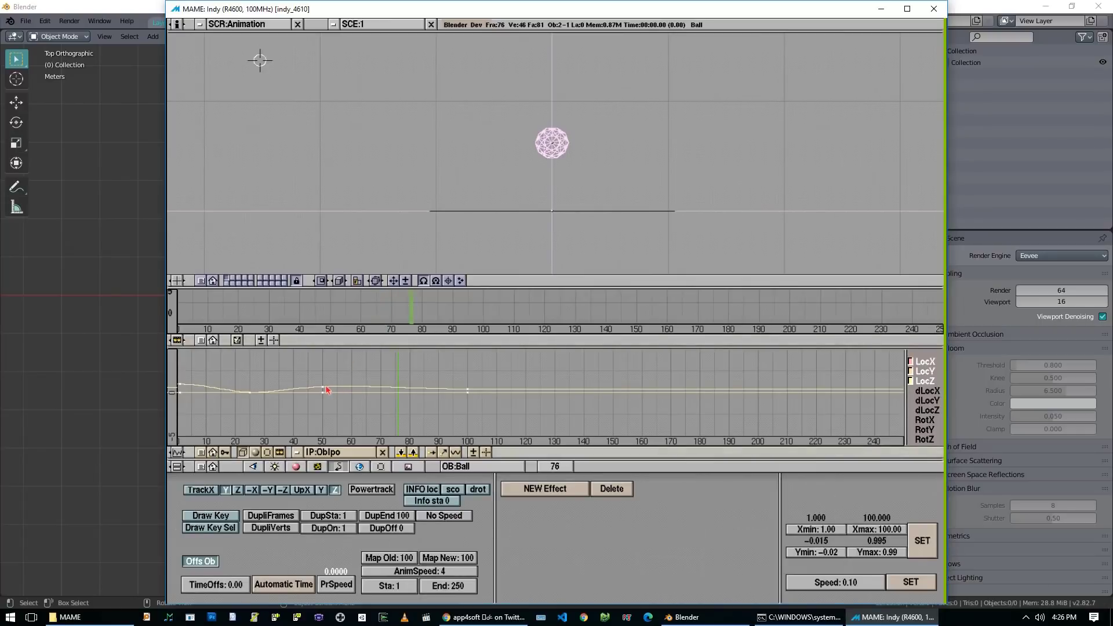
Compare the Ball's location curves and display only the LocZ curve.
{"action": "key", "text": "Left"}
{"action": "key", "text": "Right"}
{"action": "right_click", "coordinate": [256, 396]}
{"action": "right_click", "coordinate": [336, 387]}
{"action": "right_click", "coordinate": [325, 393]}
{"action": "right_click", "coordinate": [322, 389]}
{"action": "right_click", "coordinate": [324, 393]}
{"action": "left_click", "coordinate": [922, 383]}
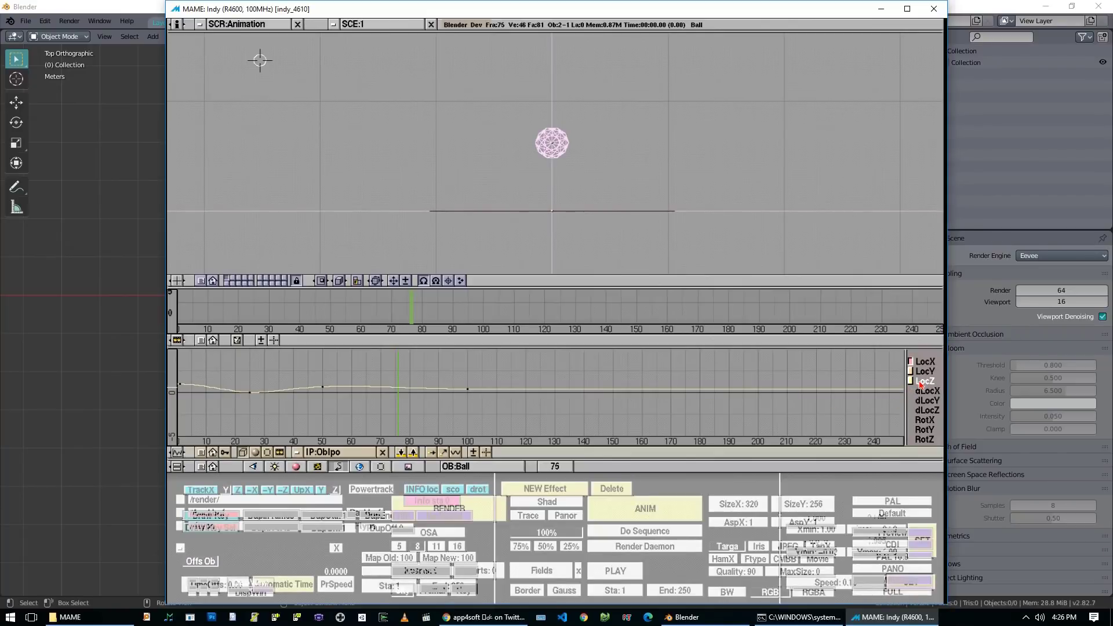
{"action": "left_click", "coordinate": [921, 374]}
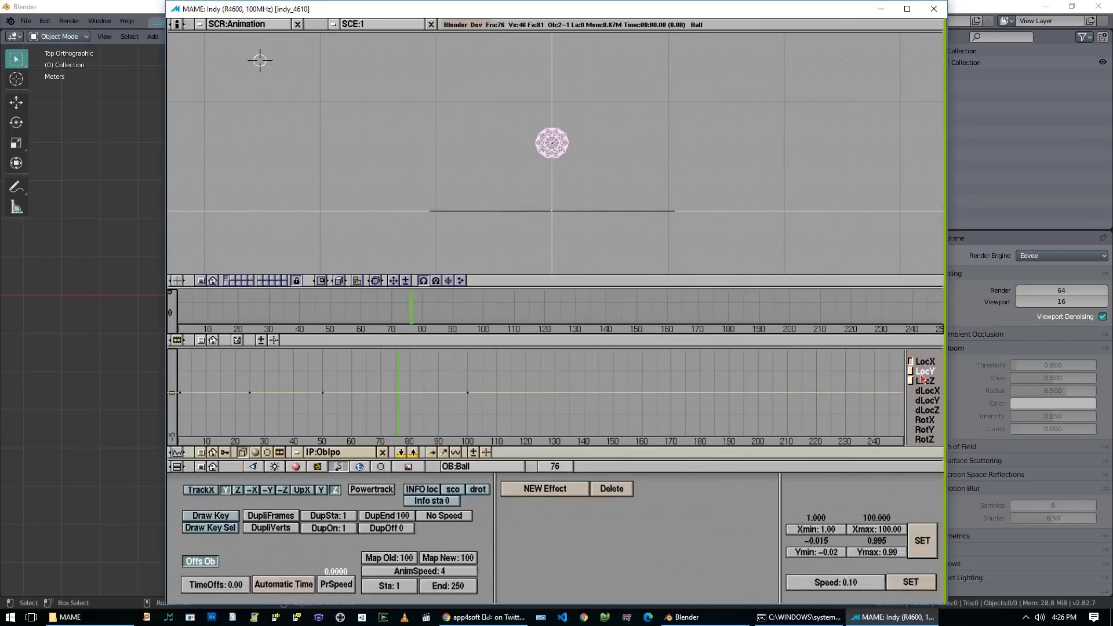
{"action": "left_click", "coordinate": [922, 384]}
{"action": "left_click", "coordinate": [925, 365]}
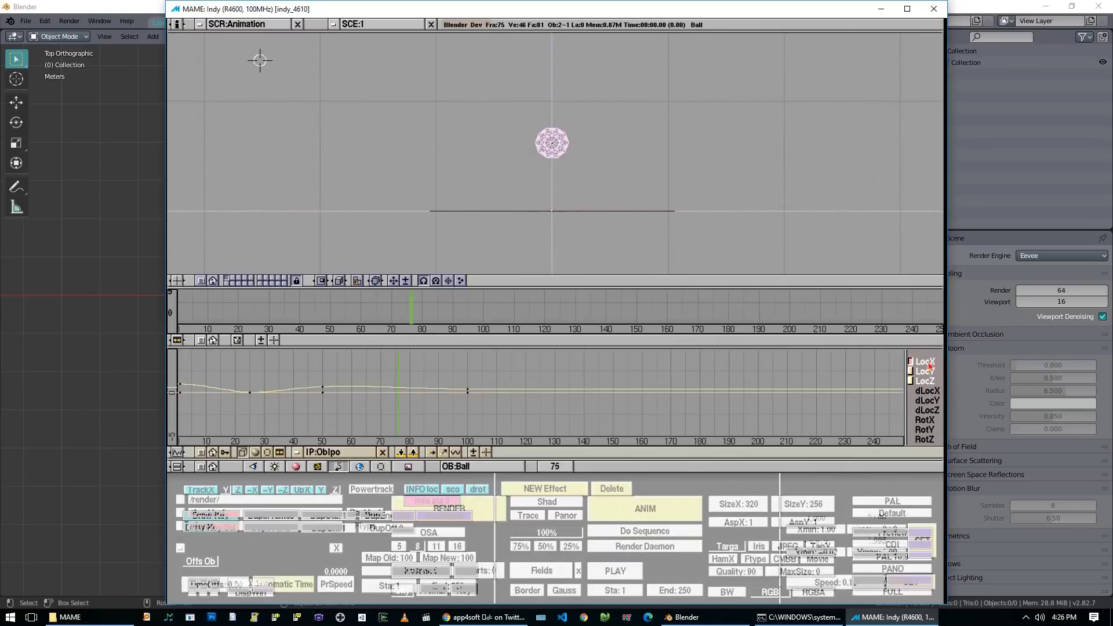
{"action": "left_click", "coordinate": [925, 383]}
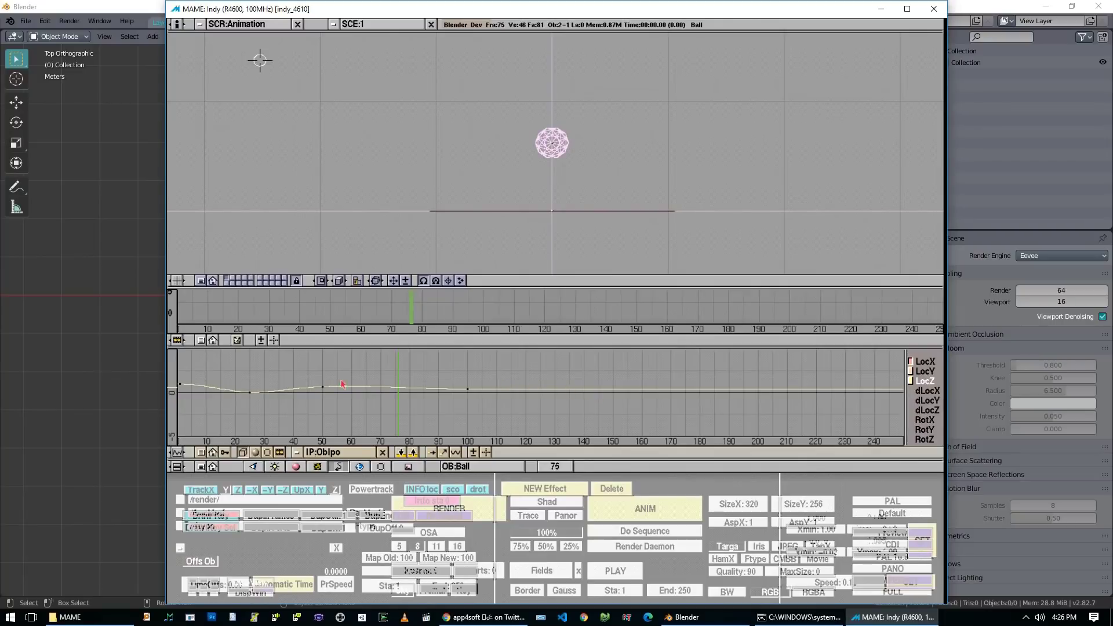
Open the LocZ curve for editing so its Bezier handles can be adjusted.
{"action": "right_click", "coordinate": [253, 394]}
{"action": "key", "text": "Tab"}
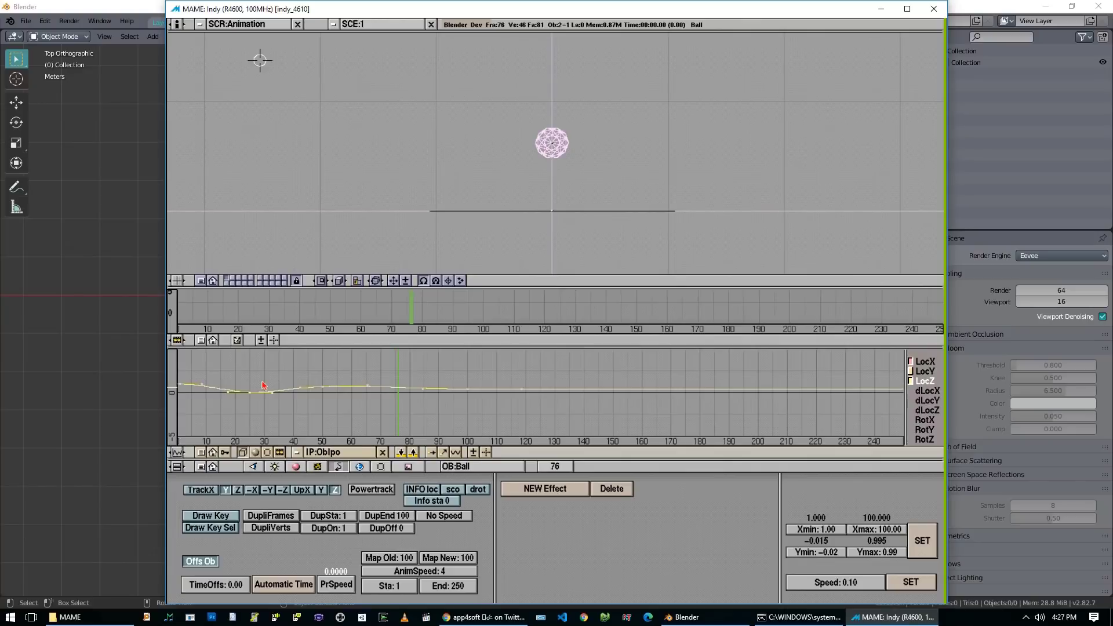
{"action": "key", "text": "Left"}
{"action": "key", "text": "F10"}
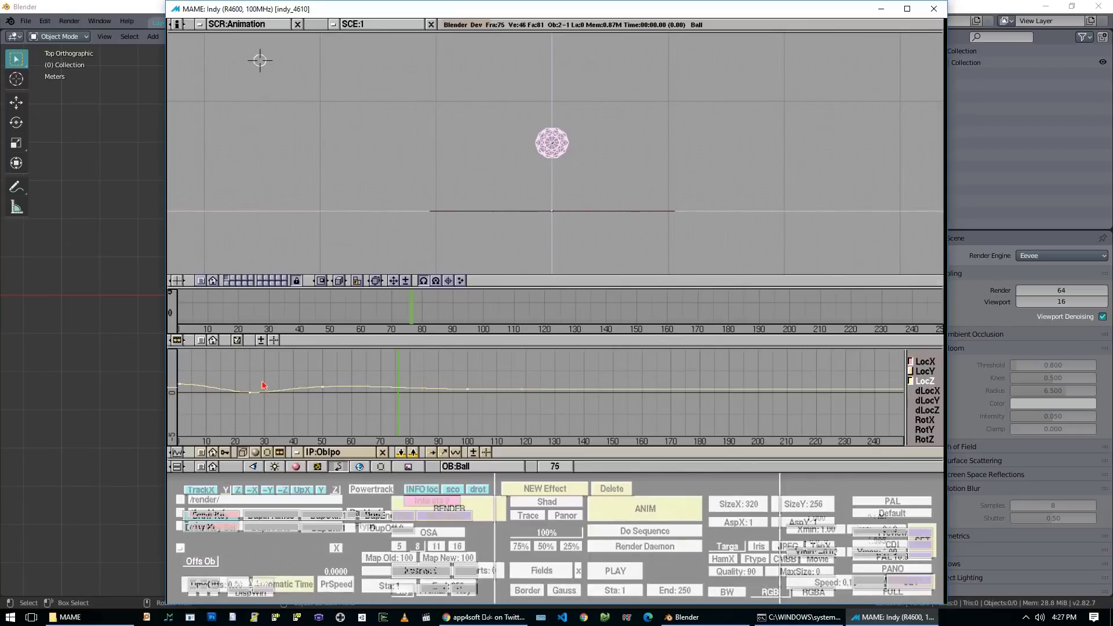
{"action": "key", "text": "Tab"}
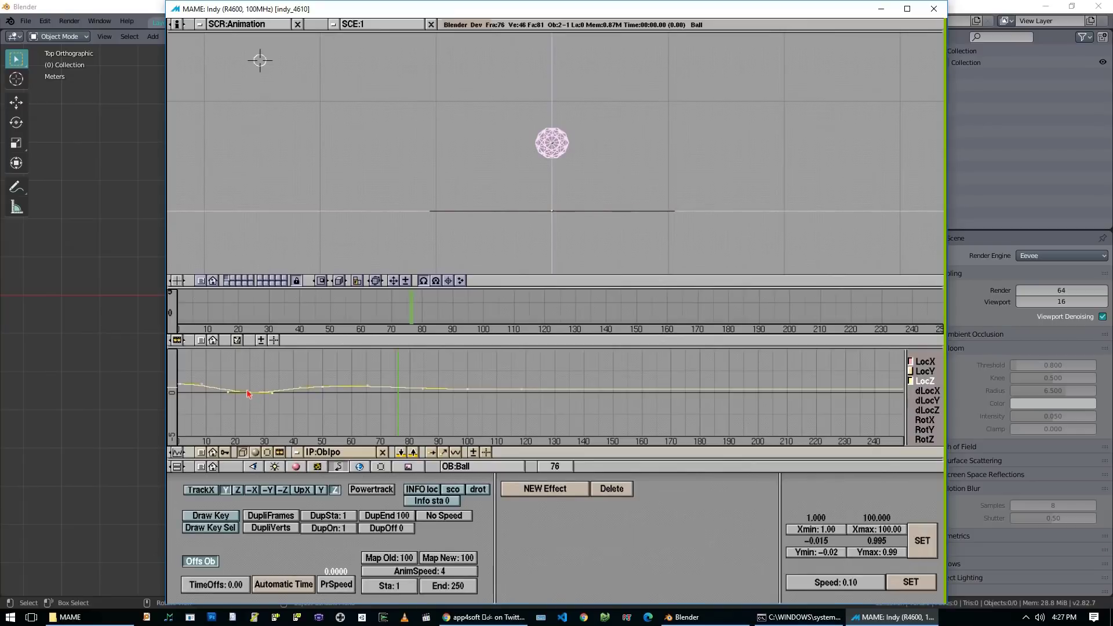
{"action": "key", "text": "Left"}
{"action": "key", "text": "F10"}
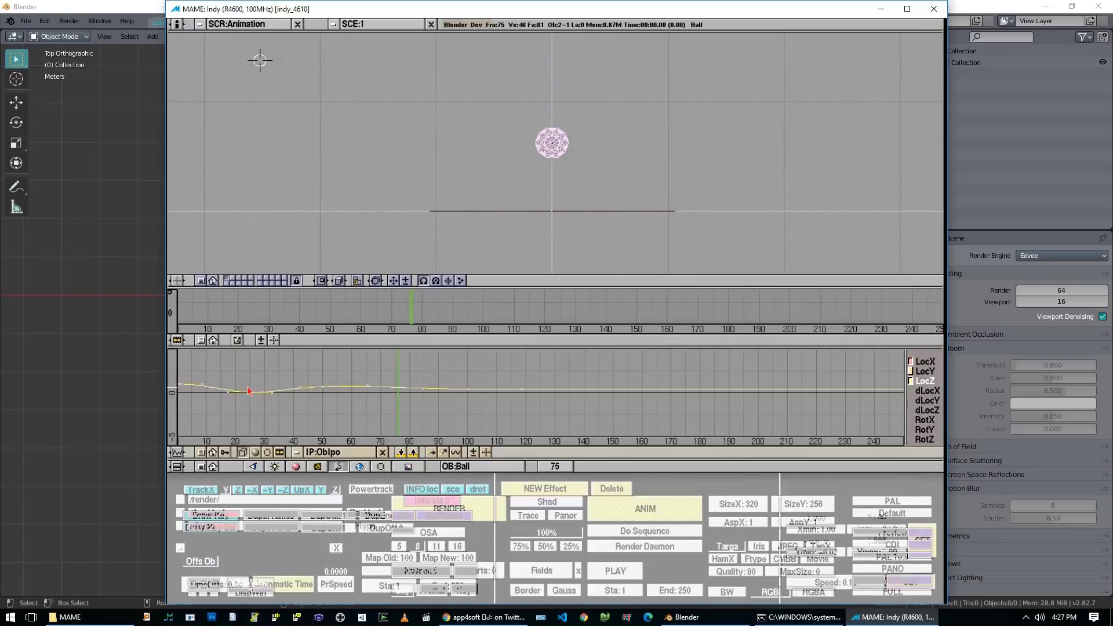
{"action": "key", "text": "Tab"}
{"action": "key", "text": "Left"}
{"action": "key", "text": "F10"}
Try to copy the LocZ key from frame 25 to frame 75, turning its handles into vector handles.
{"action": "key", "text": "ctrl+c"}
{"action": "left_click", "coordinate": [251, 404]}
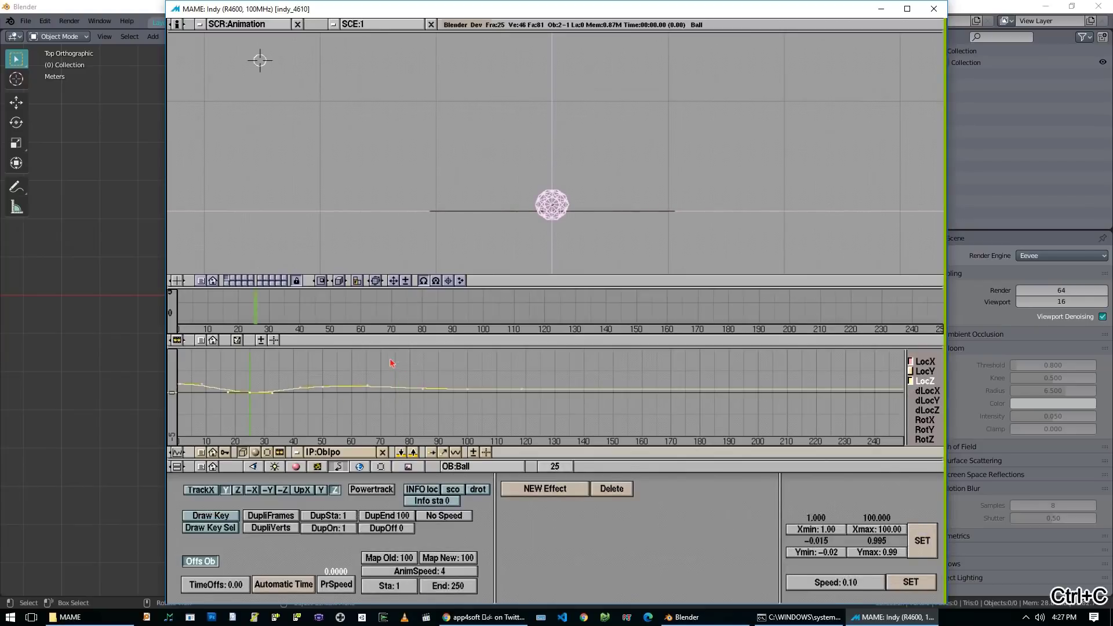
{"action": "key", "text": "g"}
{"action": "key", "text": "Escape"}
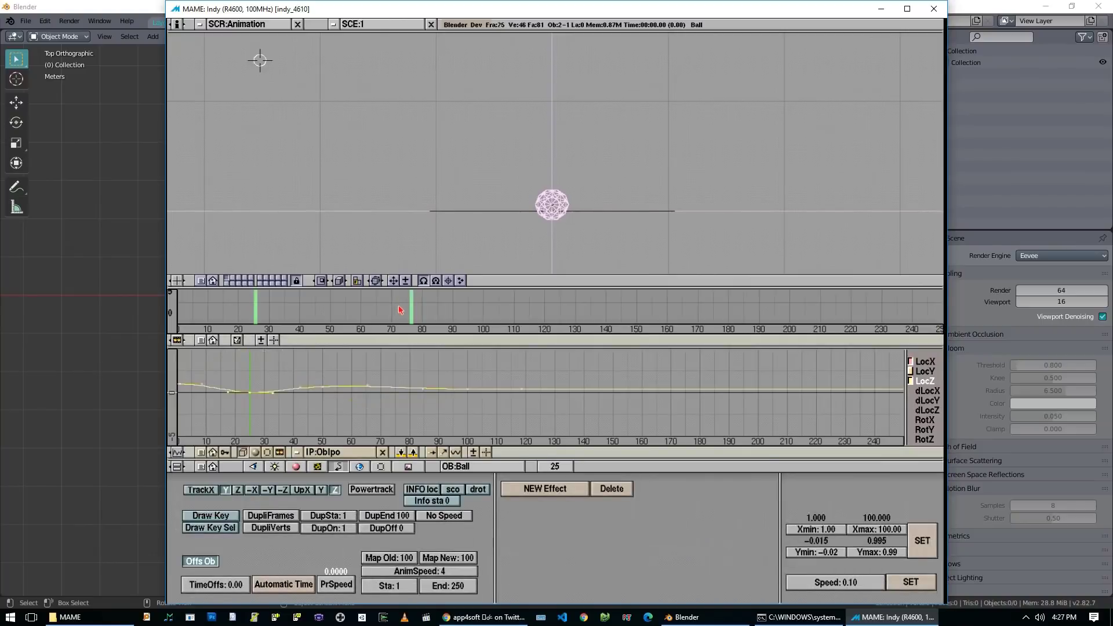
{"action": "left_click_drag", "start_coordinate": [407, 307], "coordinate": [406, 307]}
{"action": "key", "text": "ctrl+v"}
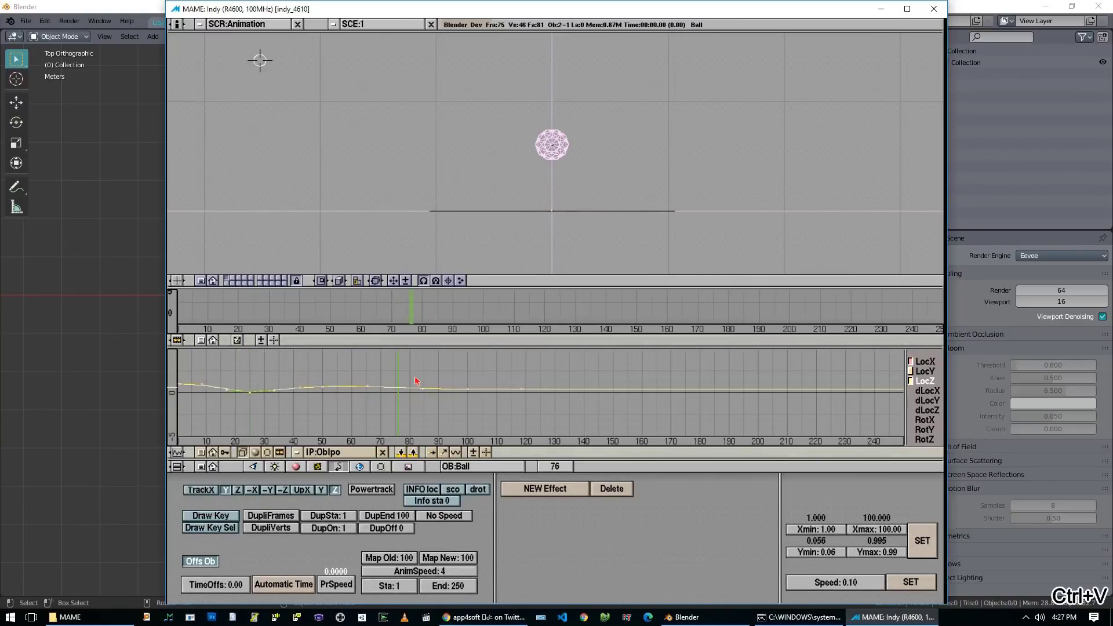
{"action": "key", "text": "ctrl+z"}
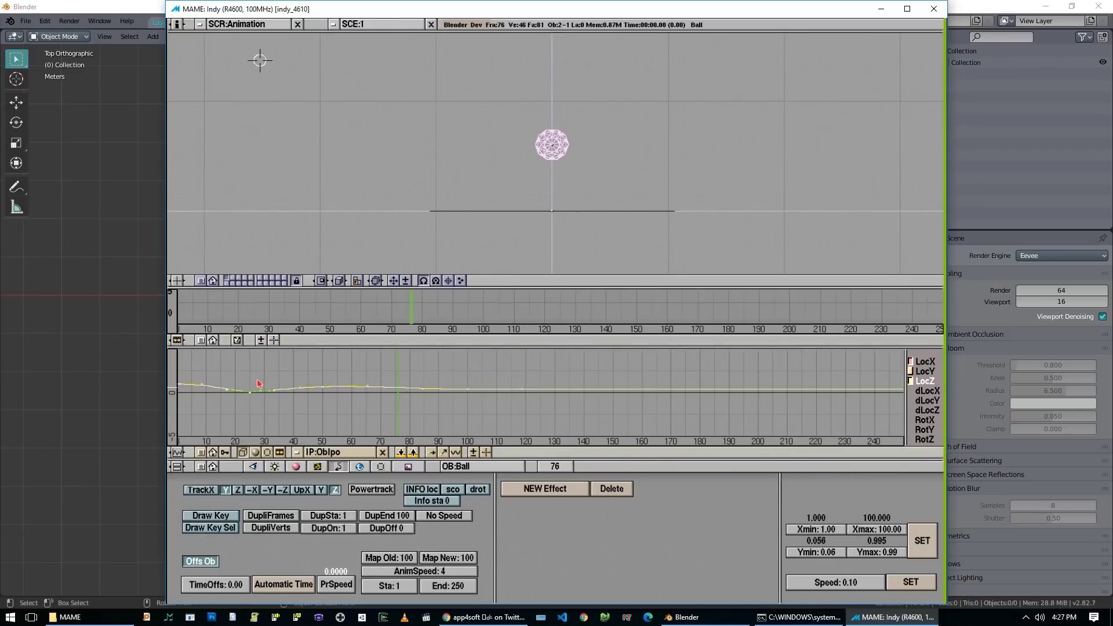
Duplicate the LocZ key at frame 25 and place the copy at frame 75 at the same height.
{"action": "right_click_drag", "start_coordinate": [257, 385], "coordinate": [400, 404]}
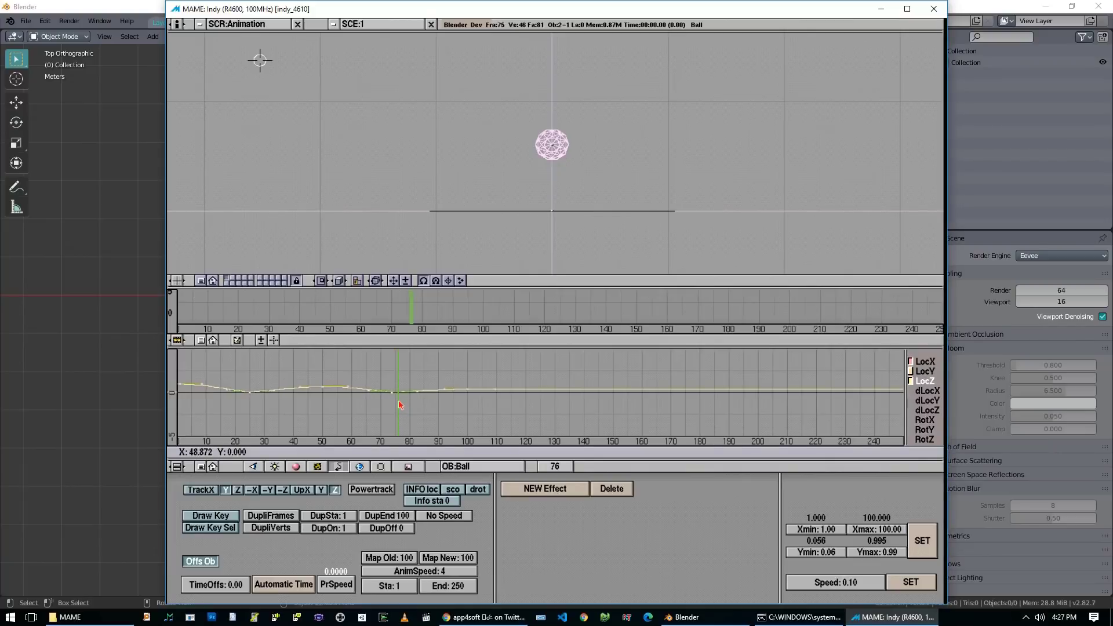
{"action": "right_click_drag", "start_coordinate": [400, 404], "coordinate": [399, 402]}
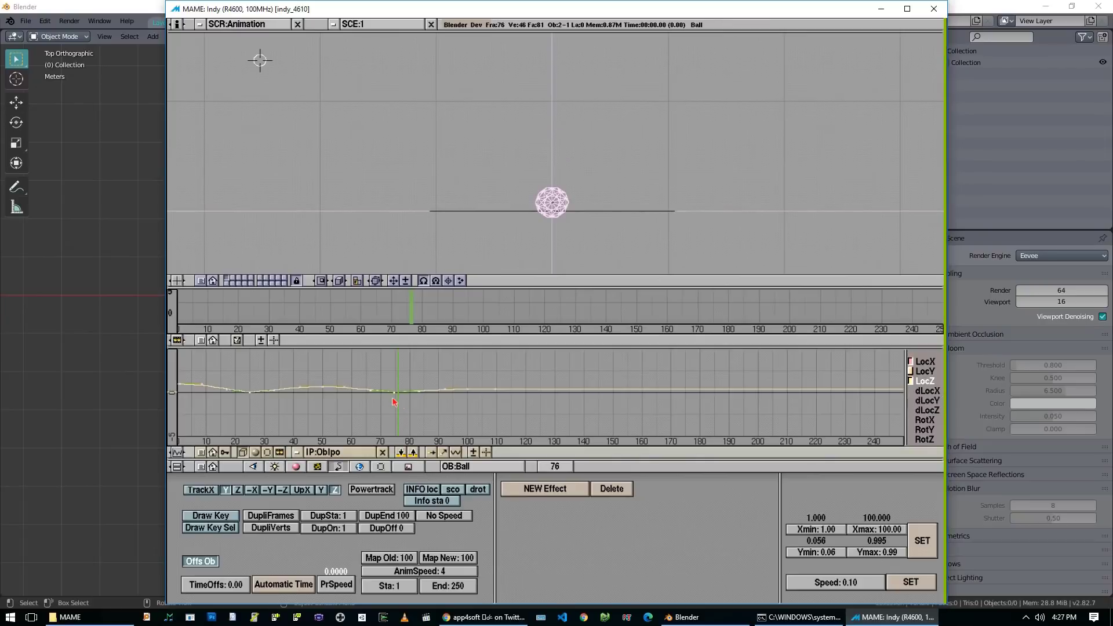
{"action": "key", "text": "Home"}
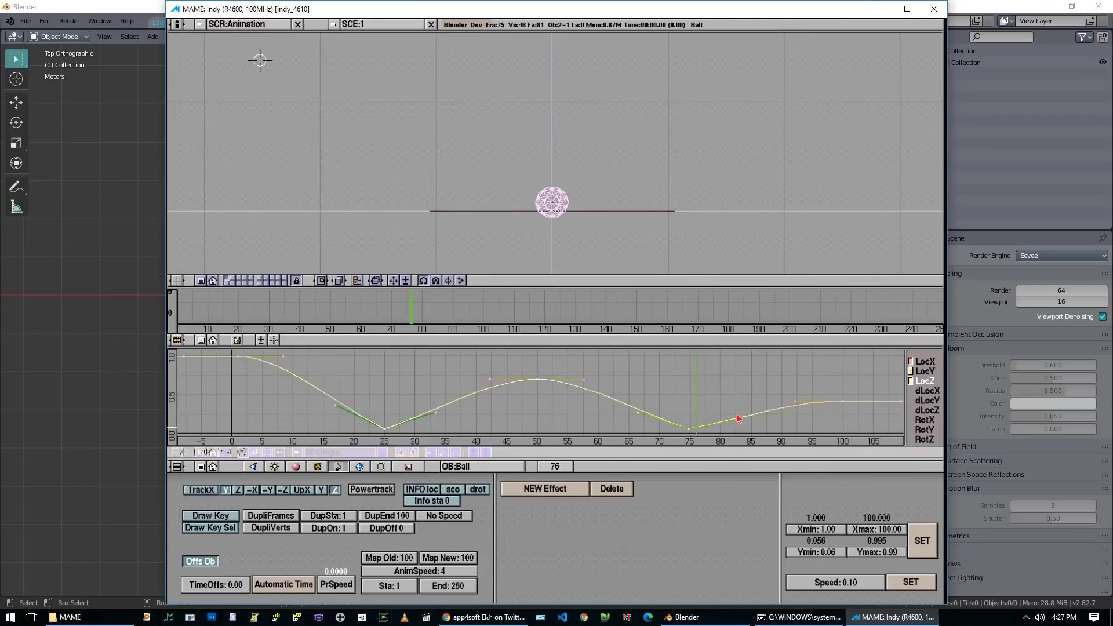
{"action": "key", "text": "g"}
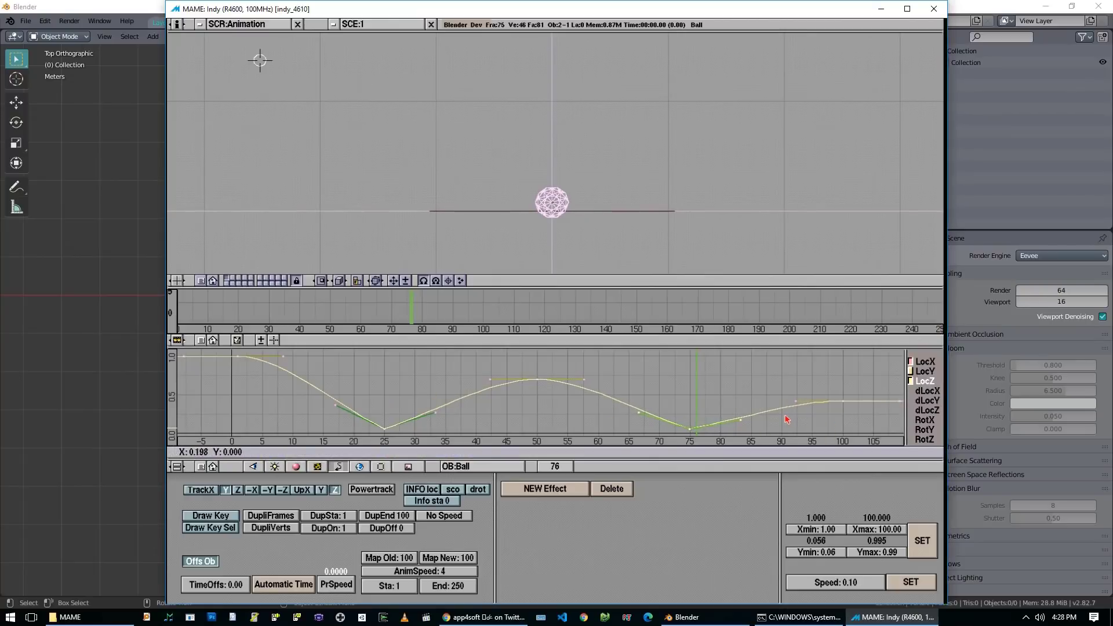
{"action": "left_click", "coordinate": [786, 418]}
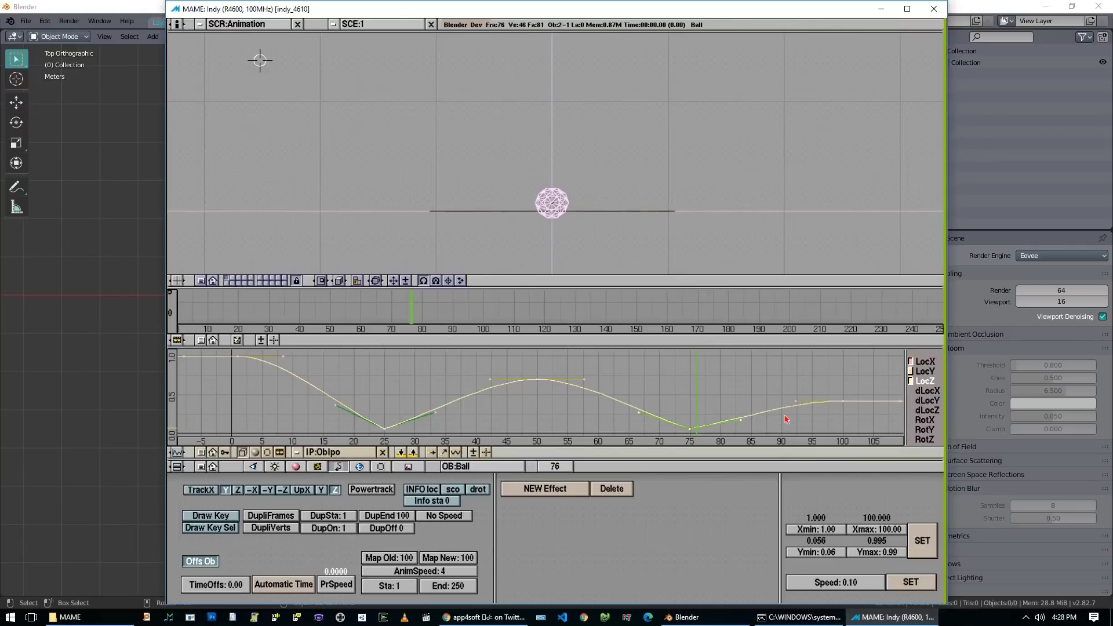
Return to frame 1 and play the Ball's bounce in the front view.
{"action": "left_click", "coordinate": [168, 316]}
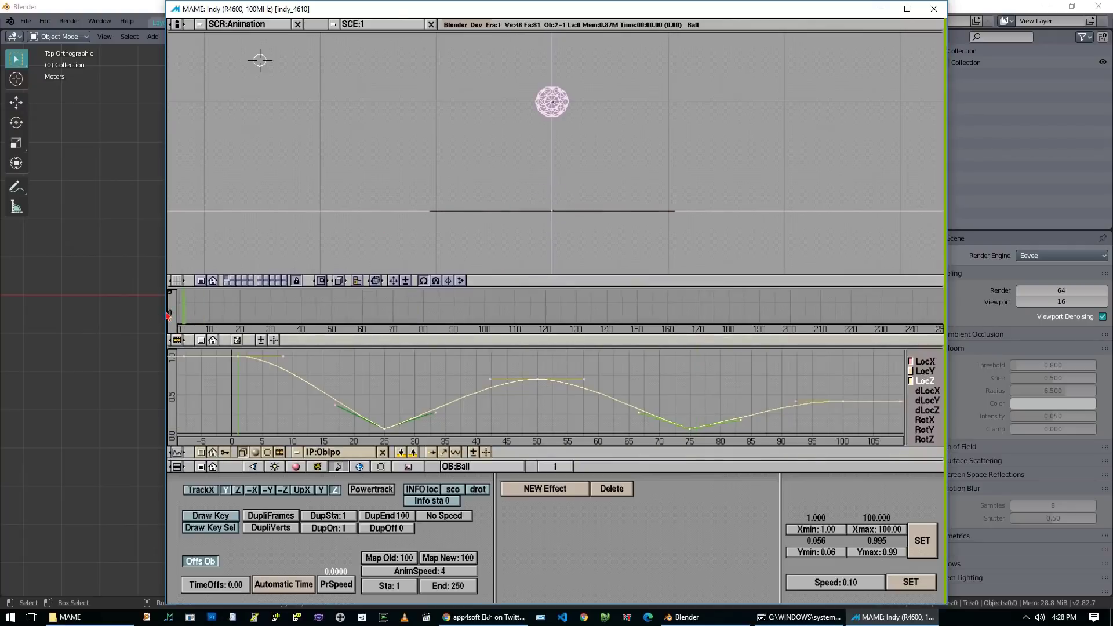
{"action": "key", "text": "alt+a"}
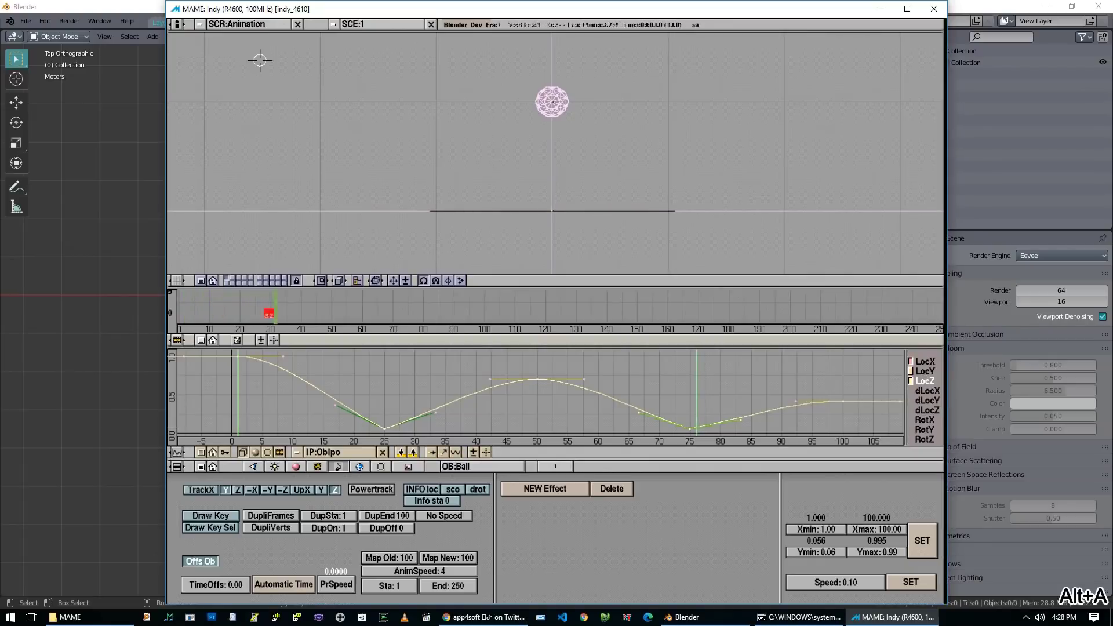
{"action": "key", "text": "Escape"}
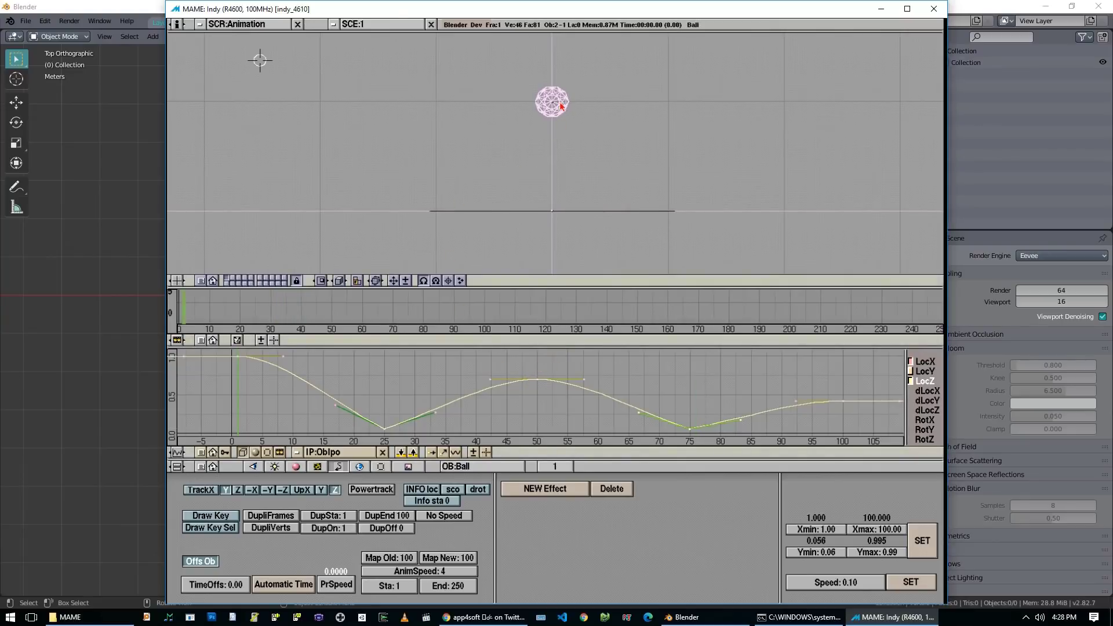
{"action": "key", "text": "alt+a"}
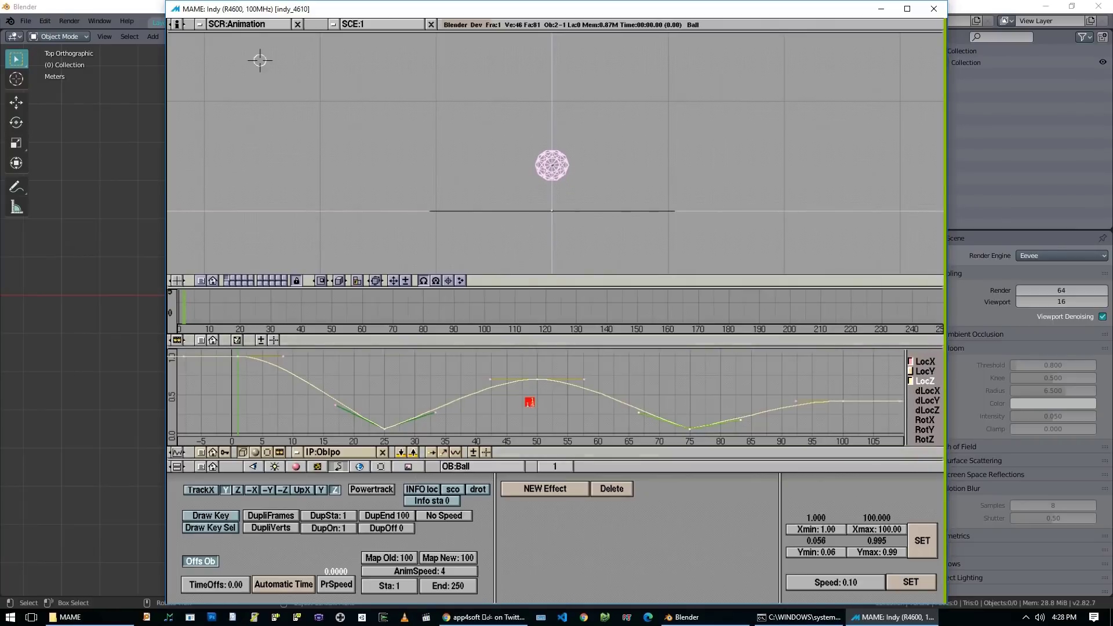
{"action": "key", "text": "Escape"}
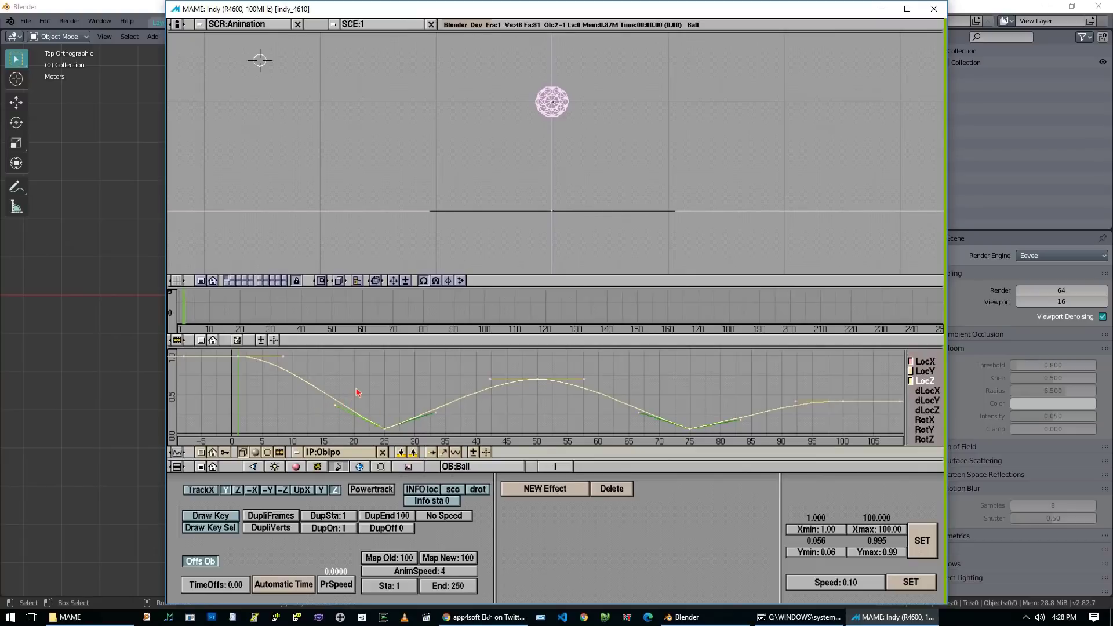
Raise both handles of the frame 25 LocZ key into a steep V, at about frames 22 and 29.
{"action": "key", "text": "g"}
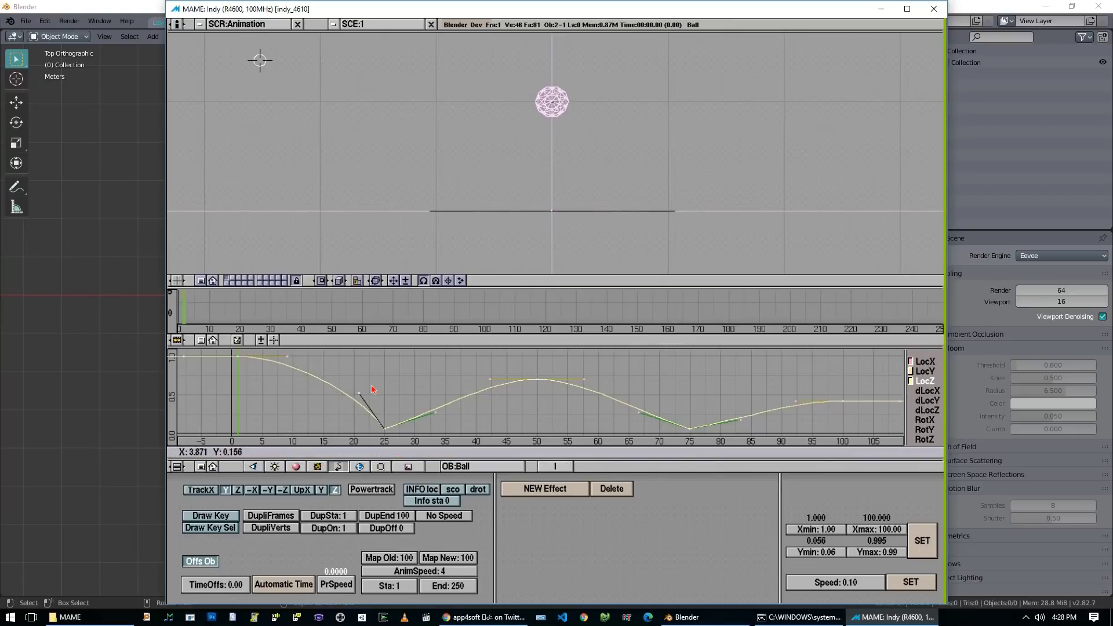
{"action": "left_click", "coordinate": [378, 387]}
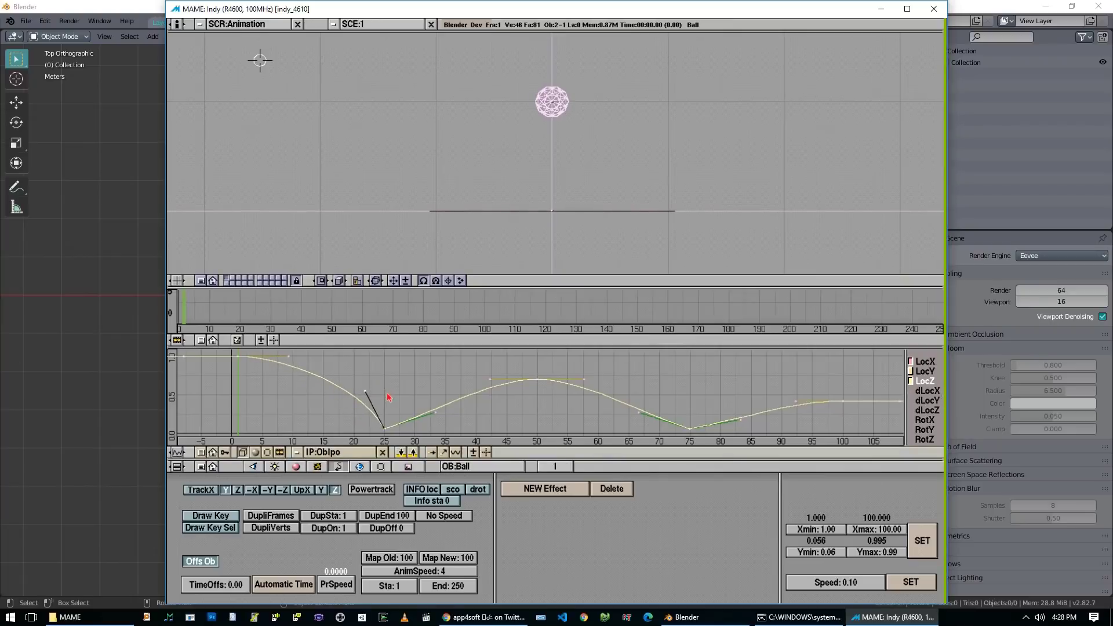
{"action": "right_click", "coordinate": [435, 413]}
{"action": "key", "text": "g"}
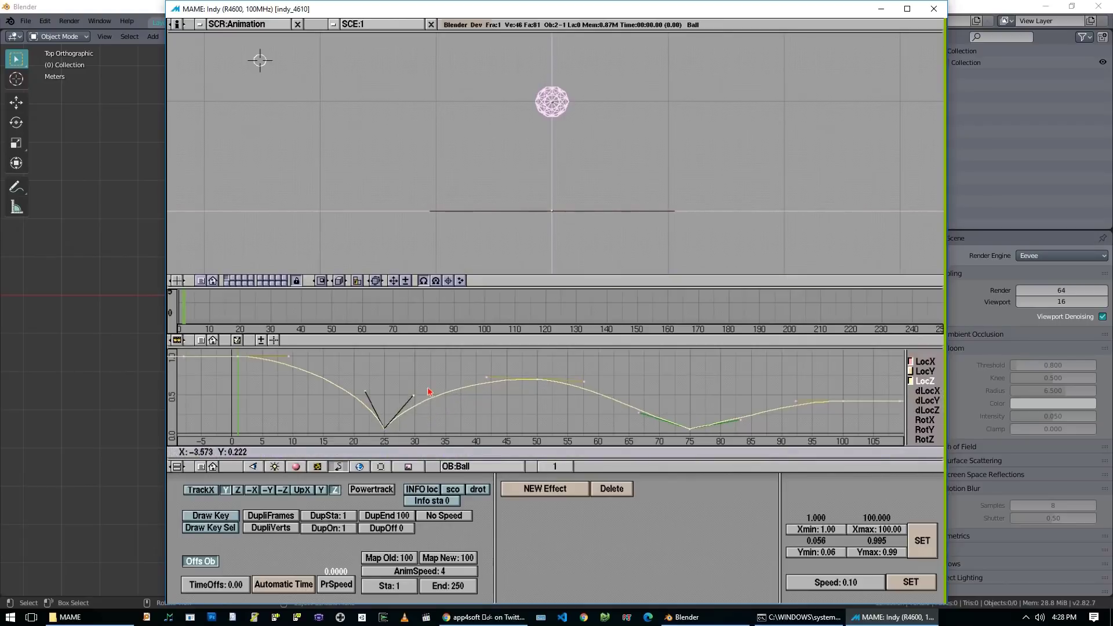
{"action": "left_click", "coordinate": [422, 382]}
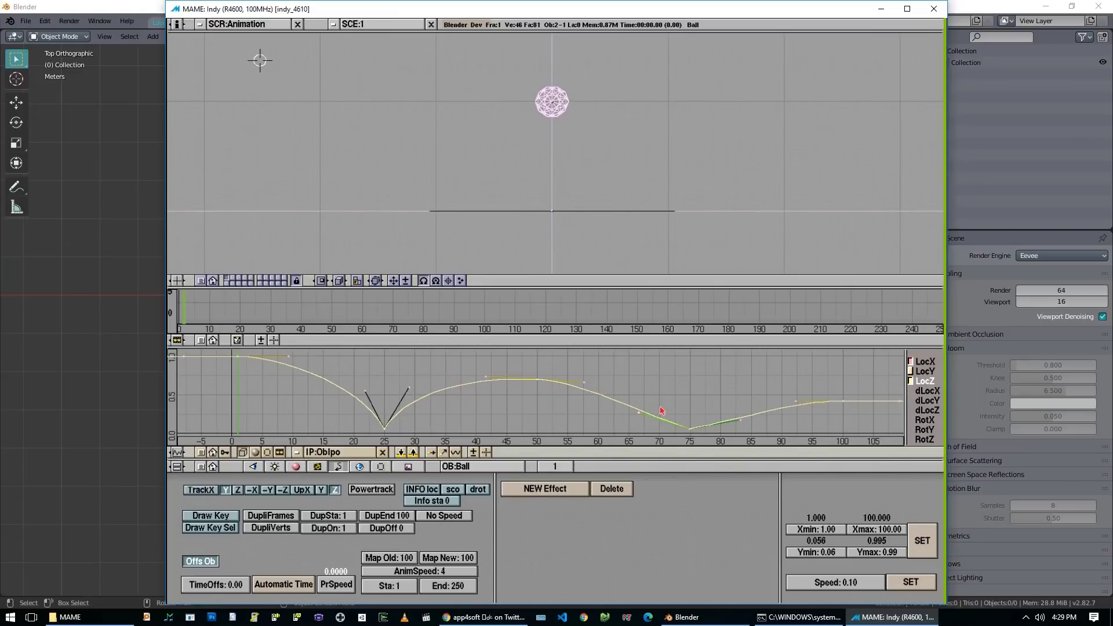
Raise both handles of the frame 75 LocZ key into a steep V, at about frames 72 and 78.
{"action": "key", "text": "g"}
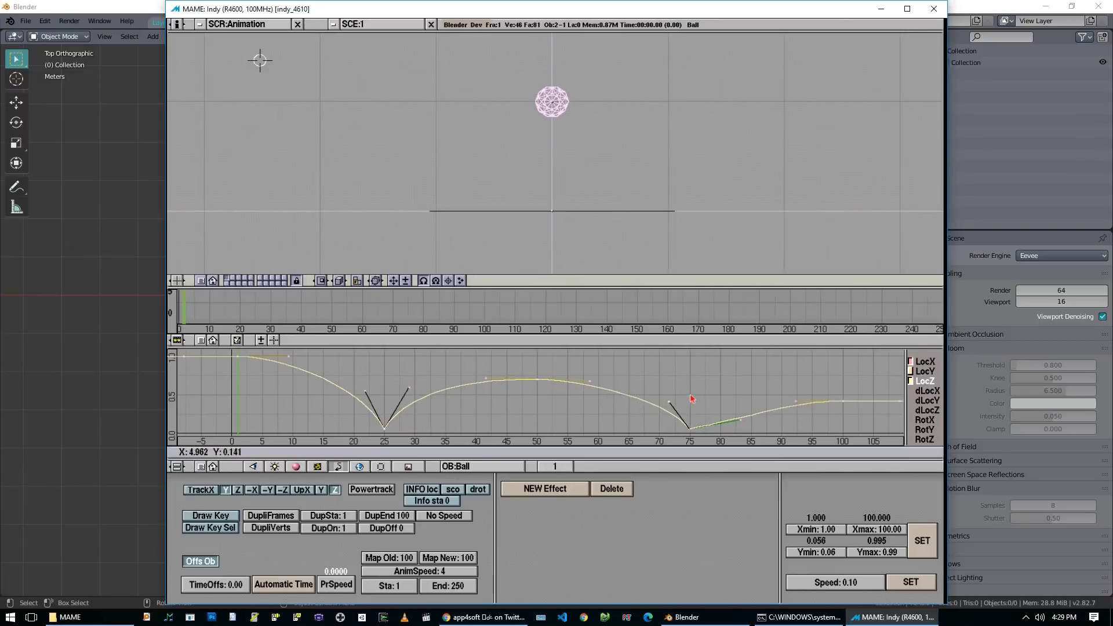
{"action": "left_click", "coordinate": [690, 398]}
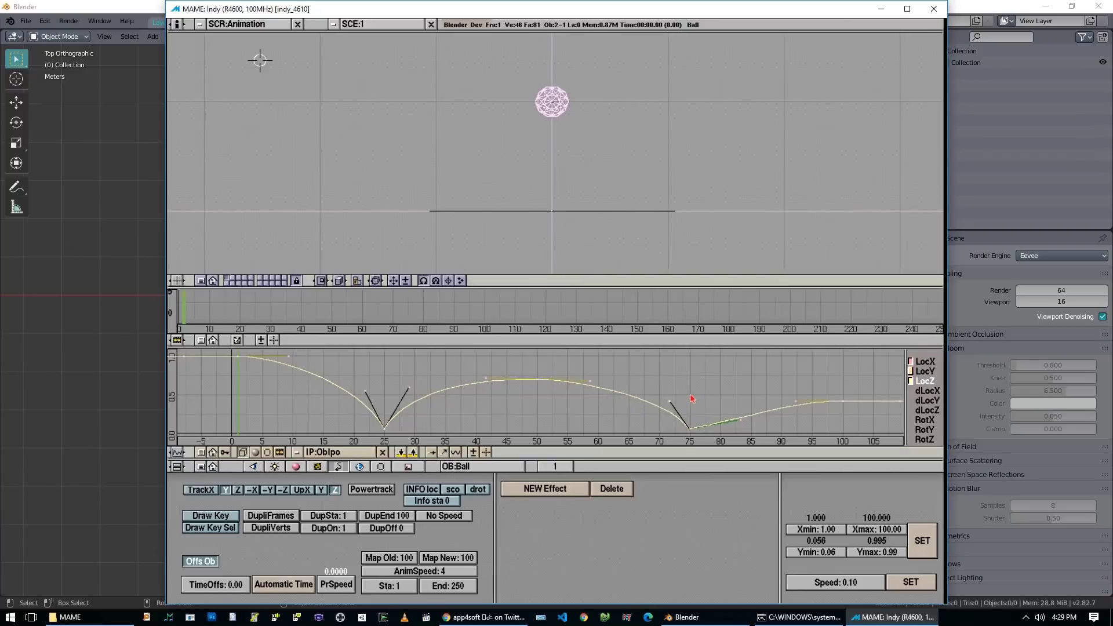
{"action": "right_click", "coordinate": [744, 420]}
{"action": "key", "text": "g"}
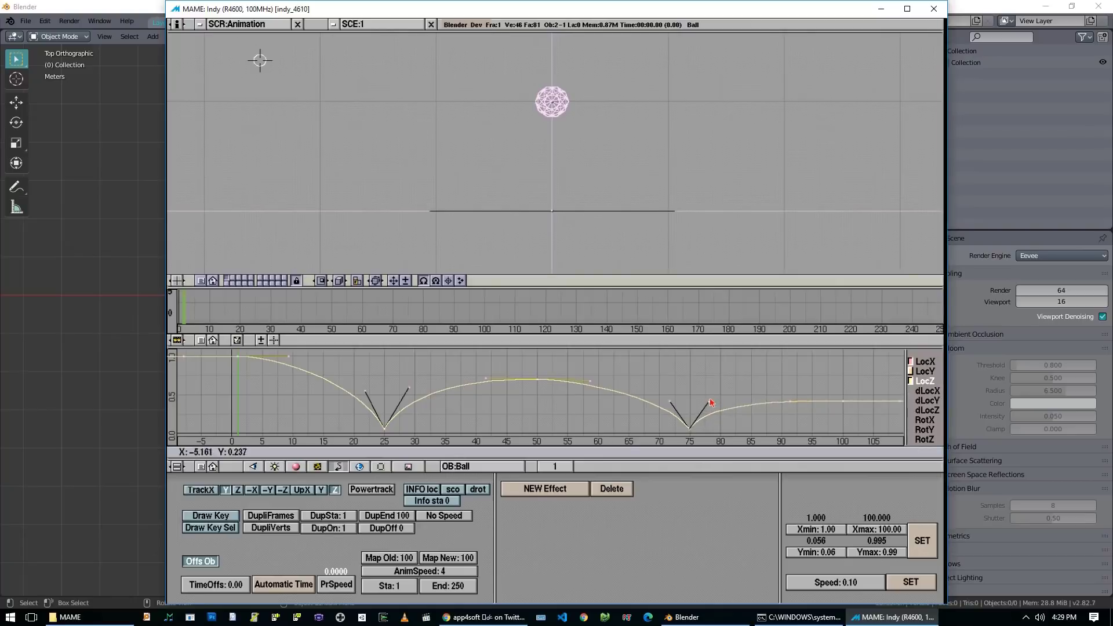
{"action": "left_click", "coordinate": [707, 400]}
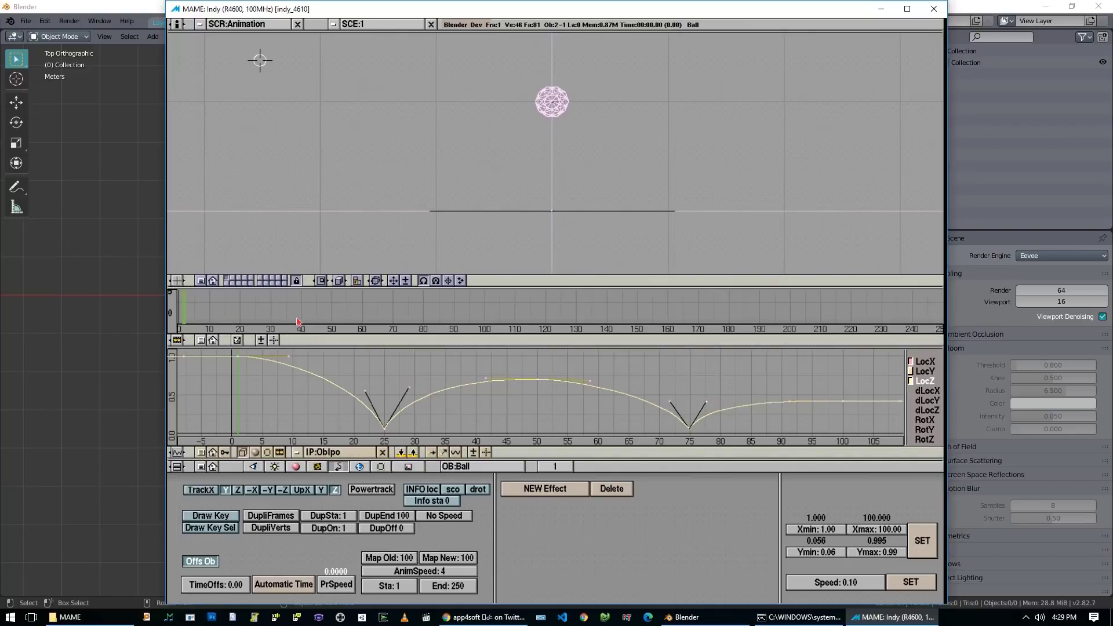
Scrub the timeline through to frame 99, then play the Ball's bounce from frame 1 in the front view.
{"action": "left_click_drag", "start_coordinate": [356, 318], "coordinate": [433, 313]}
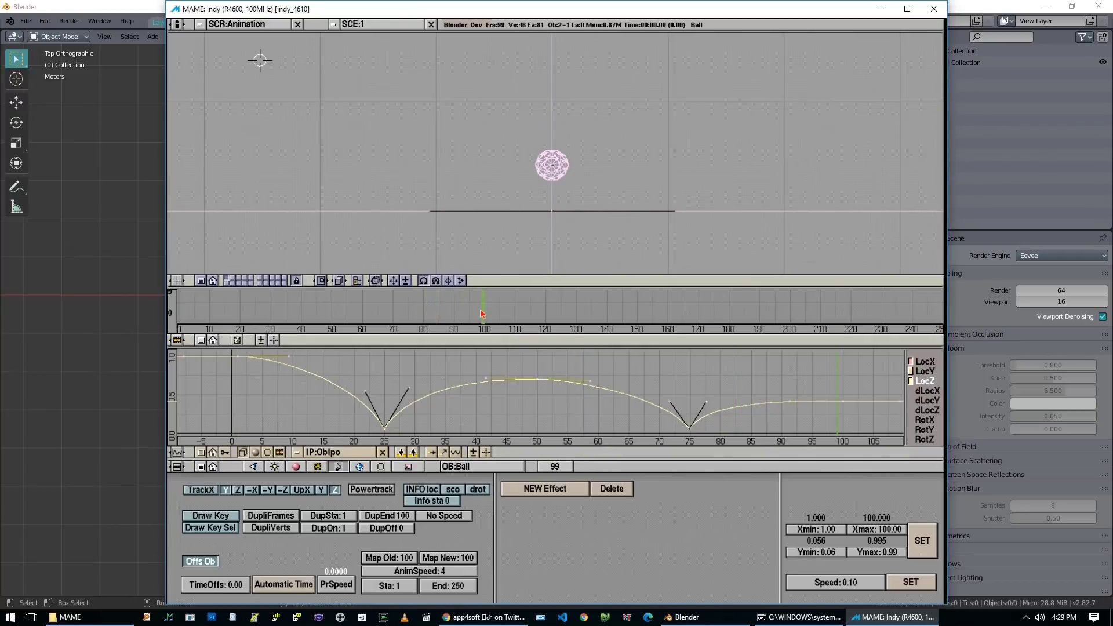
{"action": "key", "text": "shift+Left"}
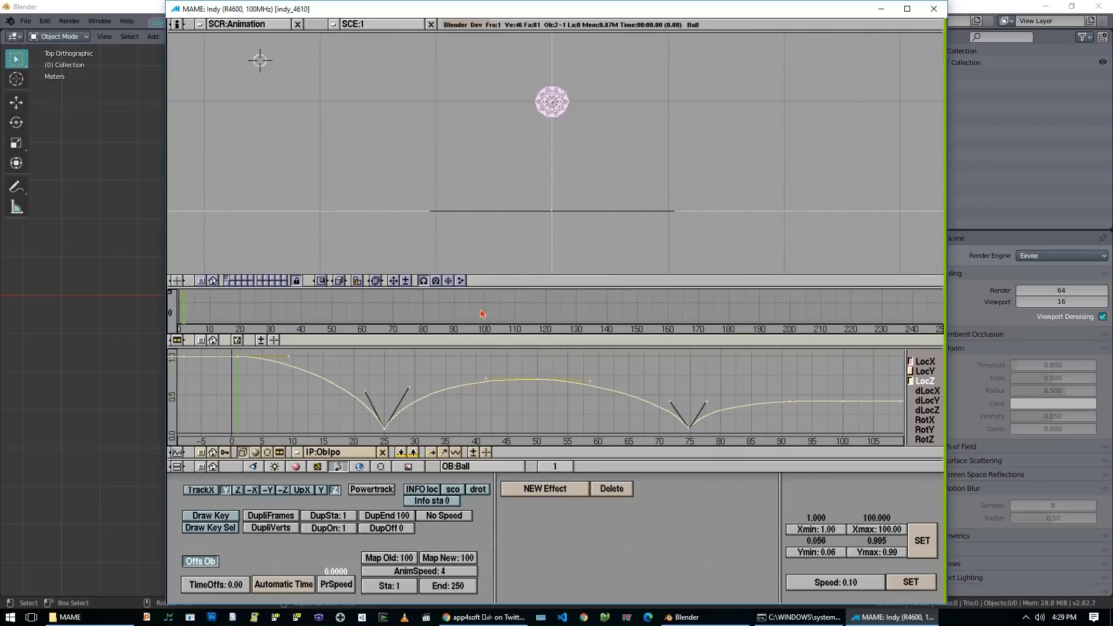
{"action": "key", "text": "shift+Right"}
{"action": "key", "text": "shift+Left"}
{"action": "key", "text": "alt+a"}
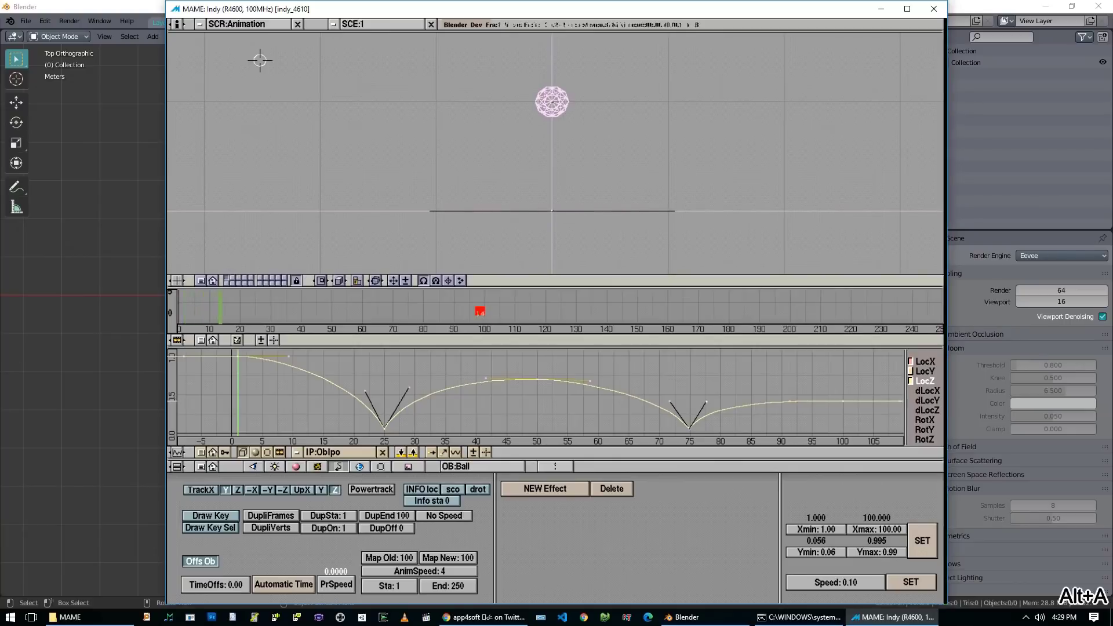
{"action": "key", "text": "Escape"}
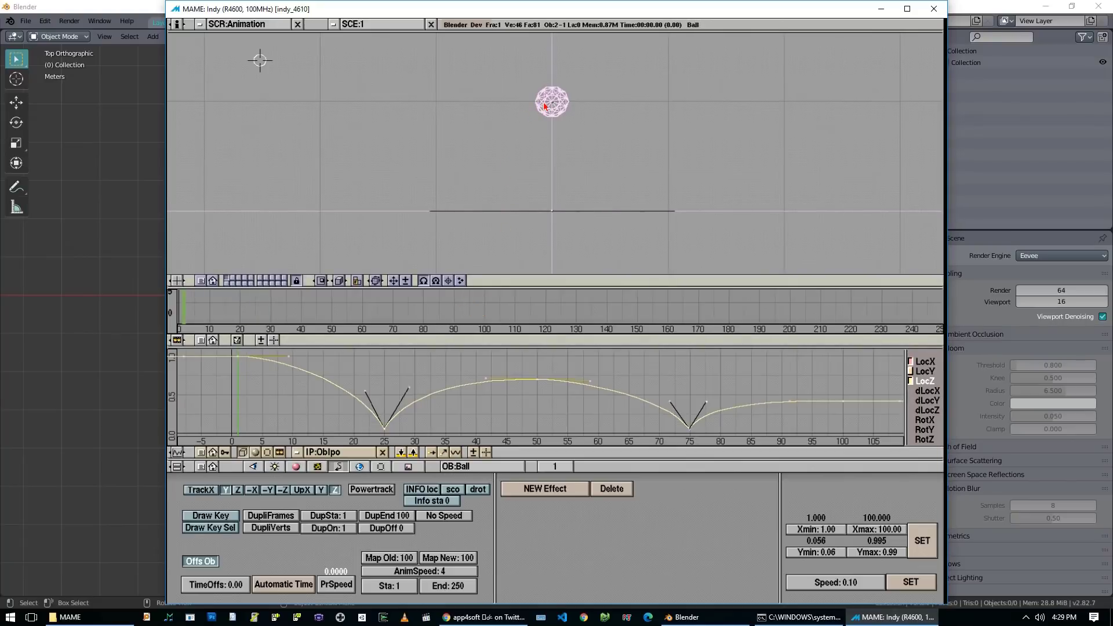
{"action": "key", "text": "alt+a"}
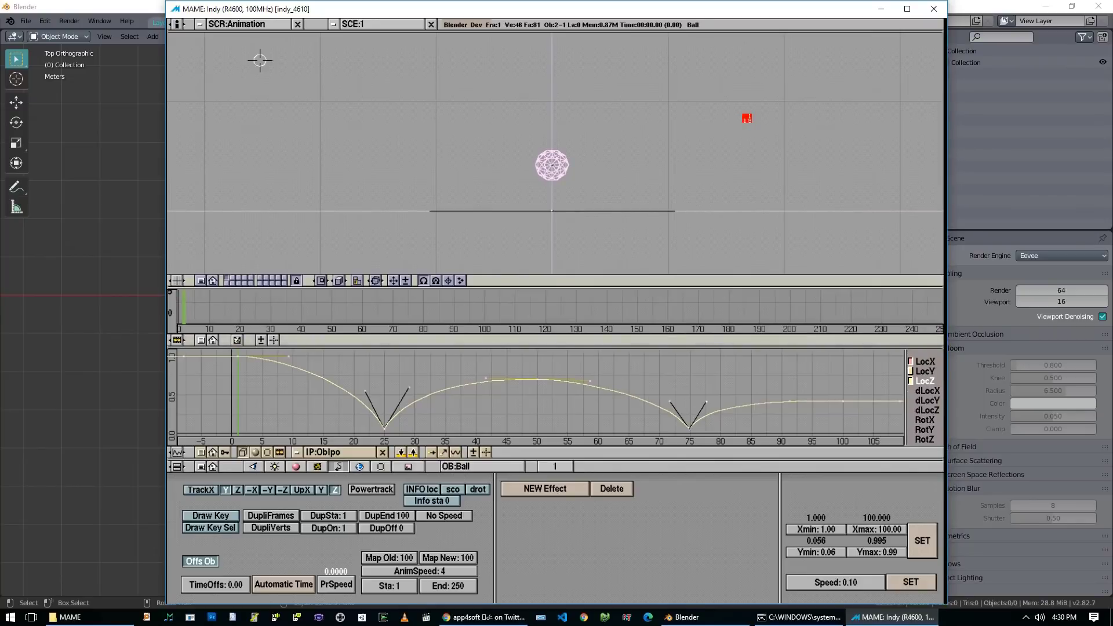
{"action": "key", "text": "alt+a"}
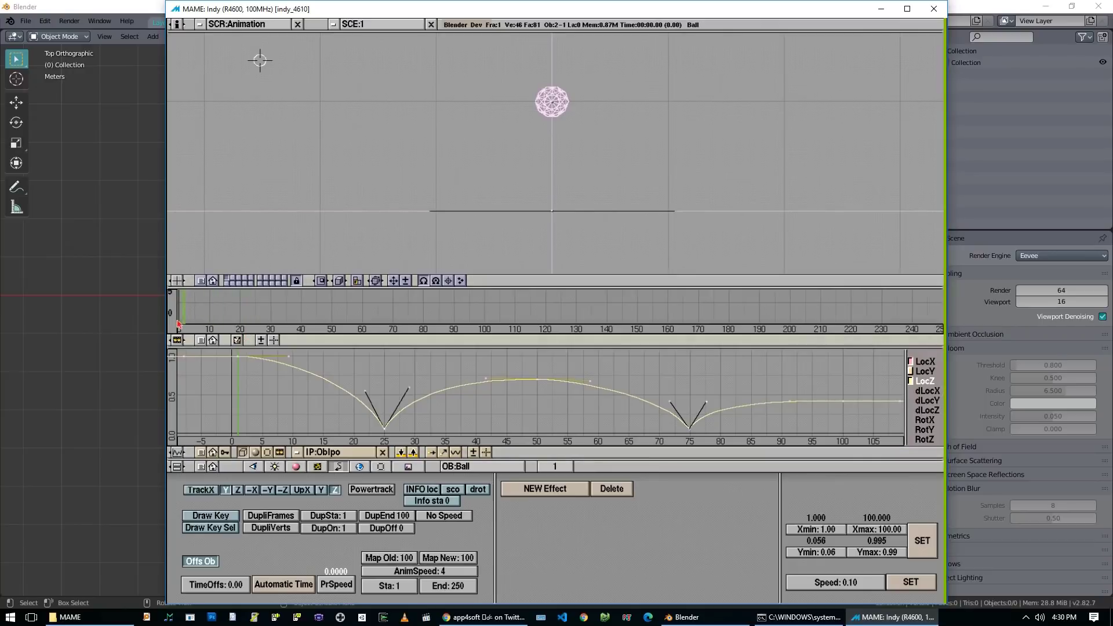
Insert a Size key for the Ball at frame 24, just before the first impact, and advance to frame 25.
{"action": "mouse_move", "coordinate": [186, 325]}
{"action": "left_mouse_down"}
{"action": "mouse_move", "coordinate": [292, 315]}
{"action": "mouse_move", "coordinate": [252, 315]}
{"action": "left_mouse_up"}
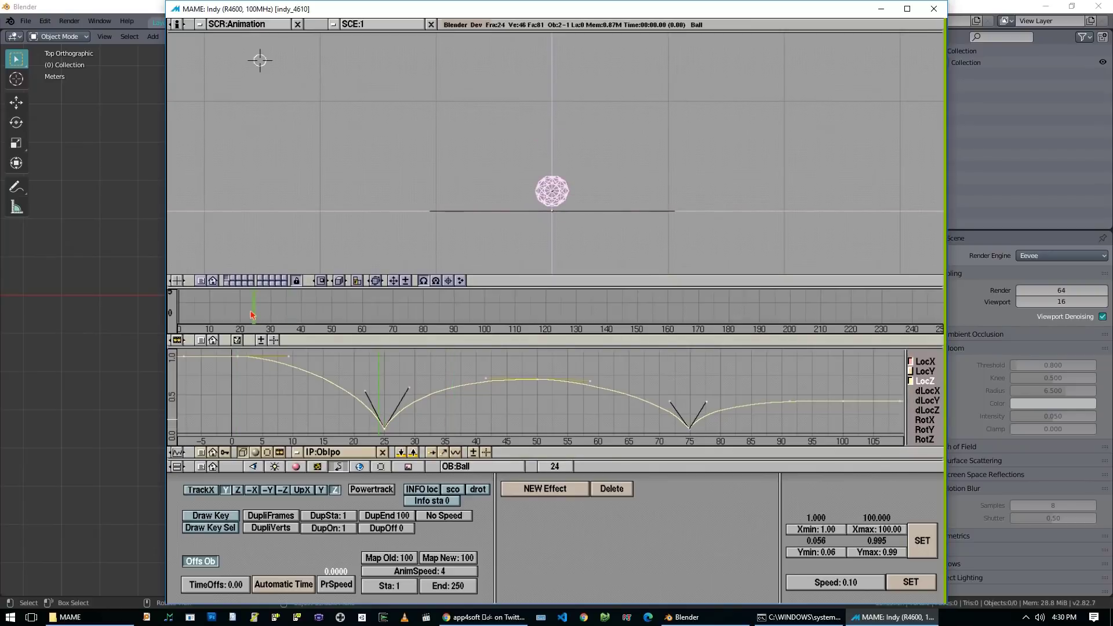
{"action": "left_click_drag", "start_coordinate": [253, 315], "coordinate": [255, 316]}
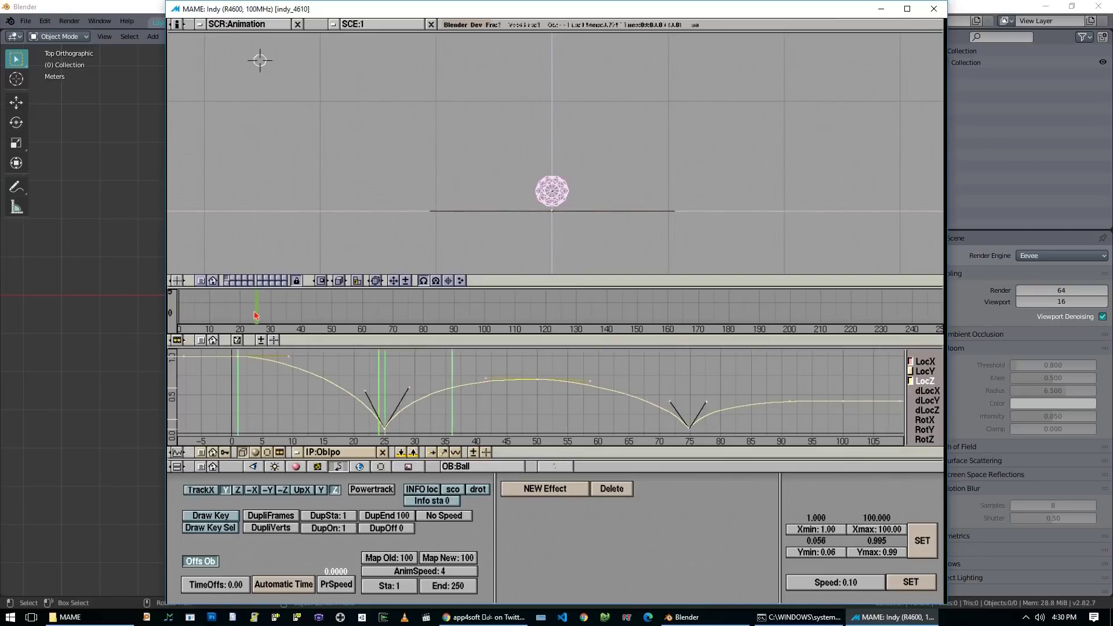
{"action": "left_click", "coordinate": [256, 315]}
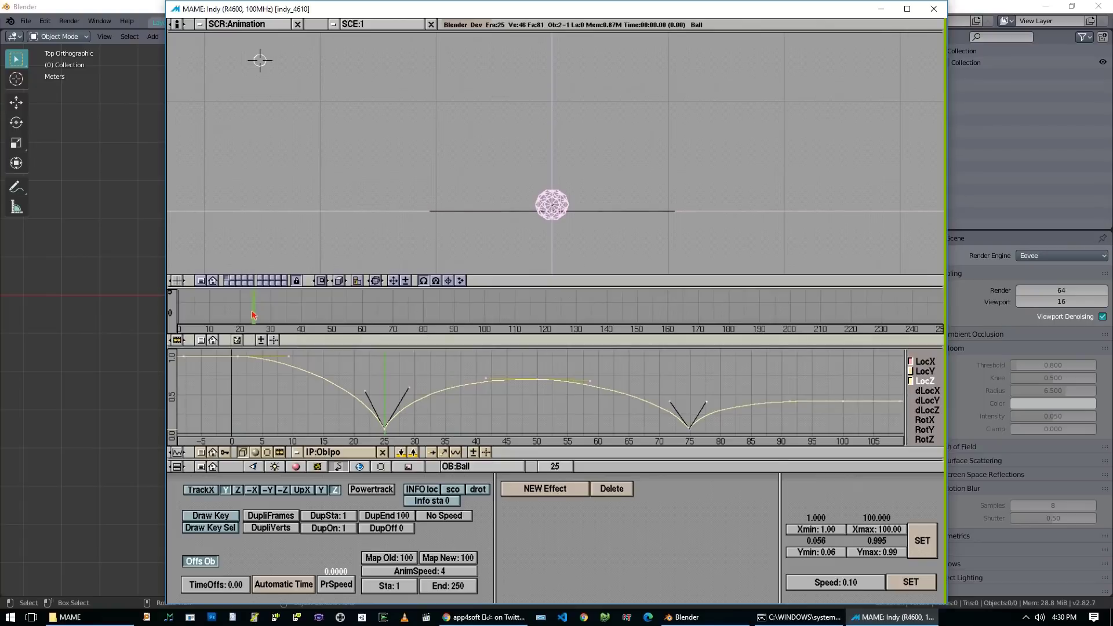
{"action": "key", "text": "Left"}
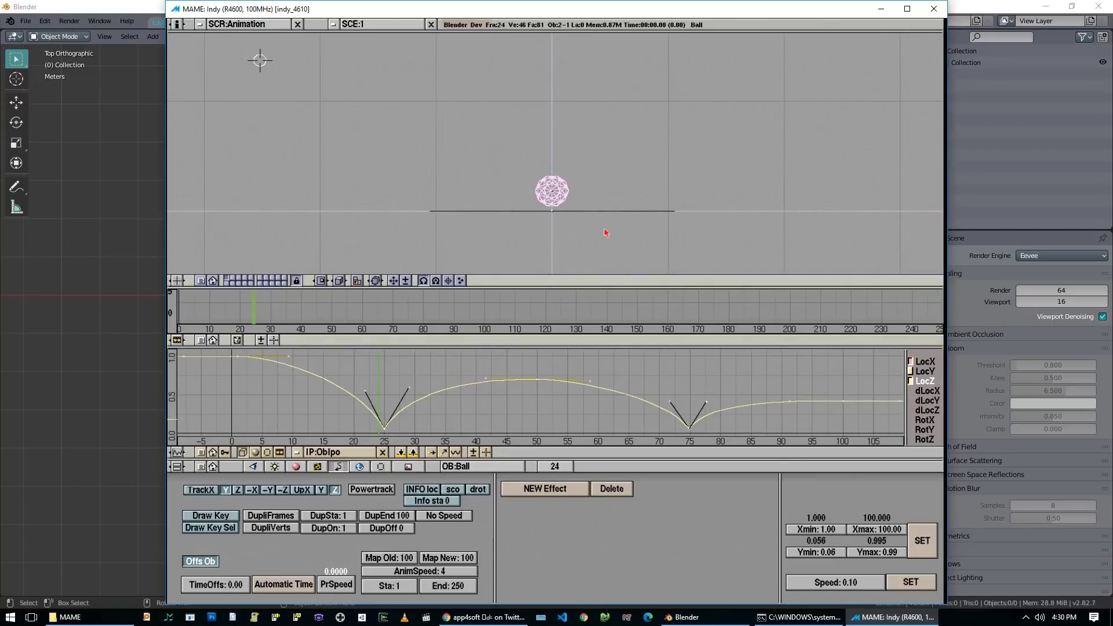
{"action": "key", "text": "i"}
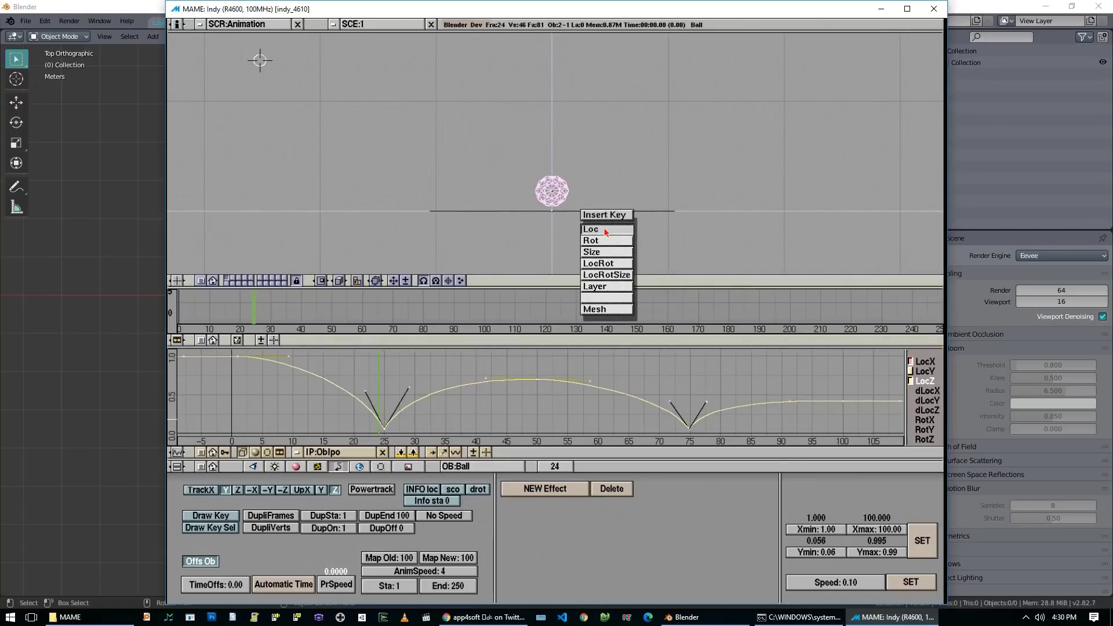
{"action": "left_click", "coordinate": [601, 256]}
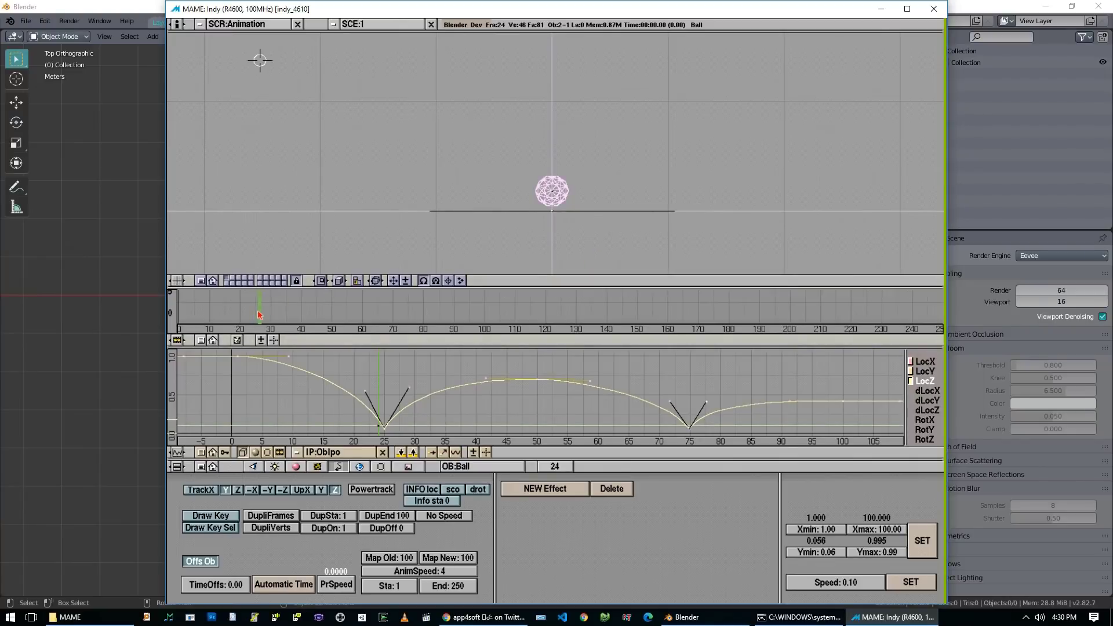
{"action": "left_click_drag", "start_coordinate": [259, 312], "coordinate": [262, 313]}
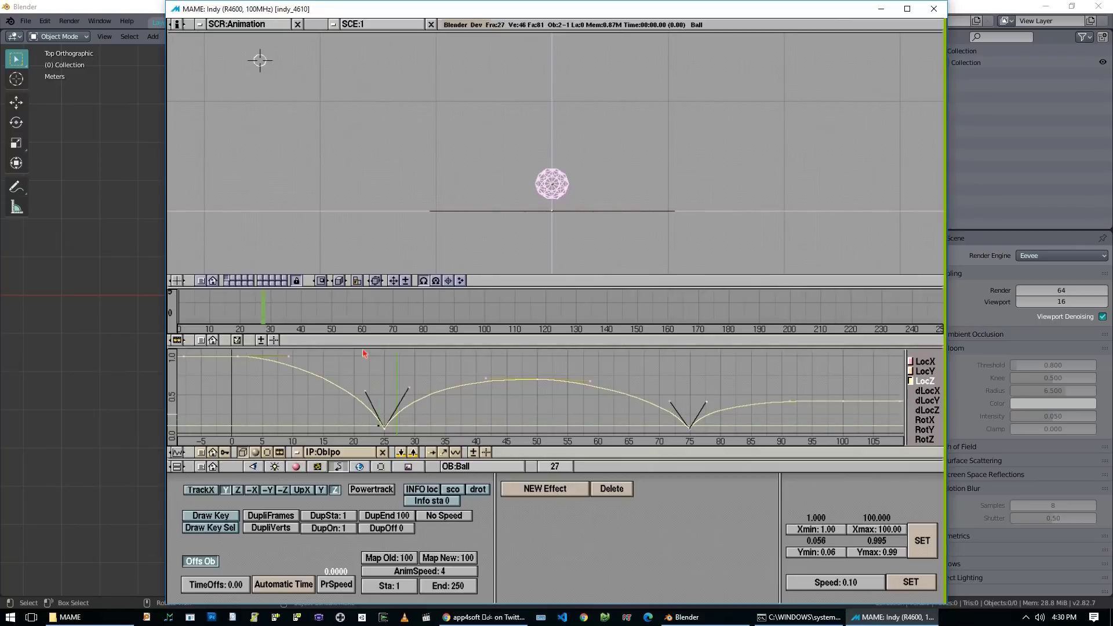
{"action": "left_click_drag", "start_coordinate": [259, 310], "coordinate": [256, 311]}
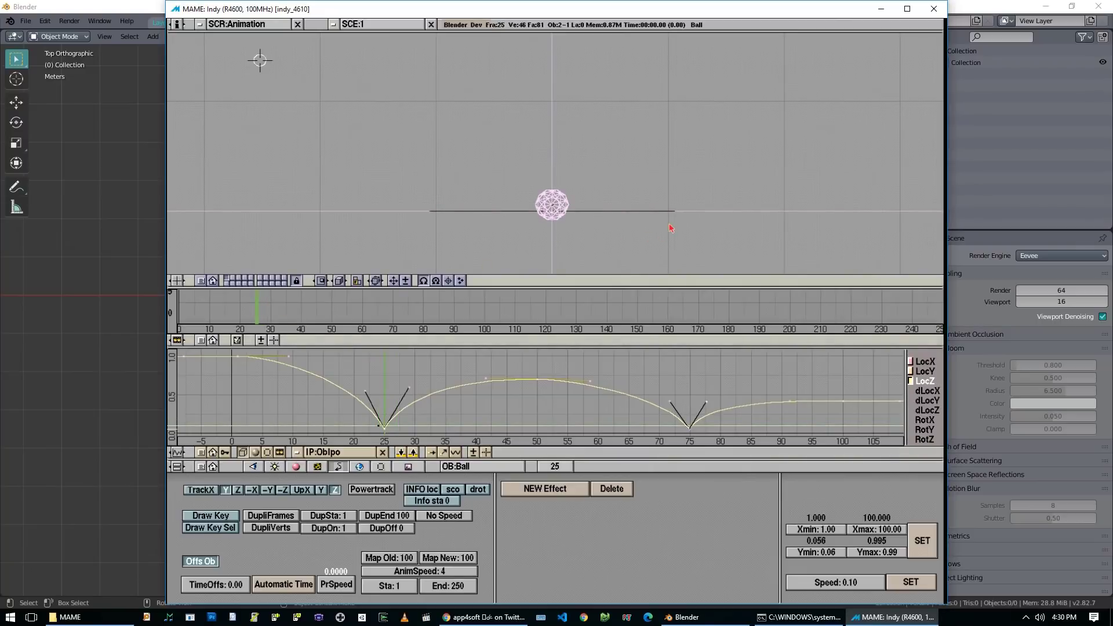
{"action": "key", "text": "s"}
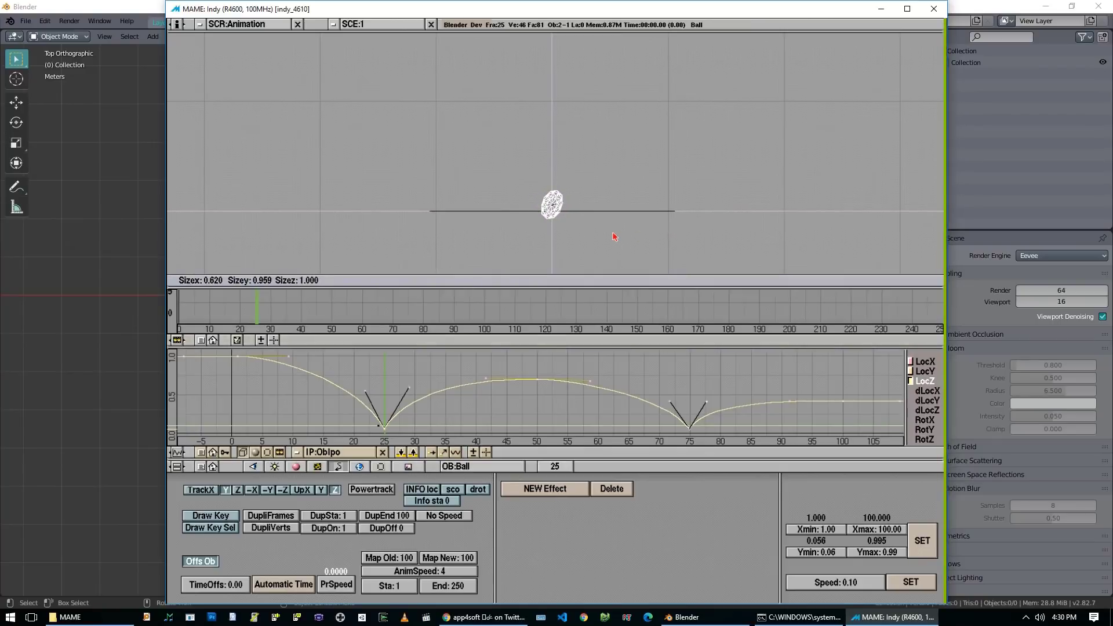
{"action": "middle_click", "coordinate": [538, 230]}
{"action": "middle_click", "coordinate": [540, 219]}
{"action": "middle_click", "coordinate": [571, 137]}
{"action": "middle_click", "coordinate": [485, 181]}
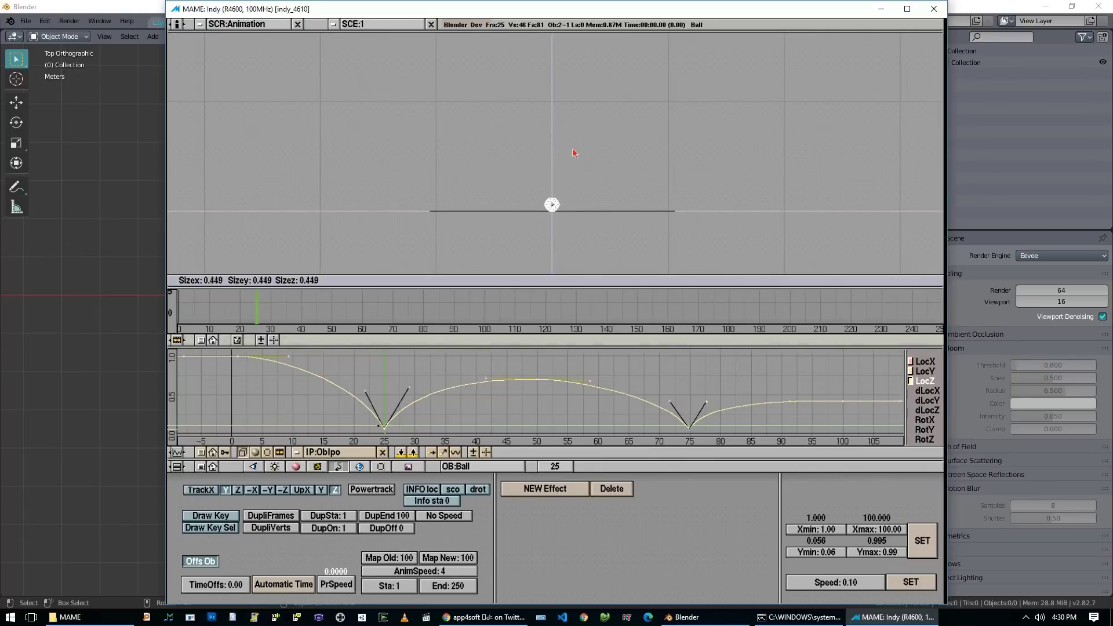
{"action": "middle_click", "coordinate": [544, 109]}
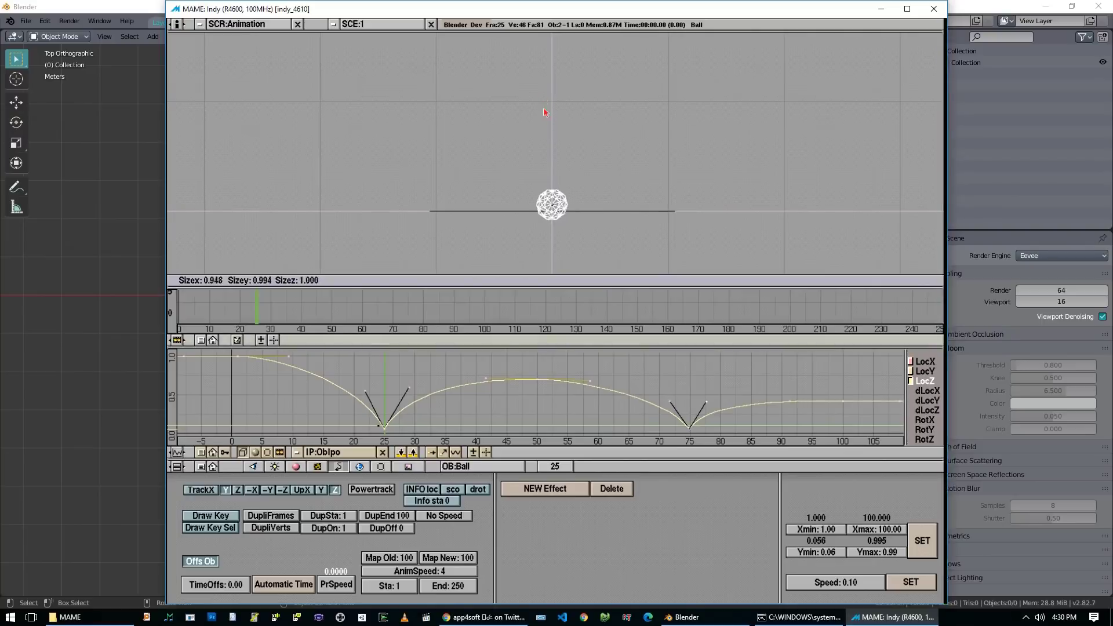
{"action": "middle_click", "coordinate": [551, 152]}
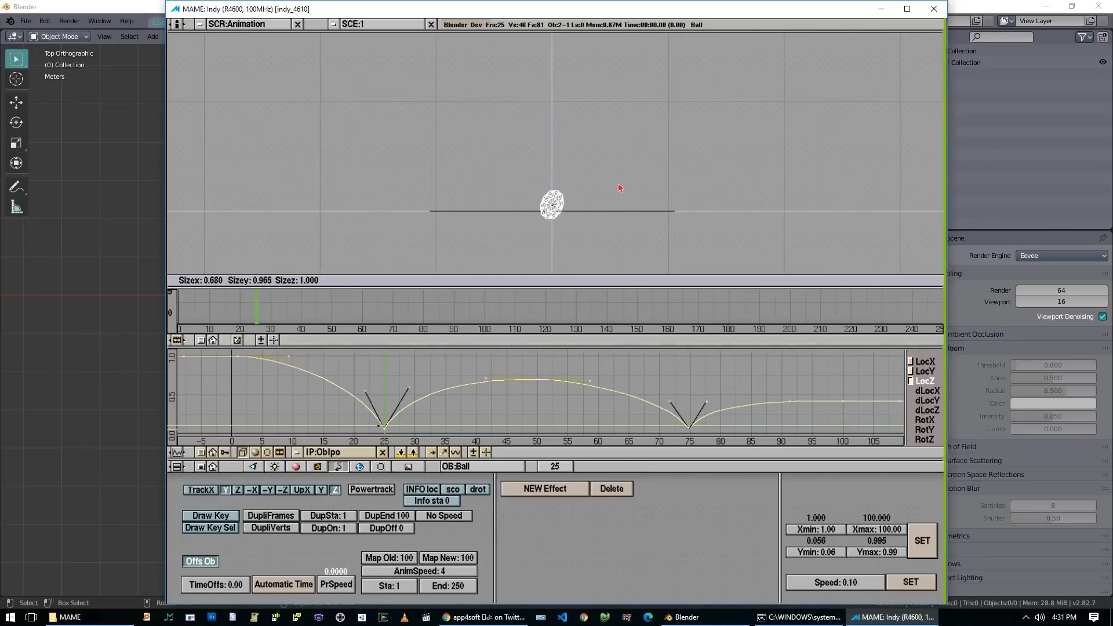
{"action": "key", "text": "Escape"}
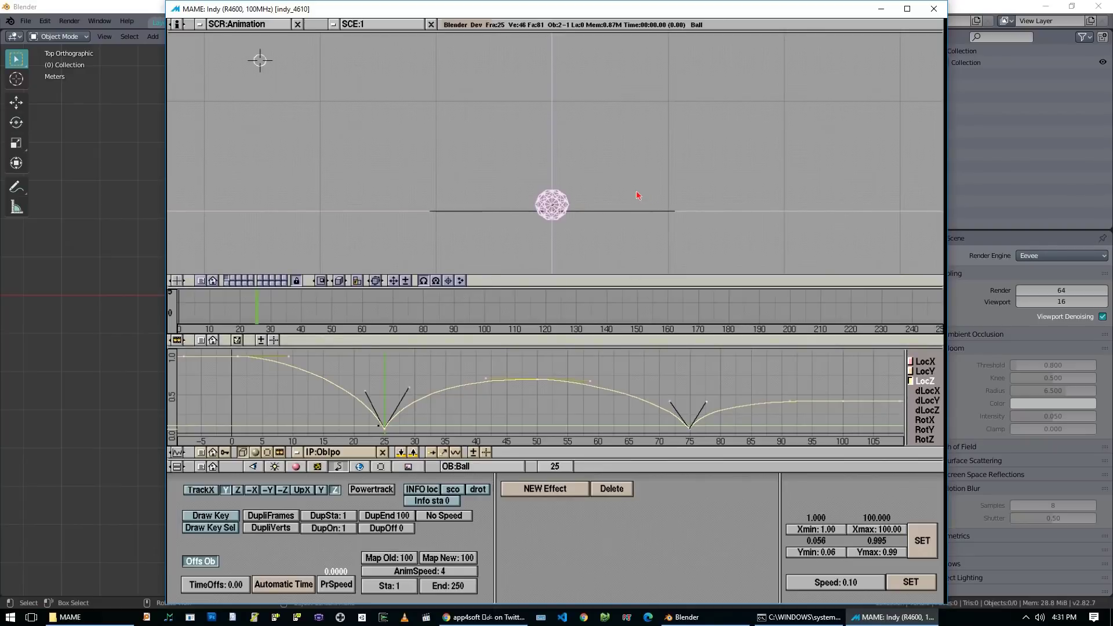
With its scale applied, squash the Ball to about 0.456 along Z at frame 25 and insert a Size key.
{"action": "key", "text": "ctrl+a"}
{"action": "left_click", "coordinate": [637, 194]}
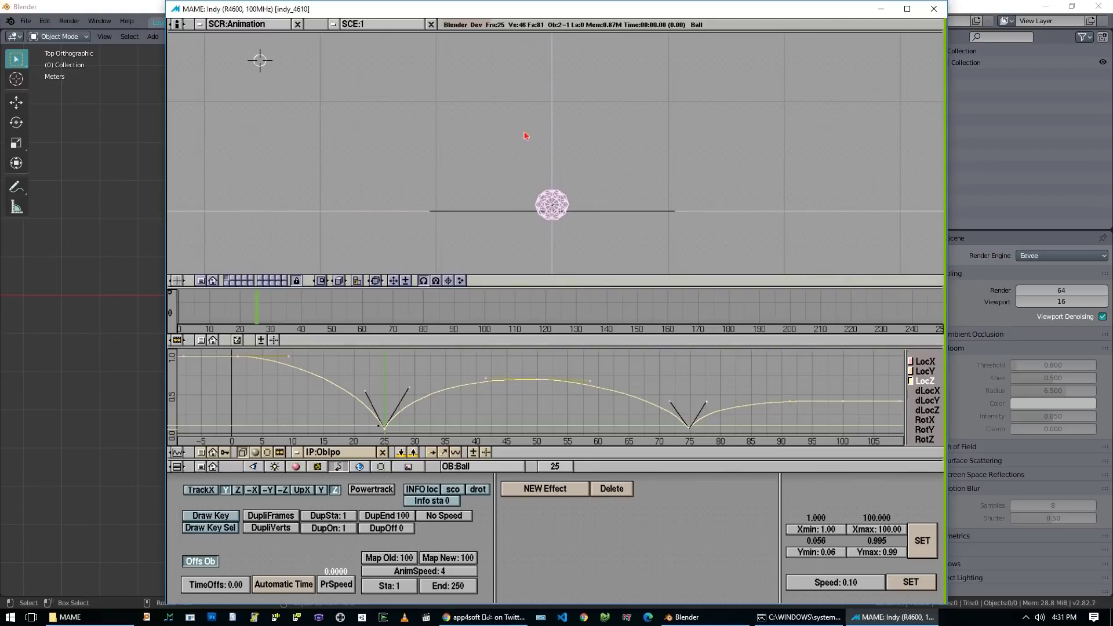
{"action": "key", "text": "s"}
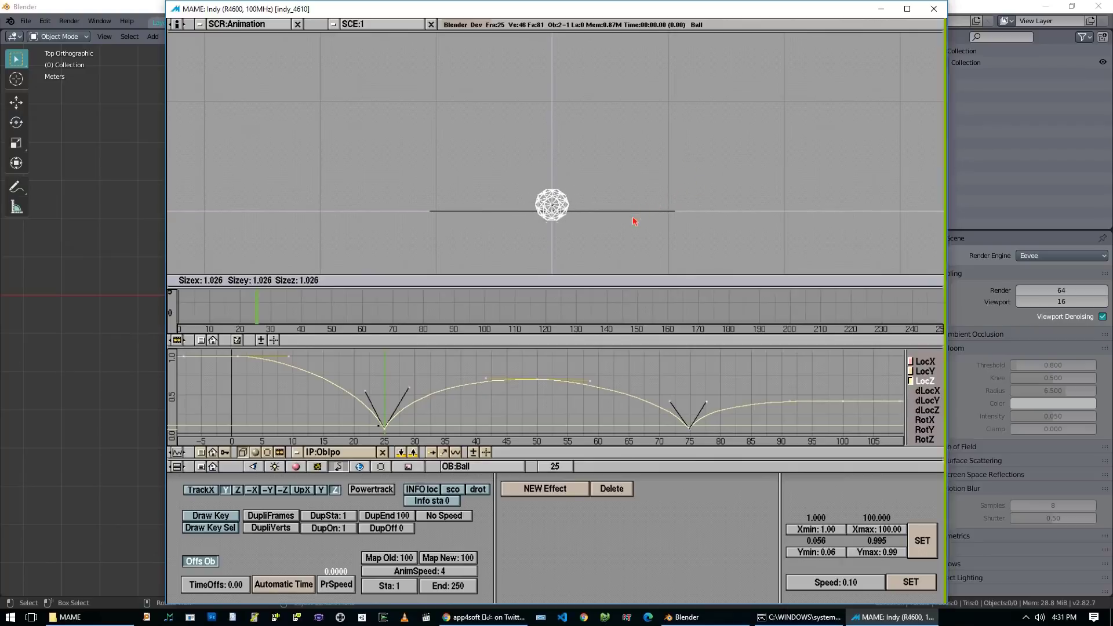
{"action": "key", "text": "z"}
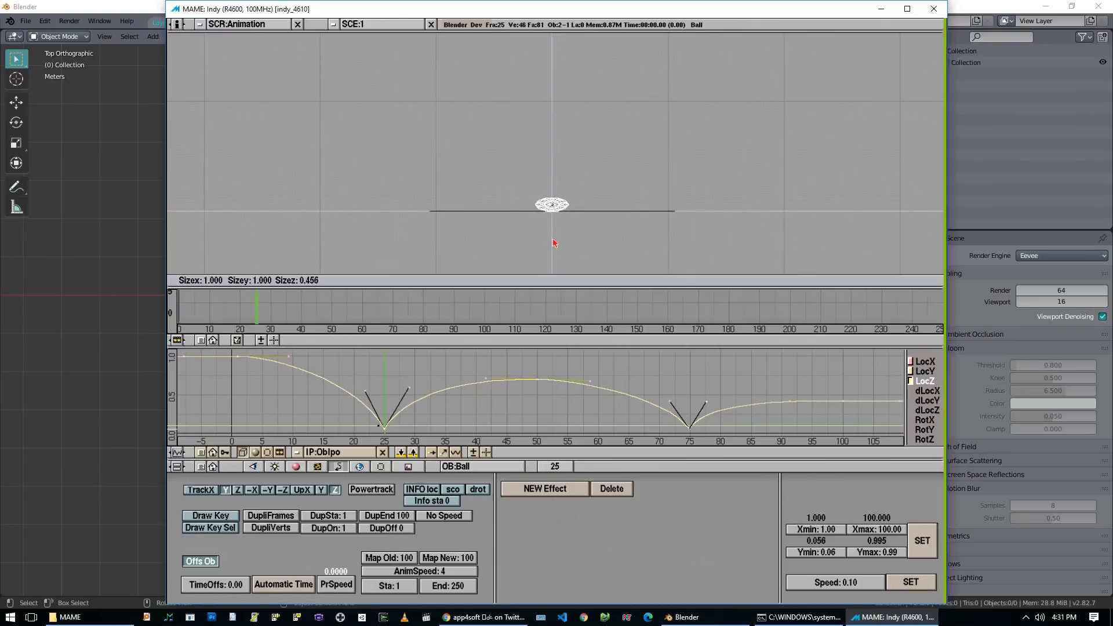
{"action": "left_click", "coordinate": [554, 240]}
{"action": "key", "text": "i"}
{"action": "left_click", "coordinate": [554, 240]}
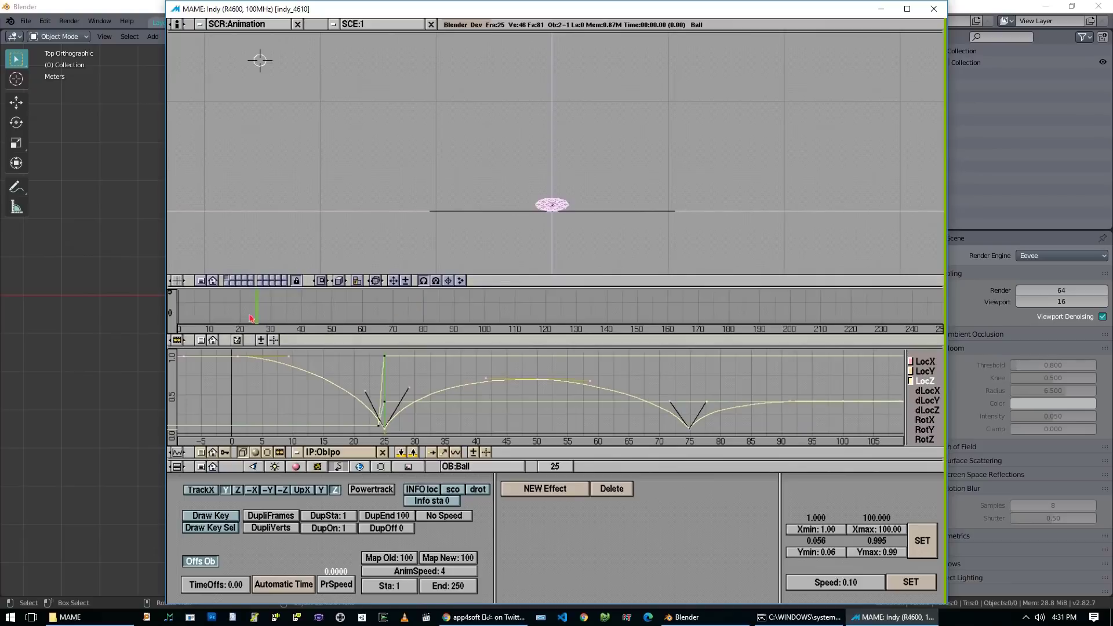
Return to frame 1 and play the animation to check the Ball's squash.
{"action": "mouse_move", "coordinate": [255, 309]}
{"action": "left_mouse_down"}
{"action": "mouse_move", "coordinate": [207, 313]}
{"action": "mouse_move", "coordinate": [294, 313]}
{"action": "mouse_move", "coordinate": [183, 313]}
{"action": "left_mouse_up"}
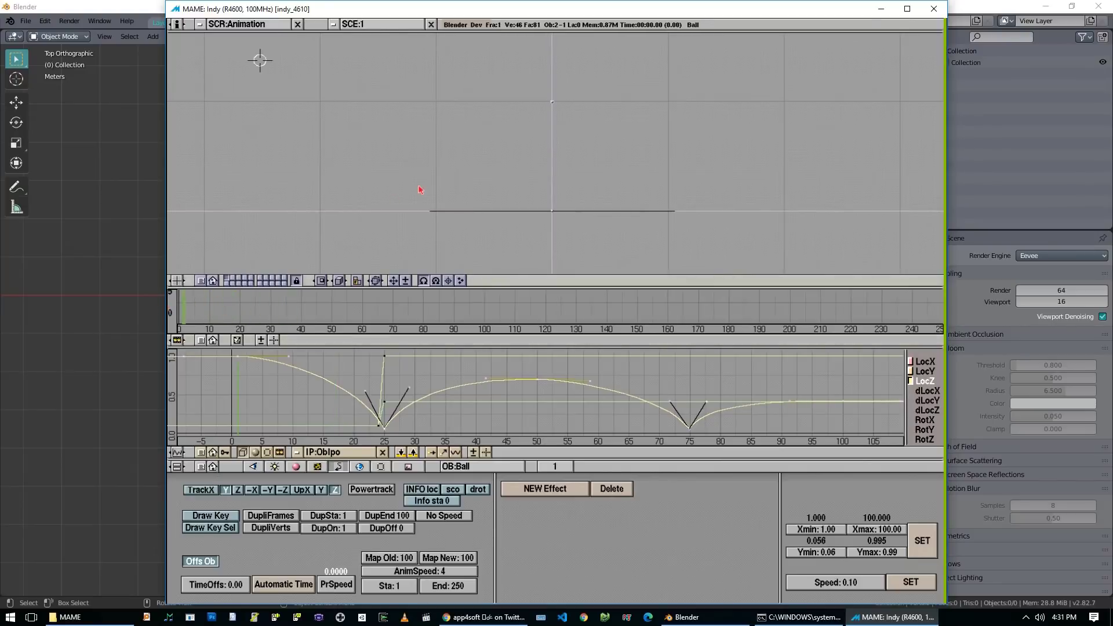
{"action": "key", "text": "alt+a"}
{"action": "key", "text": "alt+a"}
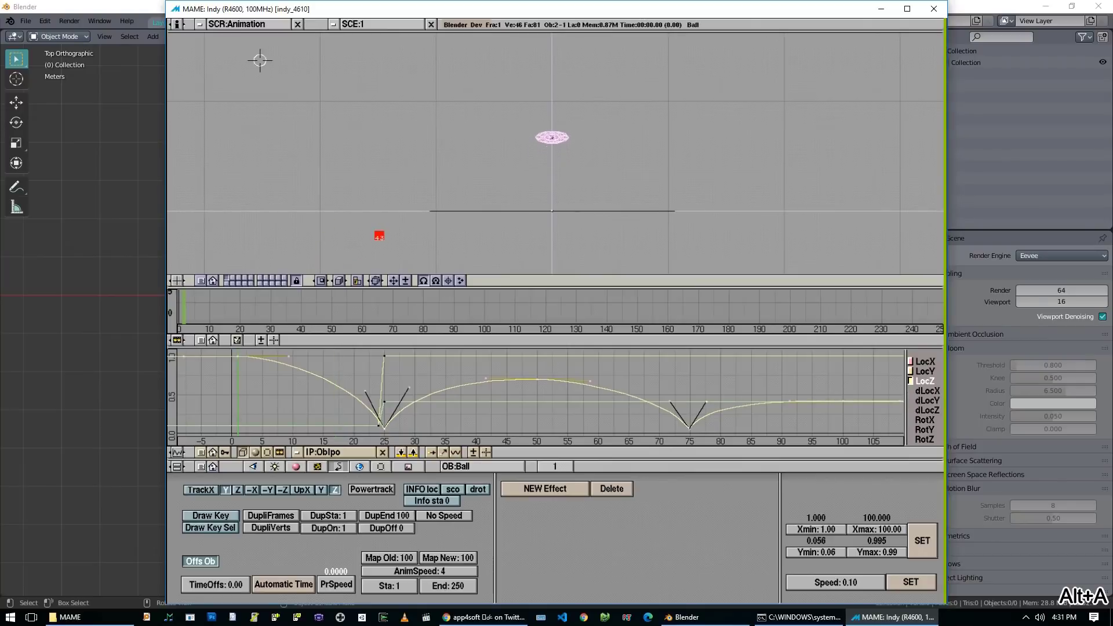
{"action": "key", "text": "Escape"}
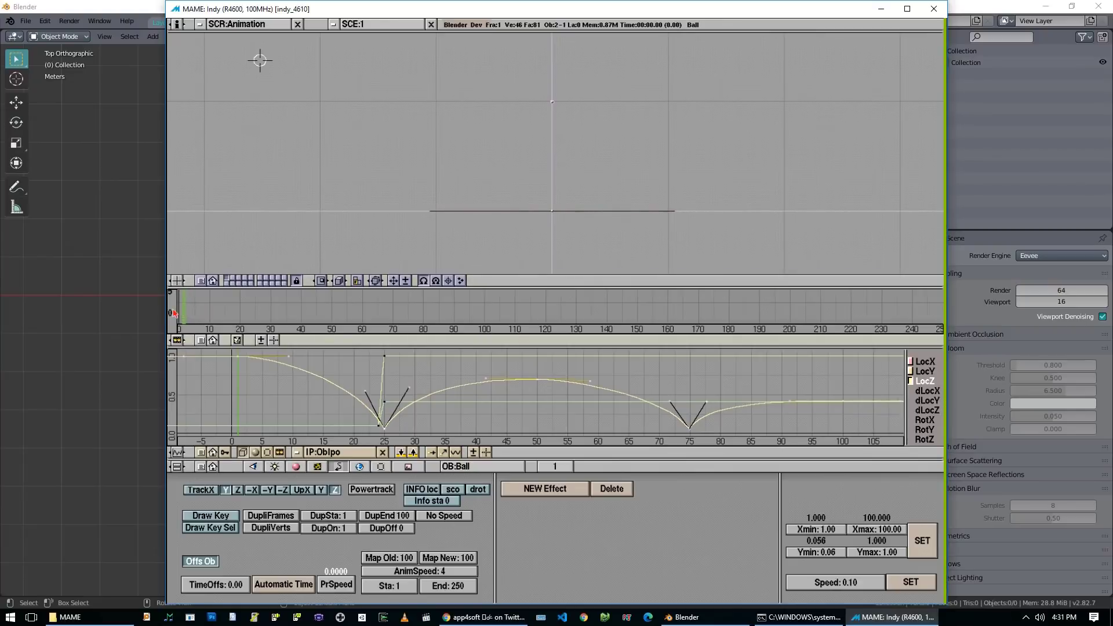
Show only the SizeX, SizeY and SizeZ curves of the Ball in the curve editor.
{"action": "scroll", "coordinate": [925, 405], "scroll_direction": "down", "scroll_amount": 3}
{"action": "scroll", "coordinate": [929, 401], "scroll_direction": "down", "scroll_amount": 2}
{"action": "left_click", "coordinate": [925, 421]}
{"action": "left_click", "coordinate": [927, 411]}
{"action": "left_click", "coordinate": [928, 401]}
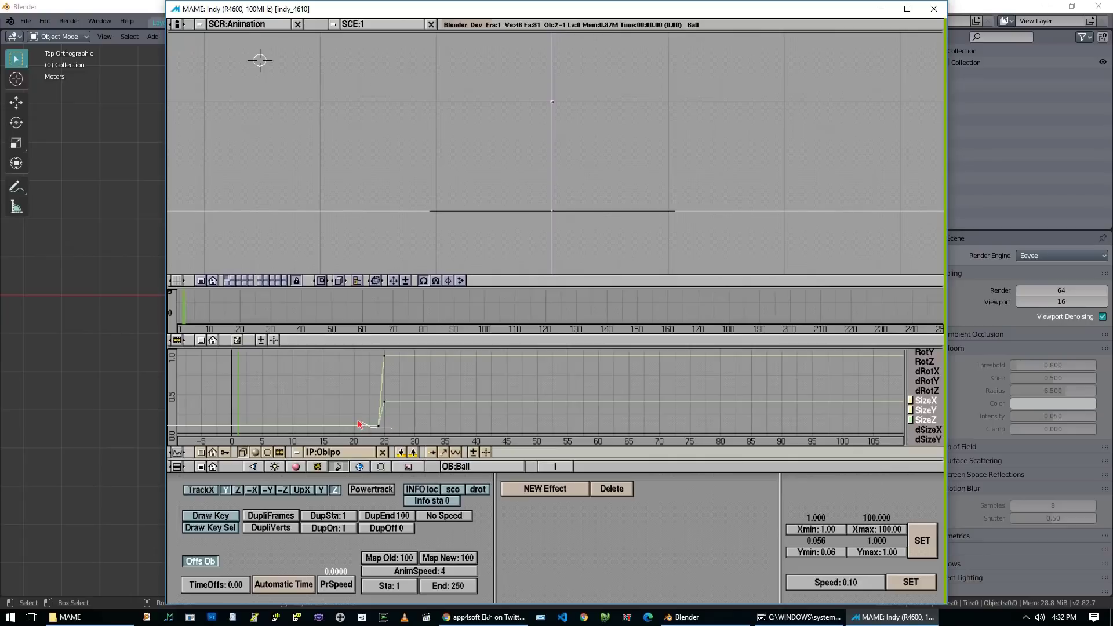
Raise two of the three overlapping Size keys at frame 24 vertically to a value of about 1.0.
{"action": "key", "text": "b"}
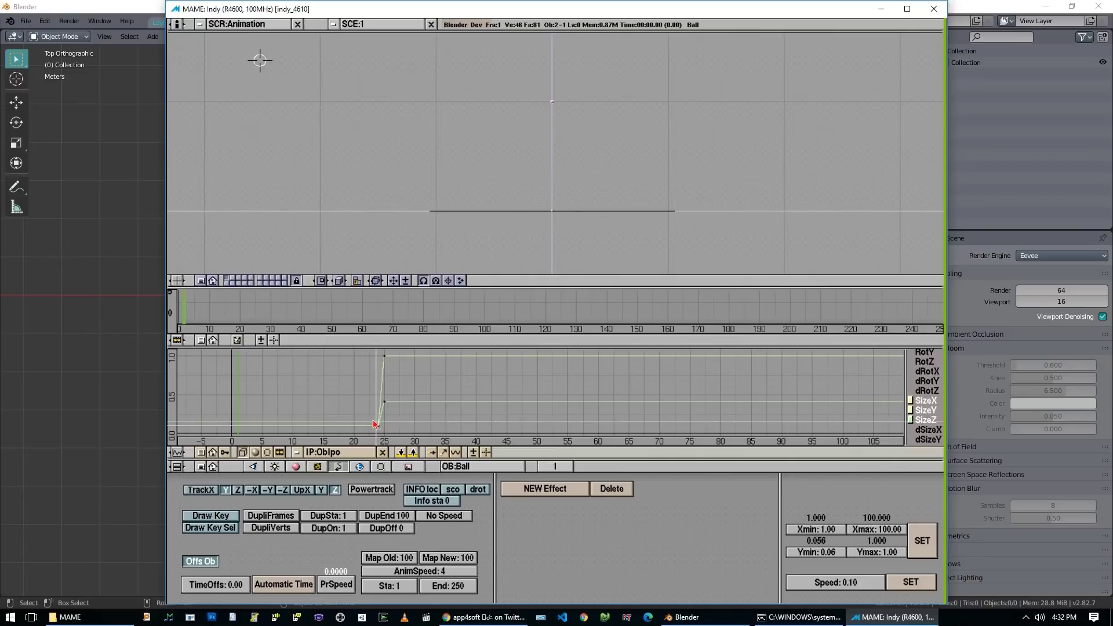
{"action": "key", "text": "Escape"}
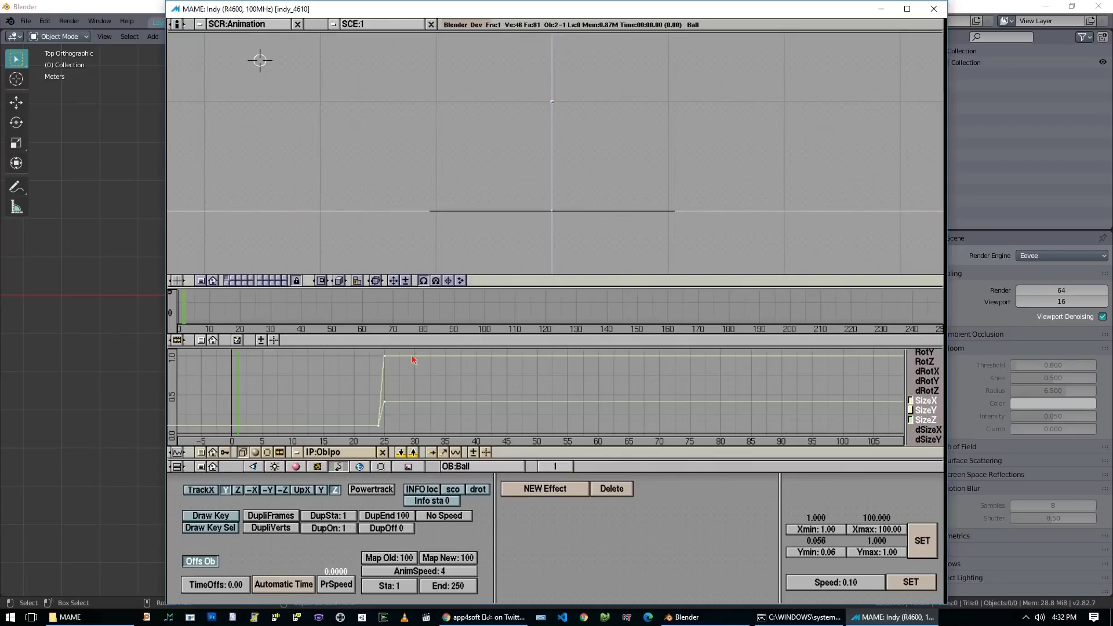
{"action": "right_click", "coordinate": [379, 425]}
{"action": "key", "text": "g"}
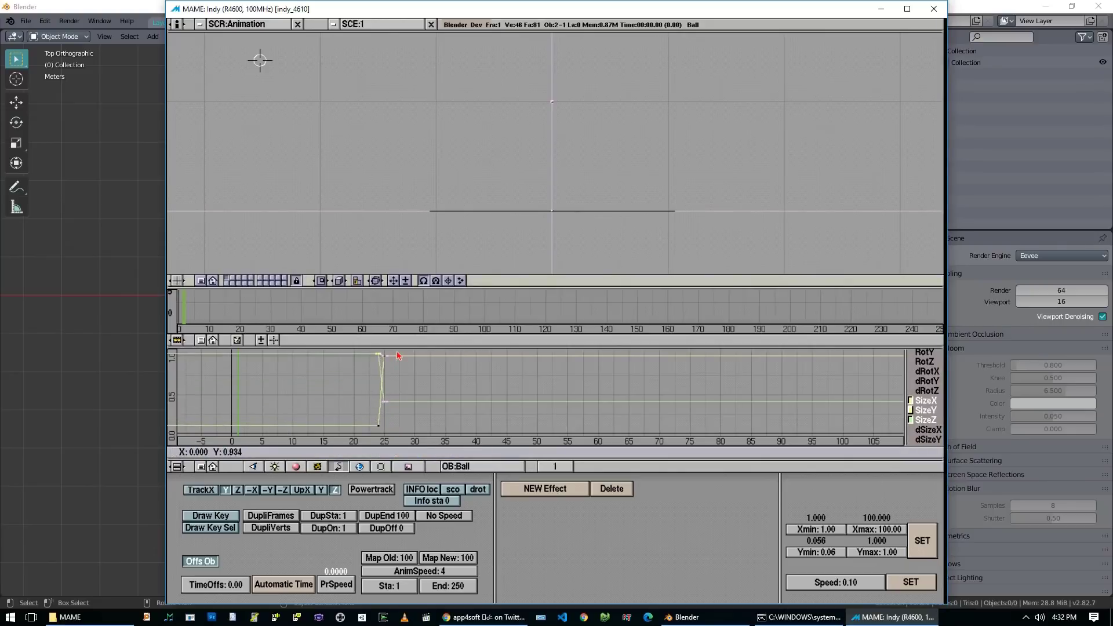
{"action": "left_click", "coordinate": [398, 357]}
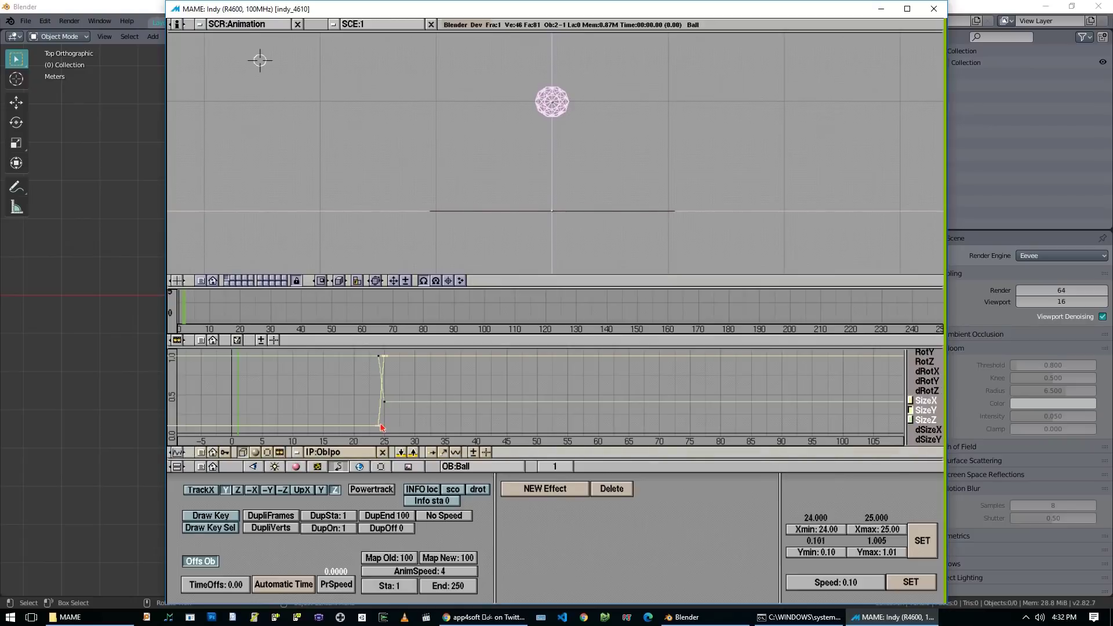
{"action": "key", "text": "g"}
{"action": "middle_click", "coordinate": [390, 397]}
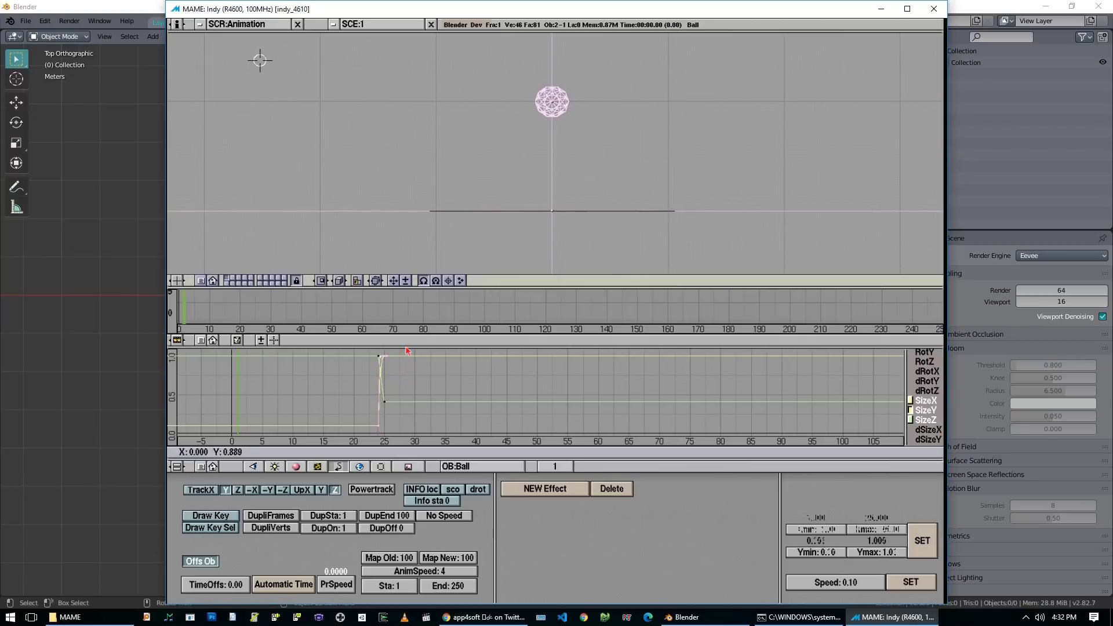
{"action": "left_click", "coordinate": [407, 348]}
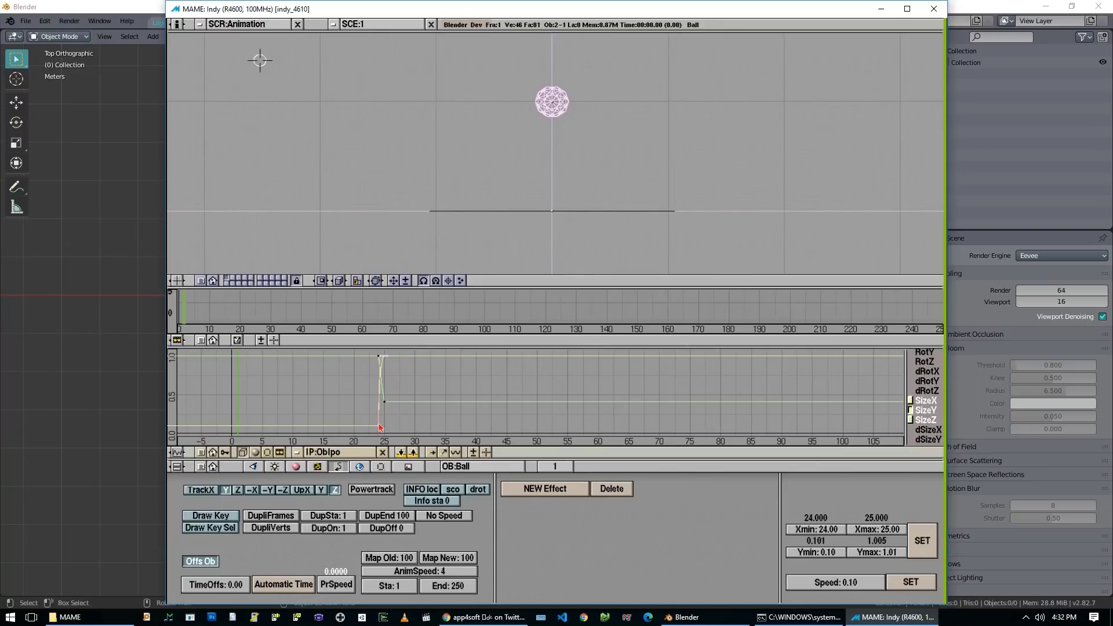
Erase the remaining low Size key at frame 24.
{"action": "mouse_move", "coordinate": [380, 429]}
{"action": "right_mouse_down"}
{"action": "mouse_move", "coordinate": [385, 366]}
{"action": "mouse_move", "coordinate": [349, 387]}
{"action": "mouse_move", "coordinate": [354, 405]}
{"action": "right_mouse_up"}
{"action": "key", "text": "x"}
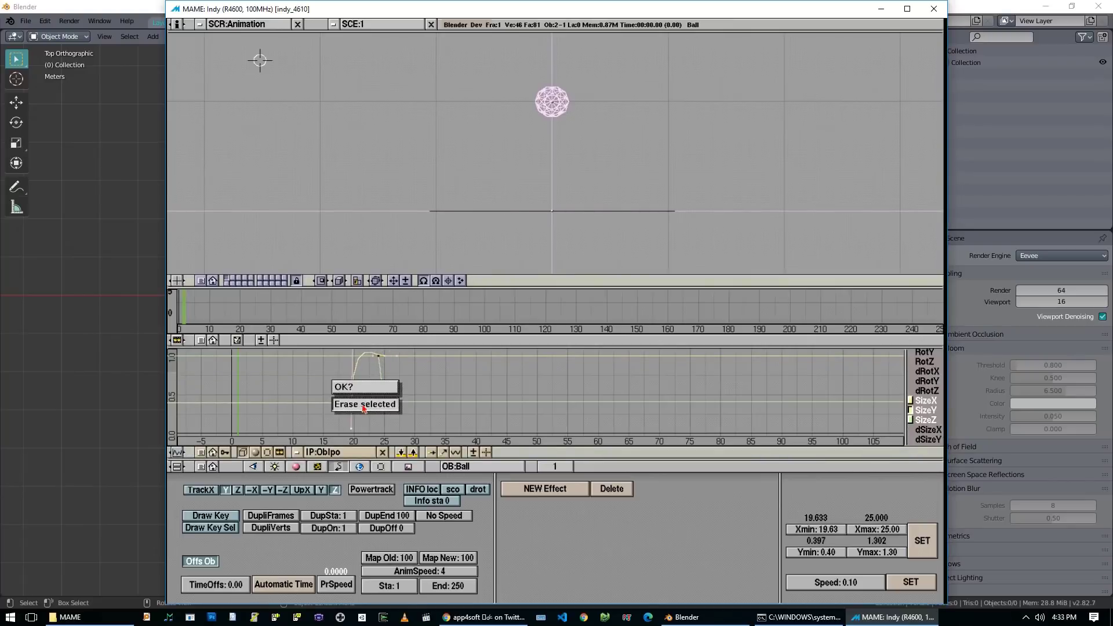
{"action": "left_click", "coordinate": [364, 408]}
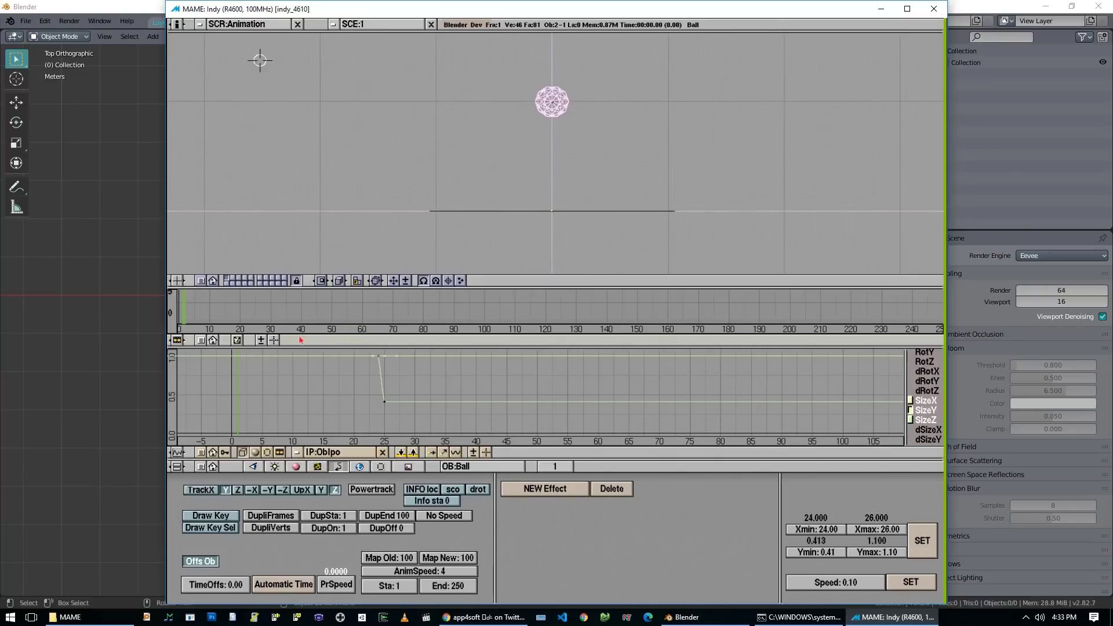
Check the Ball's size at frame 47, return to frame 1 and show only the SizeZ curve in the curve editor.
{"action": "left_click_drag", "start_coordinate": [264, 306], "coordinate": [323, 314]}
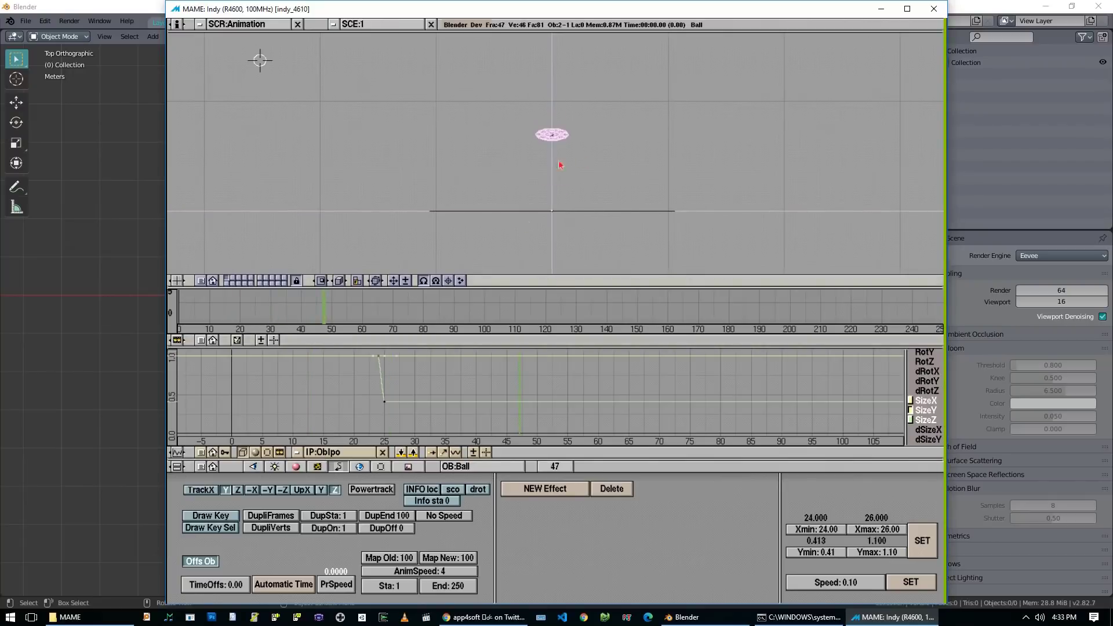
{"action": "left_click_drag", "start_coordinate": [333, 316], "coordinate": [167, 313]}
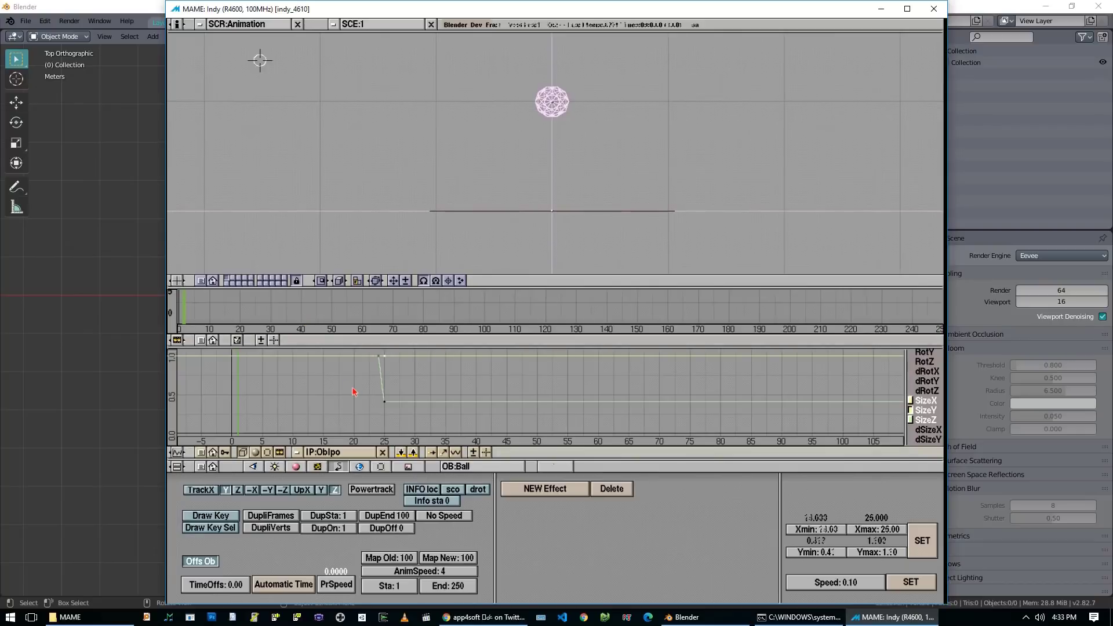
{"action": "right_click", "coordinate": [413, 402]}
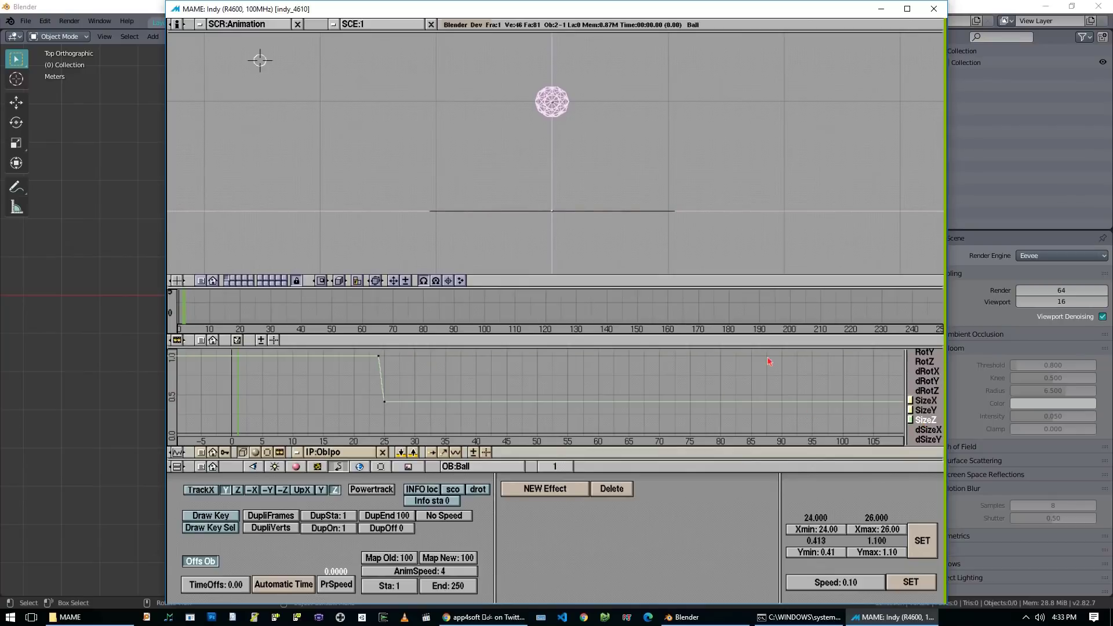
Compare the Ball's shape at frames 25 and 24, and play the animation from frame 1.
{"action": "left_click_drag", "start_coordinate": [244, 309], "coordinate": [257, 309]}
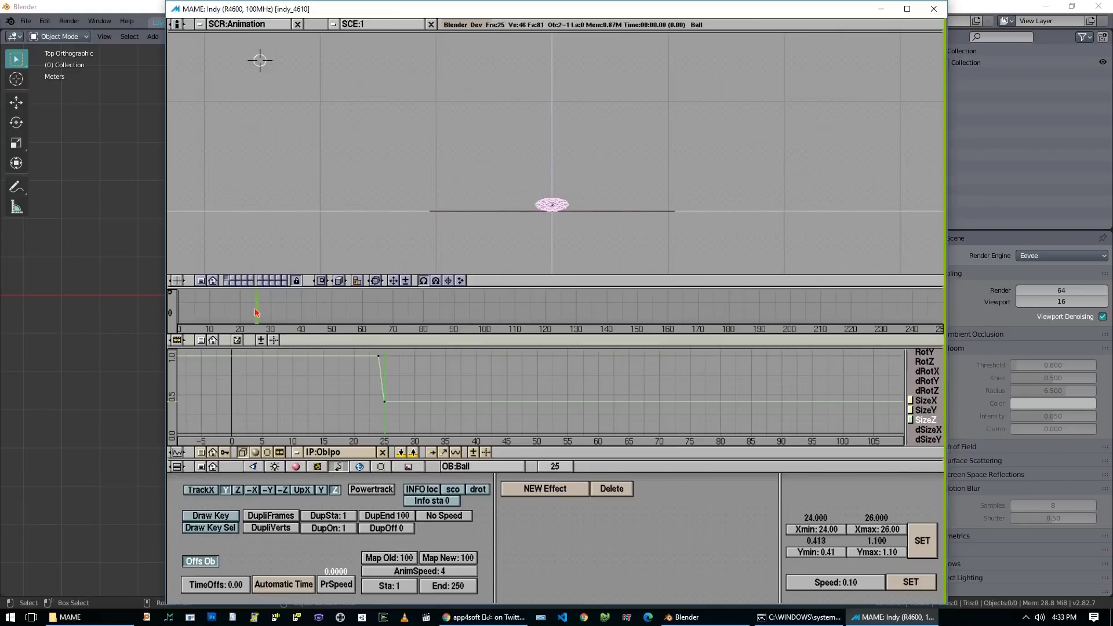
{"action": "left_click", "coordinate": [253, 312]}
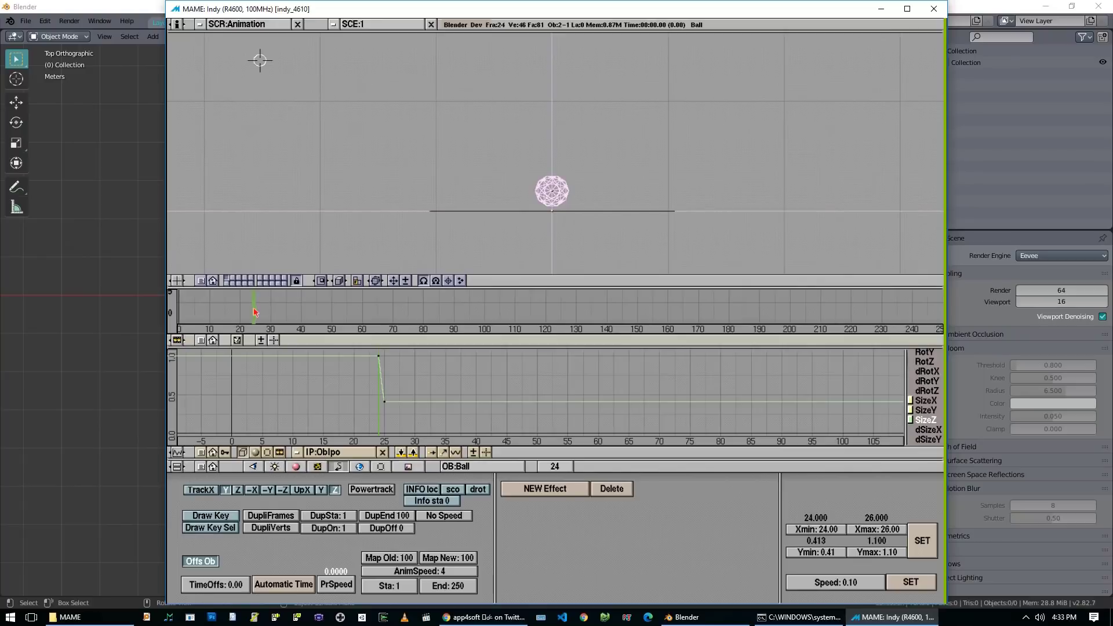
{"action": "left_click_drag", "start_coordinate": [255, 313], "coordinate": [182, 314]}
{"action": "key", "text": "alt+a"}
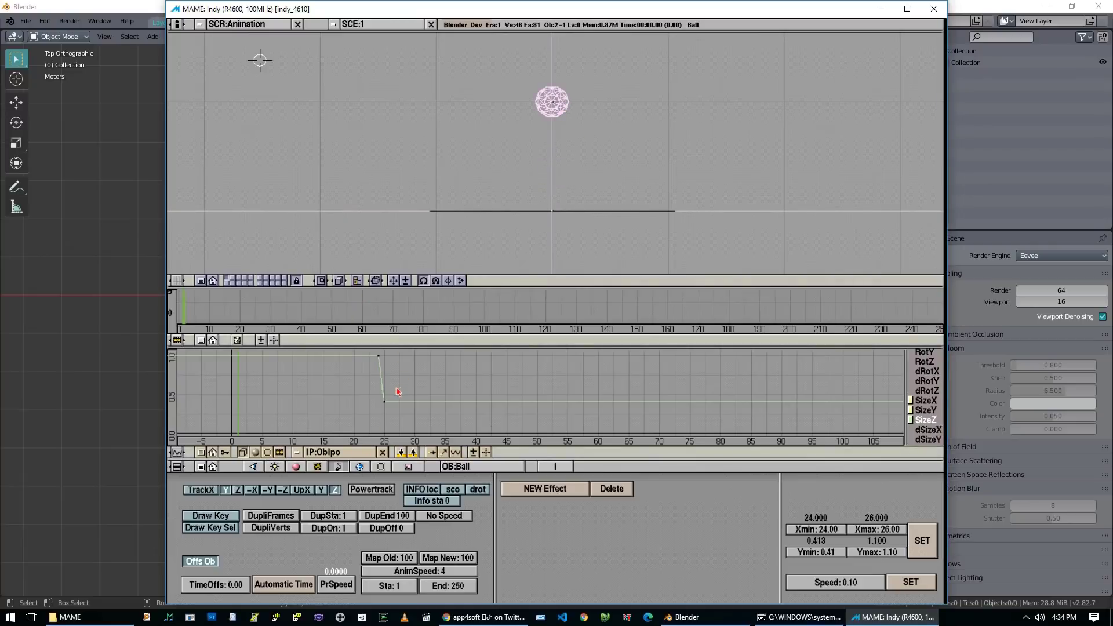
{"action": "left_click", "coordinate": [259, 312]}
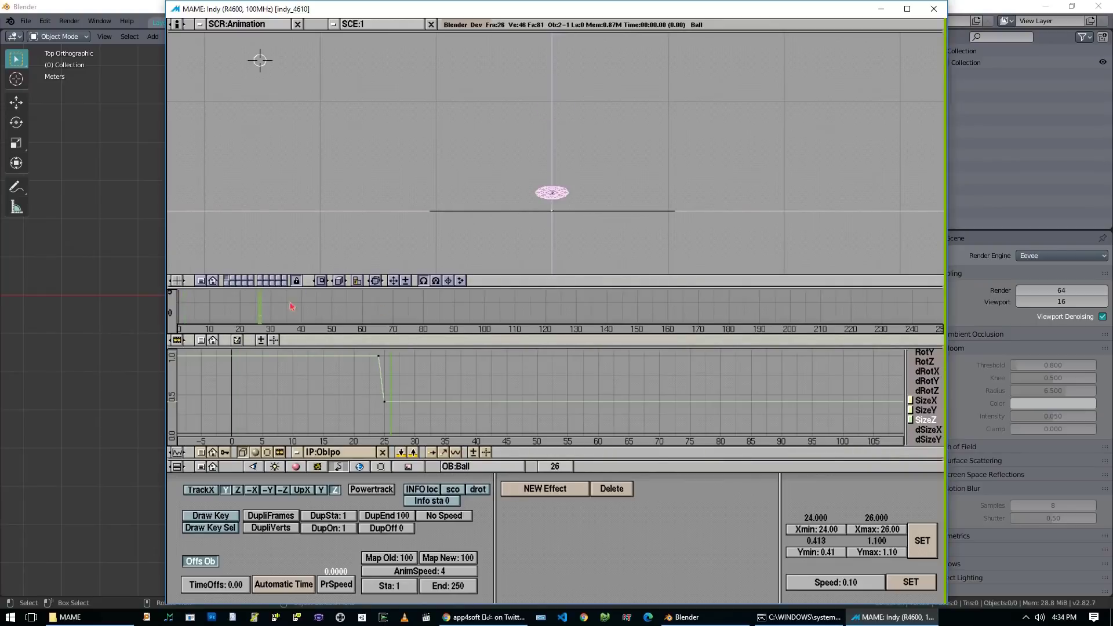
{"action": "key", "text": "s"}
{"action": "key", "text": "x"}
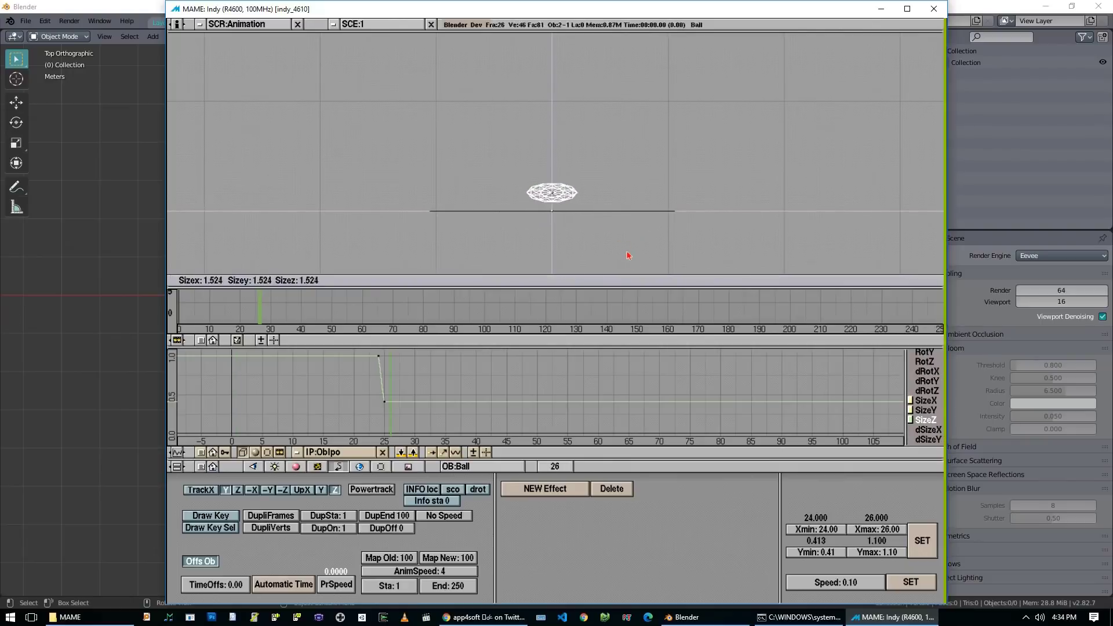
{"action": "key", "text": "z"}
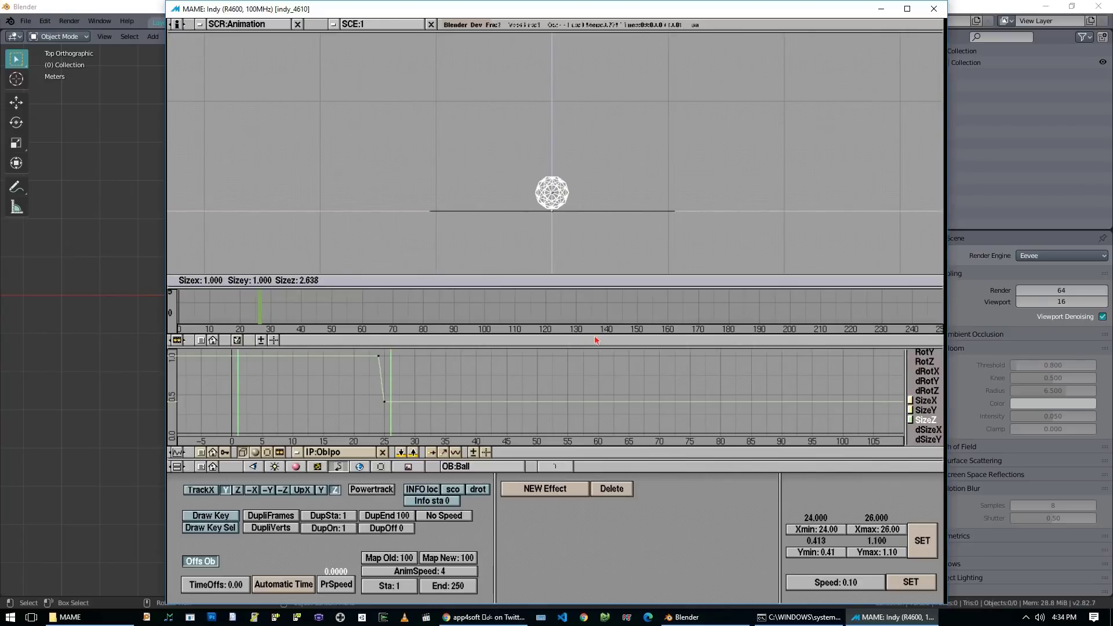
{"action": "key", "text": "Escape"}
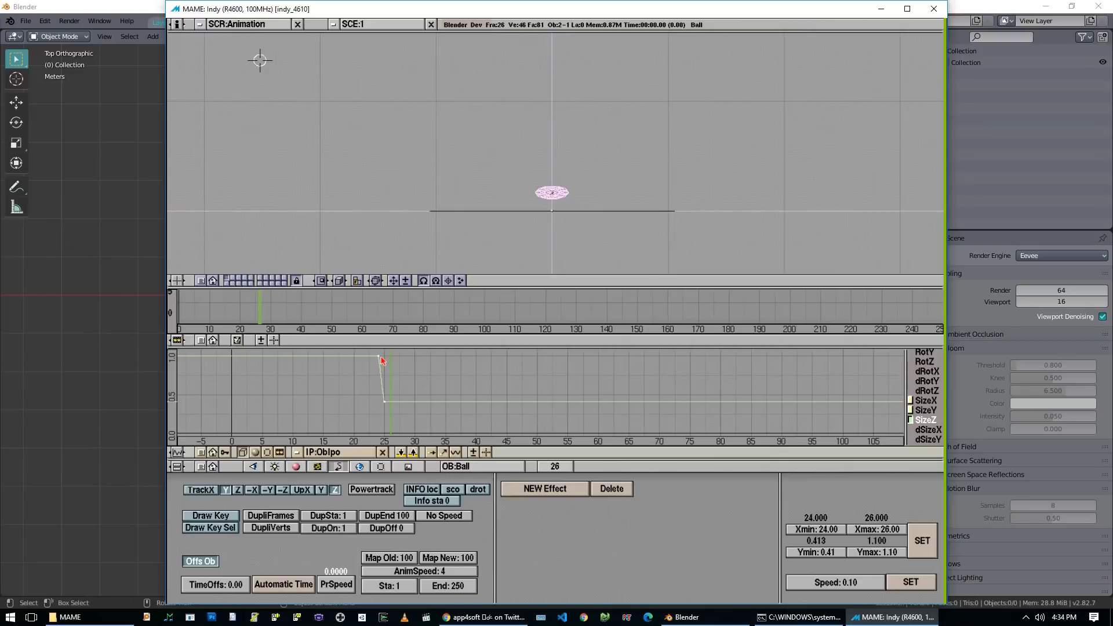
Duplicate the SizeZ key at frame 24 and place the copy horizontally at about frame 26.
{"action": "key", "text": "Tab"}
{"action": "key", "text": "g"}
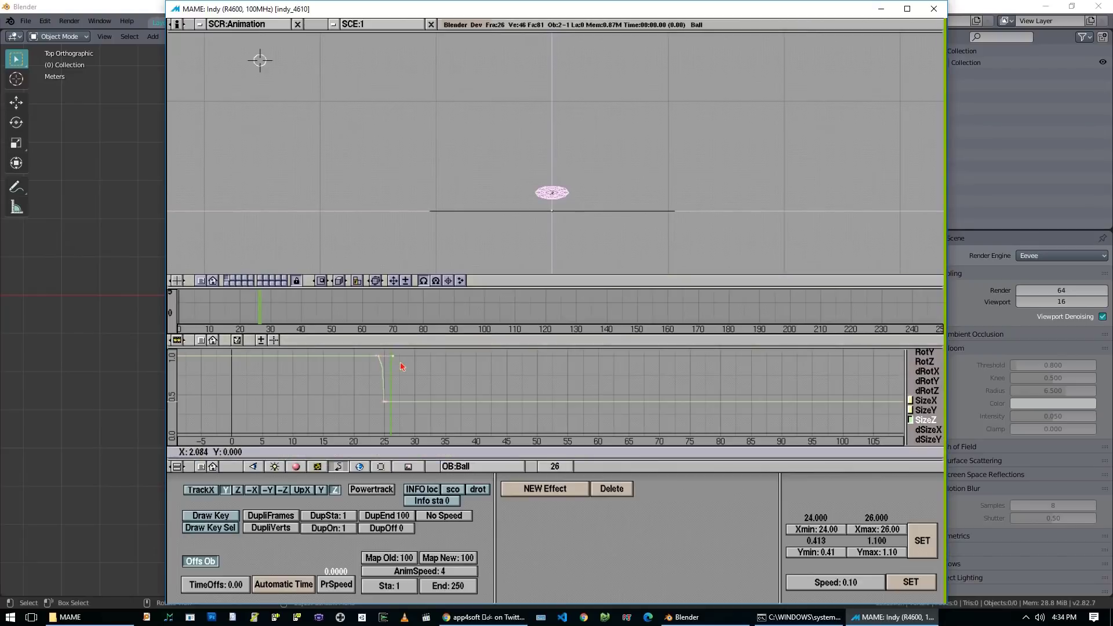
{"action": "left_click", "coordinate": [373, 359]}
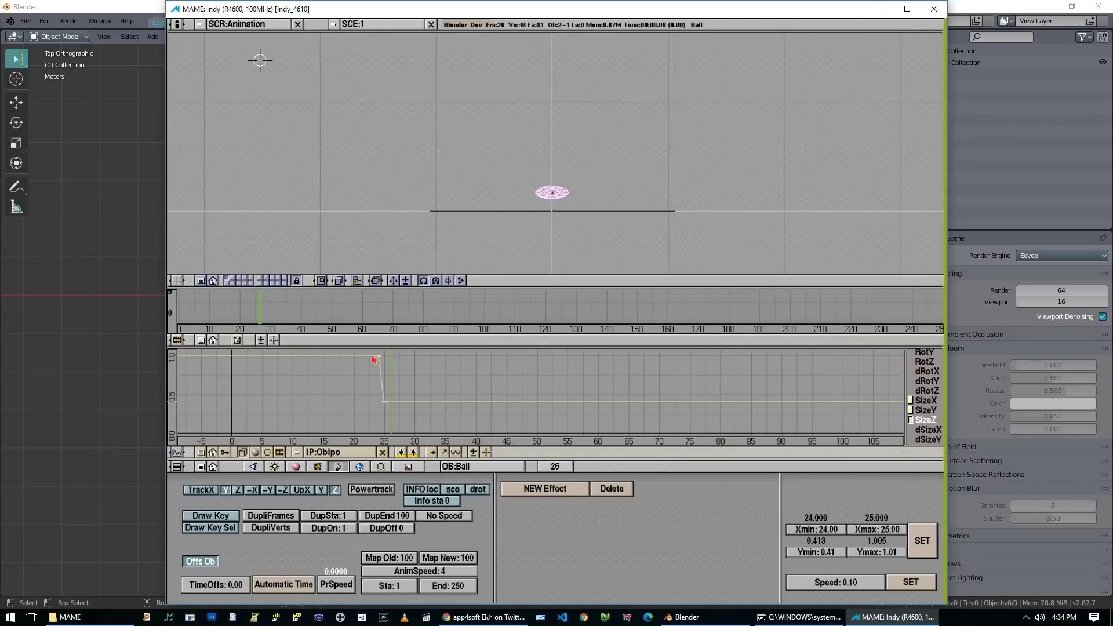
{"action": "key", "text": "g"}
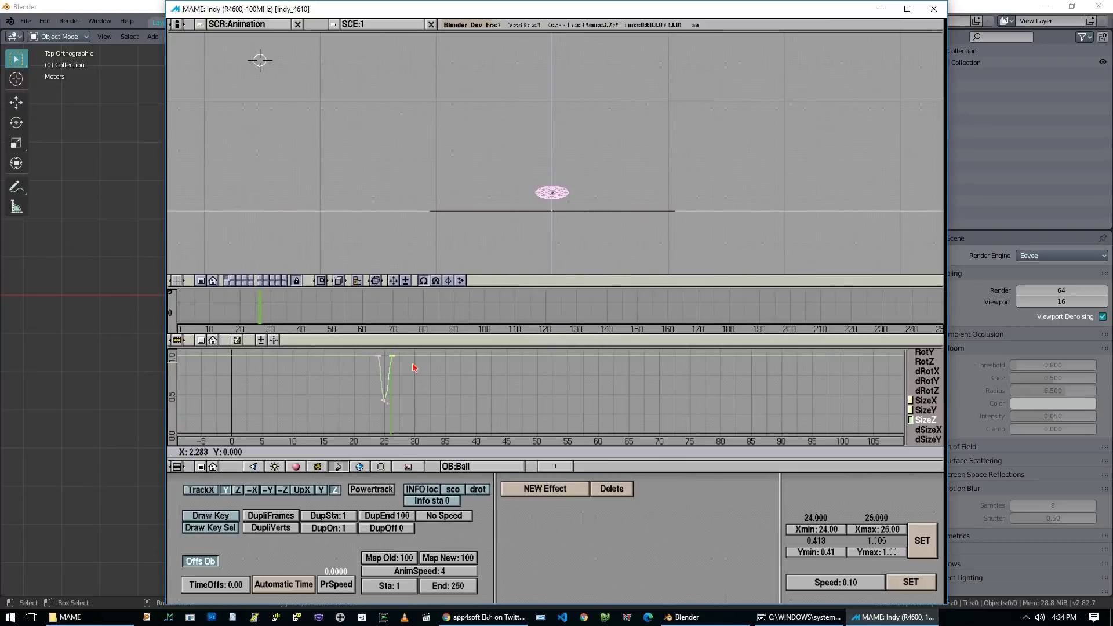
{"action": "left_click", "coordinate": [392, 357]}
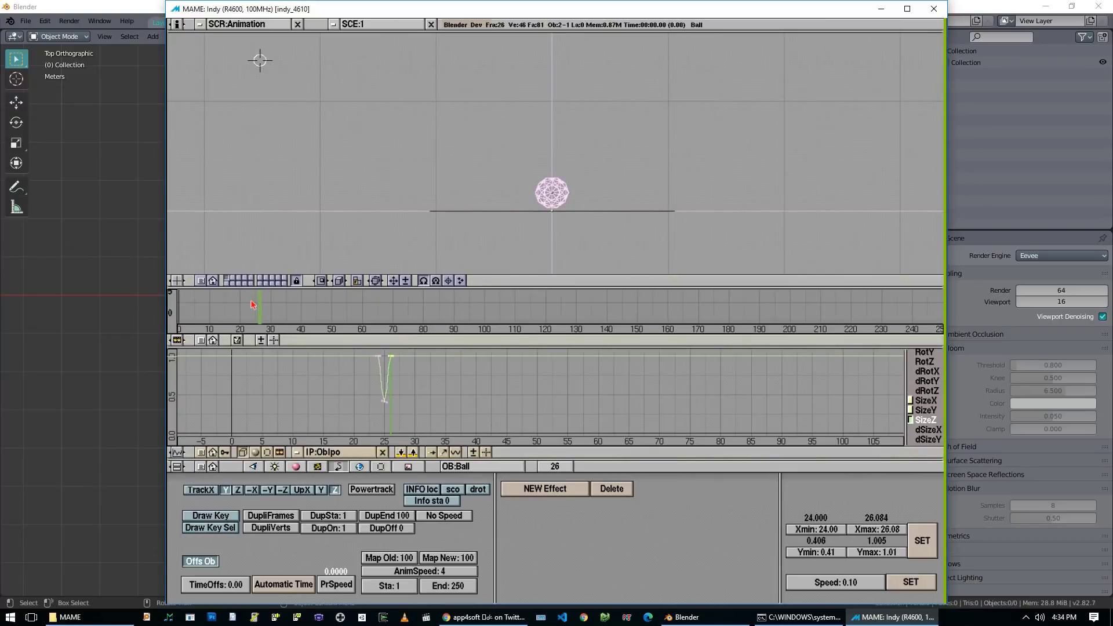
Return to frame 1 and play the animation several times to review the squash at the first impact.
{"action": "key", "text": "shift+Left"}
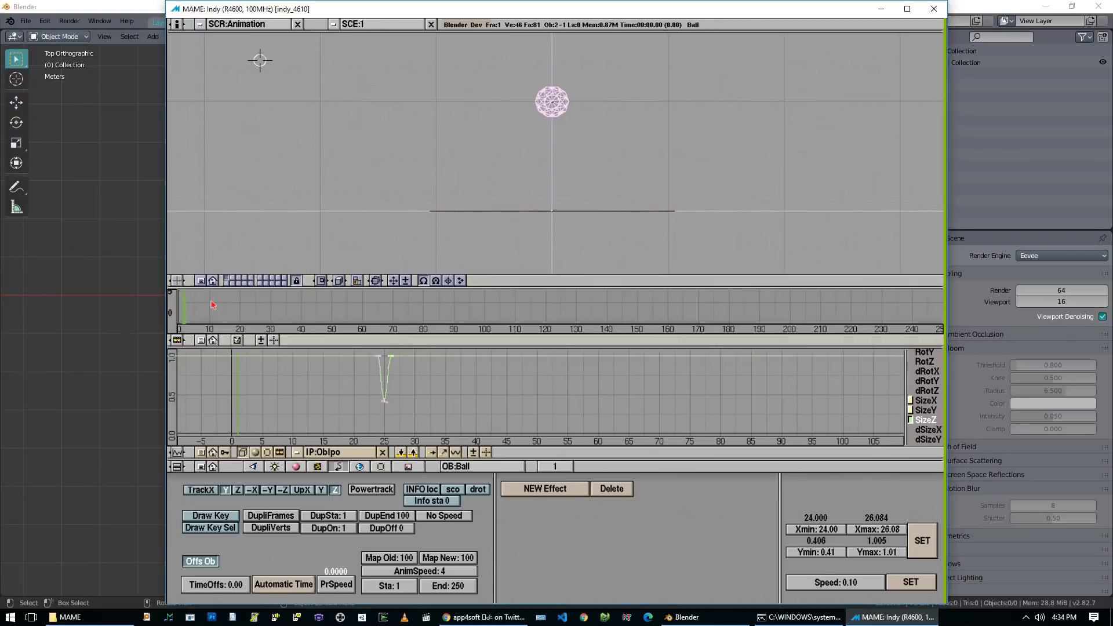
{"action": "key", "text": "alt+a"}
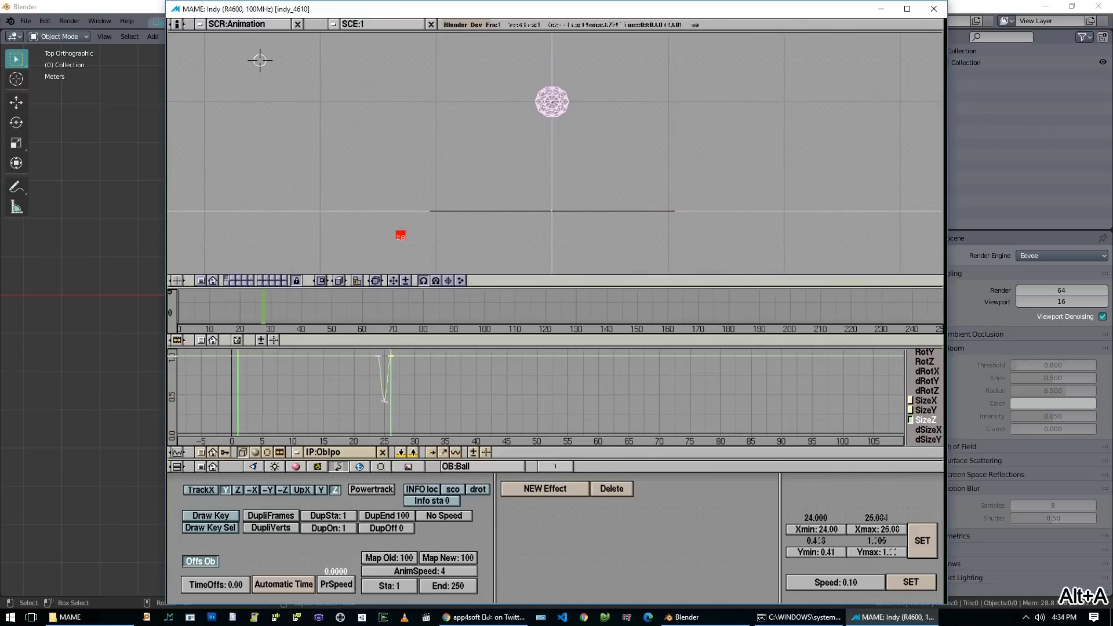
{"action": "key", "text": "Escape"}
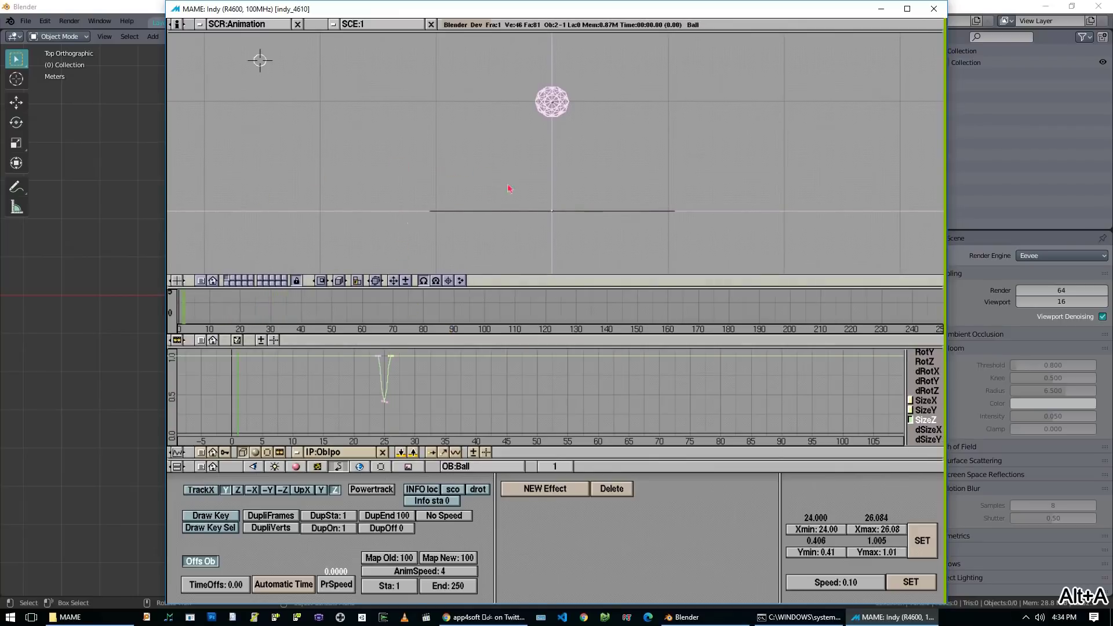
{"action": "key", "text": "alt+a"}
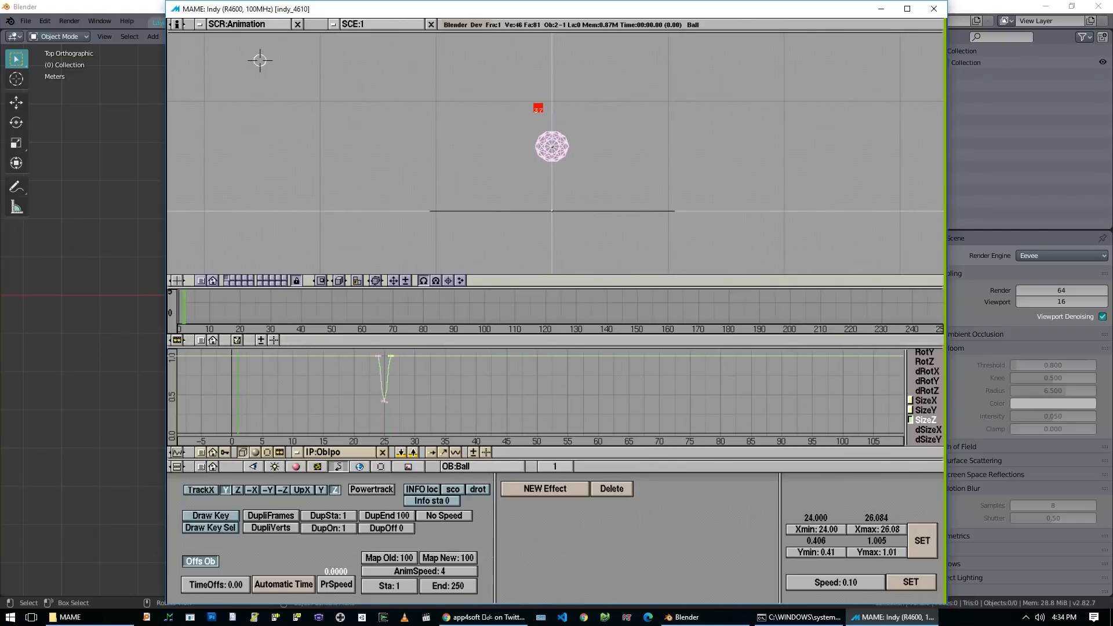
{"action": "key", "text": "alt+a"}
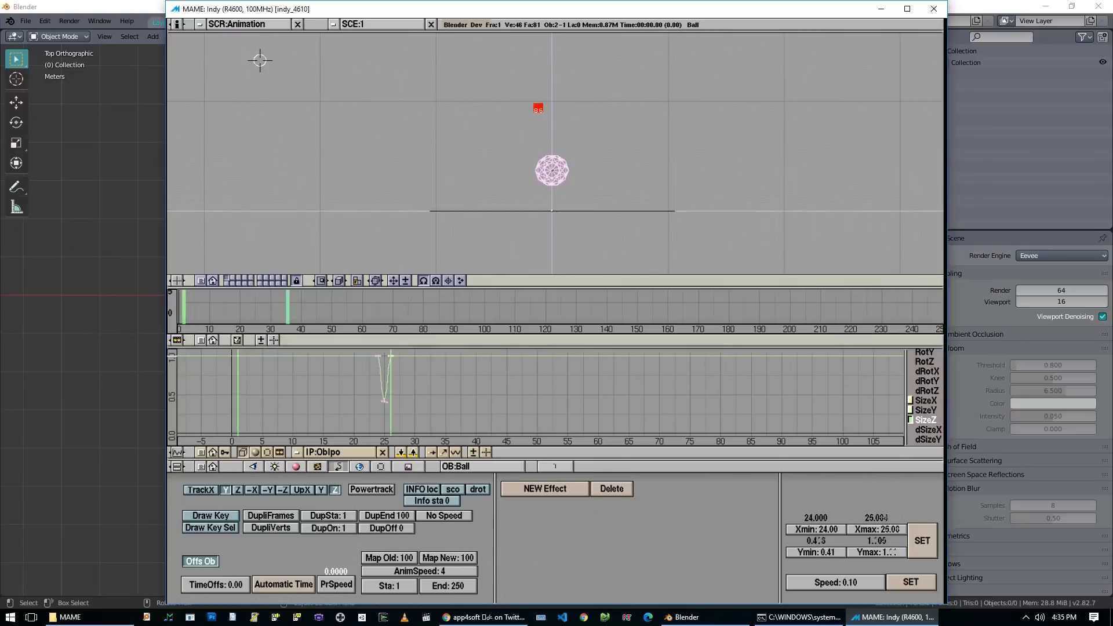
{"action": "key", "text": "alt+a"}
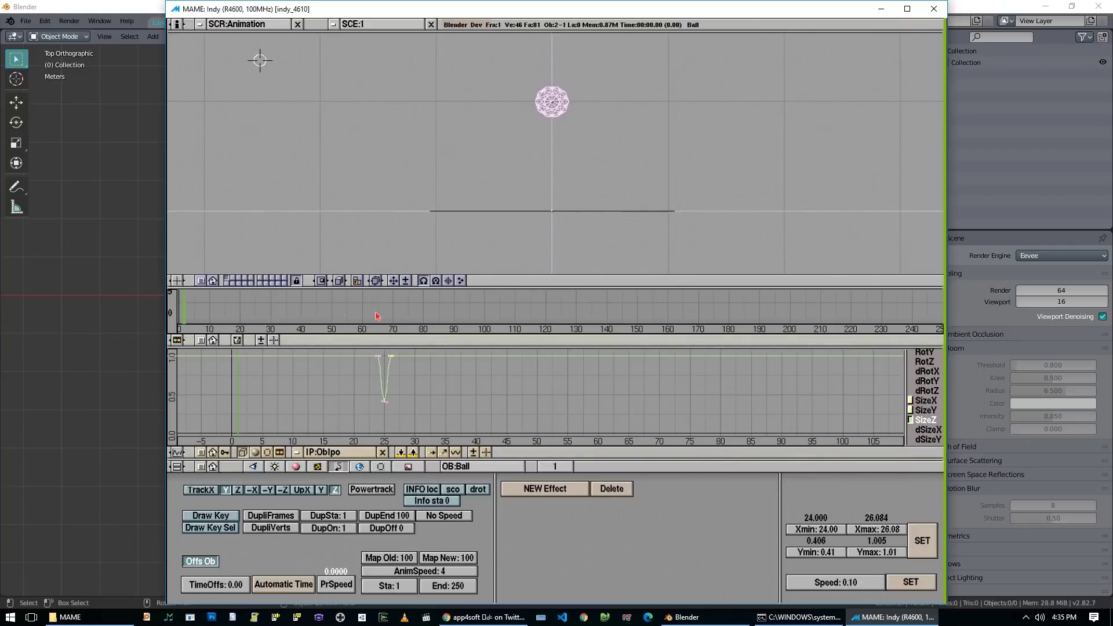
Duplicate the three SizeZ squash keys around frame 25 and place the copies around frame 75, keeping their values.
{"action": "mouse_move", "coordinate": [404, 312]}
{"action": "left_mouse_down"}
{"action": "mouse_move", "coordinate": [423, 313]}
{"action": "mouse_move", "coordinate": [408, 314]}
{"action": "left_mouse_up"}
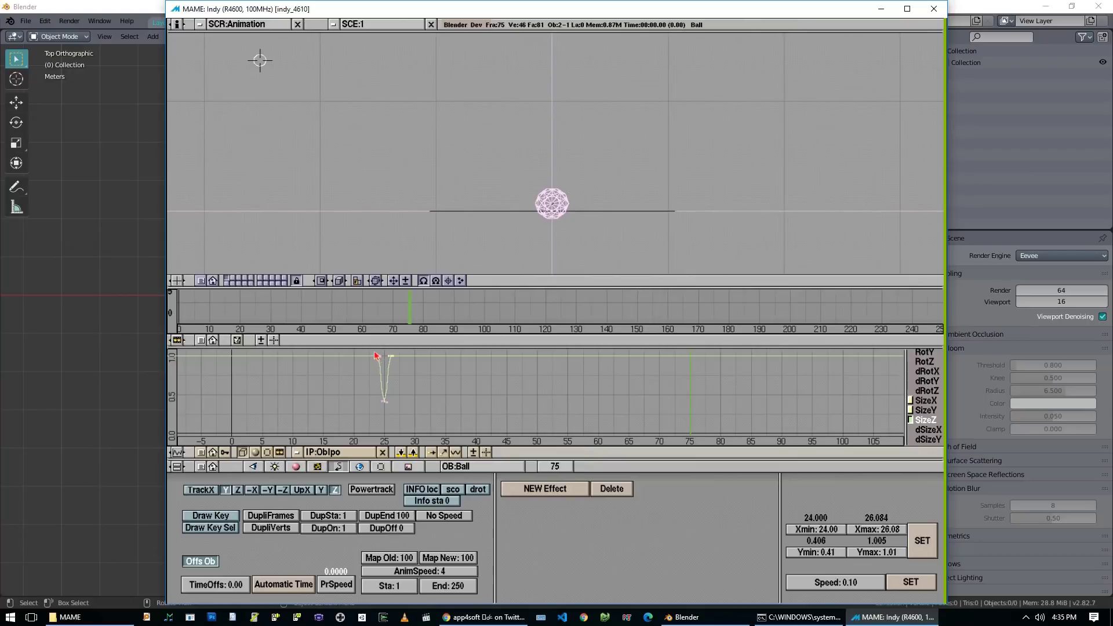
{"action": "key", "text": "b"}
{"action": "left_click_drag", "start_coordinate": [373, 352], "coordinate": [413, 433]}
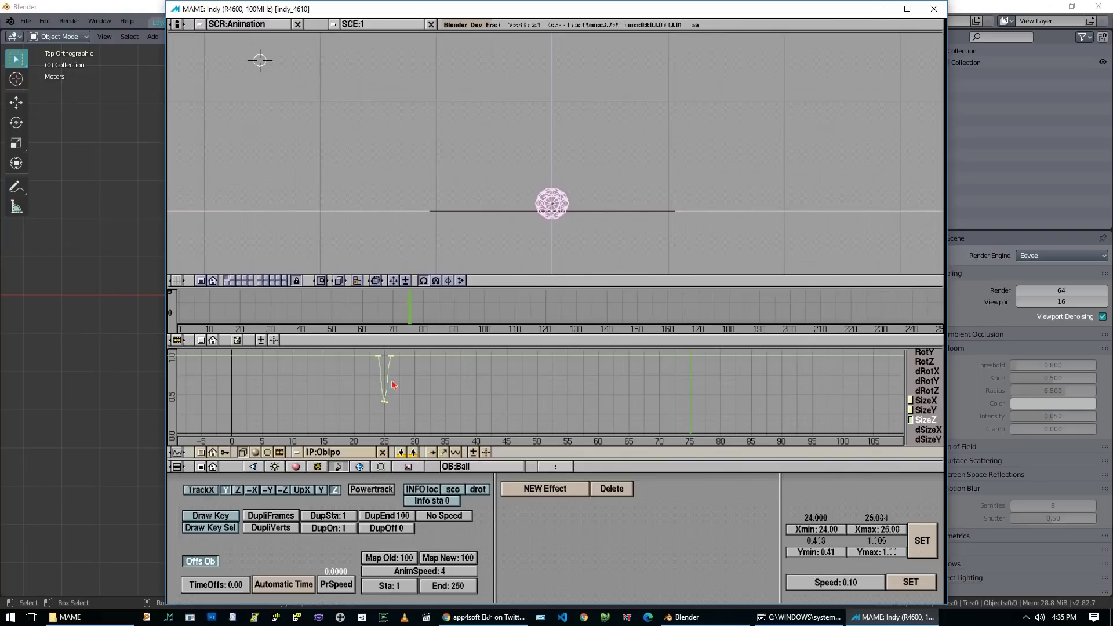
{"action": "key", "text": "shift+d"}
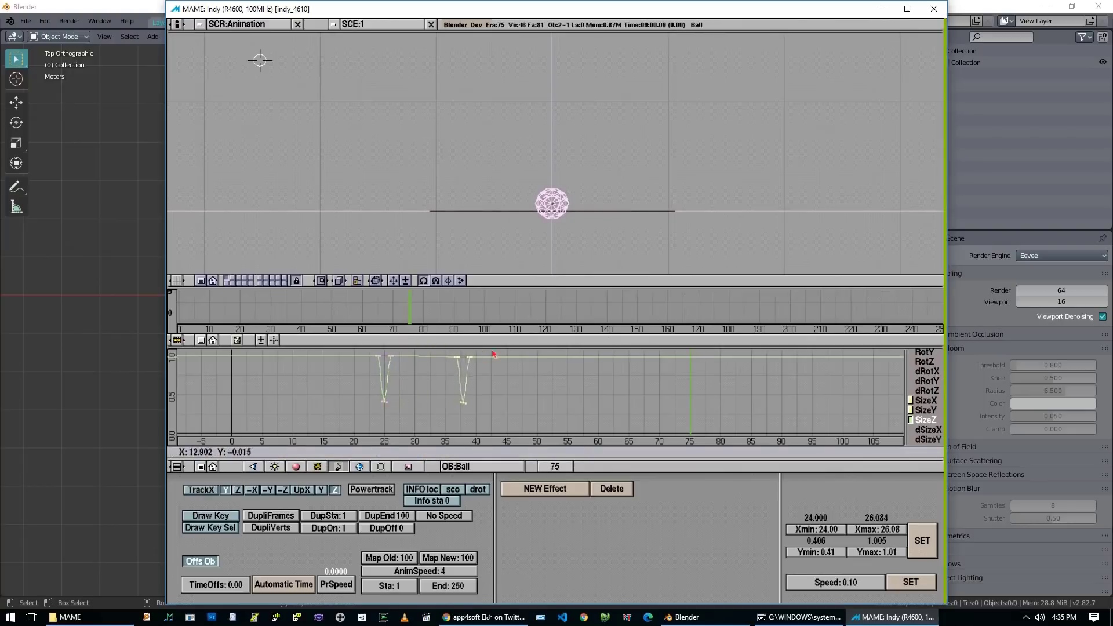
{"action": "middle_click", "coordinate": [646, 369]}
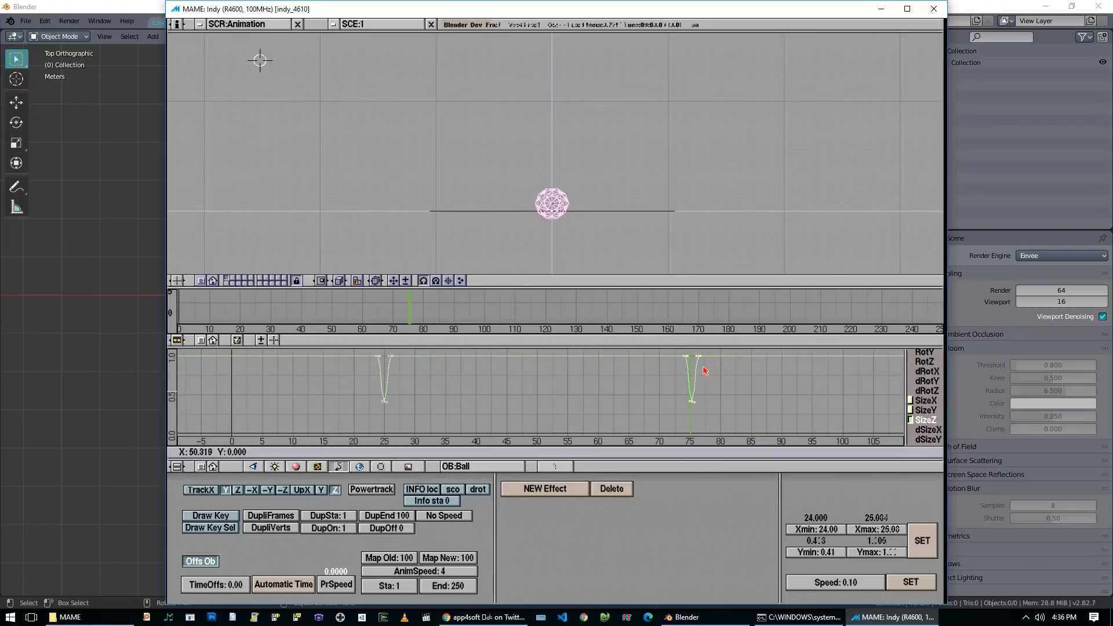
{"action": "left_click", "coordinate": [702, 370]}
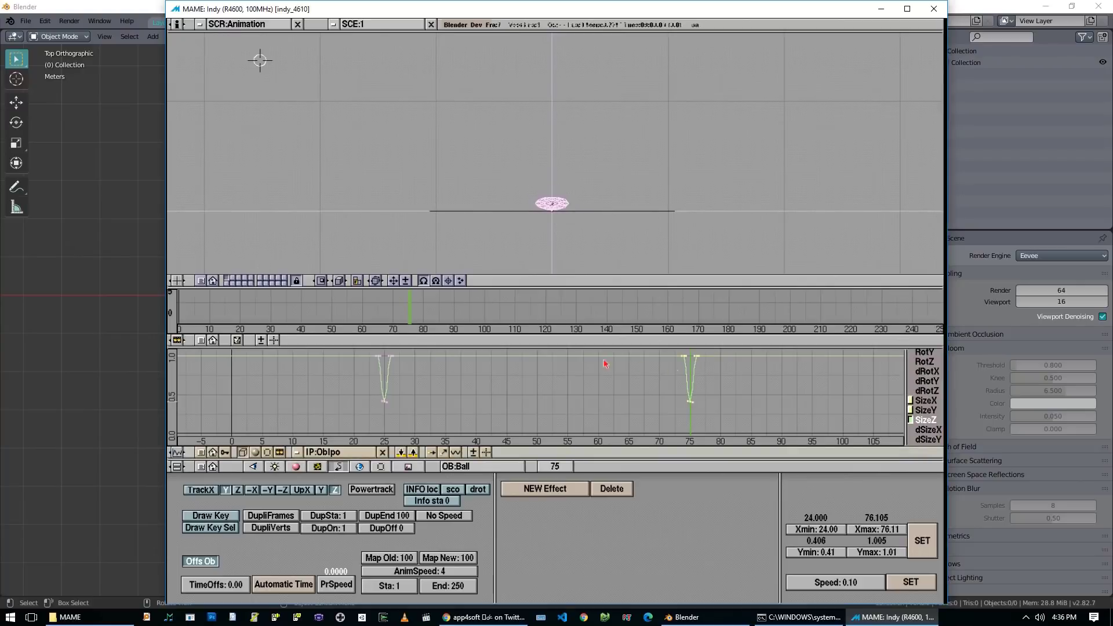
Return to frame 1 and play the animation to check the squash at both impacts.
{"action": "left_click_drag", "start_coordinate": [247, 302], "coordinate": [188, 303]}
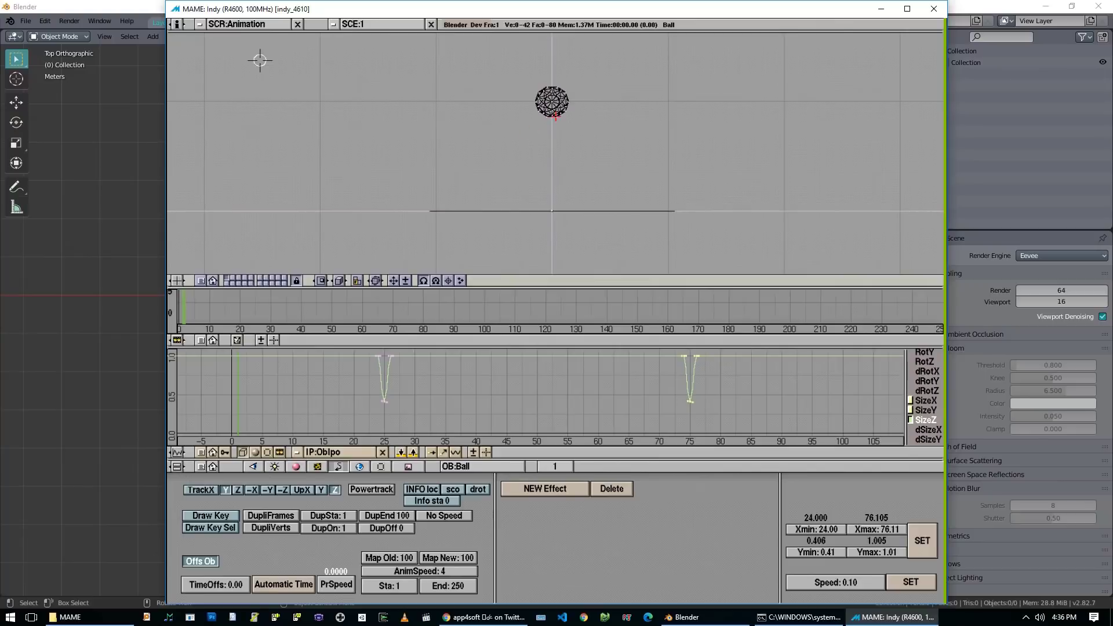
{"action": "right_click", "coordinate": [556, 118]}
{"action": "key", "text": "alt+a"}
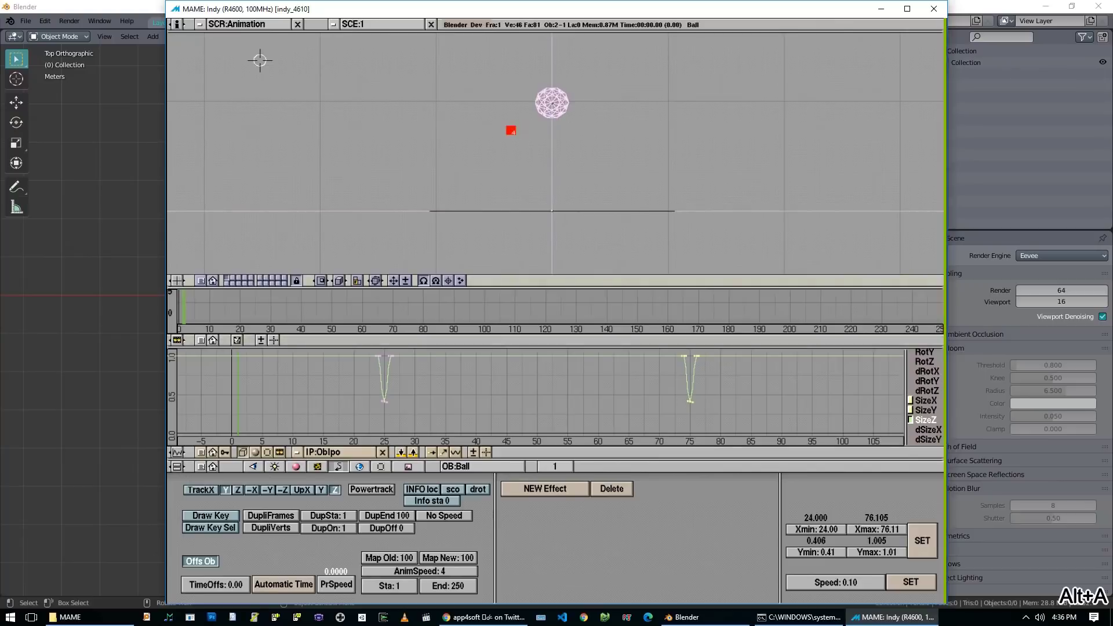
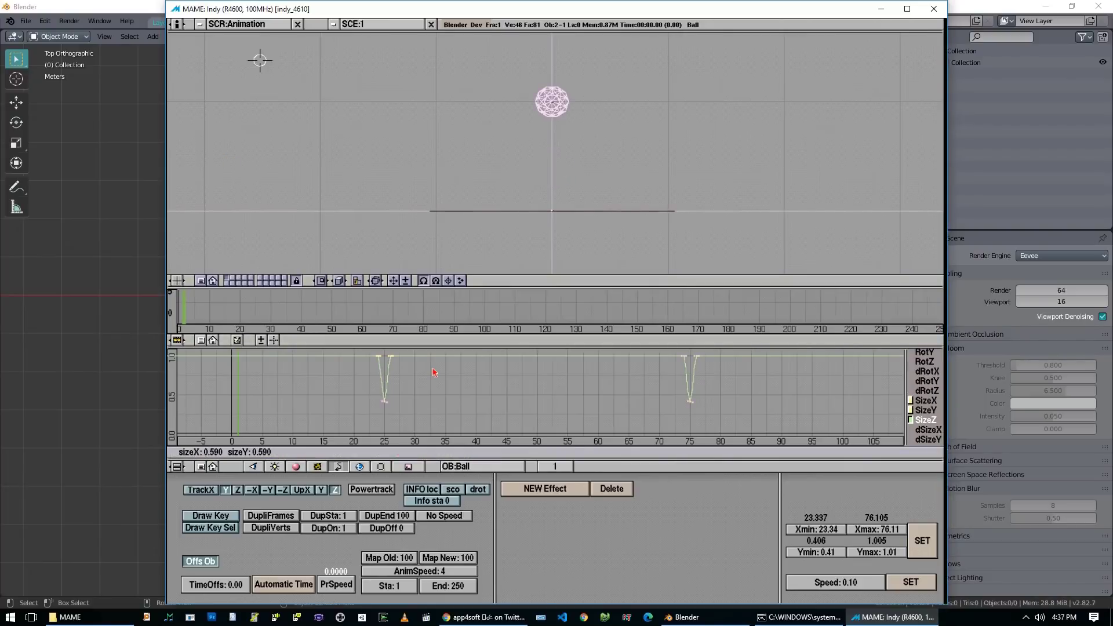
Raise the outgoing SizeZ handle at frame 26 by about 0.27 and extend the incoming handle at frame 74 about 40 frames earlier.
{"action": "middle_click_drag", "start_coordinate": [480, 365], "coordinate": [425, 388]}
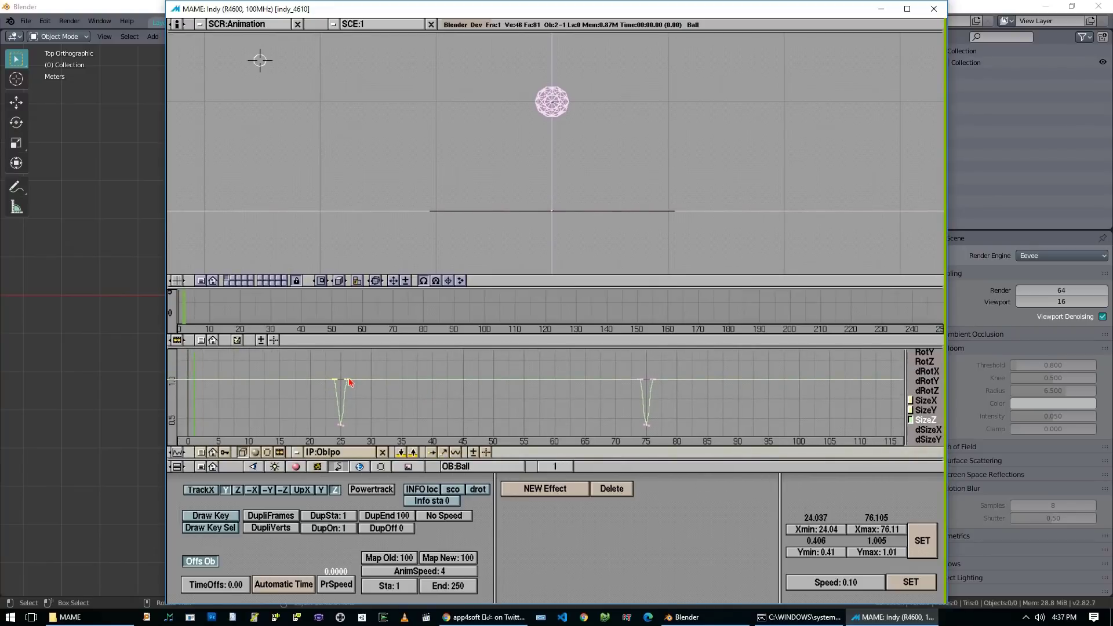
{"action": "right_click_drag", "start_coordinate": [350, 383], "coordinate": [370, 363]}
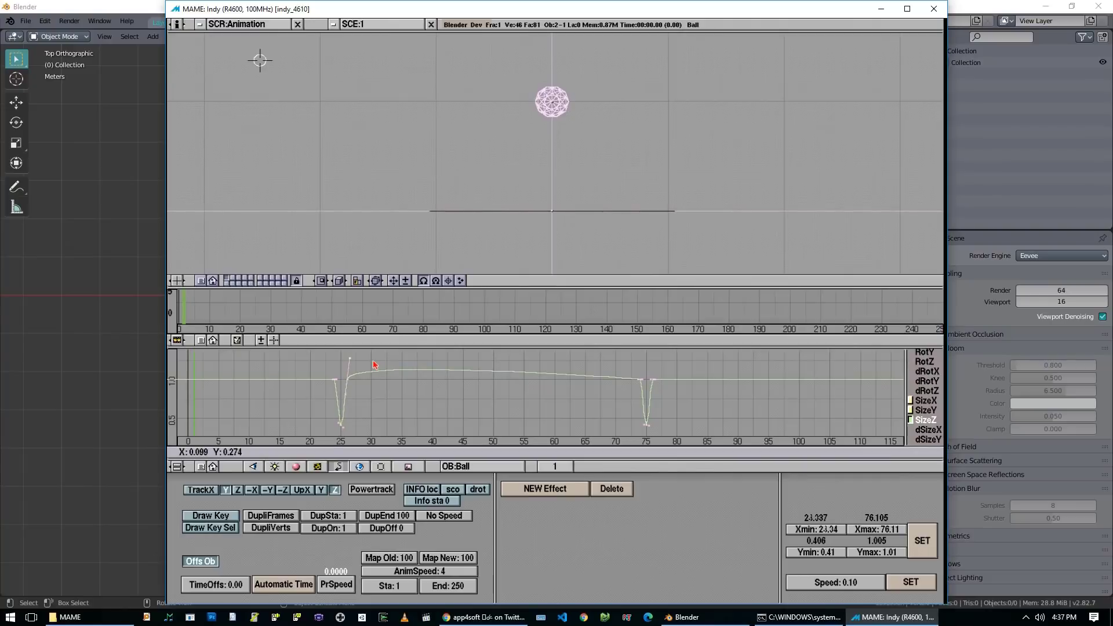
{"action": "left_click", "coordinate": [374, 364]}
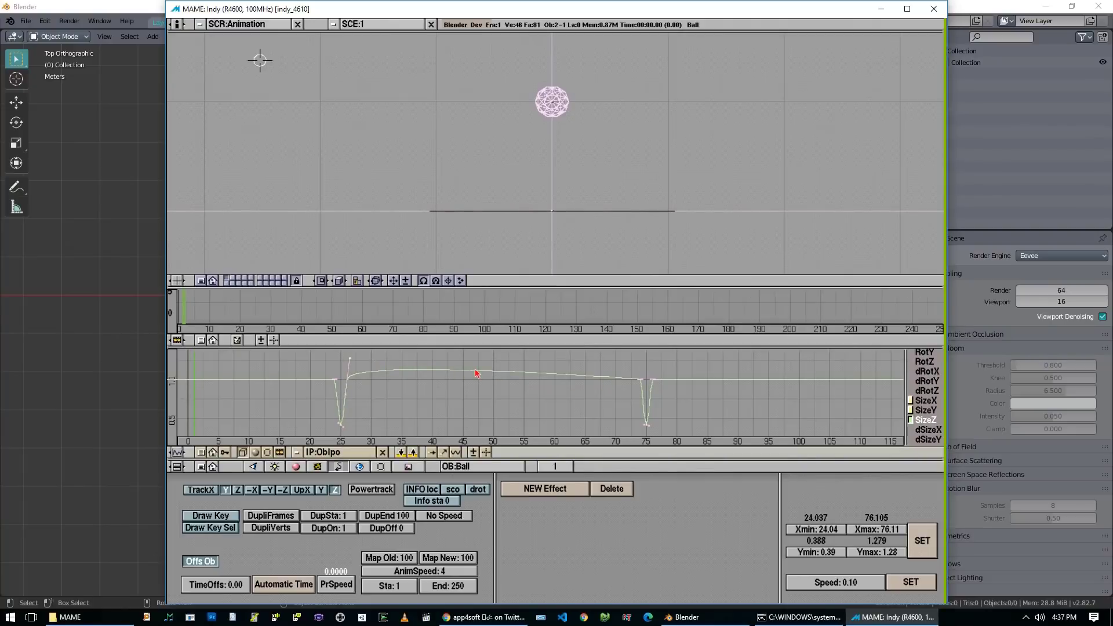
{"action": "right_click", "coordinate": [637, 379]}
{"action": "key", "text": "g"}
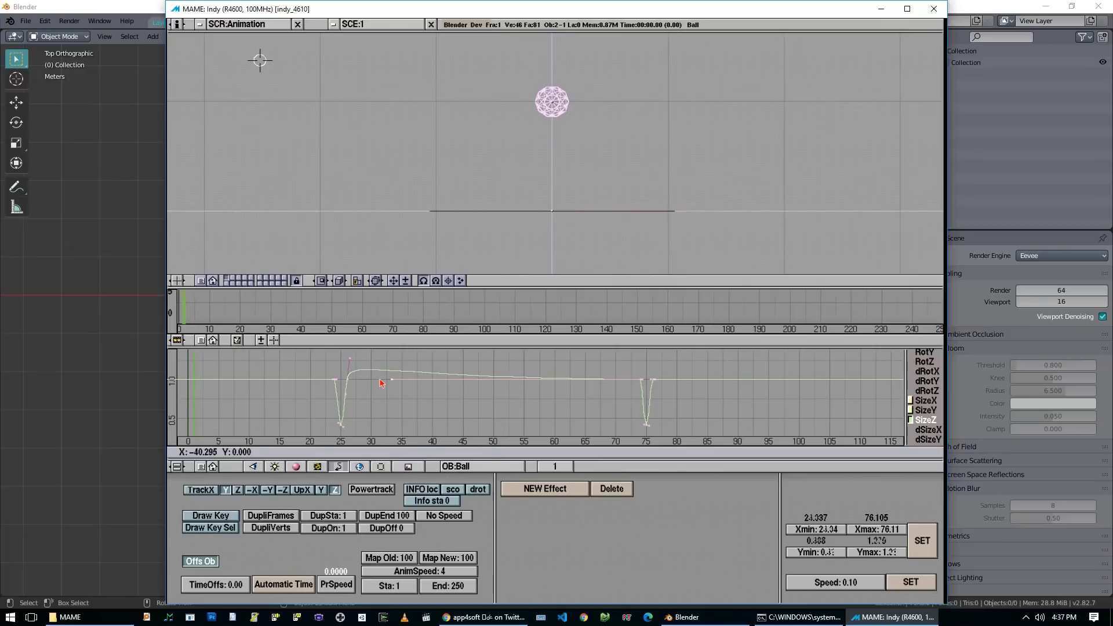
{"action": "left_click", "coordinate": [379, 381]}
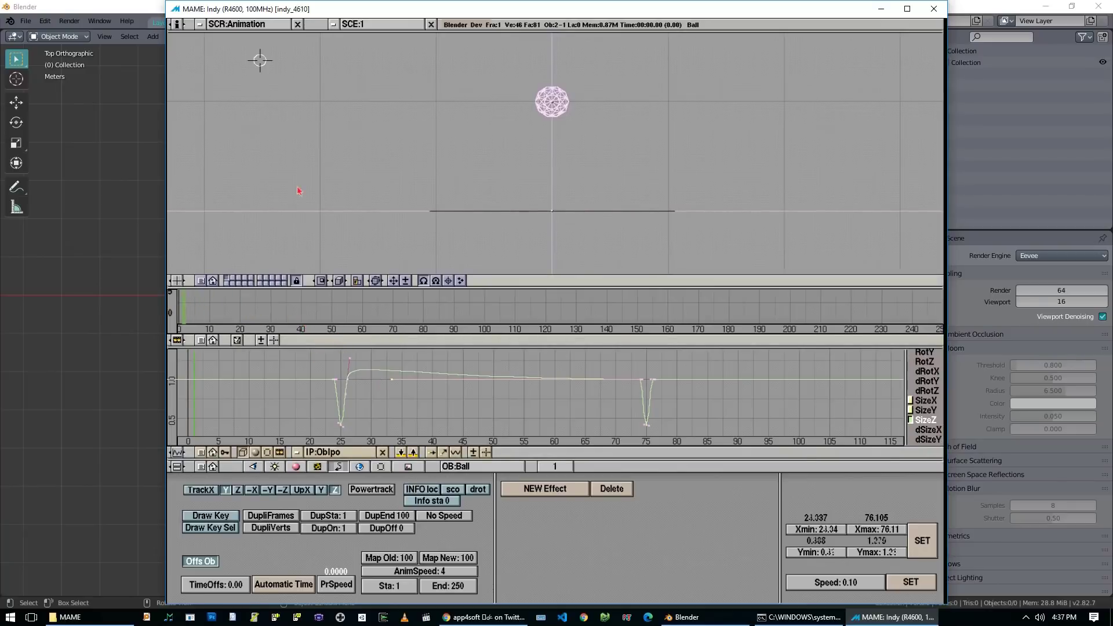
Play the animation from frame 1 to check the Ball's stretch between the two impacts.
{"action": "key", "text": "alt+a"}
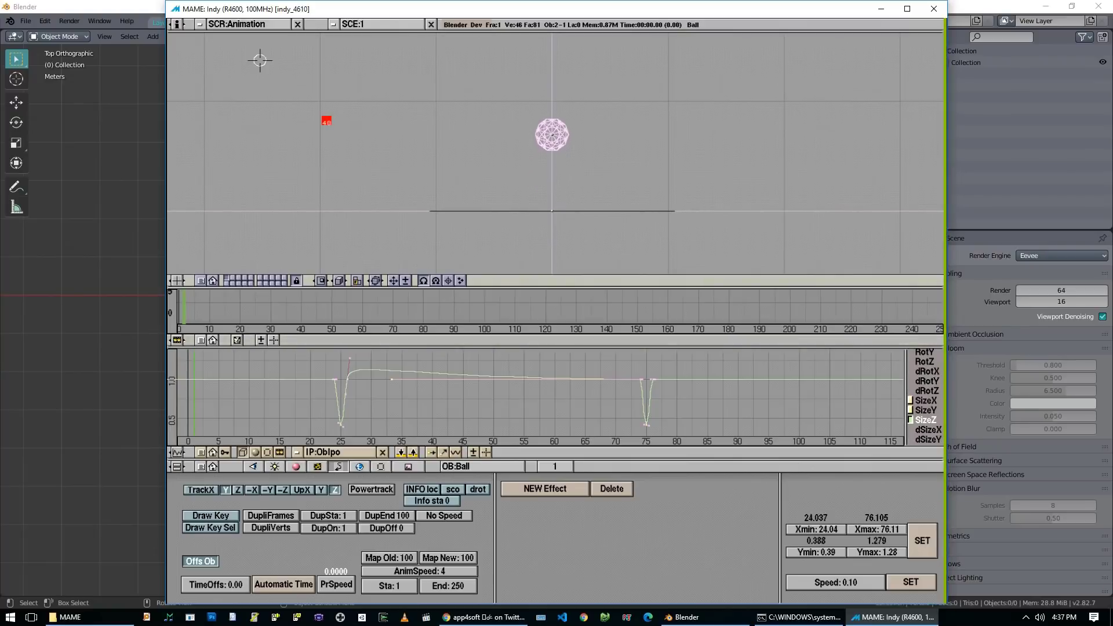
{"action": "key", "text": "alt+a"}
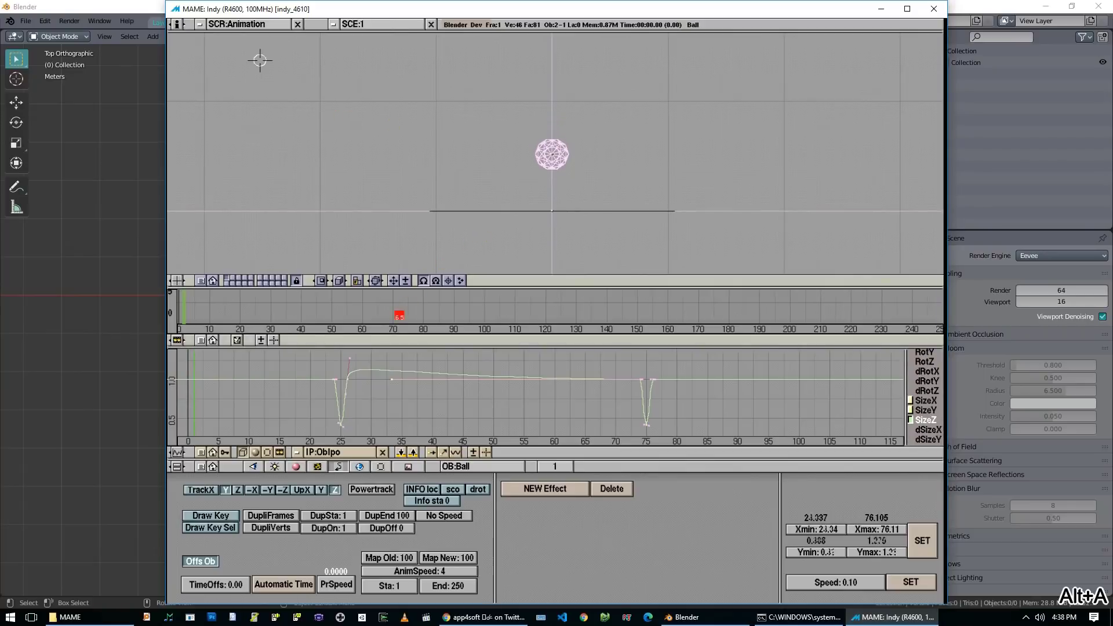
Raise the outgoing SizeZ handle at frame 26 by about another 0.25 for a stronger stretch.
{"action": "key", "text": "Escape"}
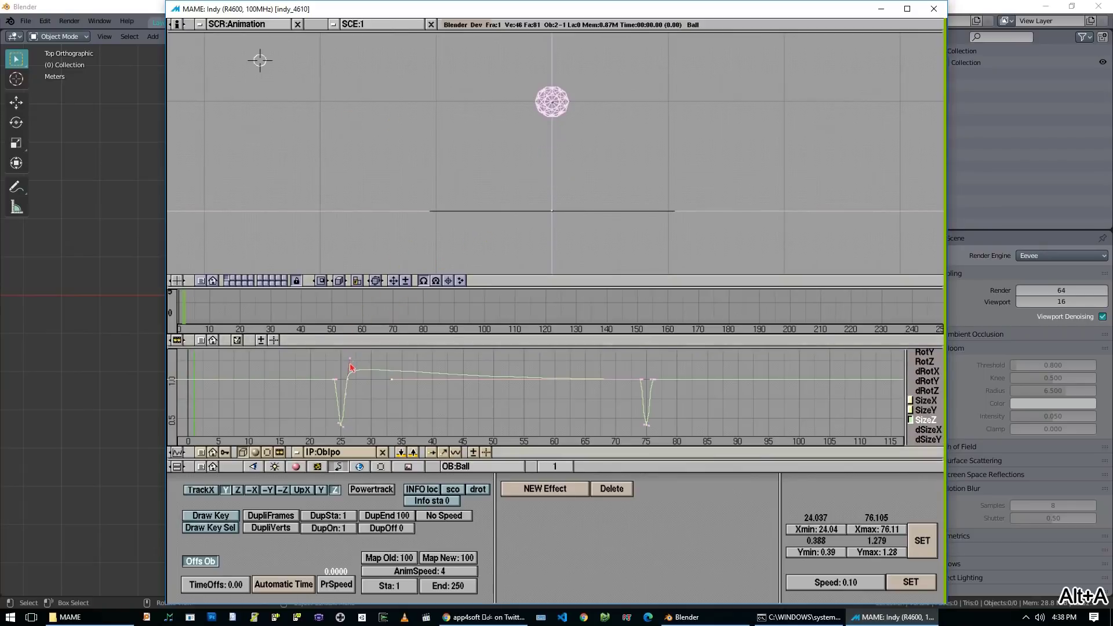
{"action": "key", "text": "g"}
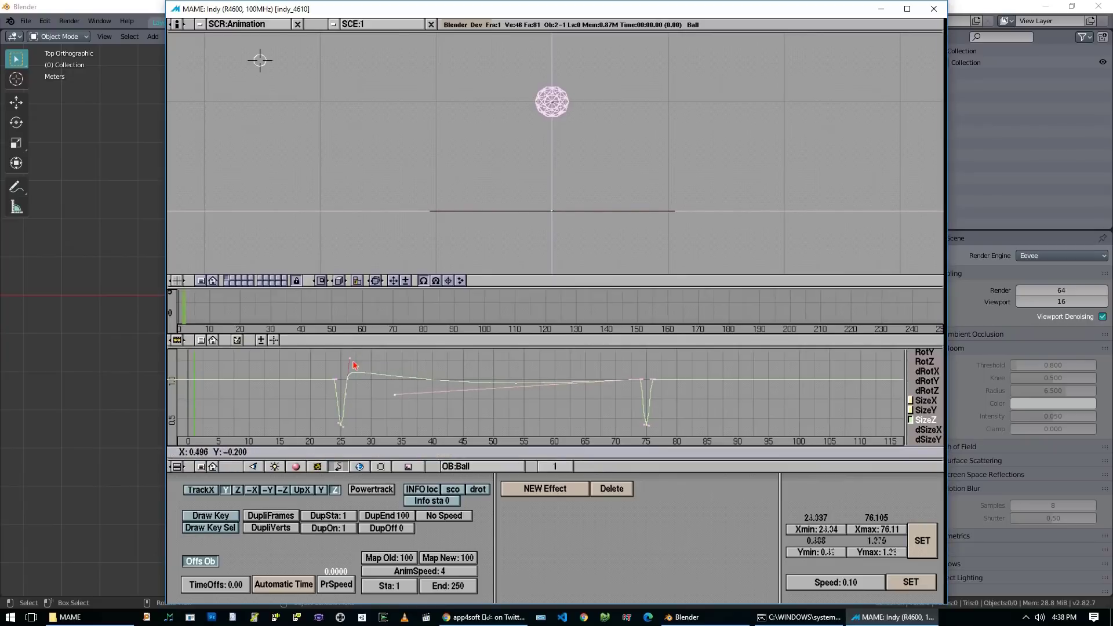
{"action": "right_click", "coordinate": [348, 358]}
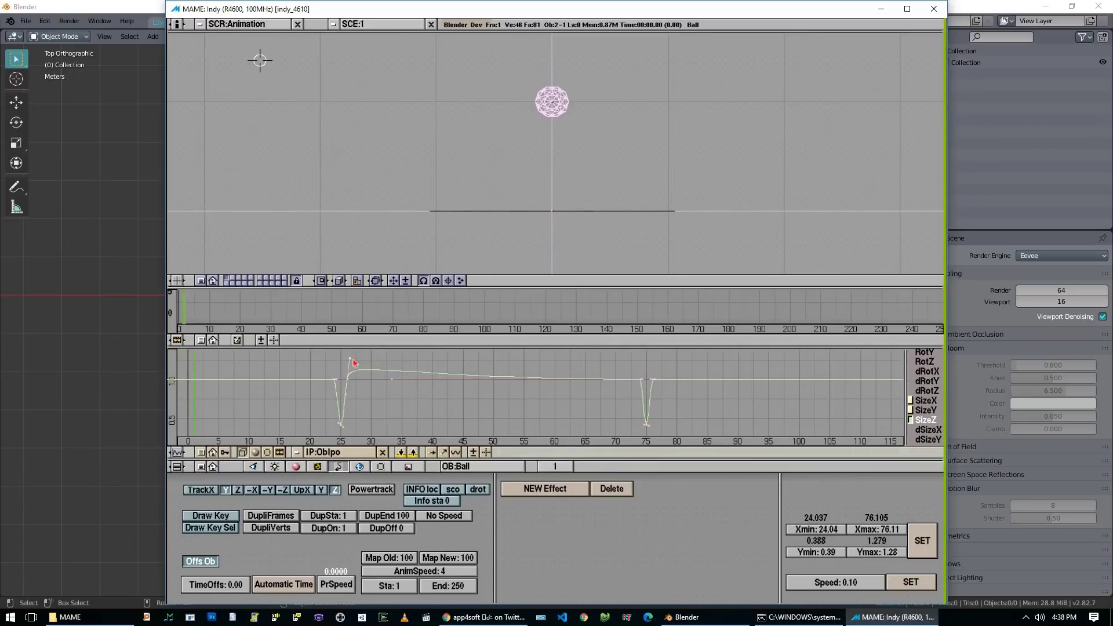
{"action": "key", "text": "g"}
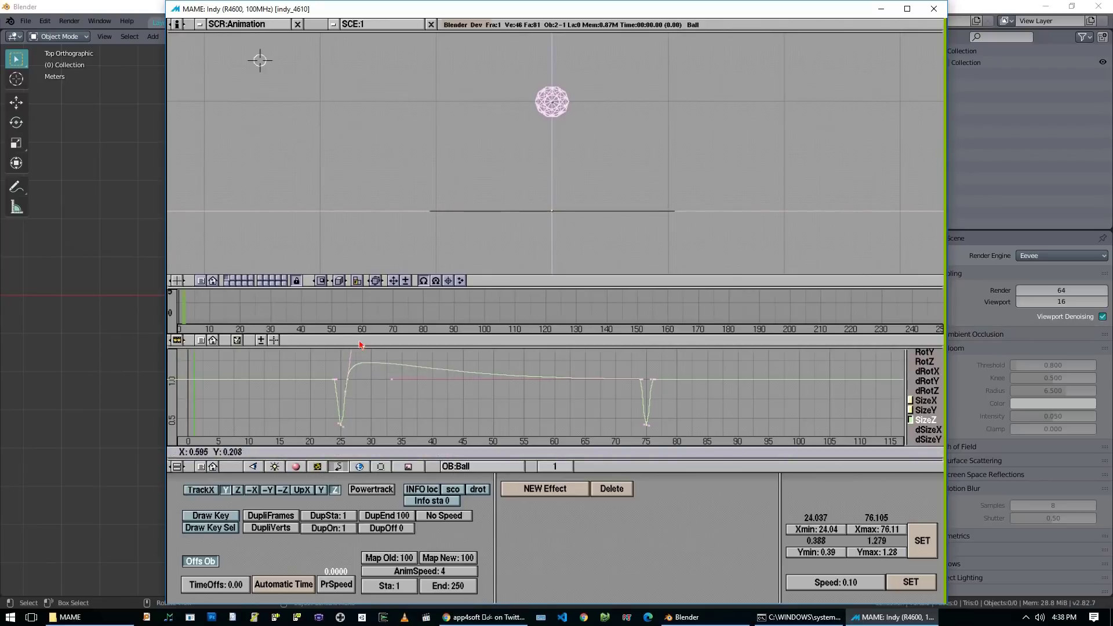
{"action": "left_click", "coordinate": [359, 341]}
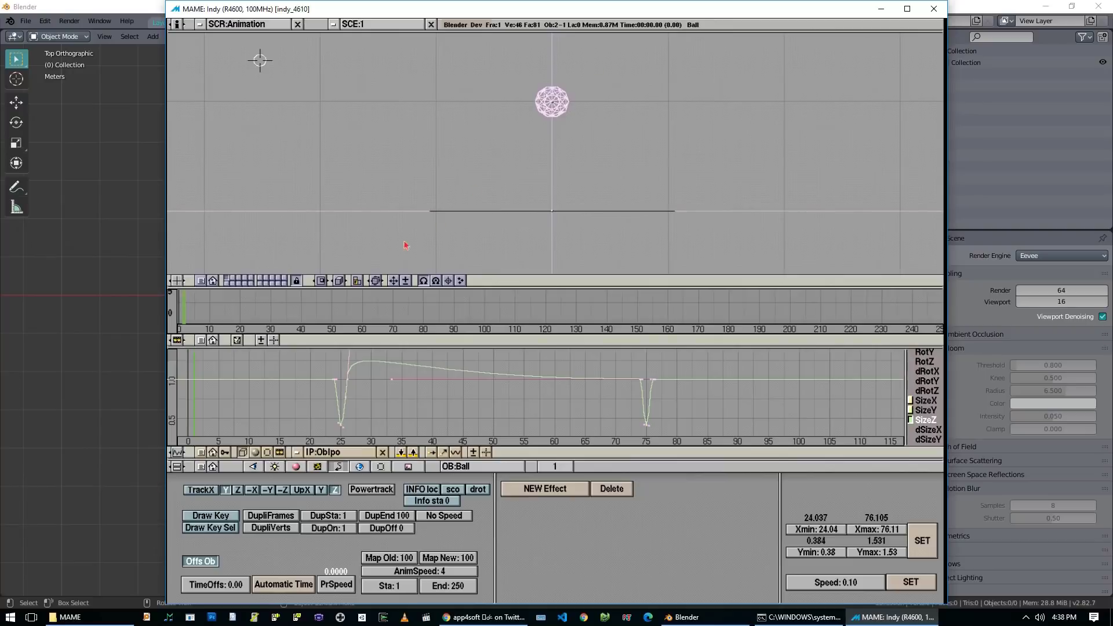
Play the animation from frame 1 to check the stronger stretch after the first impact.
{"action": "key", "text": "alt+a"}
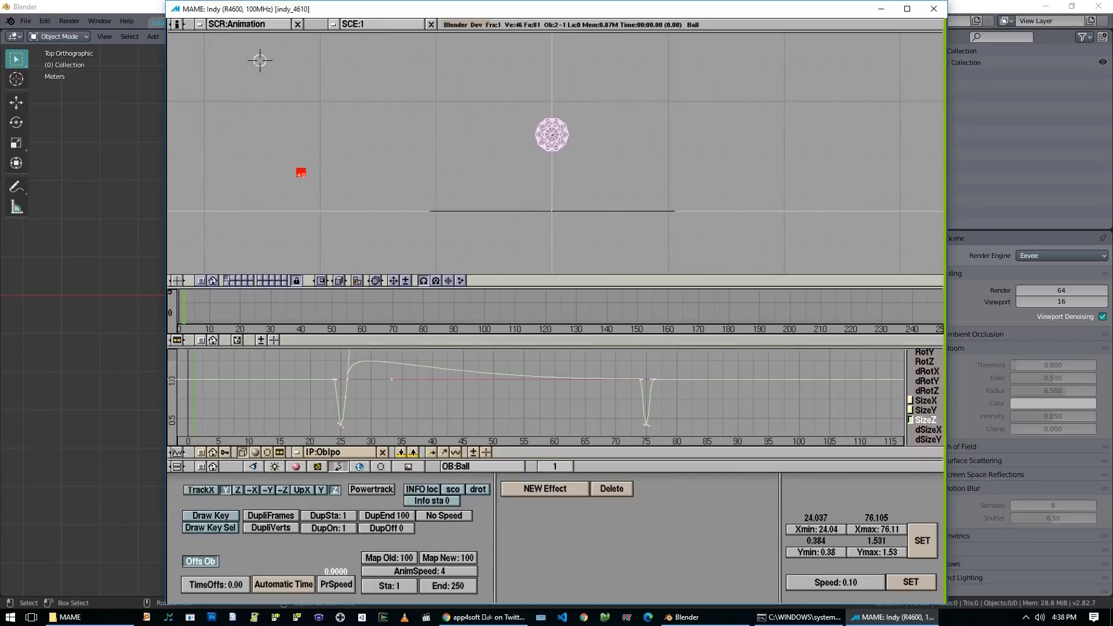
{"action": "key", "text": "alt+a"}
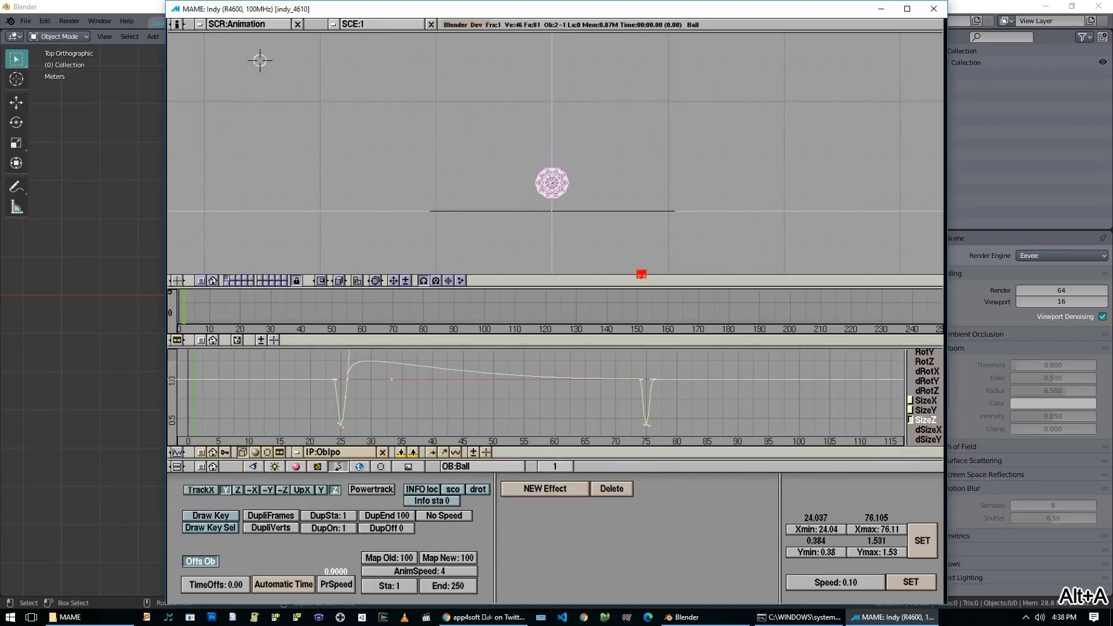
{"action": "key", "text": "Escape"}
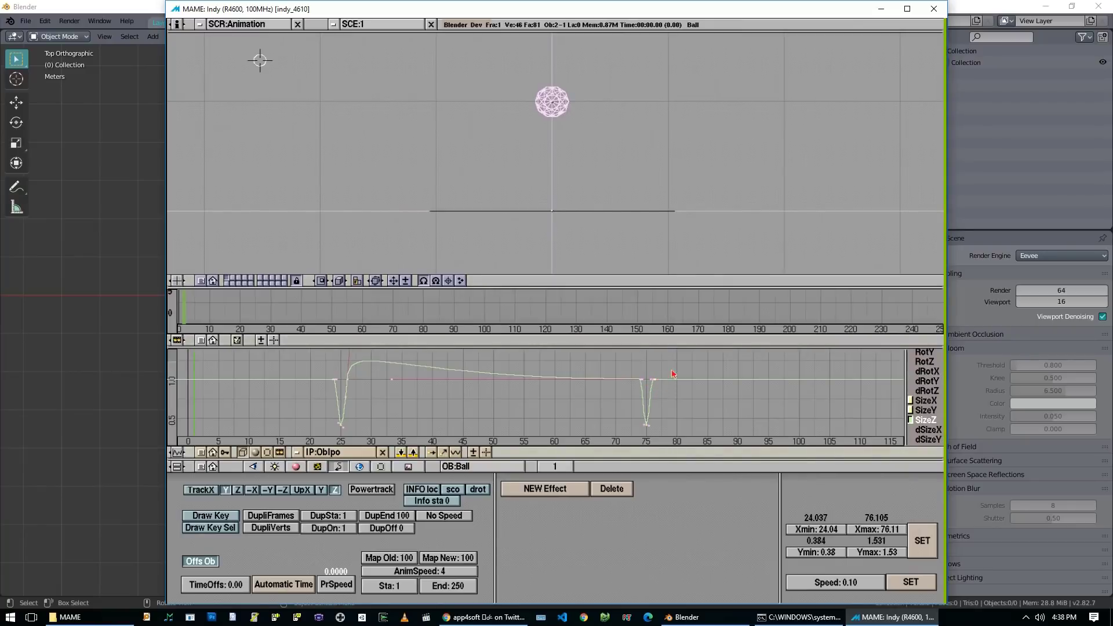
{"action": "key", "text": "g"}
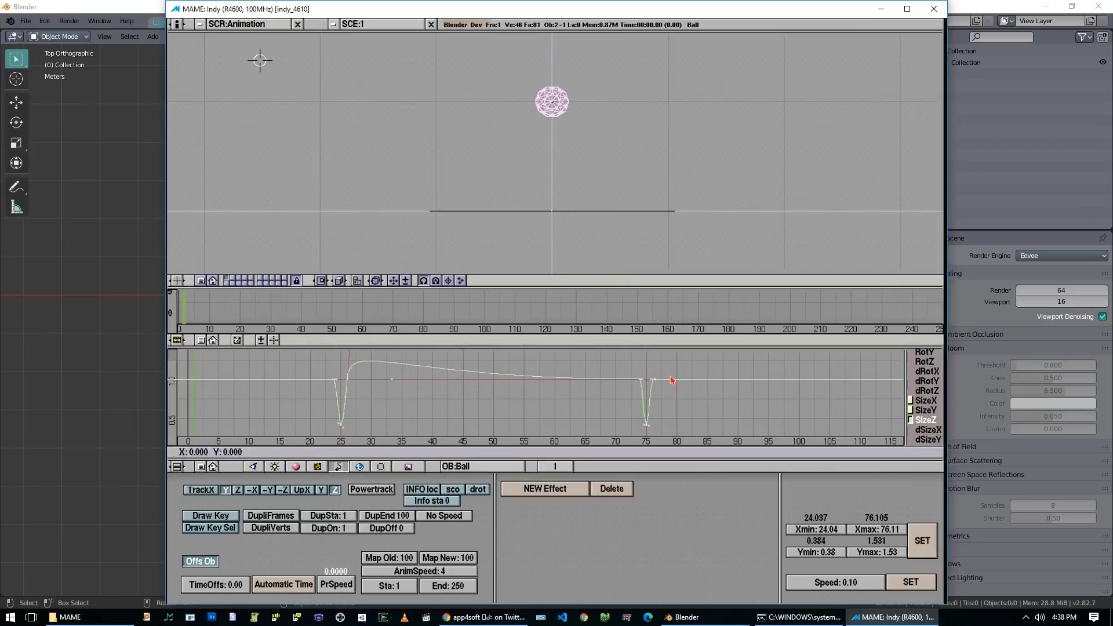
{"action": "key", "text": "Escape"}
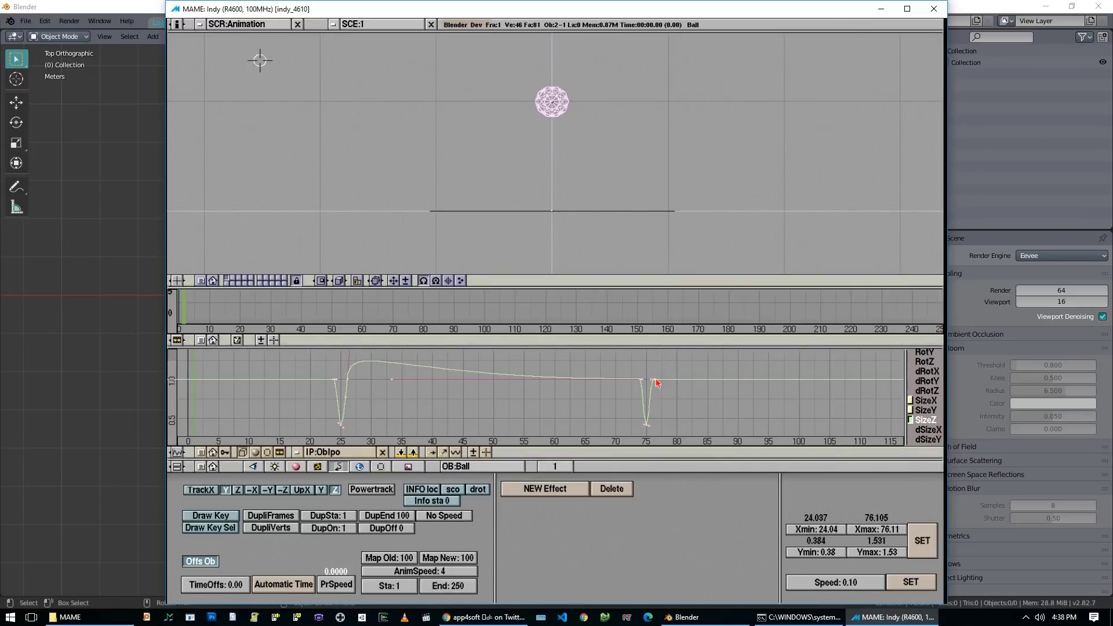
{"action": "key", "text": "g"}
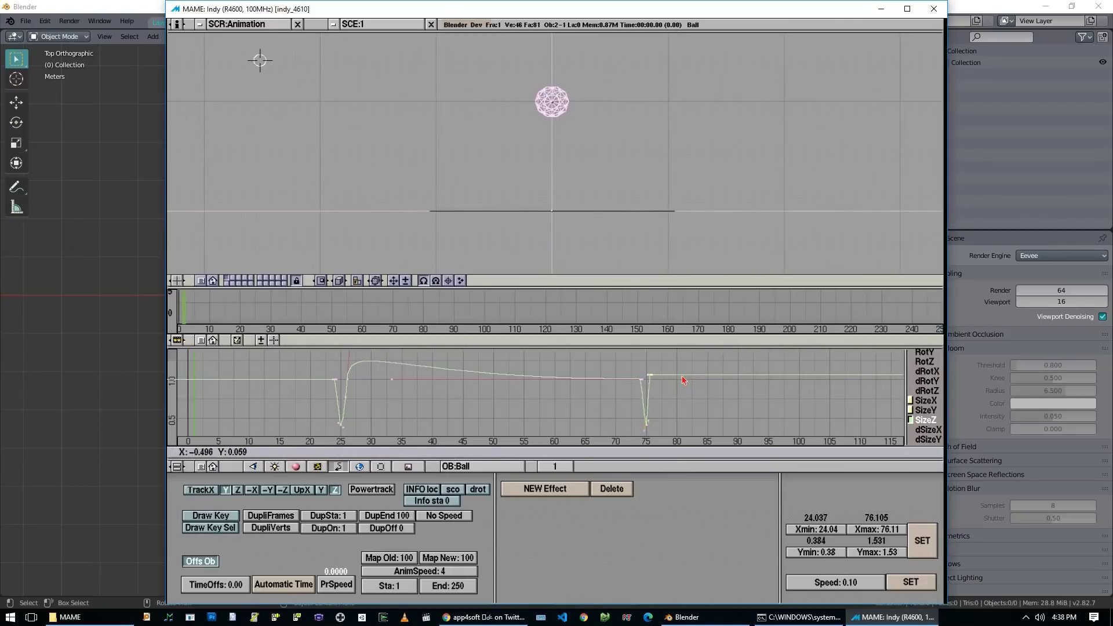
{"action": "key", "text": "Escape"}
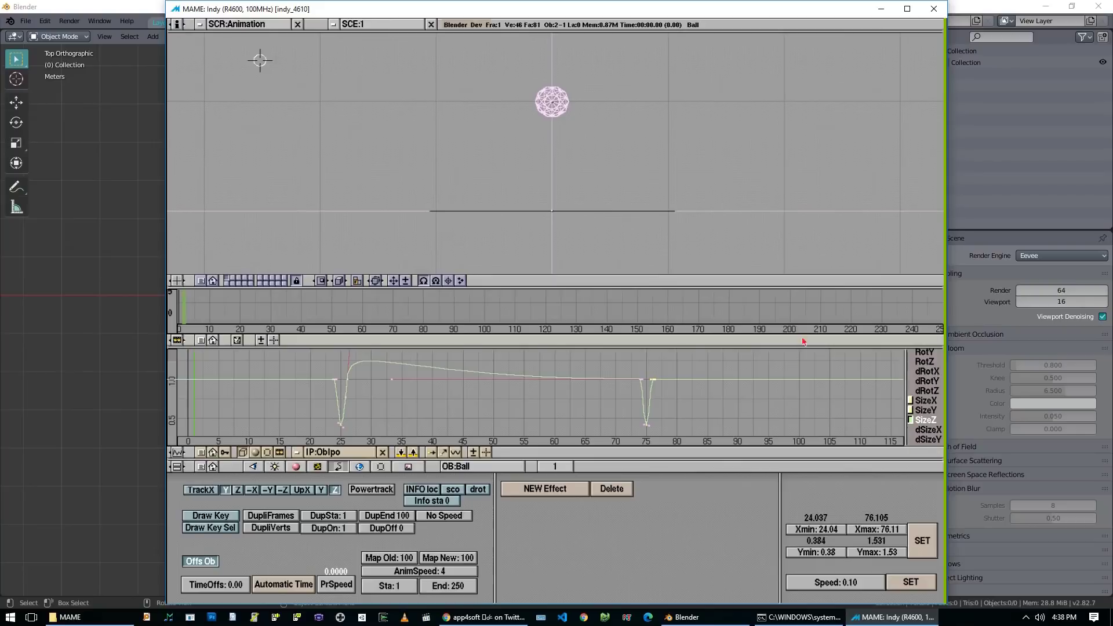
Go to frame 100 and insert a Size key for the Ball.
{"action": "left_click_drag", "start_coordinate": [556, 320], "coordinate": [483, 319]}
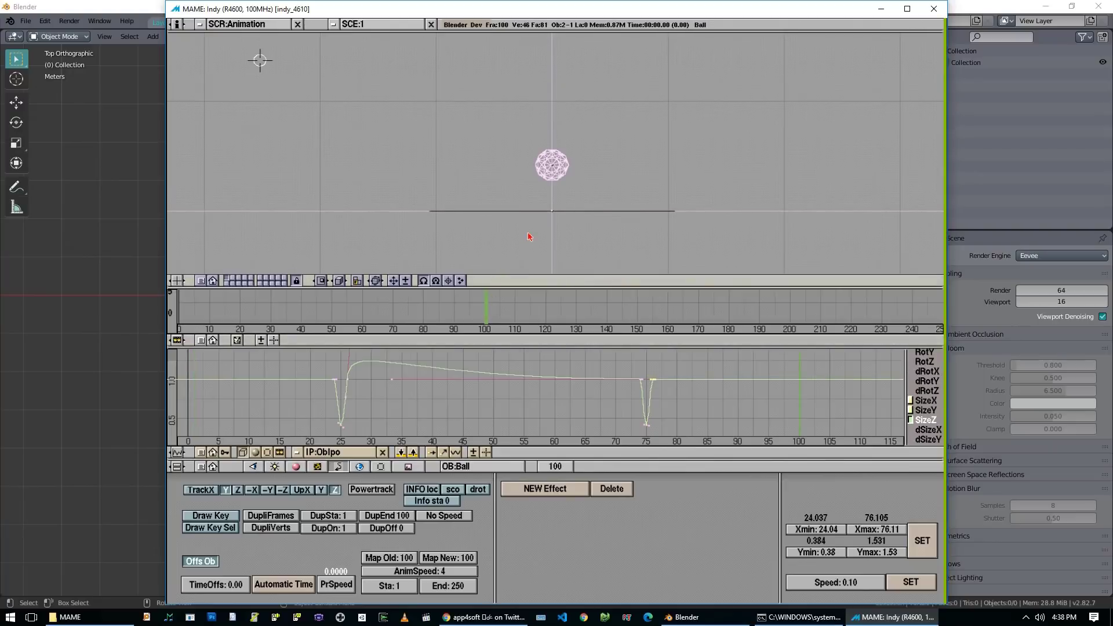
{"action": "key", "text": "i"}
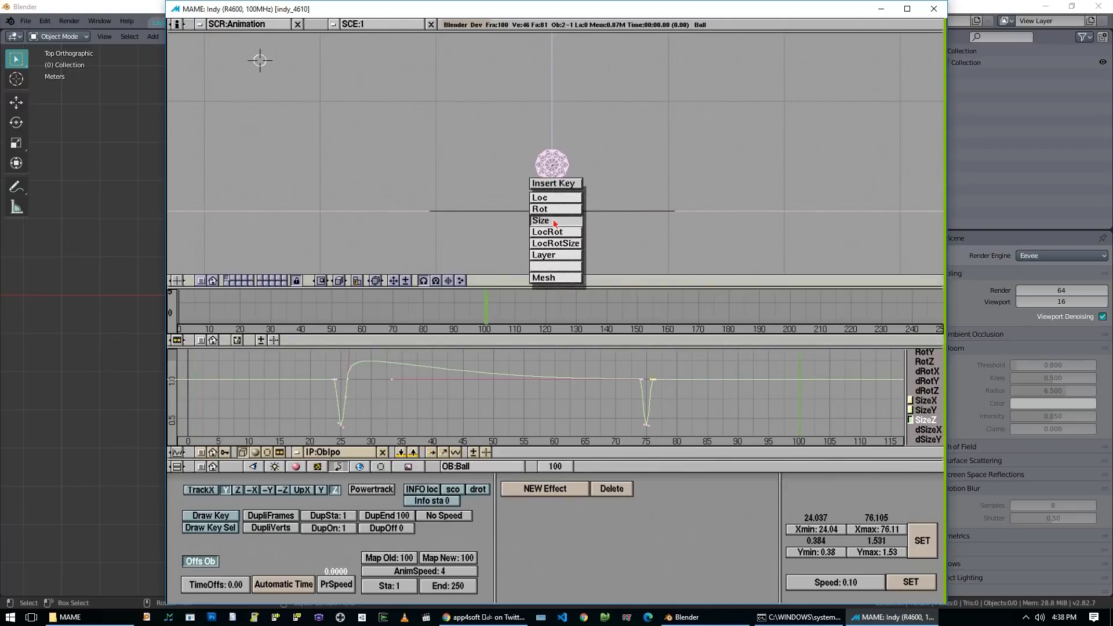
{"action": "left_click", "coordinate": [554, 223]}
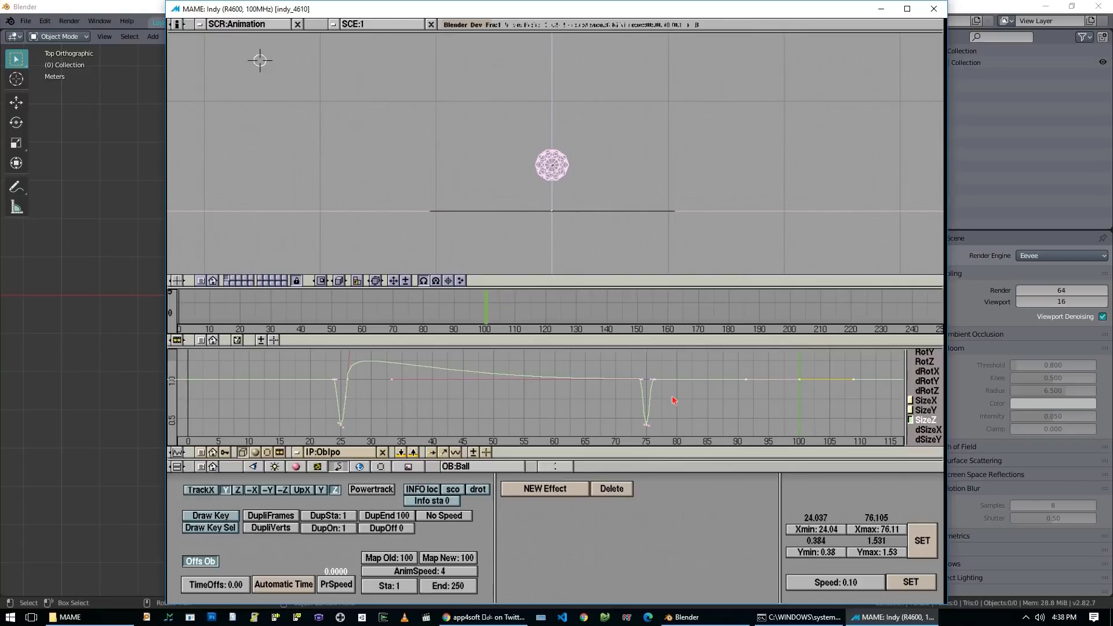
Raise the outgoing SizeZ handle at frame 76 so the Ball stretches between the second impact and frame 100.
{"action": "right_click", "coordinate": [657, 383]}
{"action": "key", "text": "g"}
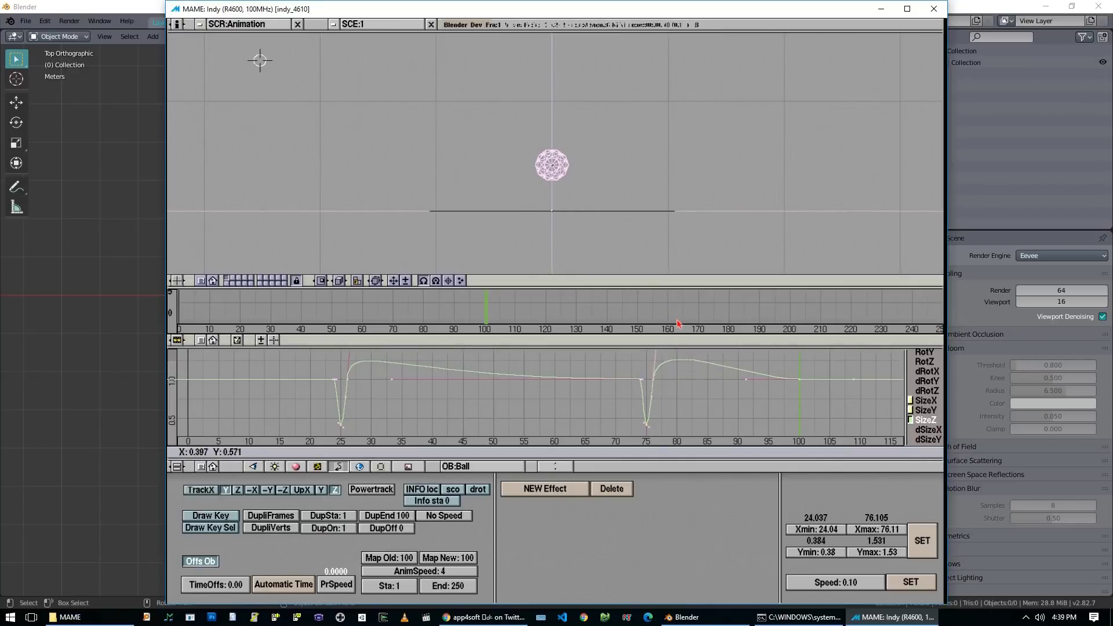
{"action": "left_click", "coordinate": [665, 336]}
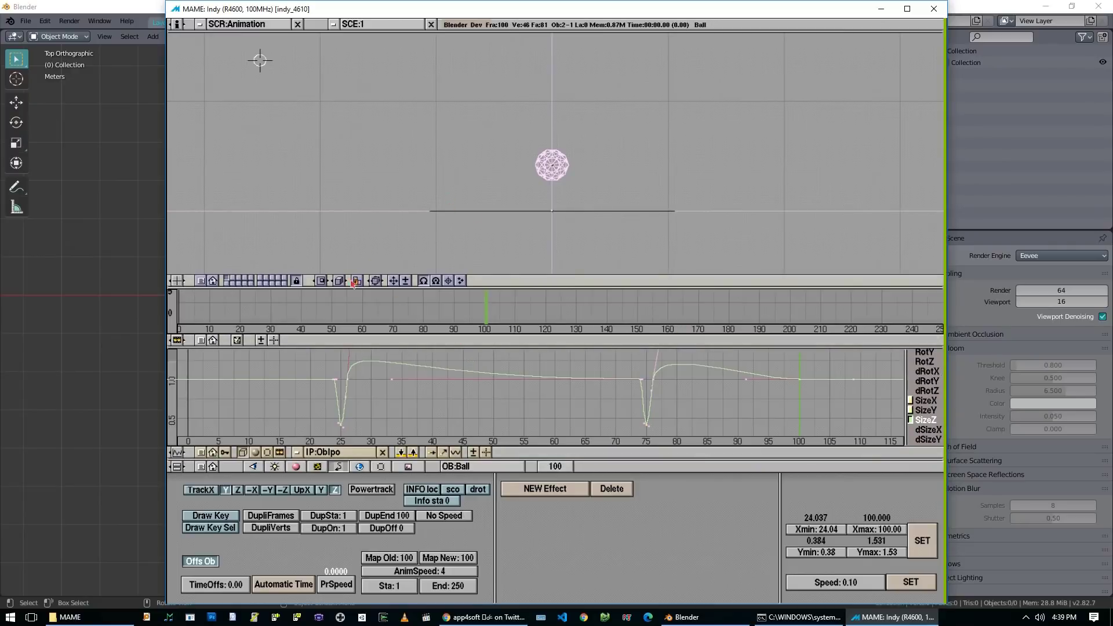
Scrub back from frame 51 to frame 24 to examine the Ball's stretch and squash around the first impact.
{"action": "left_click", "coordinate": [341, 314]}
{"action": "left_click_drag", "start_coordinate": [341, 314], "coordinate": [336, 313]}
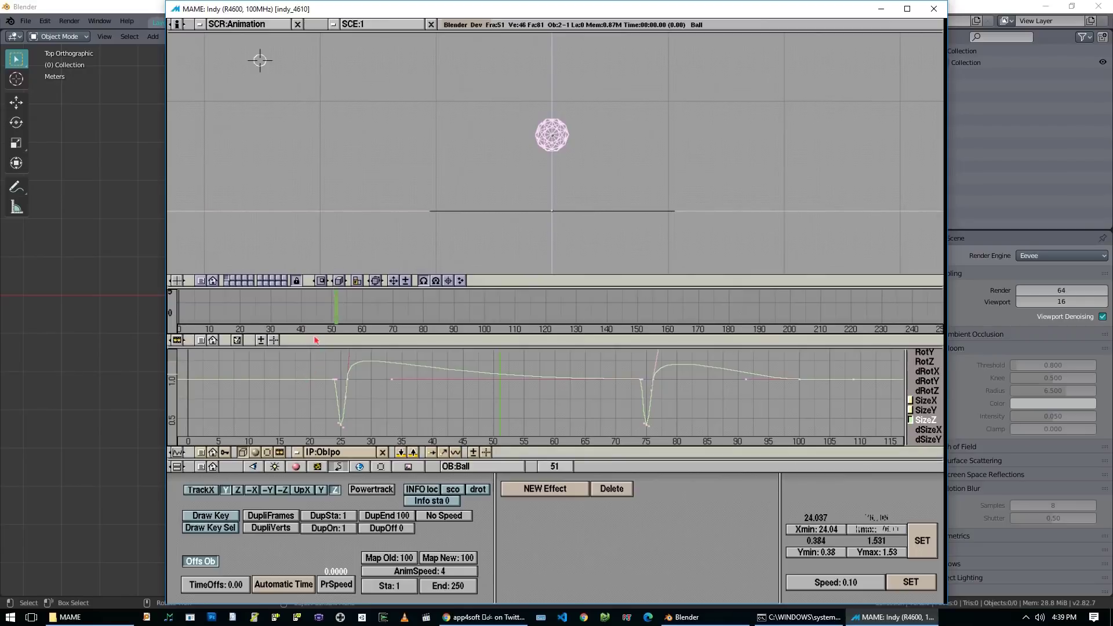
{"action": "left_click", "coordinate": [258, 308]}
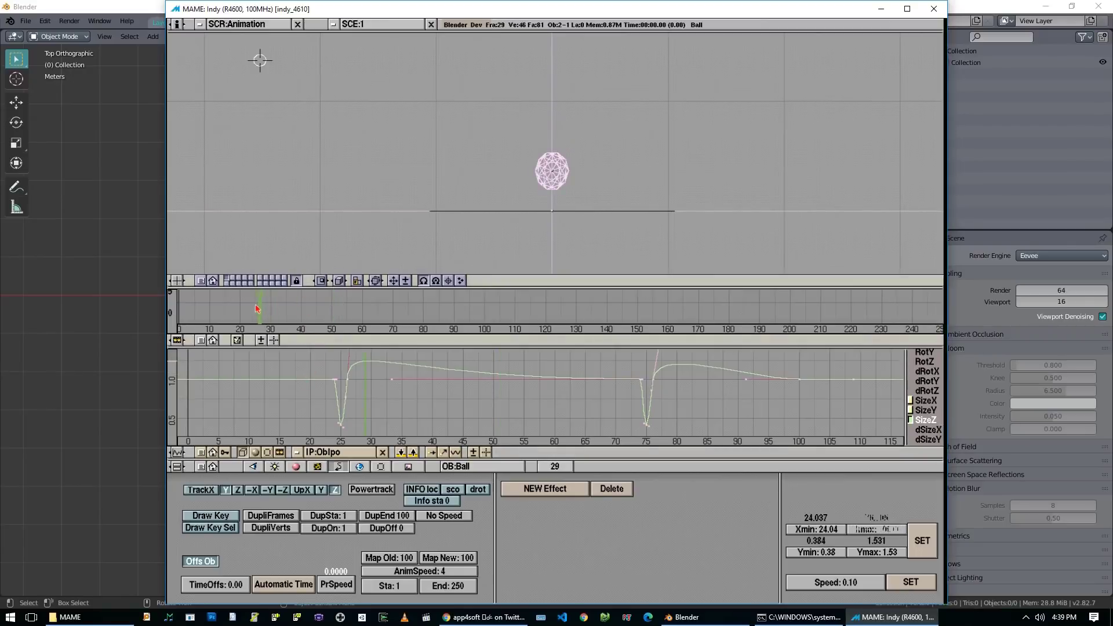
{"action": "left_click_drag", "start_coordinate": [258, 309], "coordinate": [257, 309]}
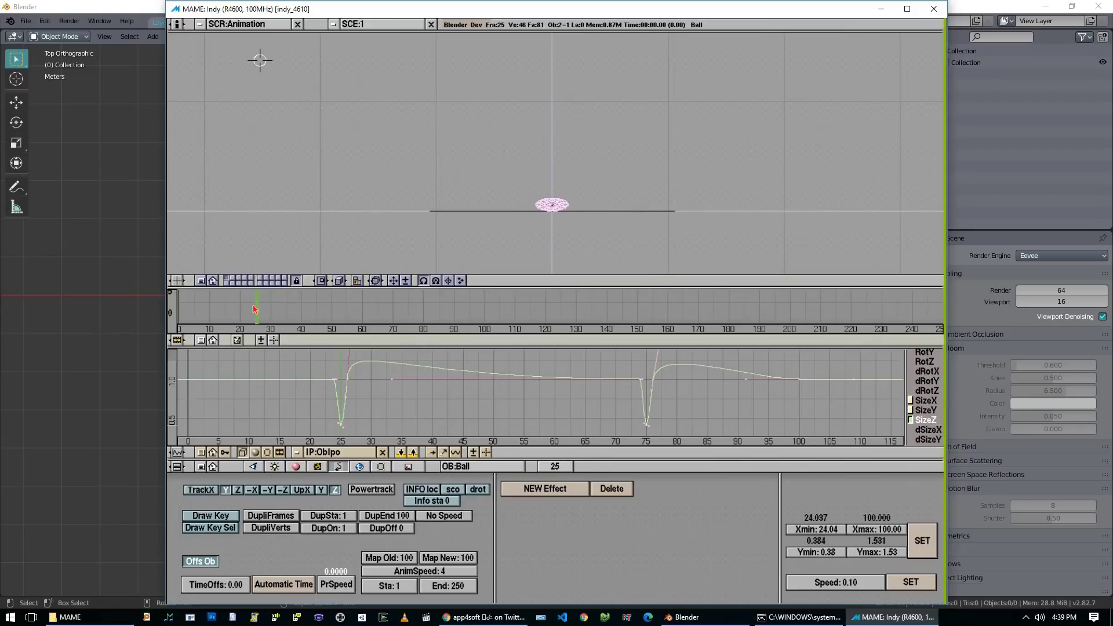
{"action": "left_click_drag", "start_coordinate": [258, 308], "coordinate": [253, 308]}
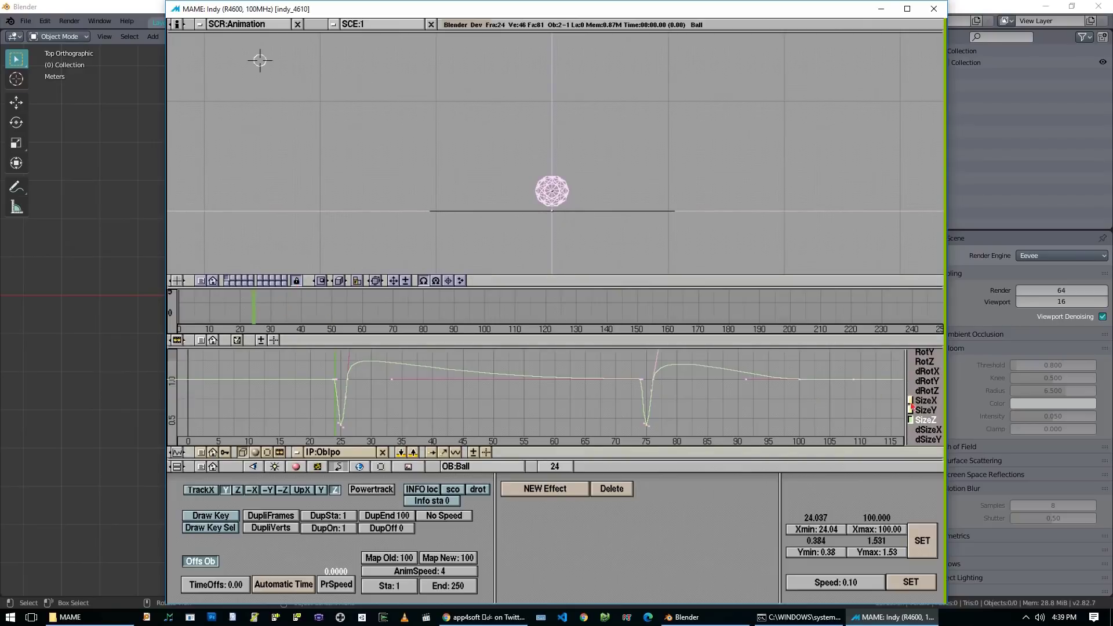
With the SizeX and SizeY curves displayed, widen the Ball along X to about 1.3 at frame 25 and insert a Size key.
{"action": "left_click", "coordinate": [929, 402]}
{"action": "left_click", "coordinate": [927, 411]}
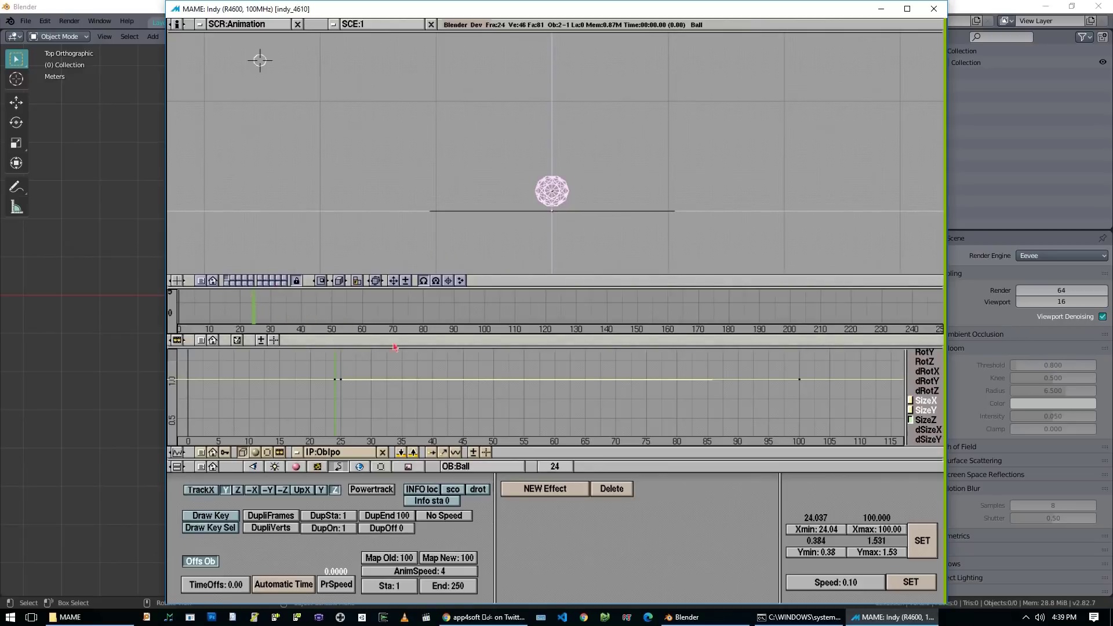
{"action": "left_click", "coordinate": [571, 467]}
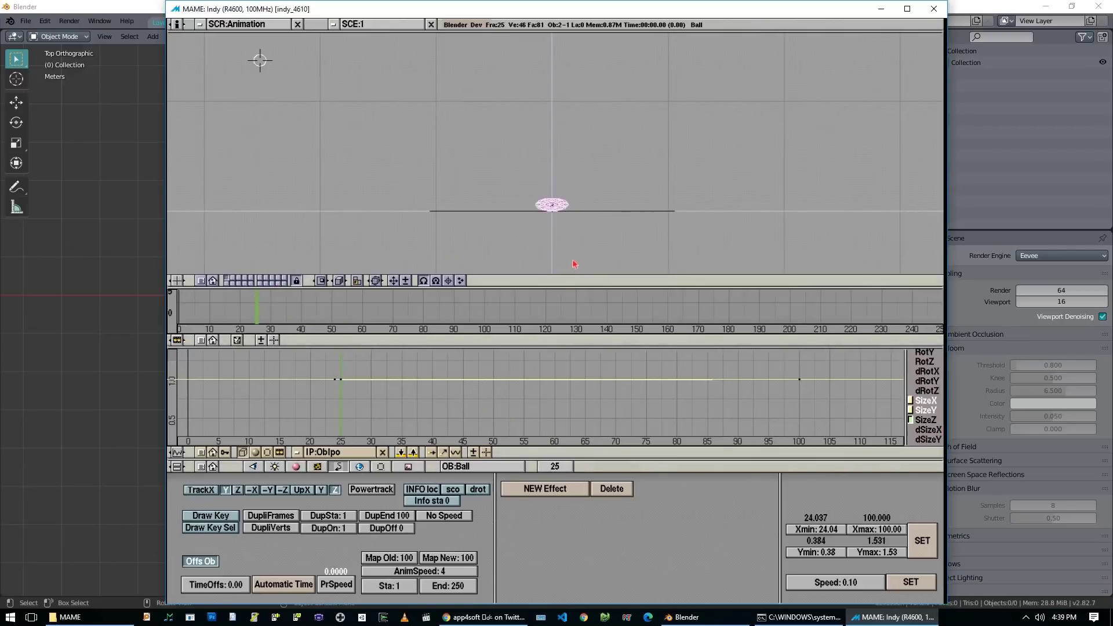
{"action": "key", "text": "s"}
{"action": "key", "text": "x"}
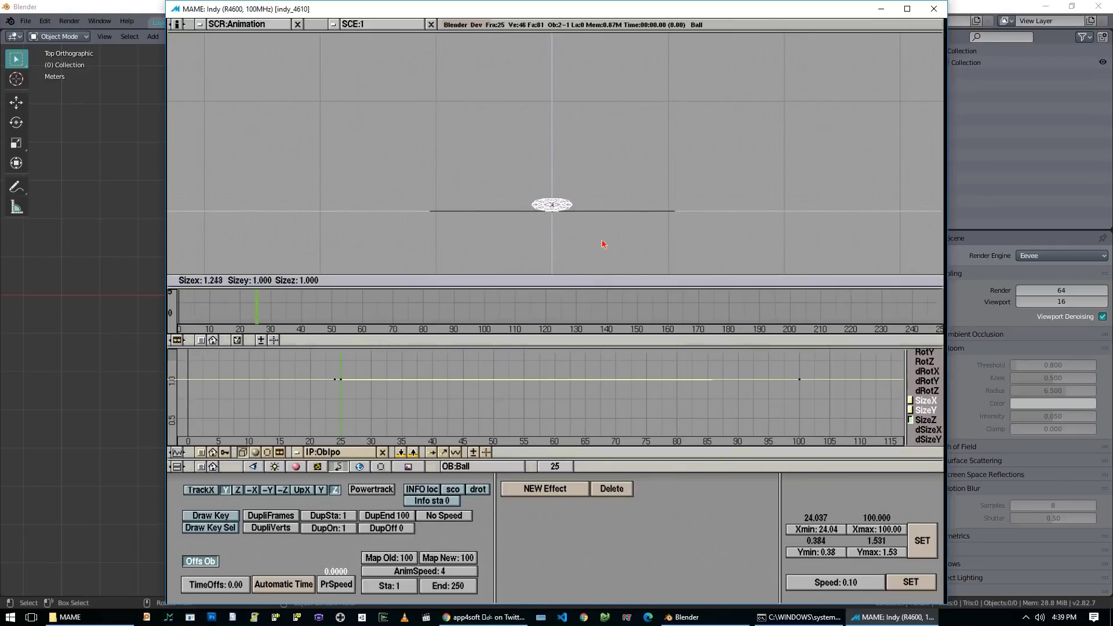
{"action": "left_click", "coordinate": [605, 245]}
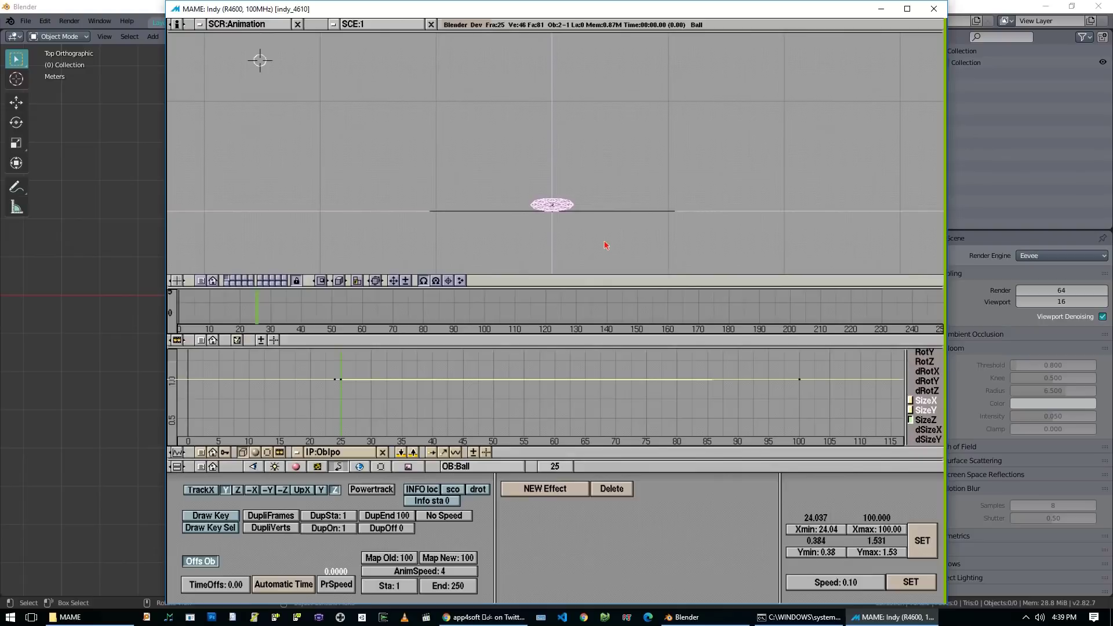
{"action": "key", "text": "i"}
{"action": "left_click", "coordinate": [605, 245]}
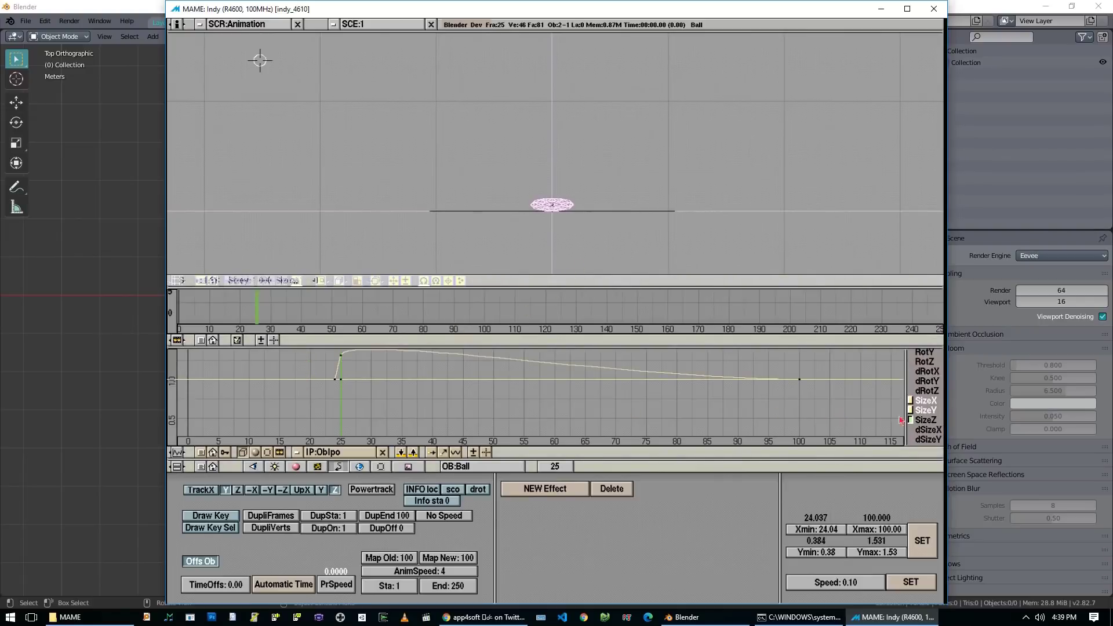
Display the SizeZ curve alongside SizeX and SizeY, and play the animation from frame 1 to check the Ball's width.
{"action": "left_click", "coordinate": [922, 421]}
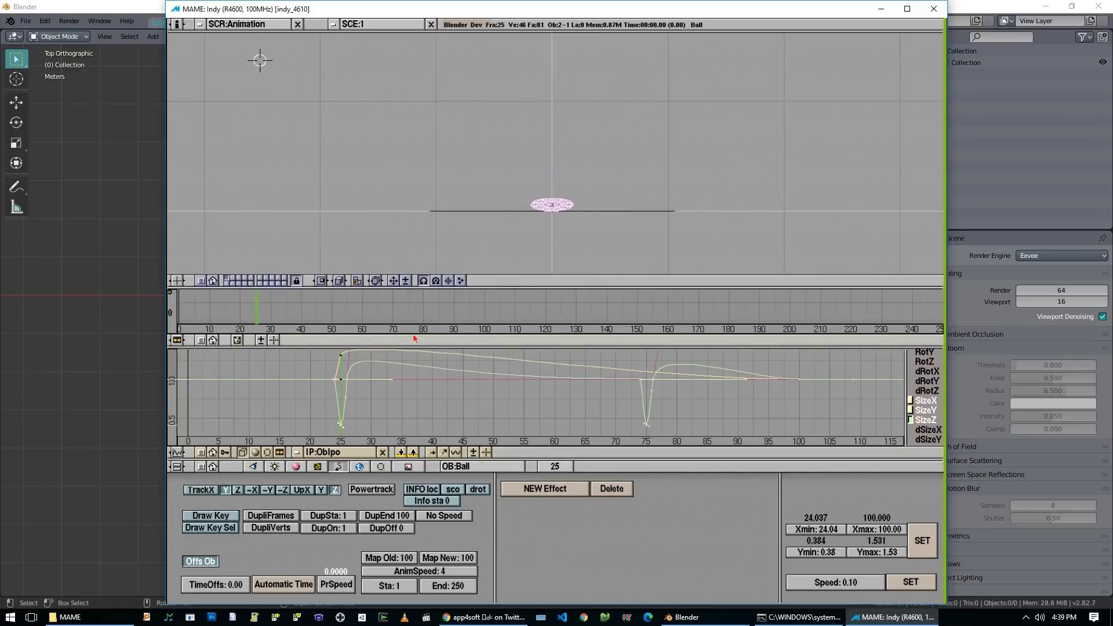
{"action": "left_click_drag", "start_coordinate": [221, 311], "coordinate": [168, 313]}
{"action": "key", "text": "alt+a"}
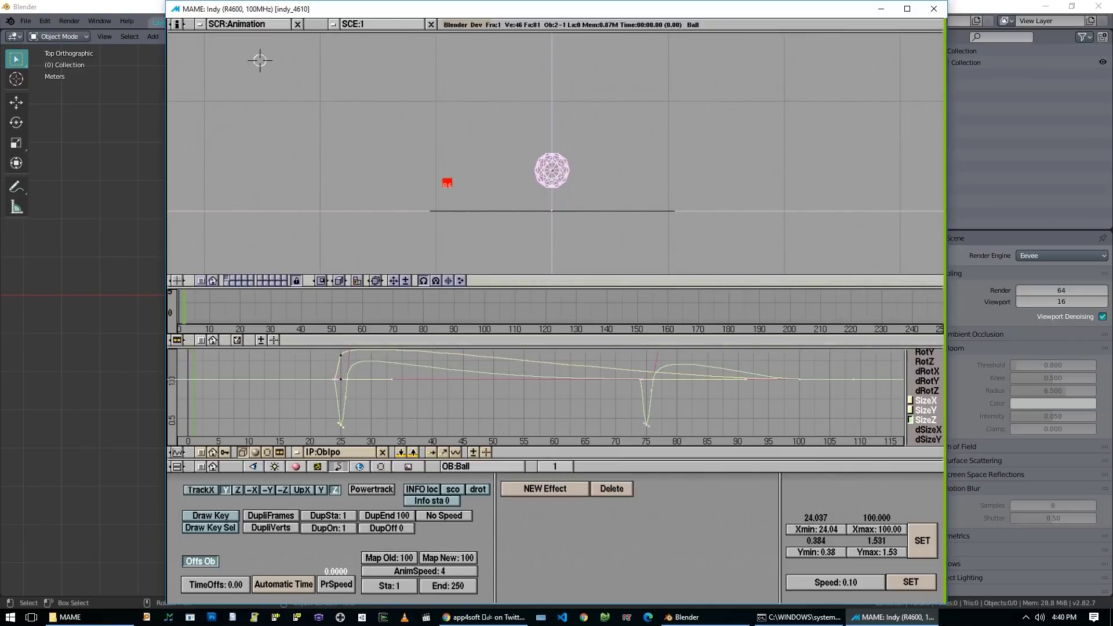
{"action": "key", "text": "Escape"}
Show only the SizeX curve and insert a Size key for the Ball at frame 27.
{"action": "left_click", "coordinate": [926, 400]}
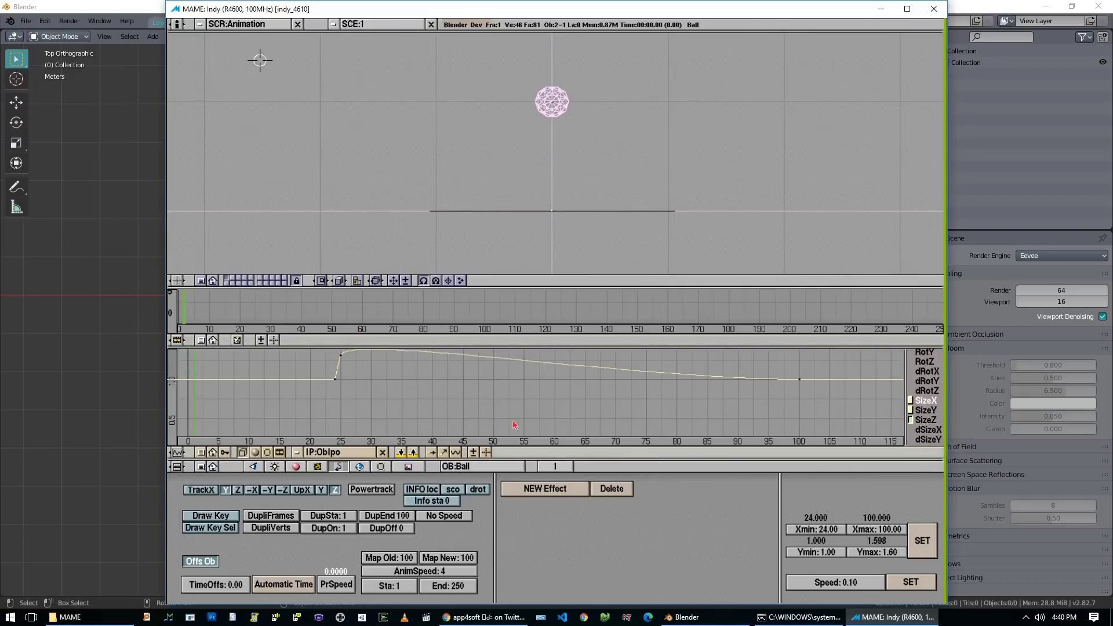
{"action": "left_click", "coordinate": [562, 466]}
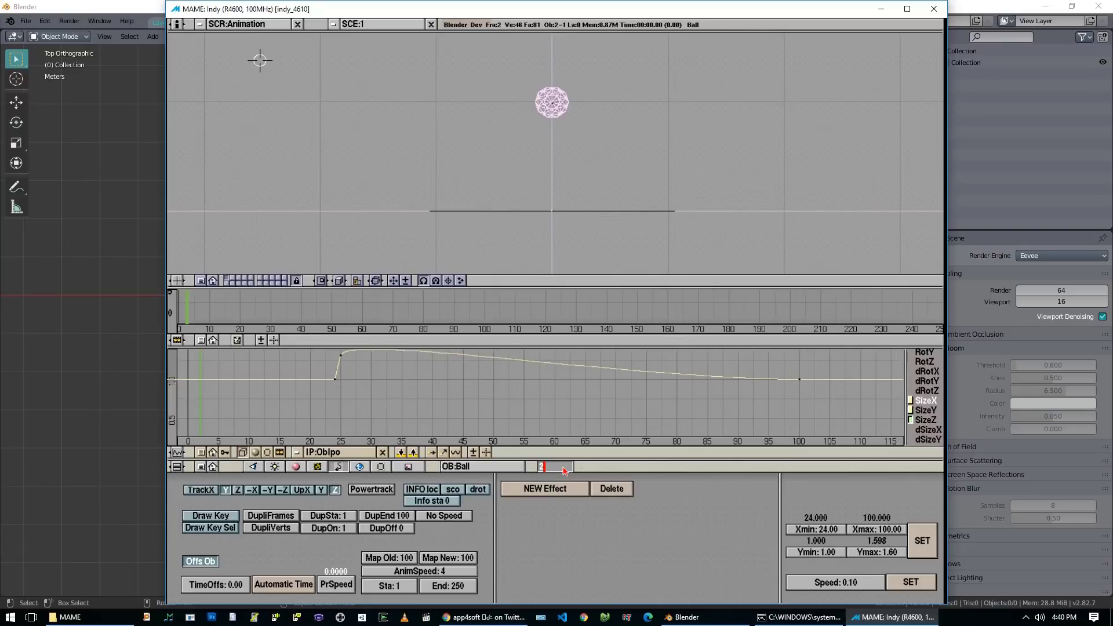
{"action": "type", "text": "8"}
{"action": "key", "text": "Return"}
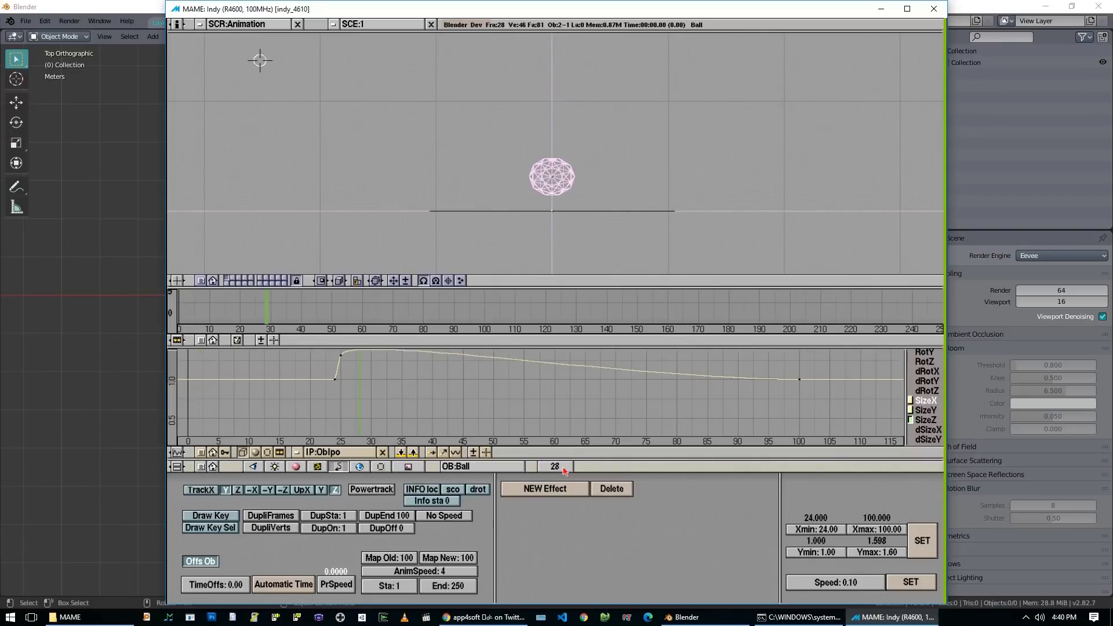
{"action": "left_click", "coordinate": [535, 467]}
{"action": "left_click", "coordinate": [535, 467]}
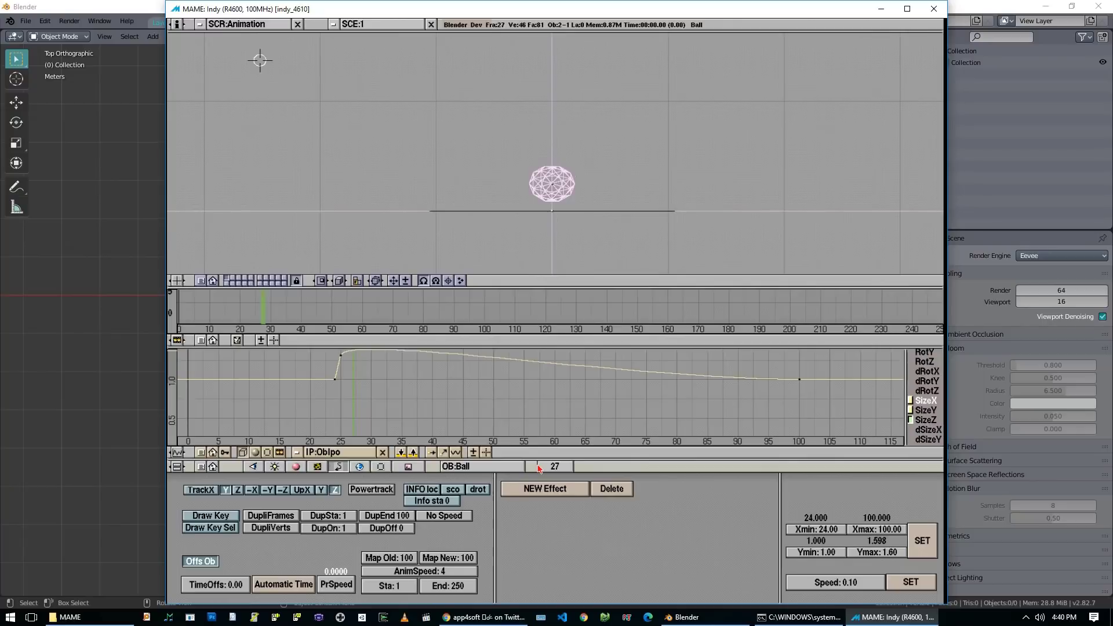
{"action": "key", "text": "i"}
{"action": "left_click", "coordinate": [554, 220]}
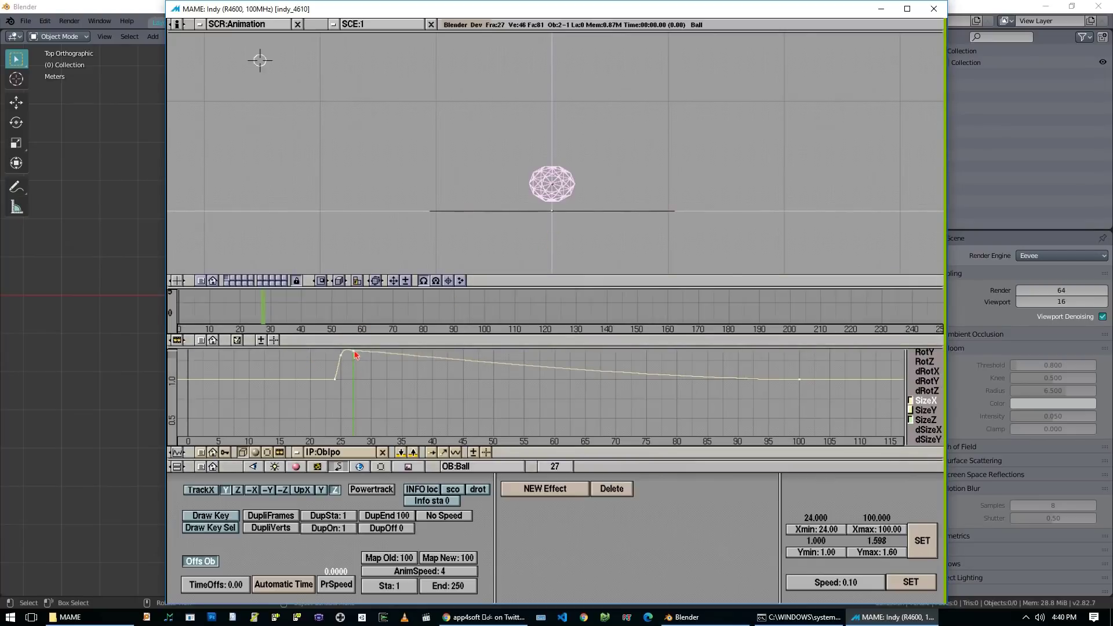
Lower the Ball's SizeX key at frame 27 to about 1.0.
{"action": "key", "text": "g"}
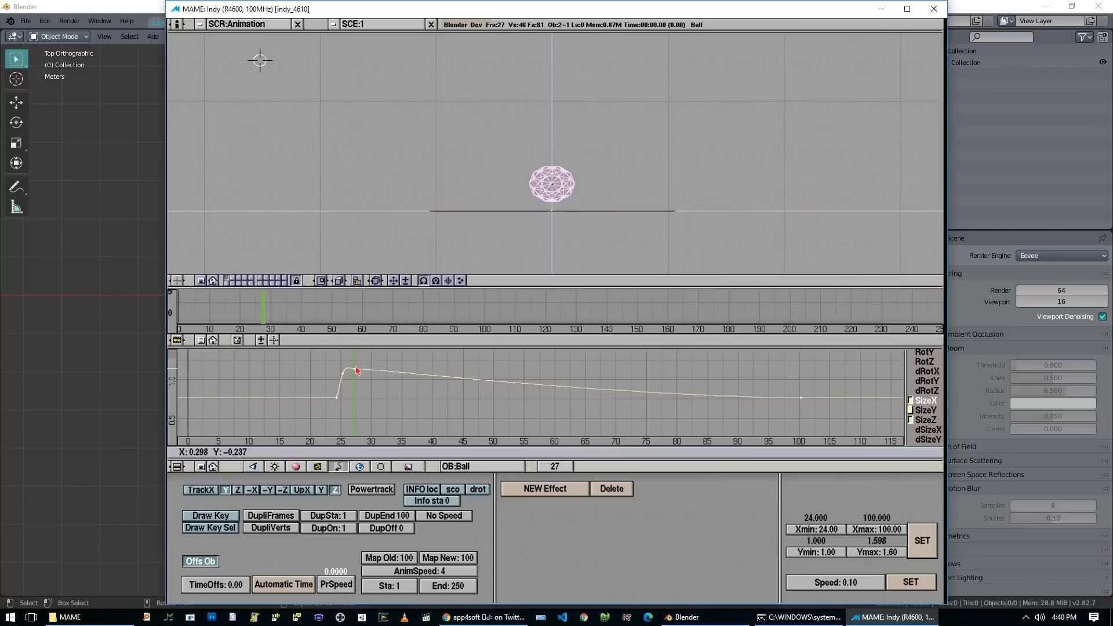
{"action": "left_click", "coordinate": [358, 366]}
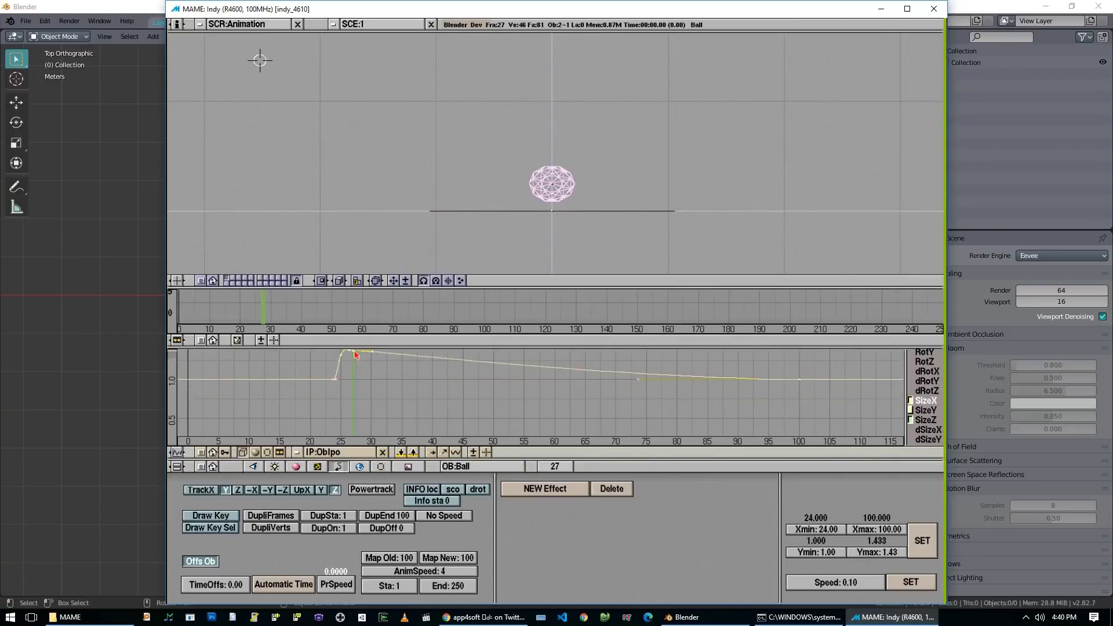
{"action": "key", "text": "g"}
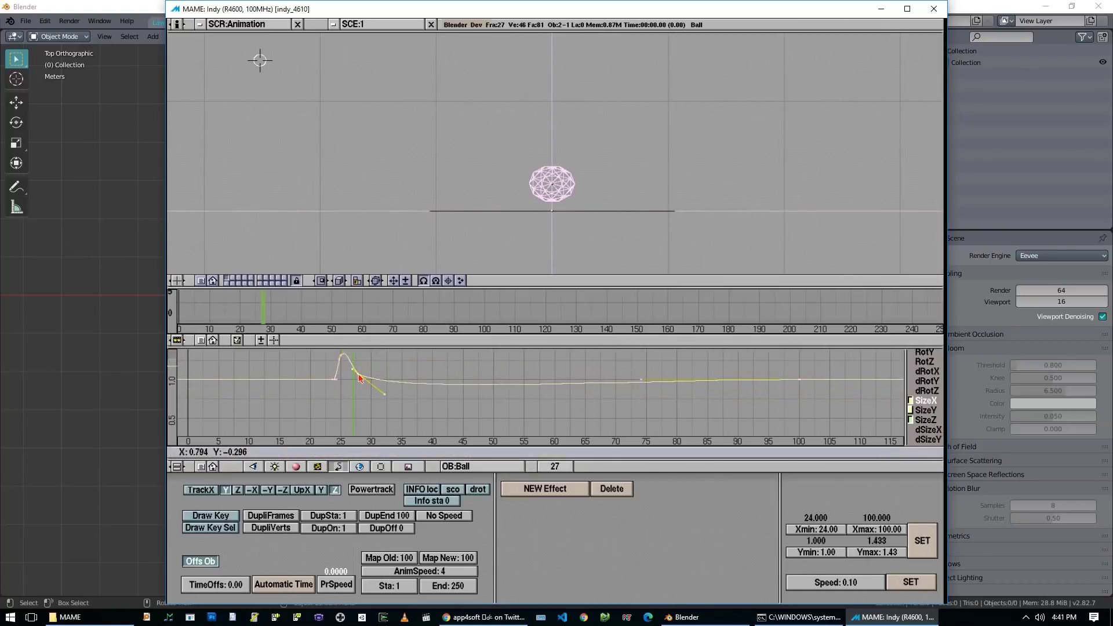
{"action": "left_click", "coordinate": [386, 405]}
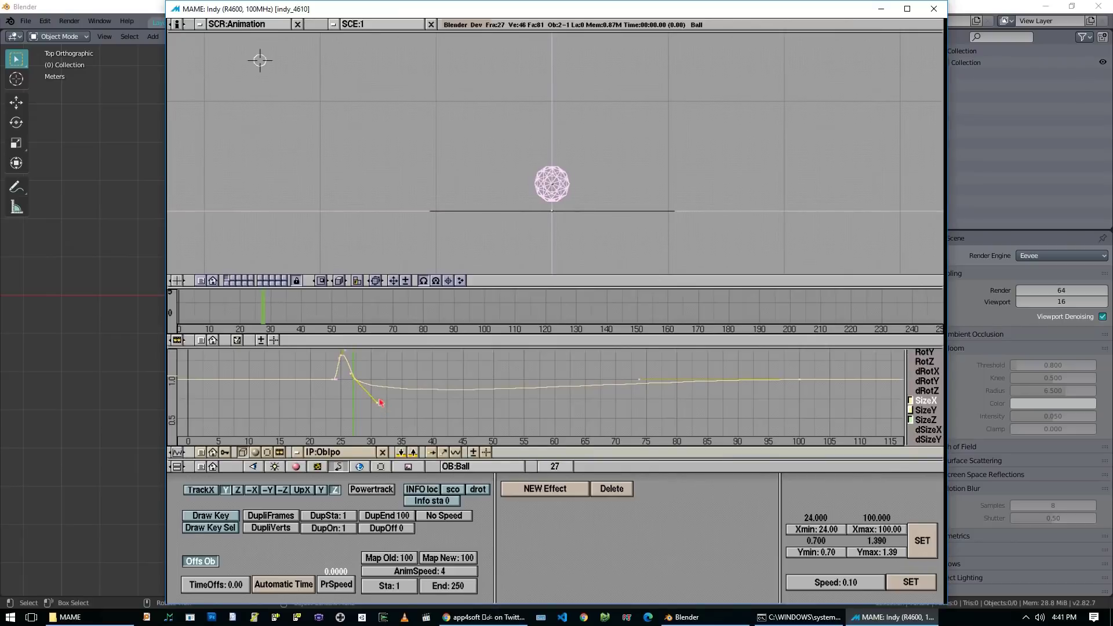
Level the outgoing handle of the SizeX key at frame 27 so the curve continues flat near 1.0.
{"action": "key", "text": "g"}
{"action": "left_click_drag", "start_coordinate": [387, 384], "coordinate": [415, 377]}
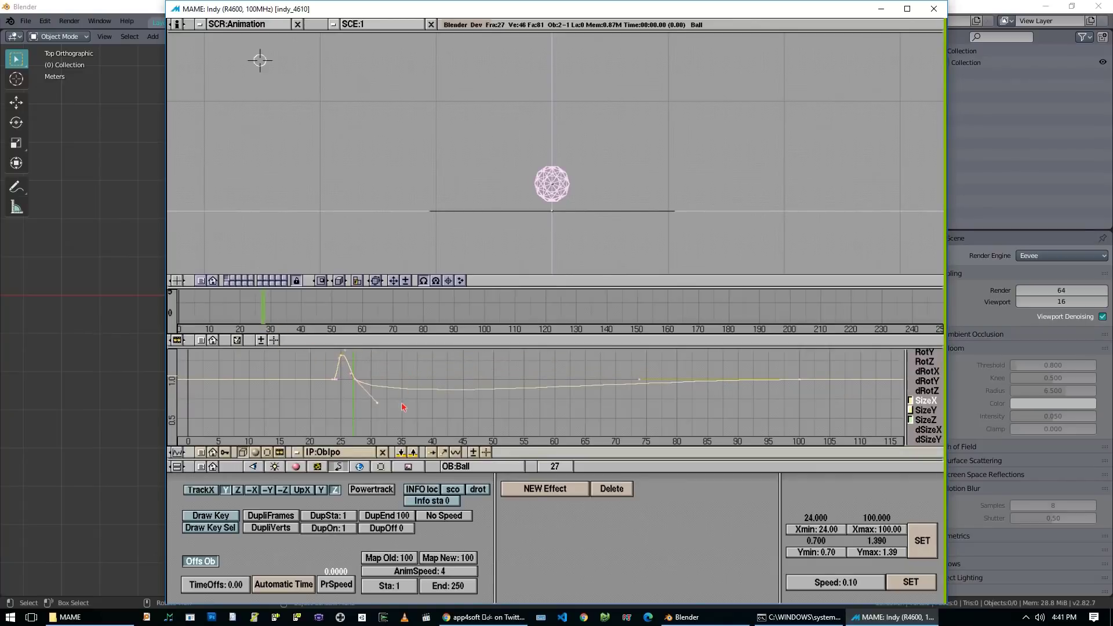
{"action": "key", "text": "g"}
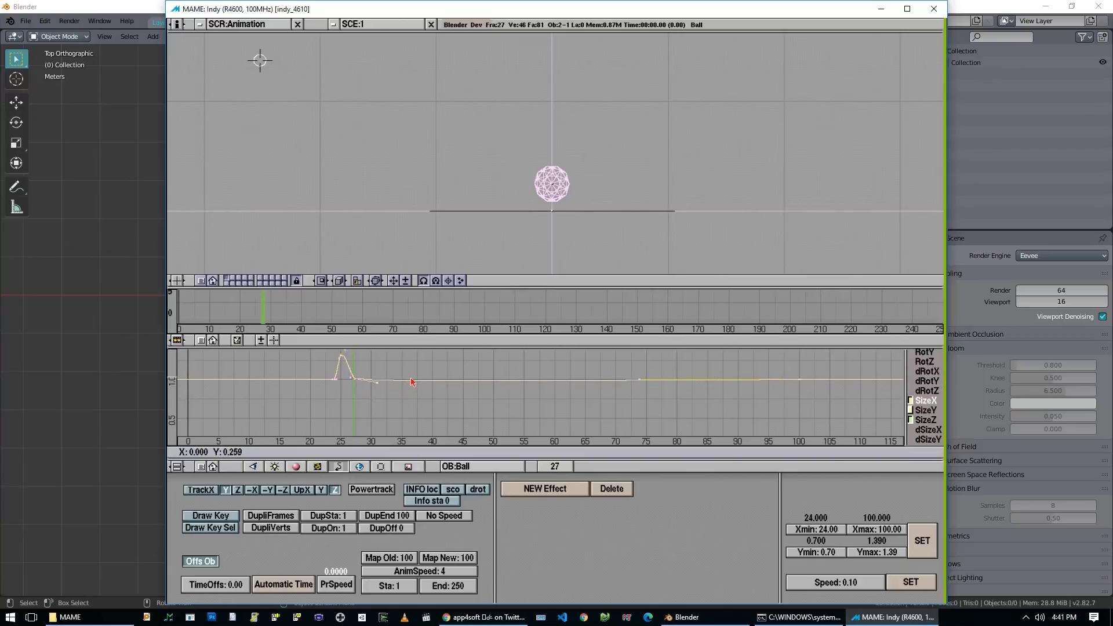
{"action": "left_click", "coordinate": [412, 380]}
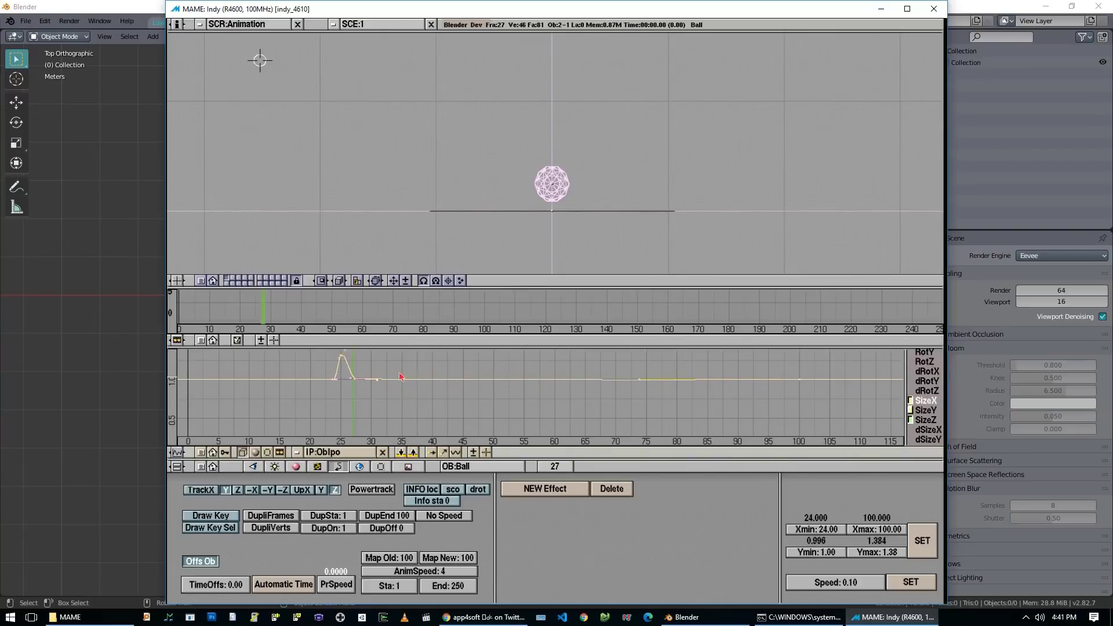
Play the animation from frame 1 to check the Ball's width around the first impact.
{"action": "key", "text": "shift+Left"}
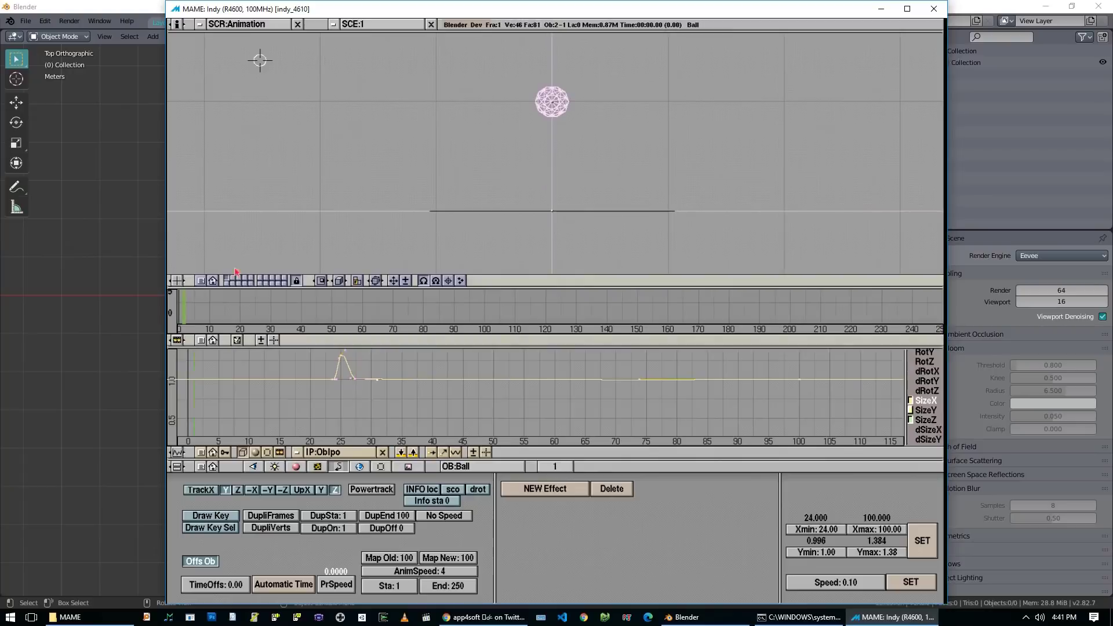
{"action": "key", "text": "alt+a"}
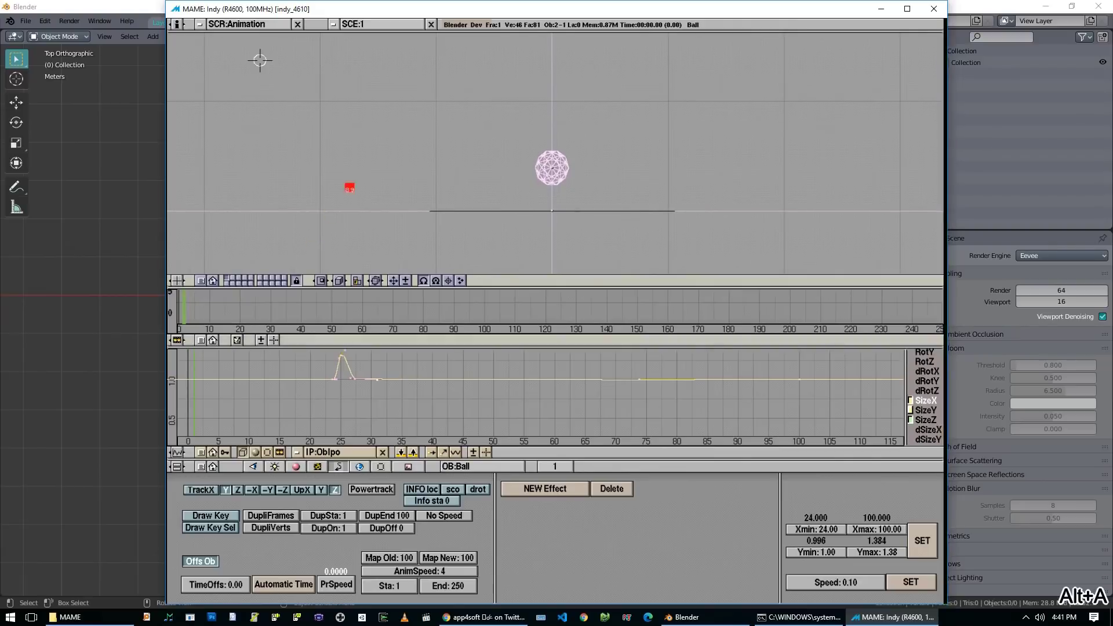
{"action": "key", "text": "alt+a"}
{"action": "key", "text": "Escape"}
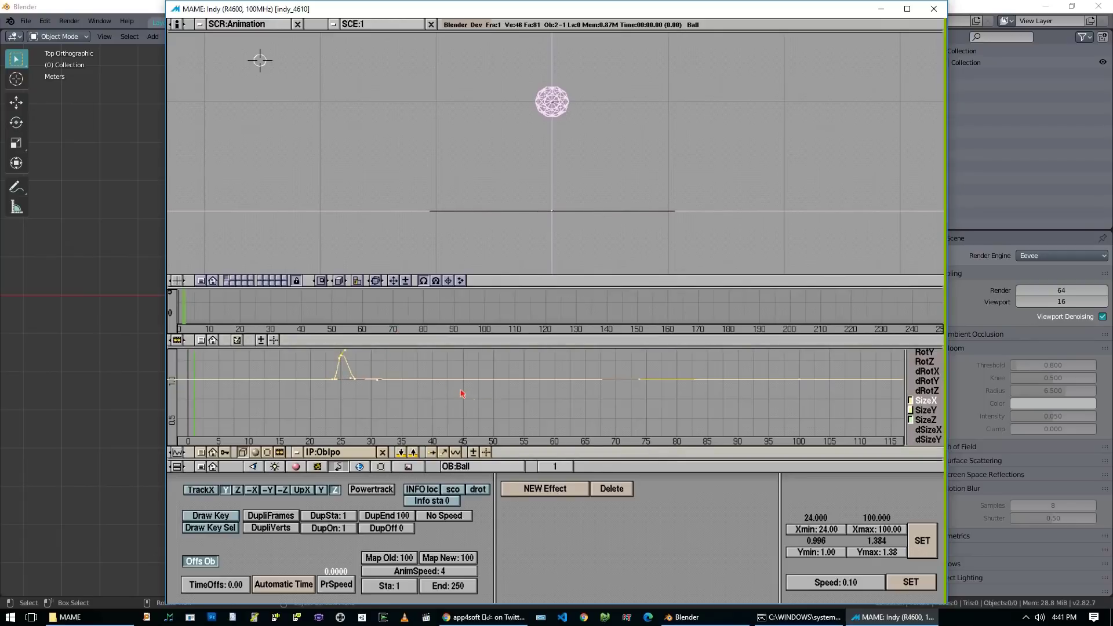
Duplicate the SizeX squash keys about 50 frames along to the second impact near frame 75, and level the copy's incoming handle.
{"action": "key", "text": "shift+d"}
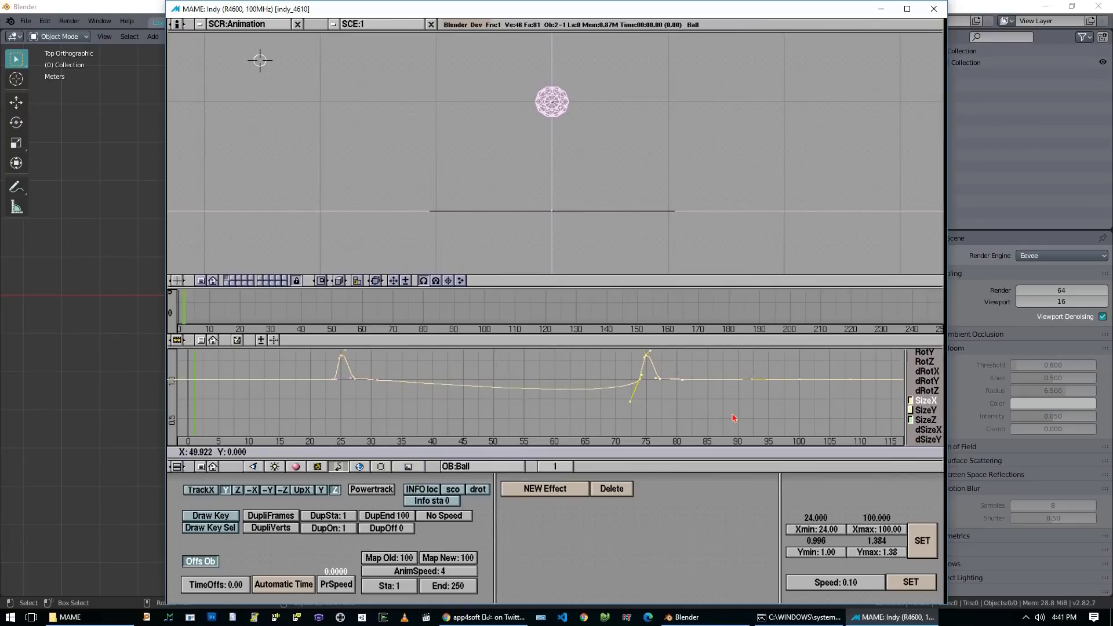
{"action": "left_click", "coordinate": [733, 417]}
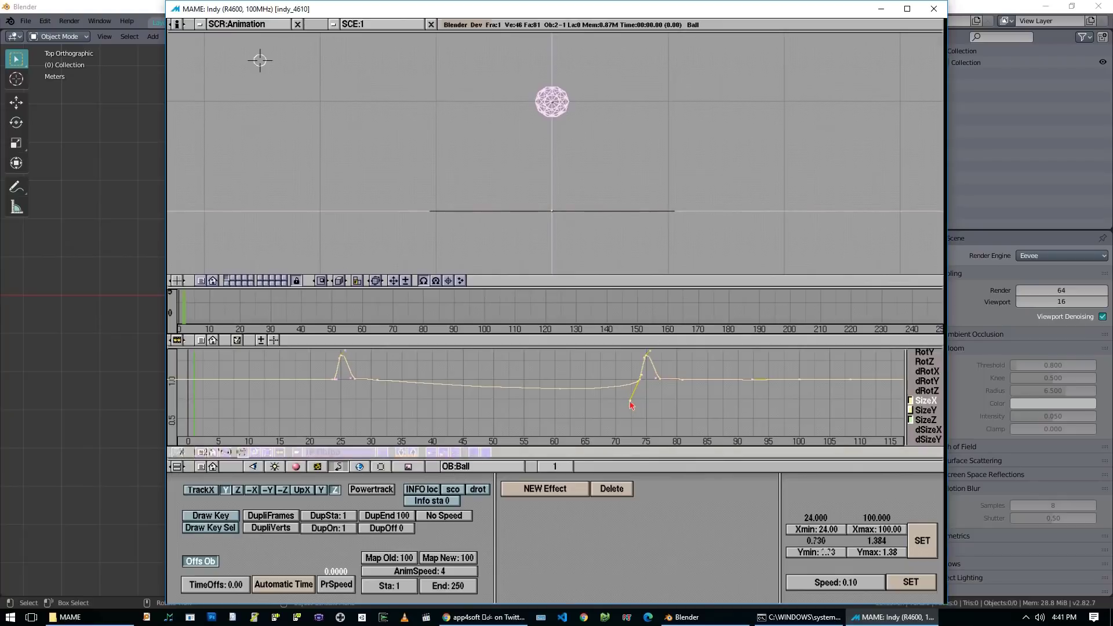
{"action": "key", "text": "g"}
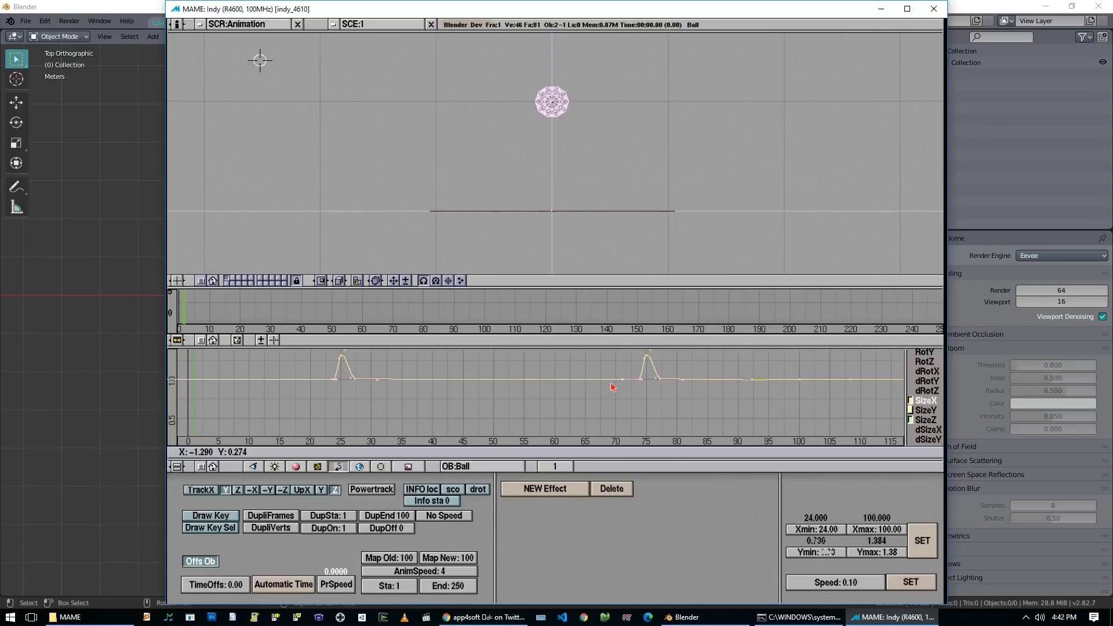
{"action": "left_click", "coordinate": [612, 387]}
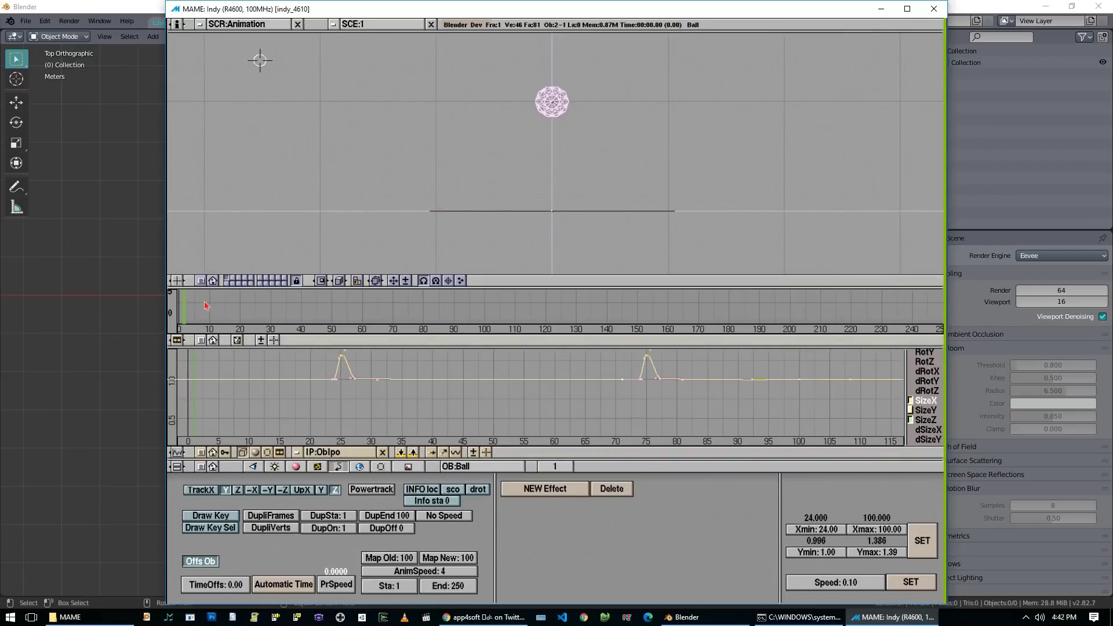
Play the animation to check both impacts, and display the LocX, LocY and LocZ curves.
{"action": "key", "text": "alt+a"}
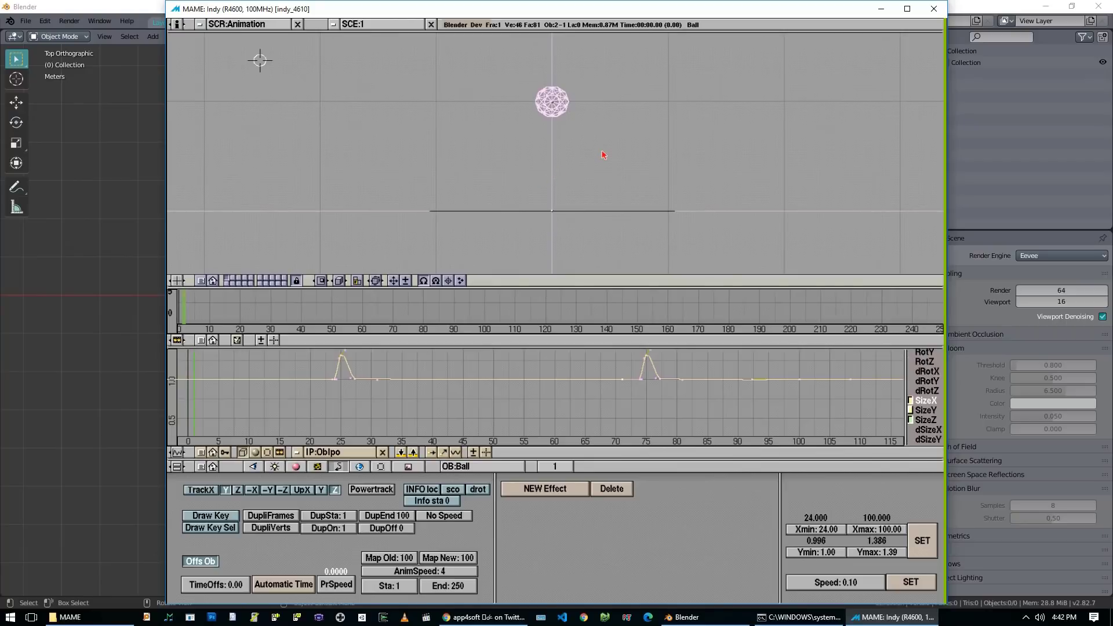
{"action": "scroll", "coordinate": [933, 365], "scroll_direction": "up", "scroll_amount": 3}
{"action": "scroll", "coordinate": [932, 413], "scroll_direction": "up", "scroll_amount": 1}
{"action": "left_click", "coordinate": [926, 363]}
{"action": "left_click", "coordinate": [925, 372], "text": "shift"}
{"action": "left_click", "coordinate": [925, 382], "text": "shift"}
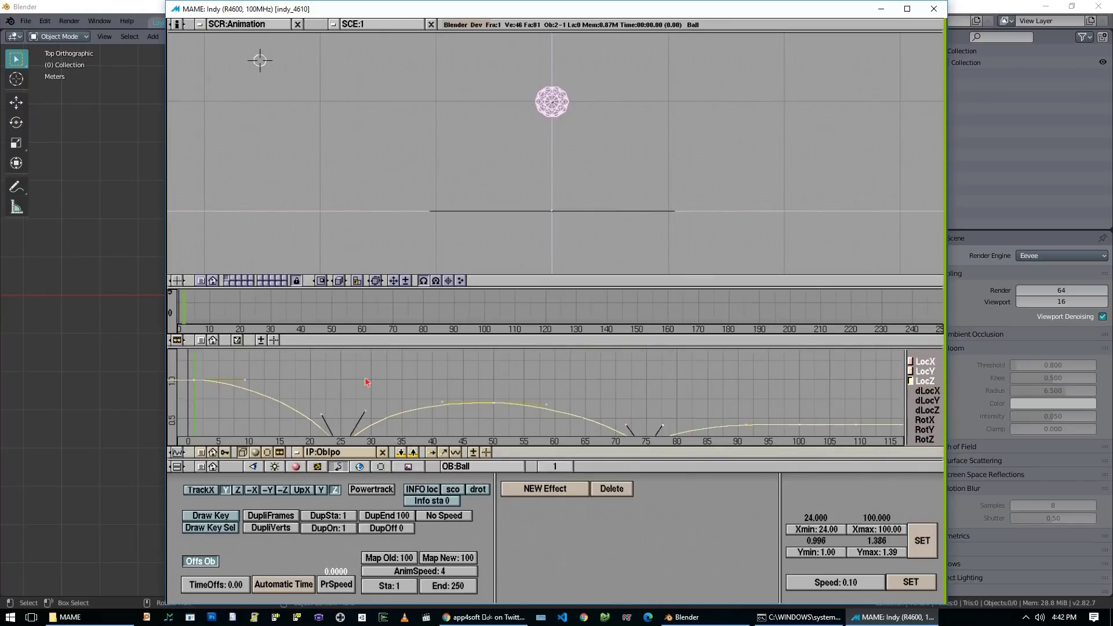
{"action": "middle_click_drag", "start_coordinate": [347, 387], "coordinate": [347, 369]}
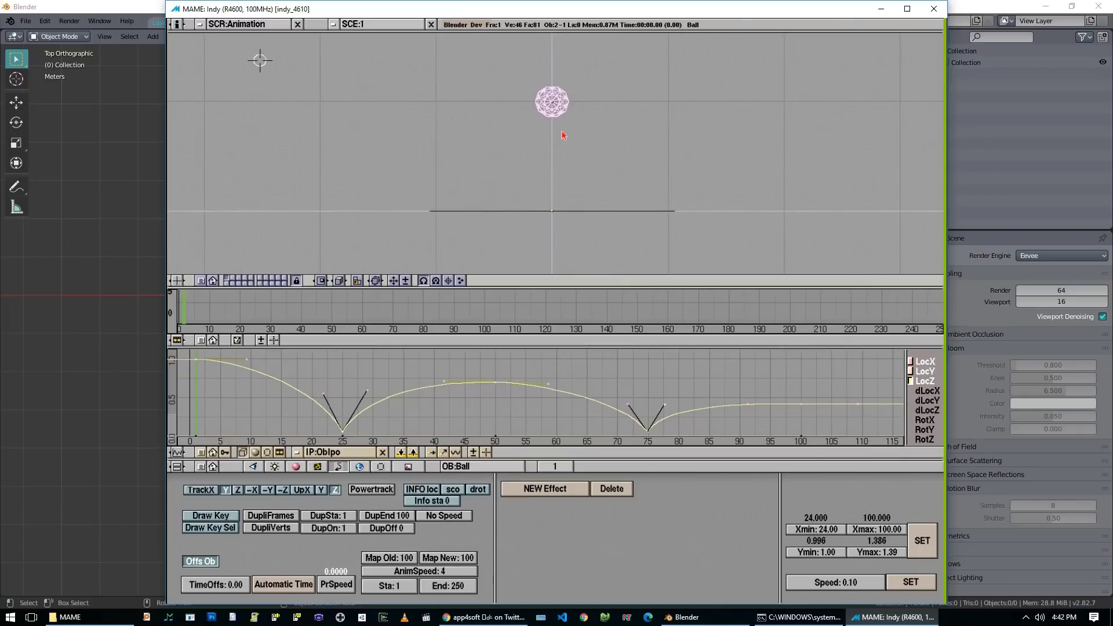
Save the Blender file.
{"action": "key", "text": "g"}
{"action": "key", "text": "Escape"}
{"action": "key", "text": "ctrl+w"}
{"action": "left_click", "coordinate": [536, 144]}
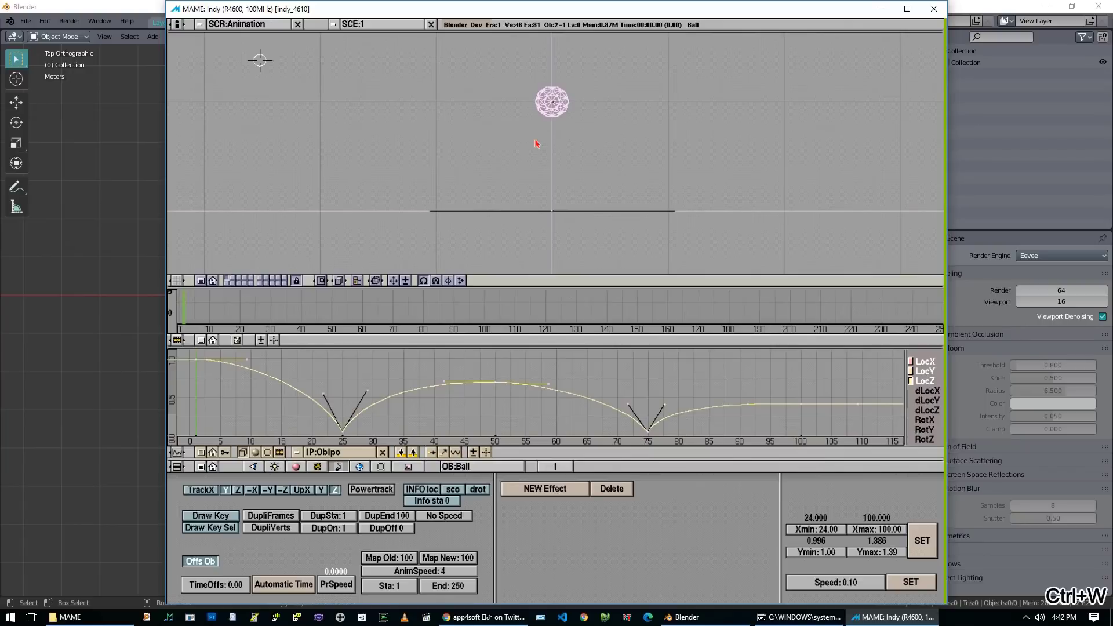
At frame 1, move the Ball along negative X to about -0.87, keeping its height, and insert a Loc key.
{"action": "key", "text": "g"}
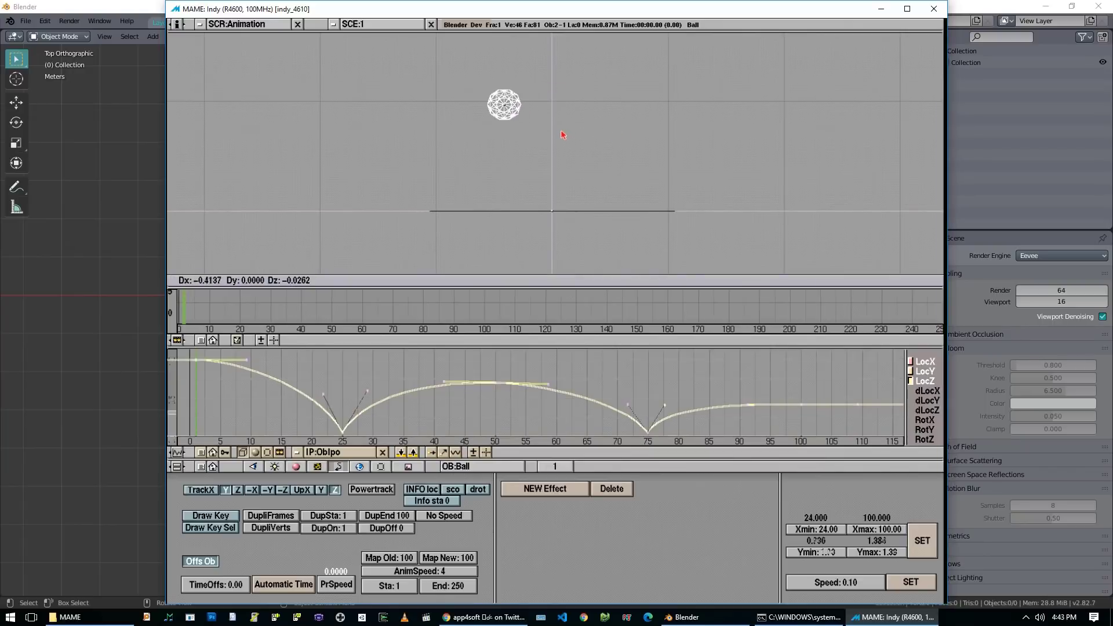
{"action": "left_click", "coordinate": [512, 137]}
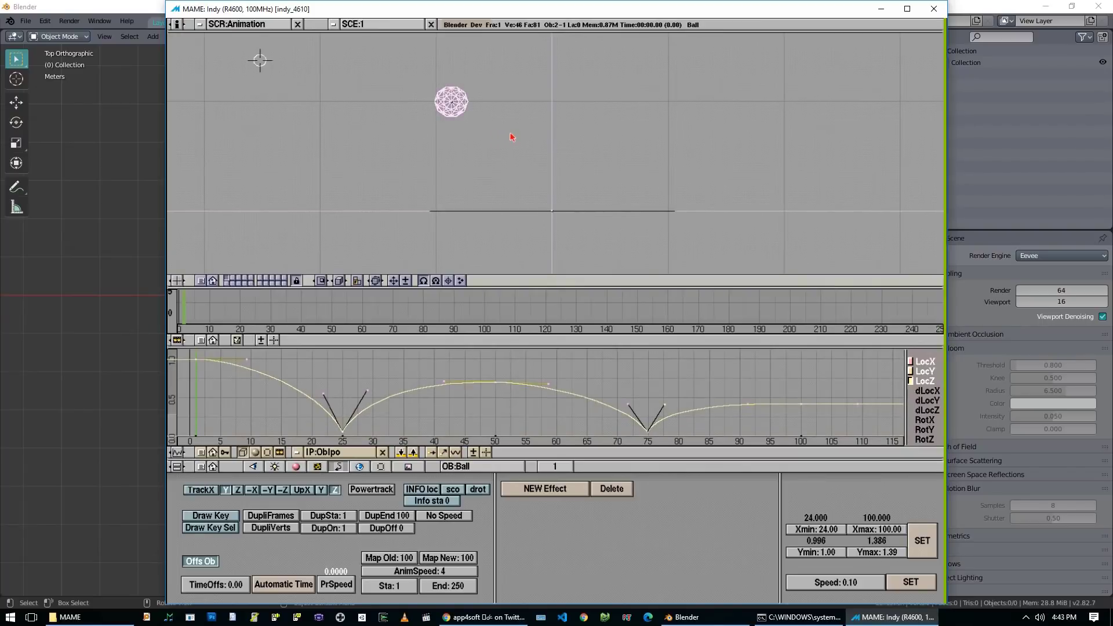
{"action": "key", "text": "i"}
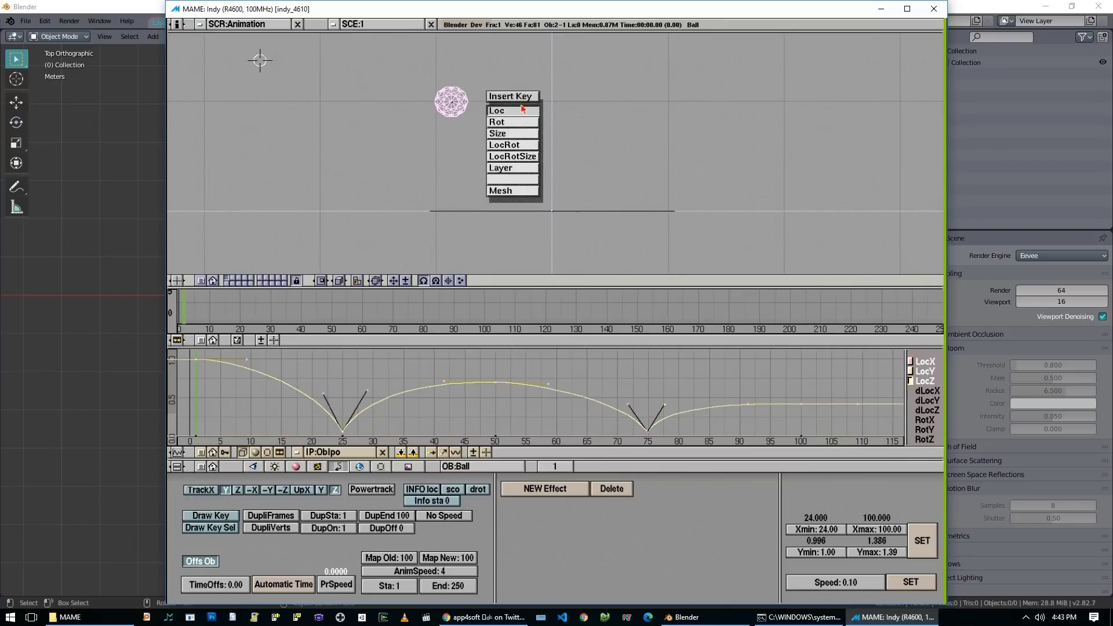
{"action": "left_click", "coordinate": [520, 110]}
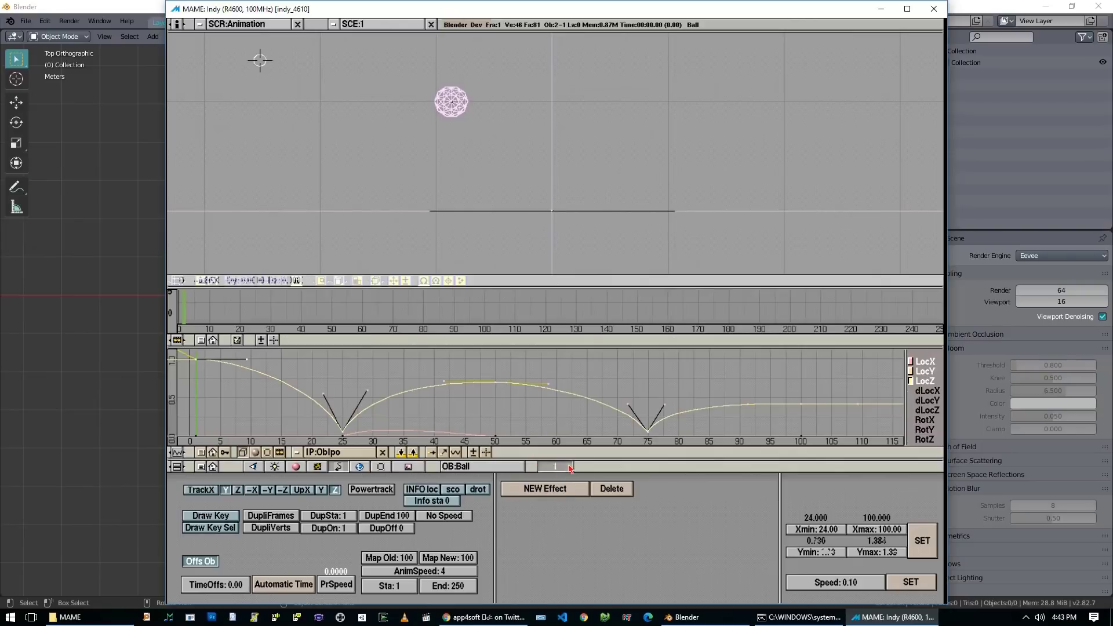
At frame 100, move the Ball along positive X to near the far end of the ground plane, and insert a Loc key.
{"action": "key", "text": "Return"}
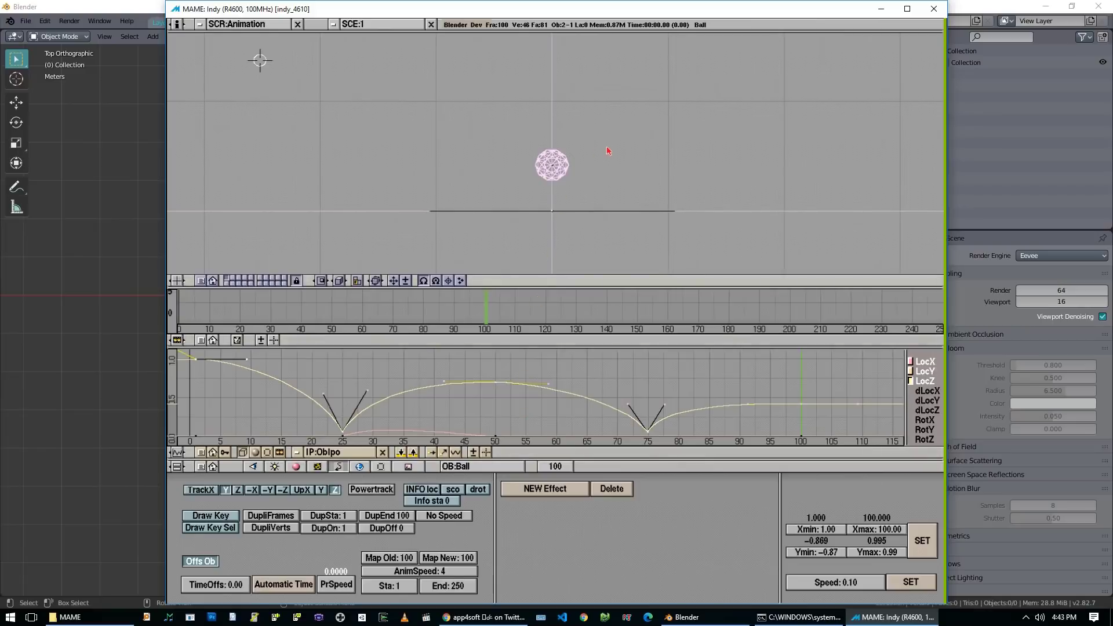
{"action": "key", "text": "g"}
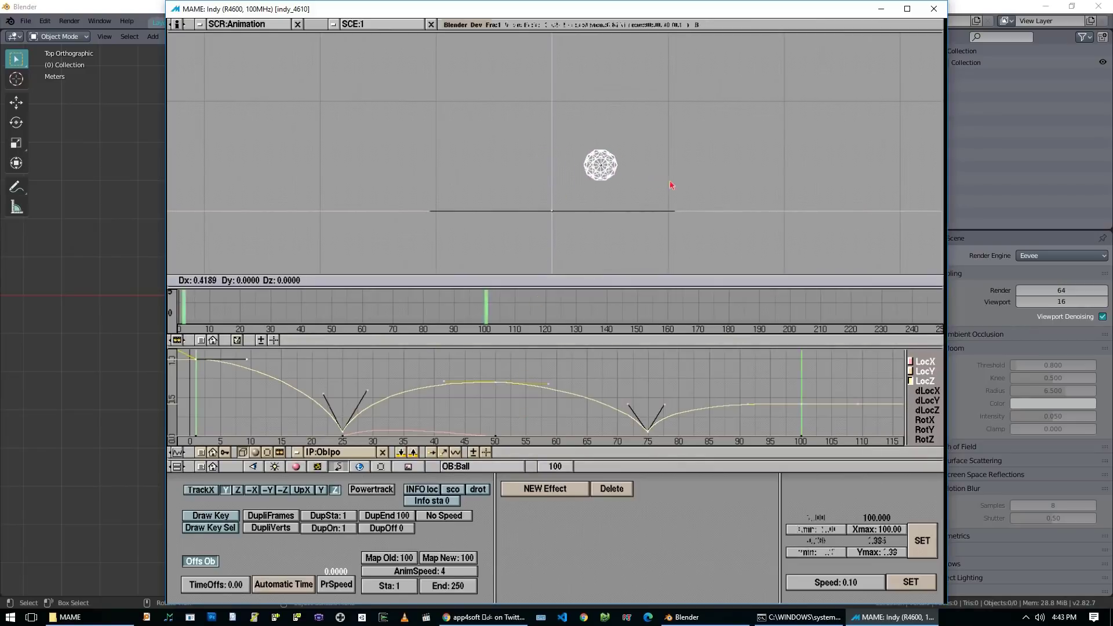
{"action": "left_click", "coordinate": [714, 193]}
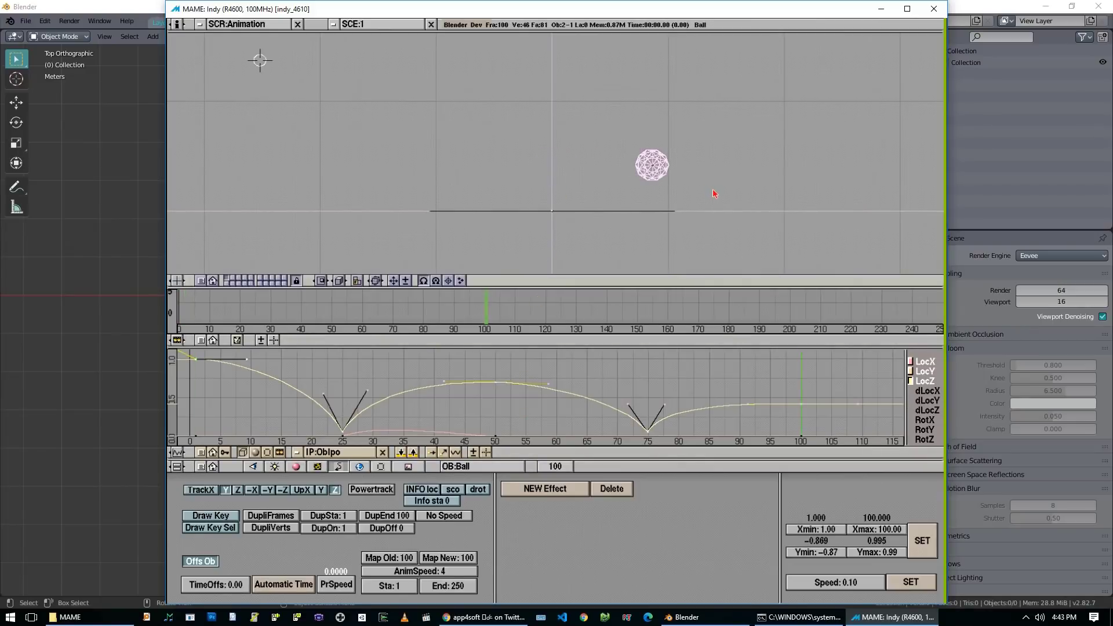
{"action": "key", "text": "i"}
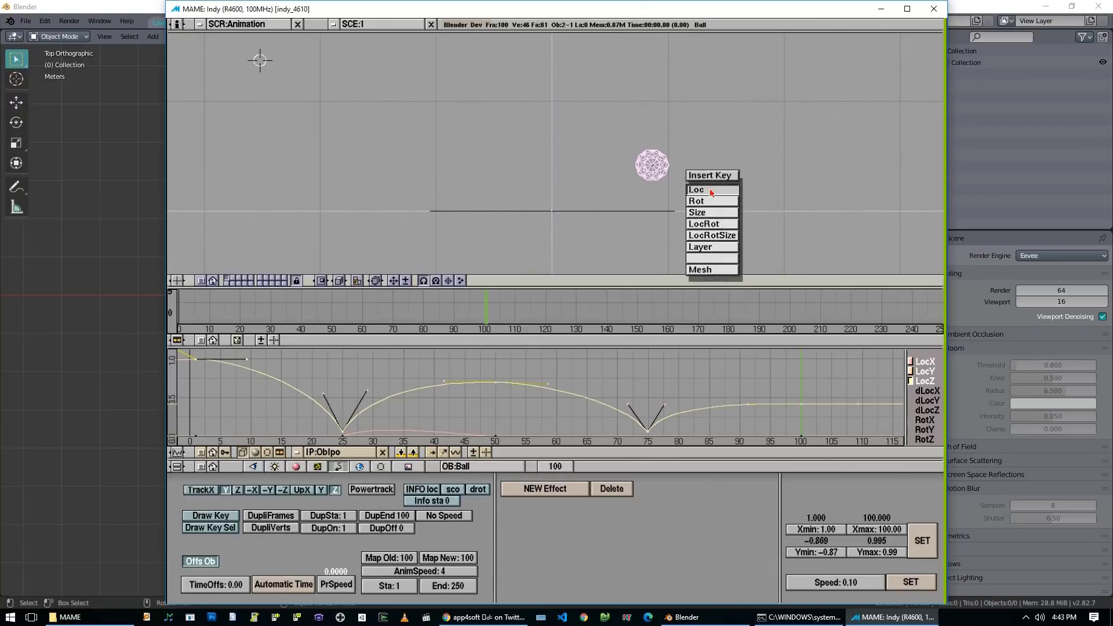
{"action": "left_click", "coordinate": [711, 191]}
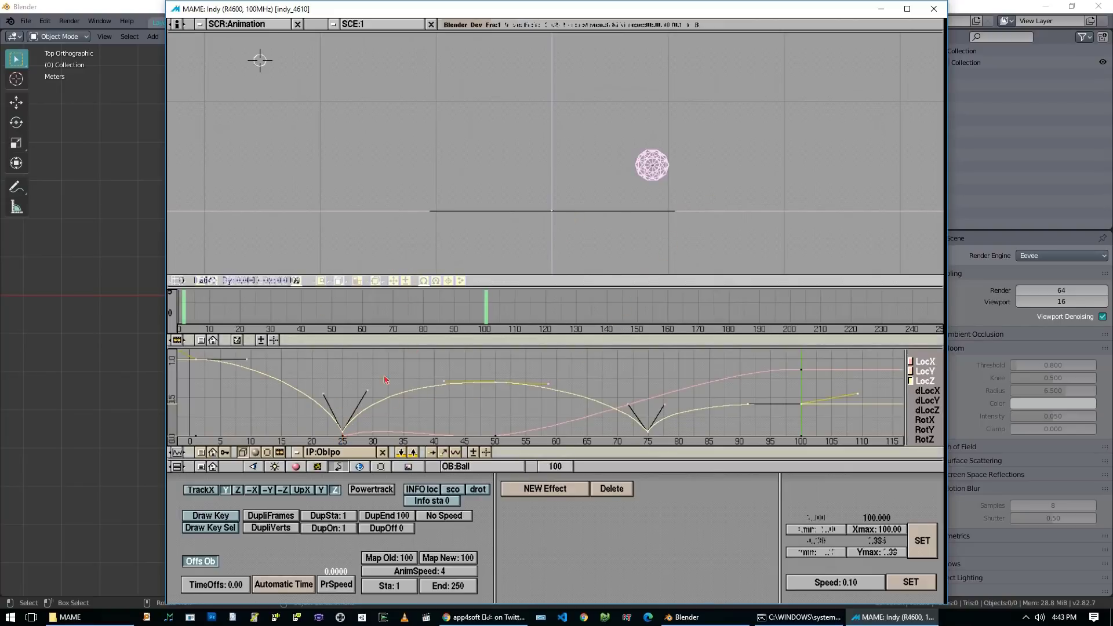
Play the animation from frame 1 to check the Ball's horizontal travel.
{"action": "key", "text": "shift+Left"}
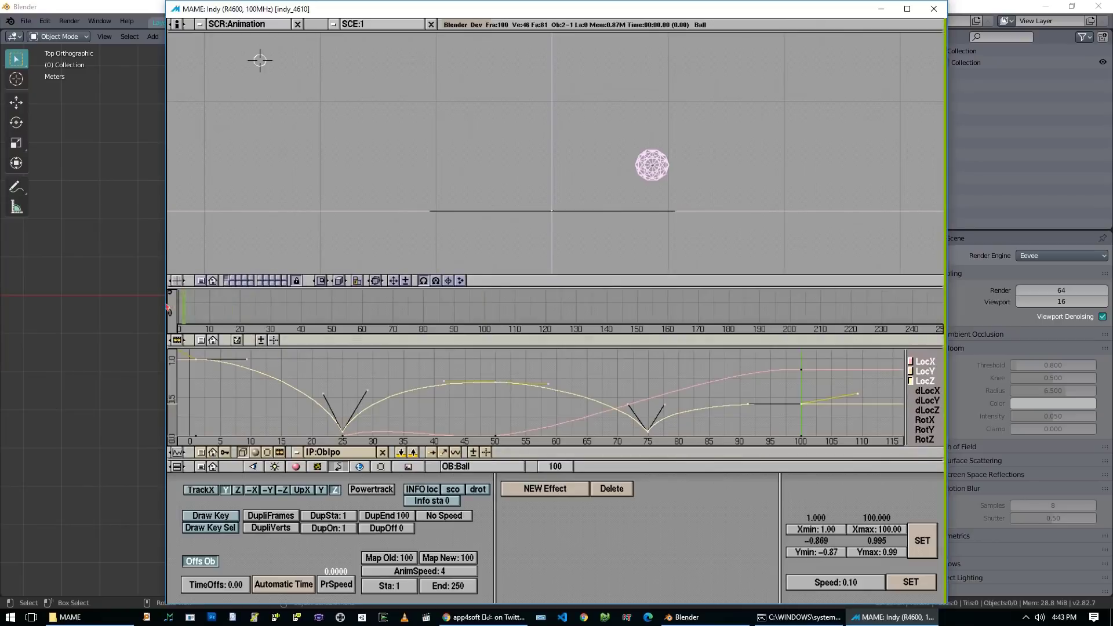
{"action": "key", "text": "alt+a"}
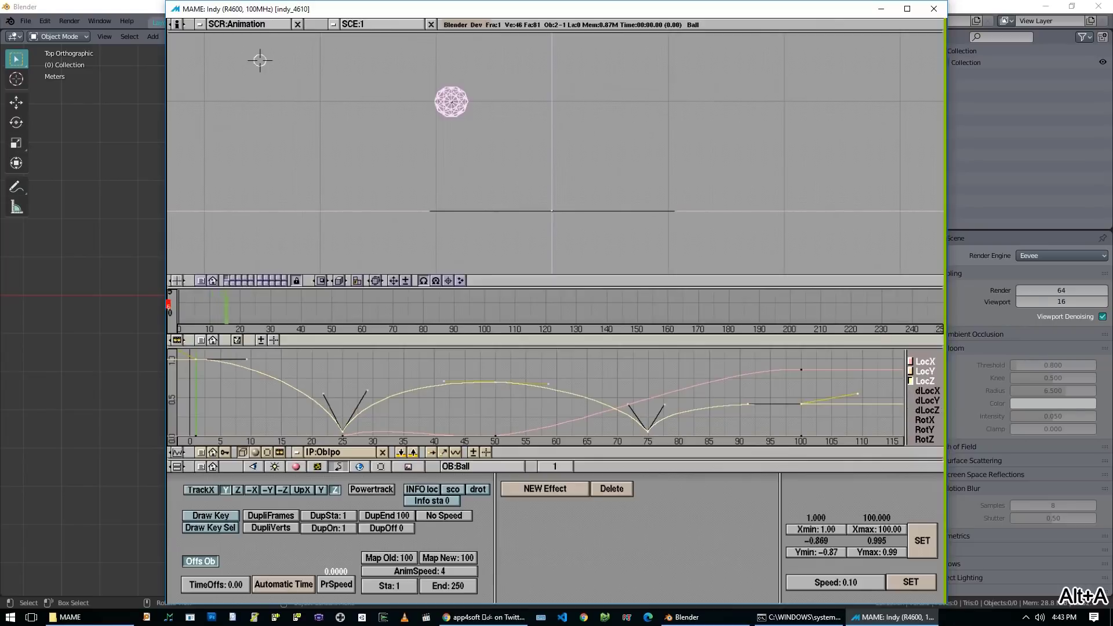
{"action": "key", "text": "Escape"}
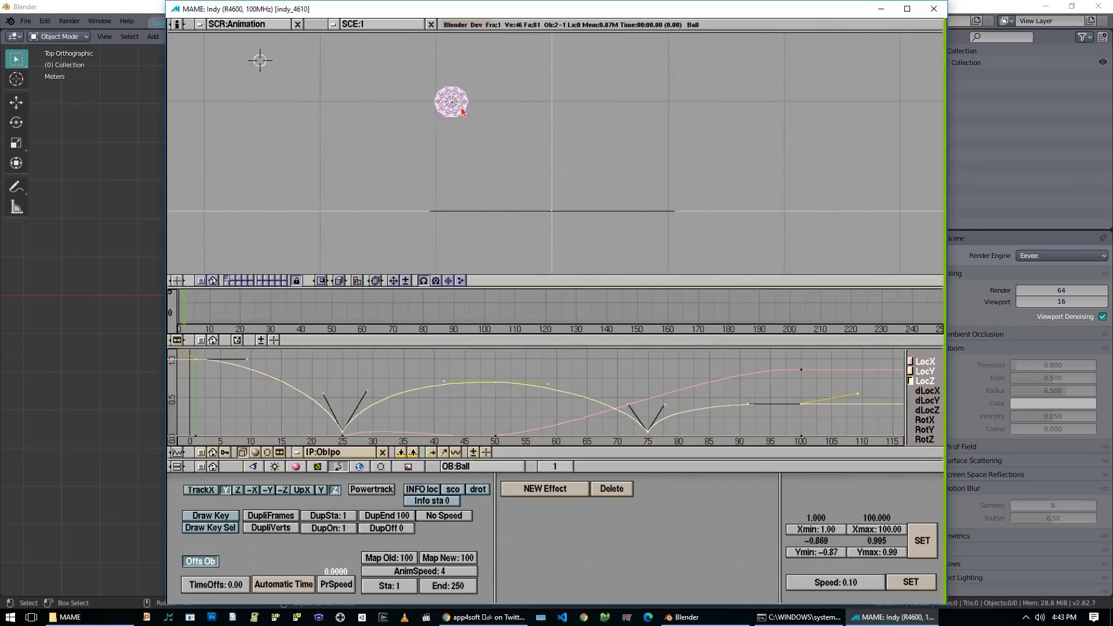
{"action": "key", "text": "alt+a"}
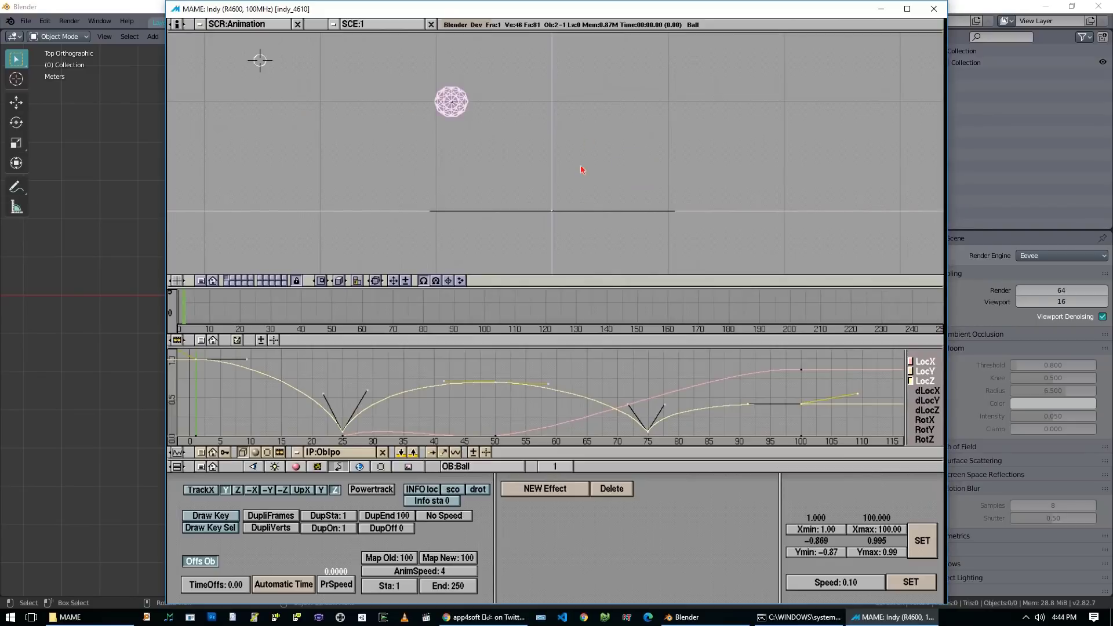
Show only the LocX curve and delete its keys at frames 25 and 50.
{"action": "left_click", "coordinate": [928, 363]}
{"action": "middle_click_drag", "start_coordinate": [420, 417], "coordinate": [429, 374]}
{"action": "key", "text": "Home"}
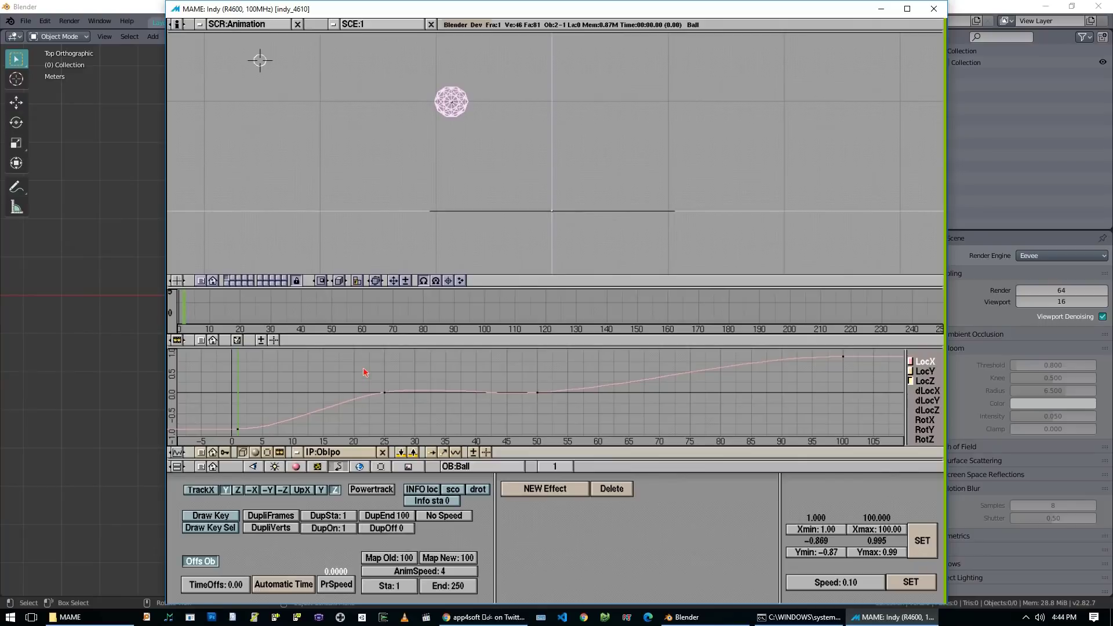
{"action": "key", "text": "Tab"}
{"action": "key", "text": "b"}
{"action": "left_click_drag", "start_coordinate": [374, 372], "coordinate": [578, 412]}
{"action": "key", "text": "x"}
{"action": "left_click", "coordinate": [578, 410]}
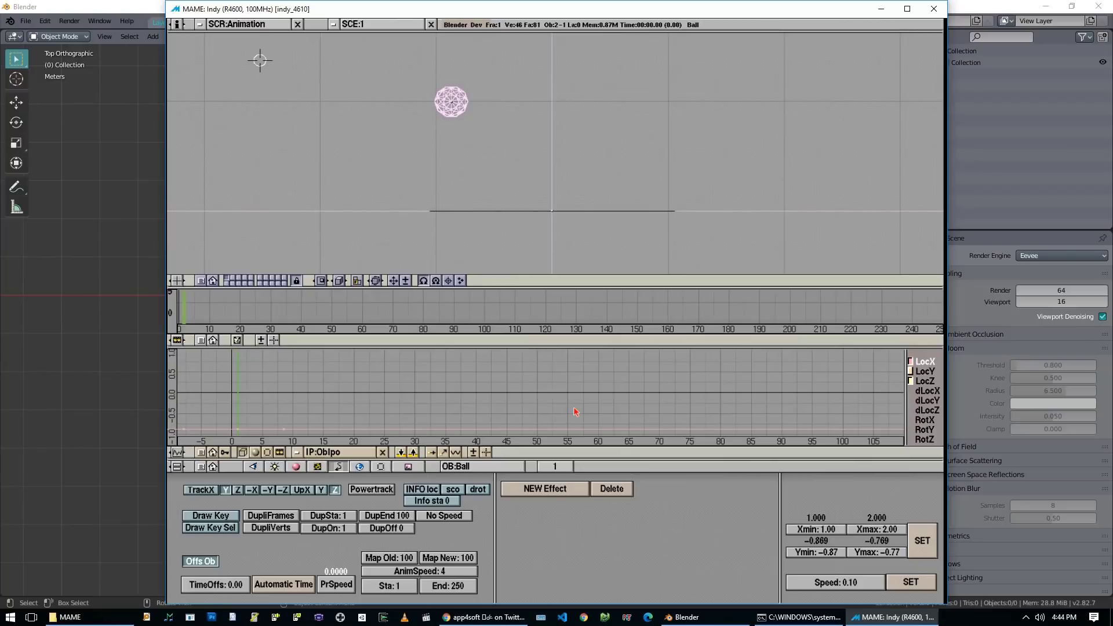
Try to undo the deletion of the LocX keys.
{"action": "key", "text": "ctrl+z"}
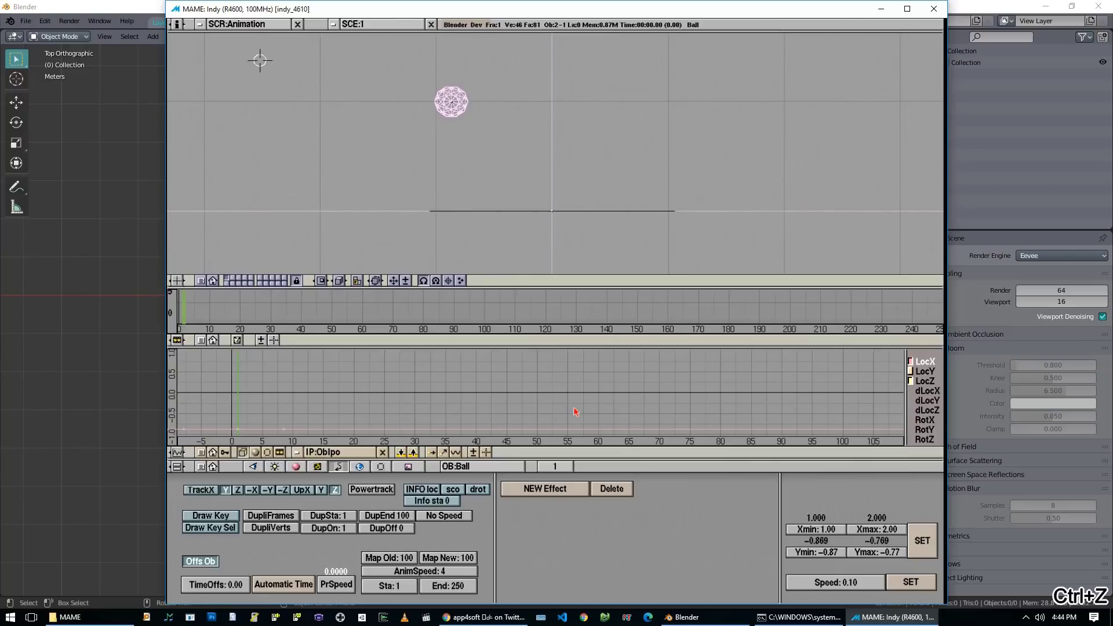
{"action": "middle_click_drag", "start_coordinate": [671, 407], "coordinate": [529, 378]}
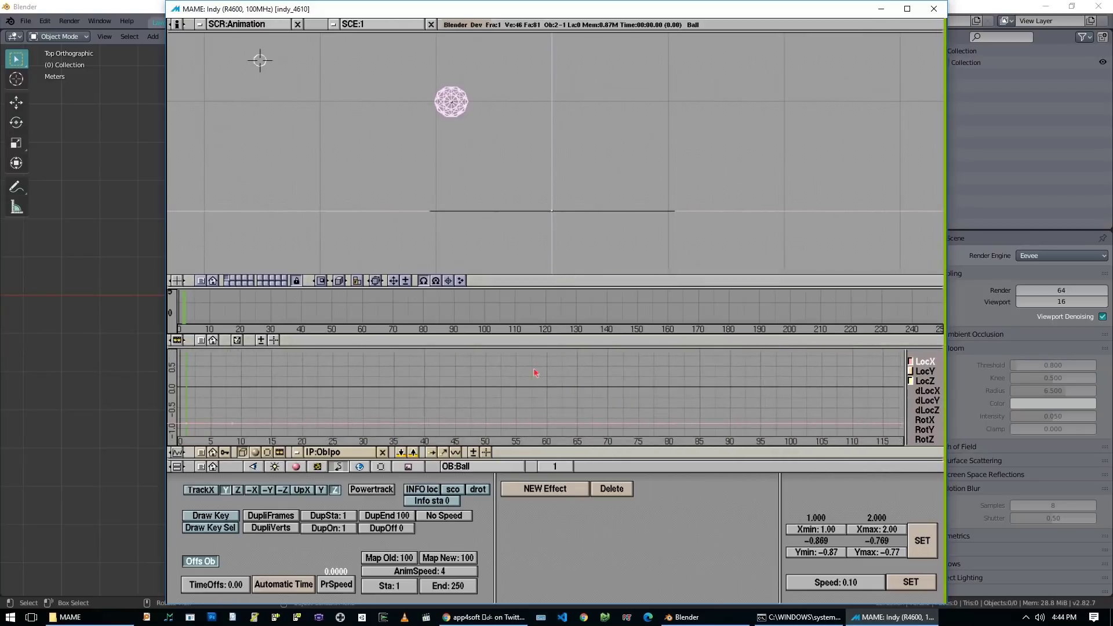
At frame 99, move the Ball about 1.7 units along positive X and insert a Loc key.
{"action": "left_click", "coordinate": [482, 306]}
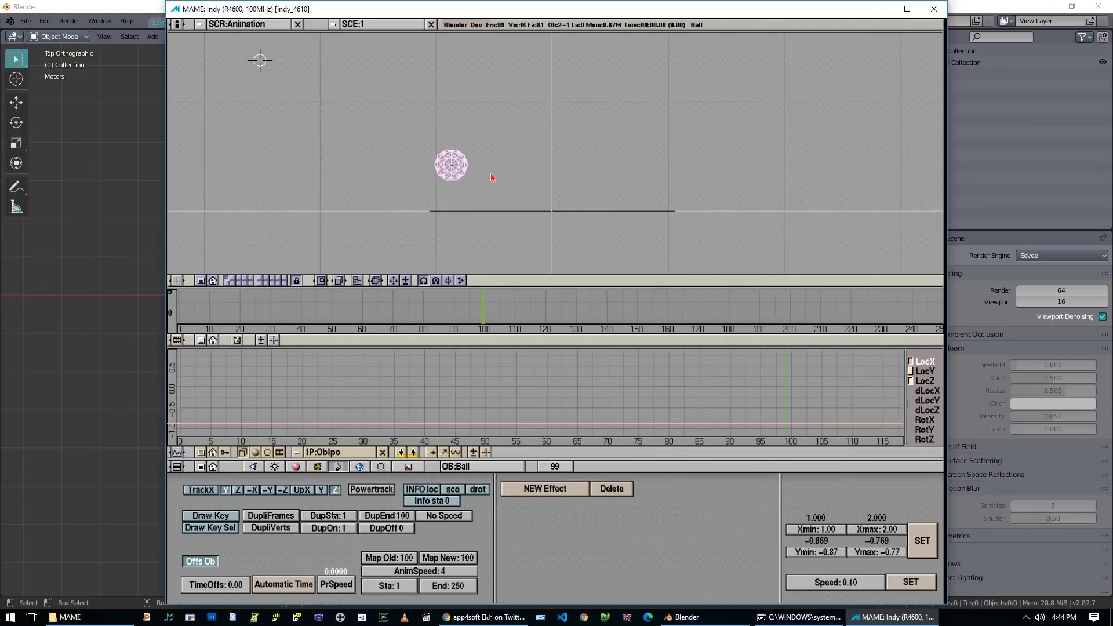
{"action": "key", "text": "g"}
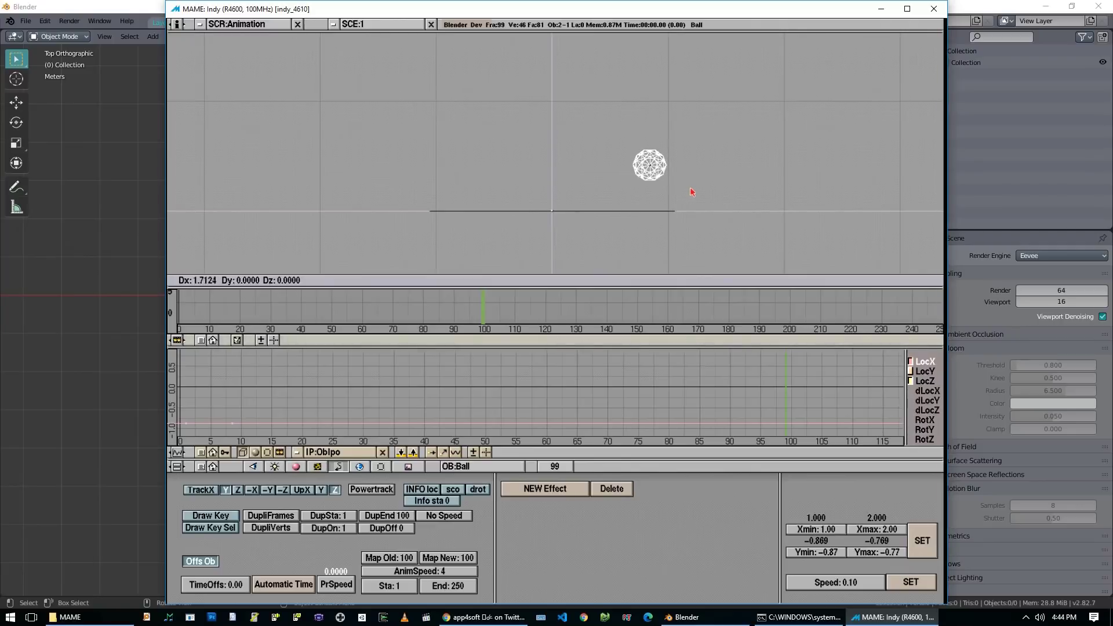
{"action": "left_click", "coordinate": [691, 191]}
{"action": "key", "text": "i"}
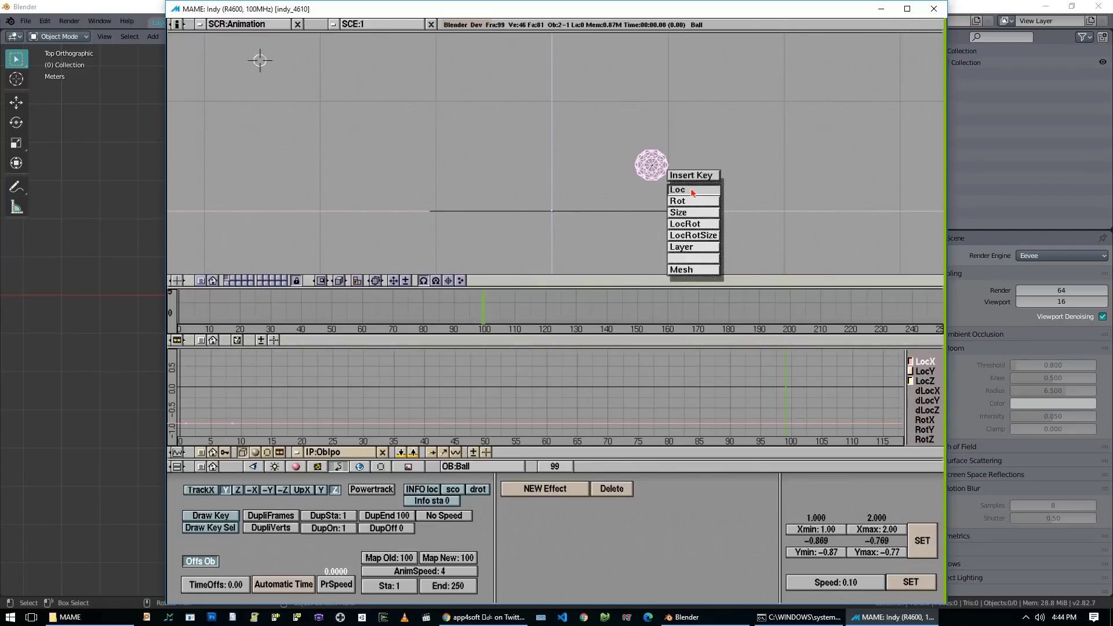
{"action": "left_click", "coordinate": [692, 190]}
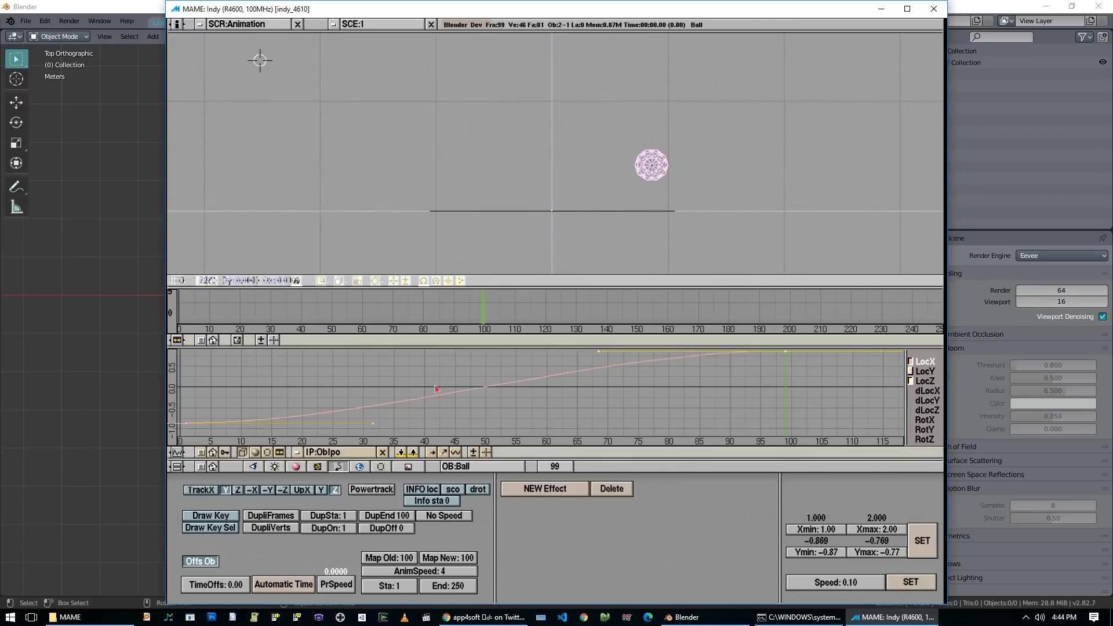
Return to frame 1, show the other Ball curves together with LocX, and play the animation to check the motion.
{"action": "left_click_drag", "start_coordinate": [508, 306], "coordinate": [426, 311]}
{"action": "left_click_drag", "start_coordinate": [248, 314], "coordinate": [170, 312]}
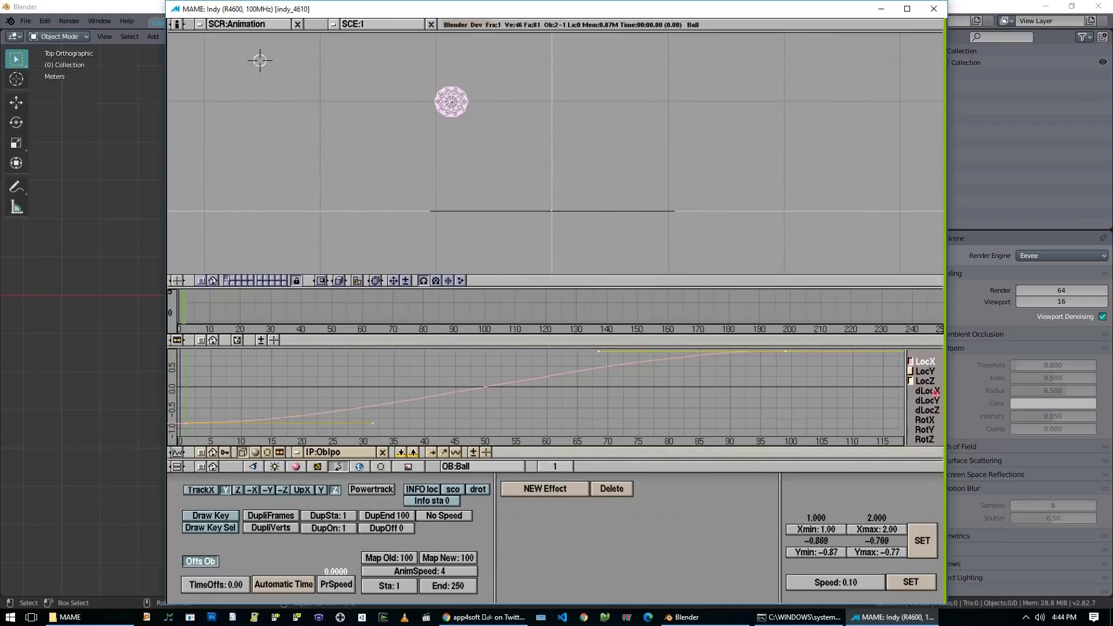
{"action": "left_click", "coordinate": [924, 385]}
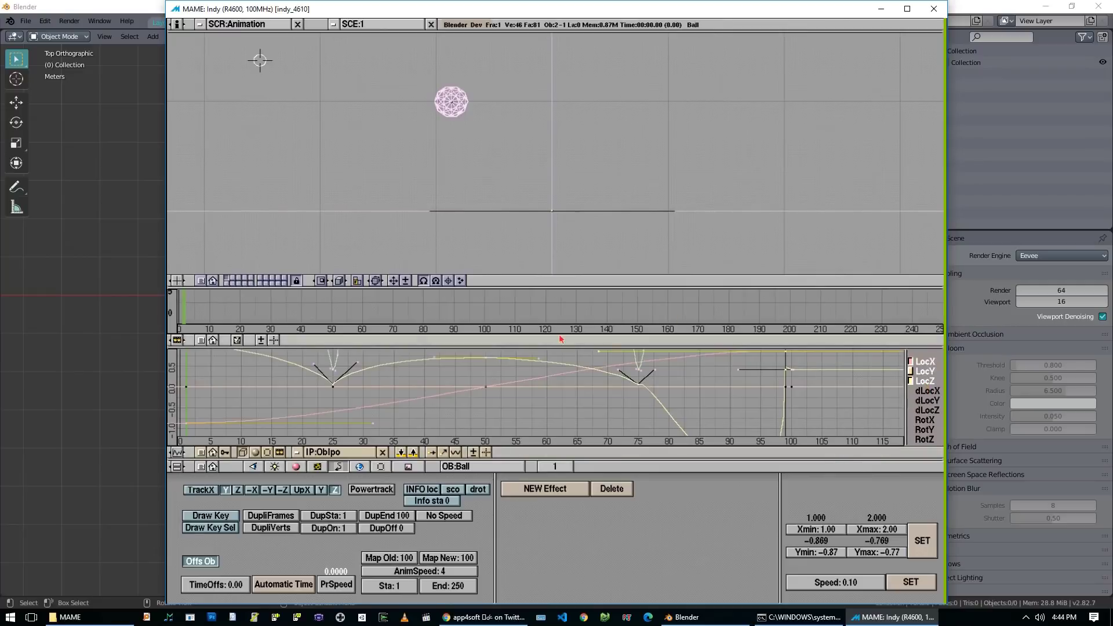
{"action": "key", "text": "Home"}
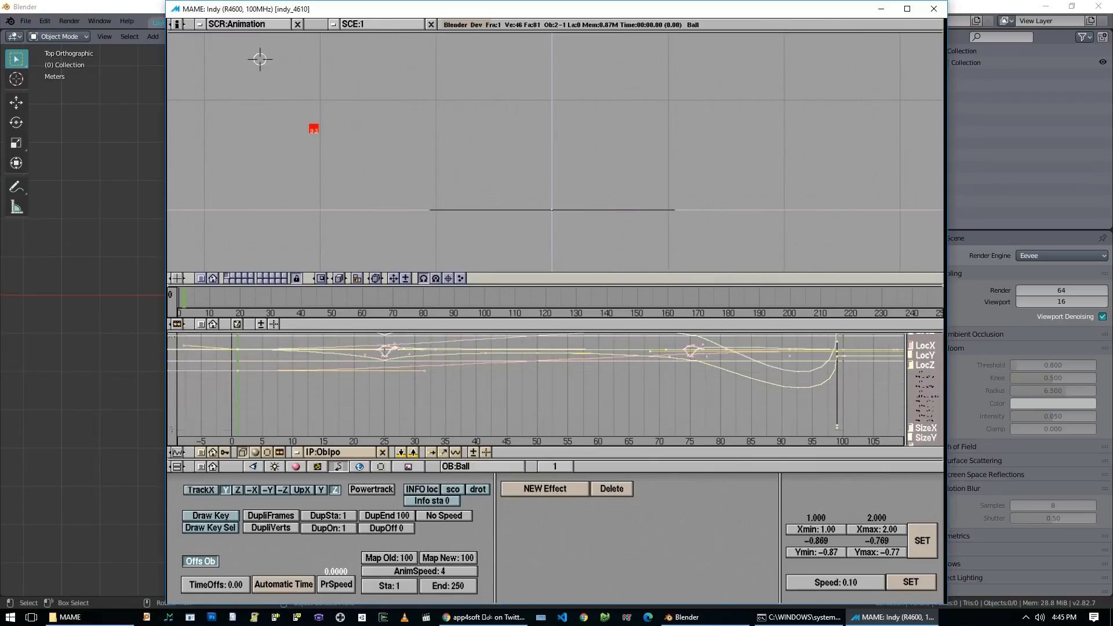
{"action": "key", "text": "alt+a"}
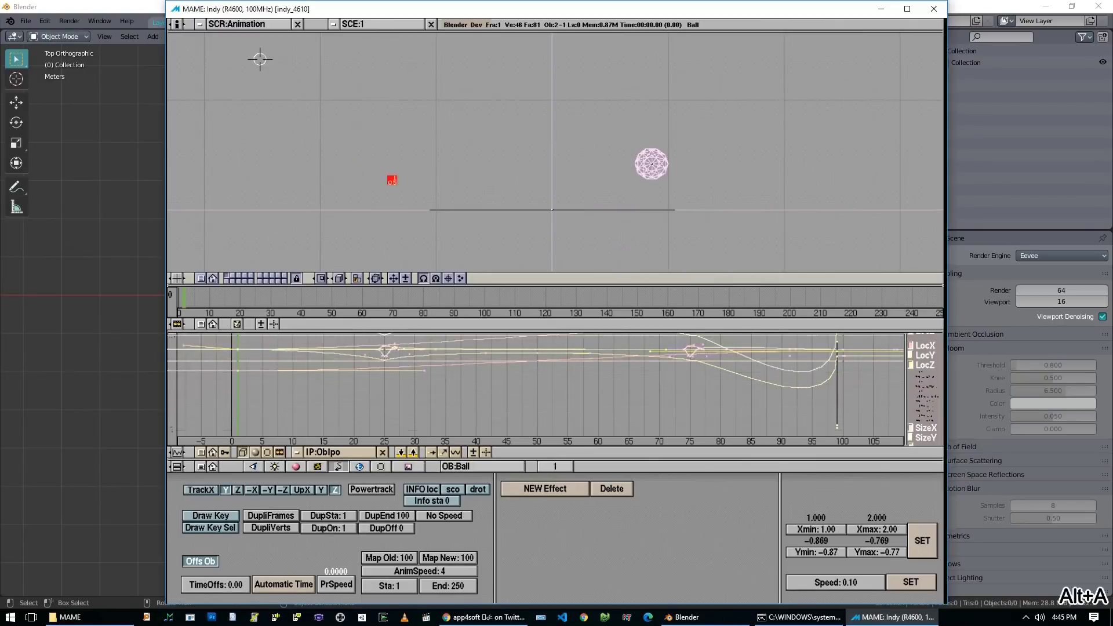
{"action": "left_click", "coordinate": [694, 296]}
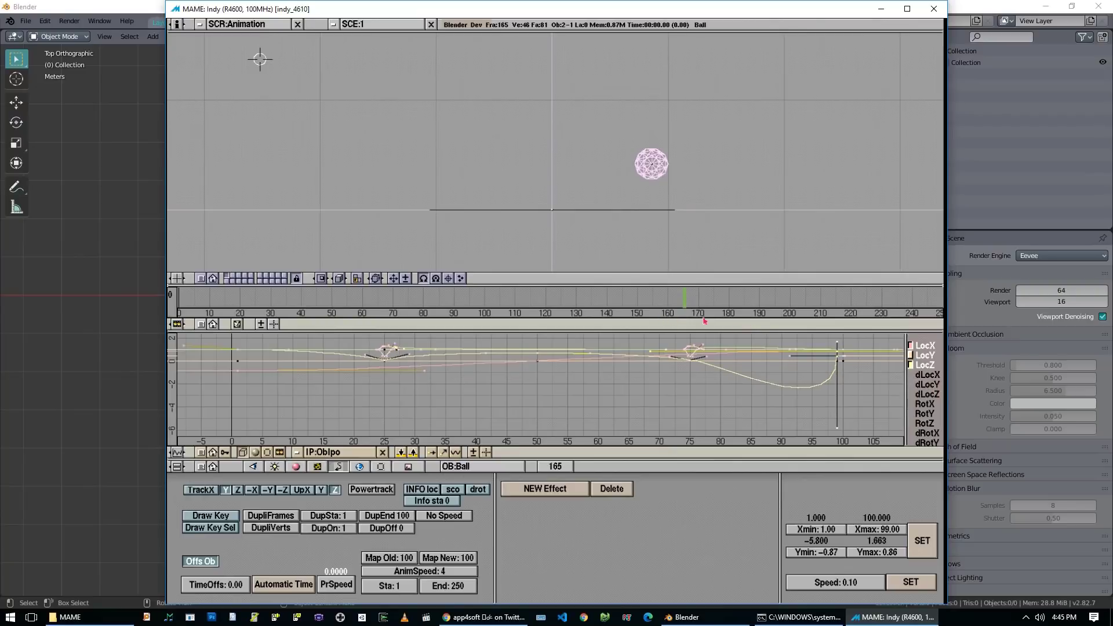
Show only the LocZ curve and reposition the incoming handle of the key at frame 99 so the curve runs level into it.
{"action": "left_click", "coordinate": [926, 365]}
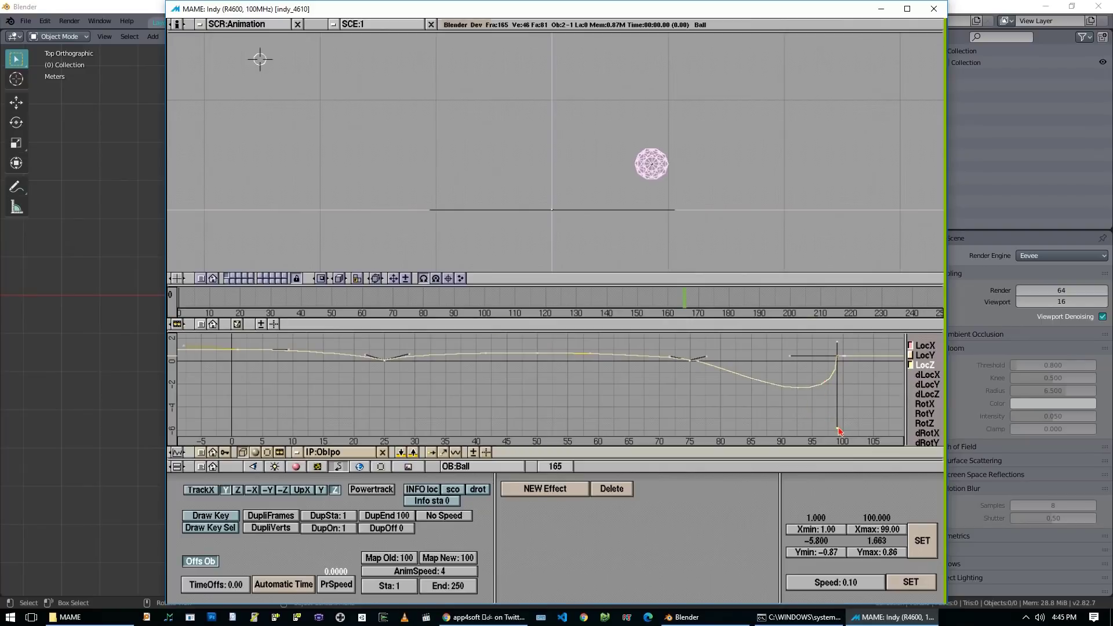
{"action": "key", "text": "g"}
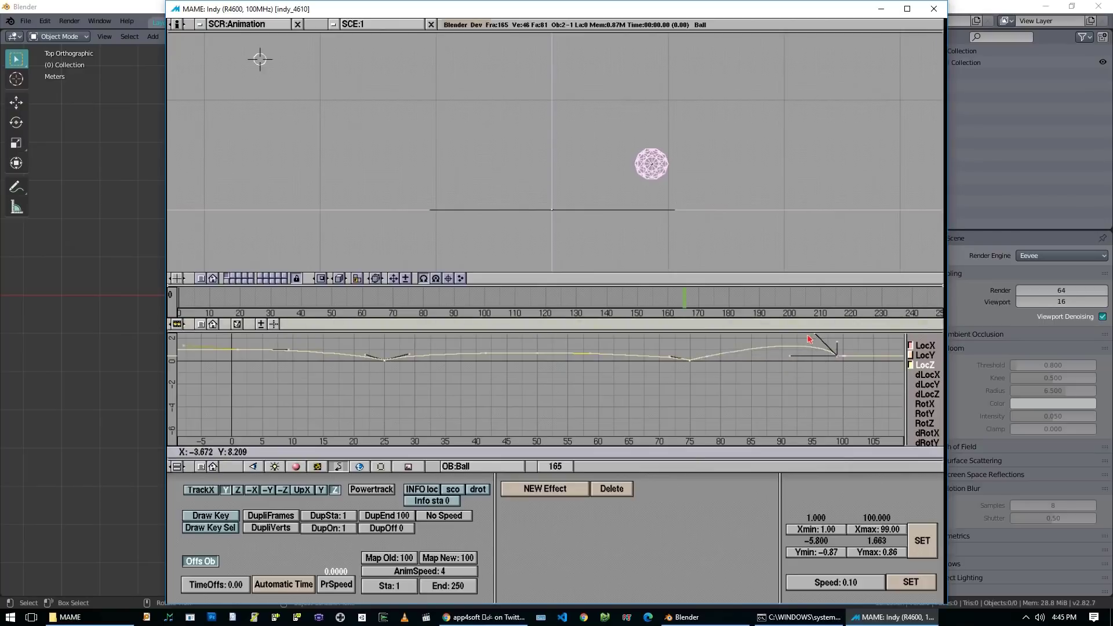
{"action": "left_click", "coordinate": [810, 346]}
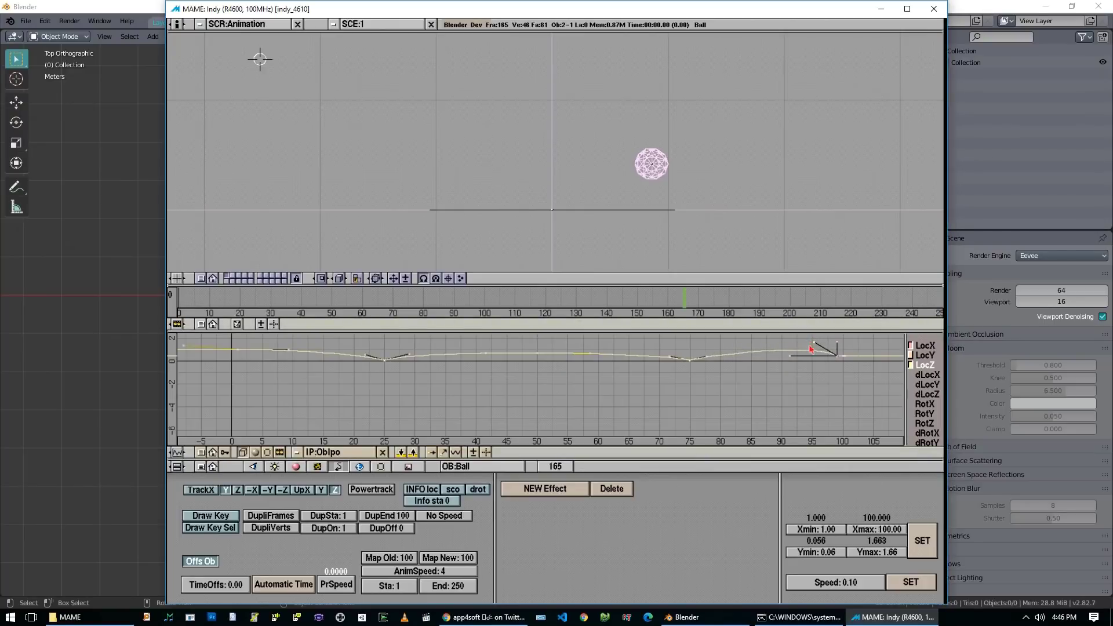
{"action": "key", "text": "g"}
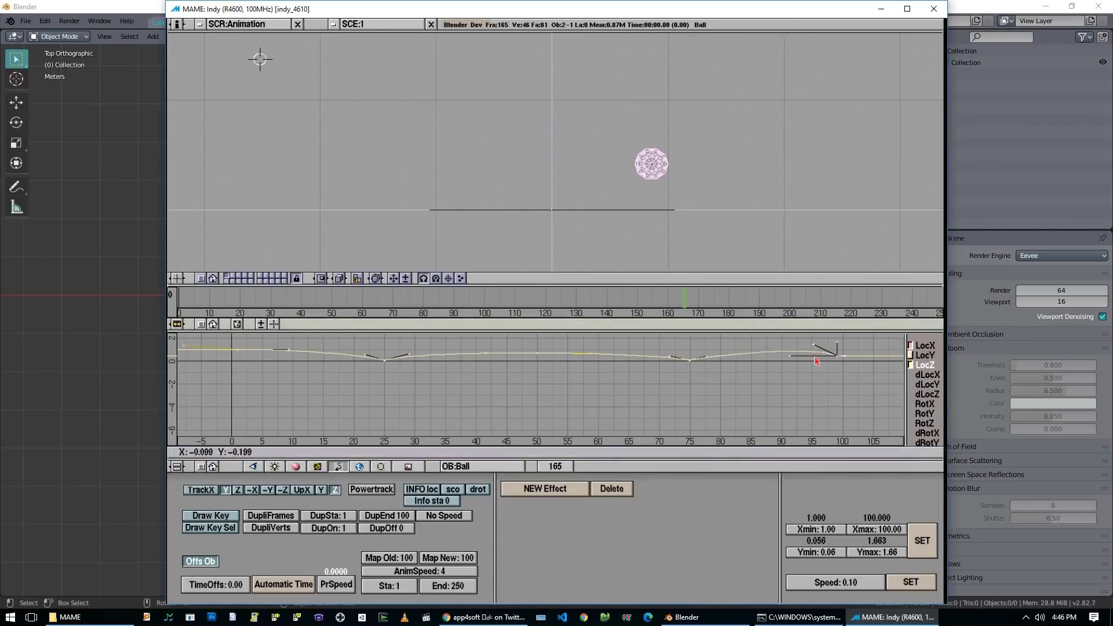
{"action": "left_click", "coordinate": [815, 361]}
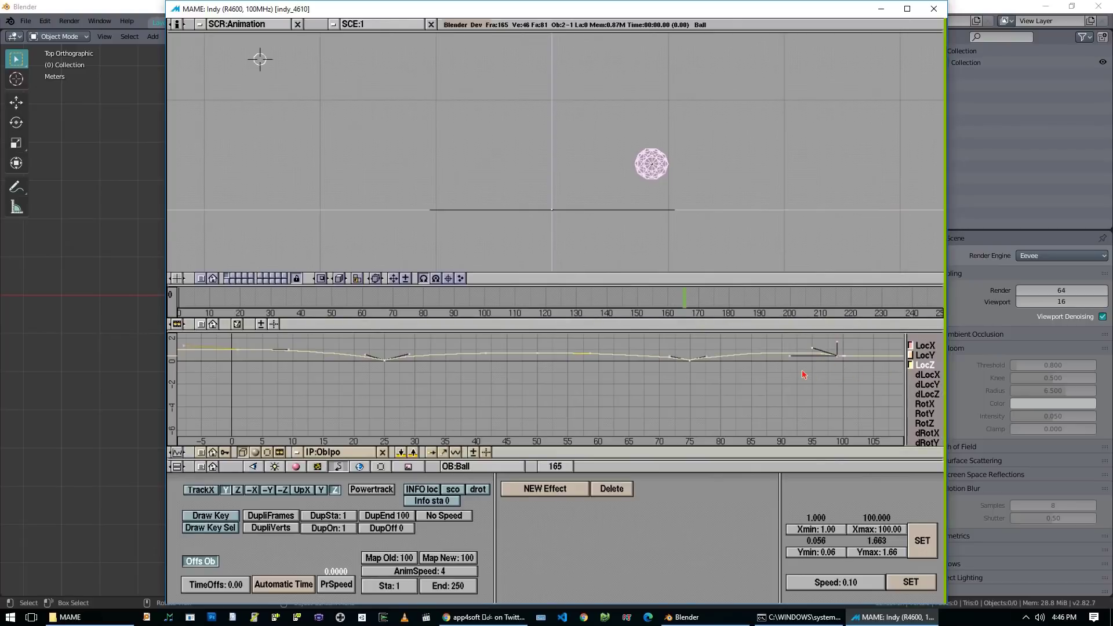
{"action": "key", "text": "Home"}
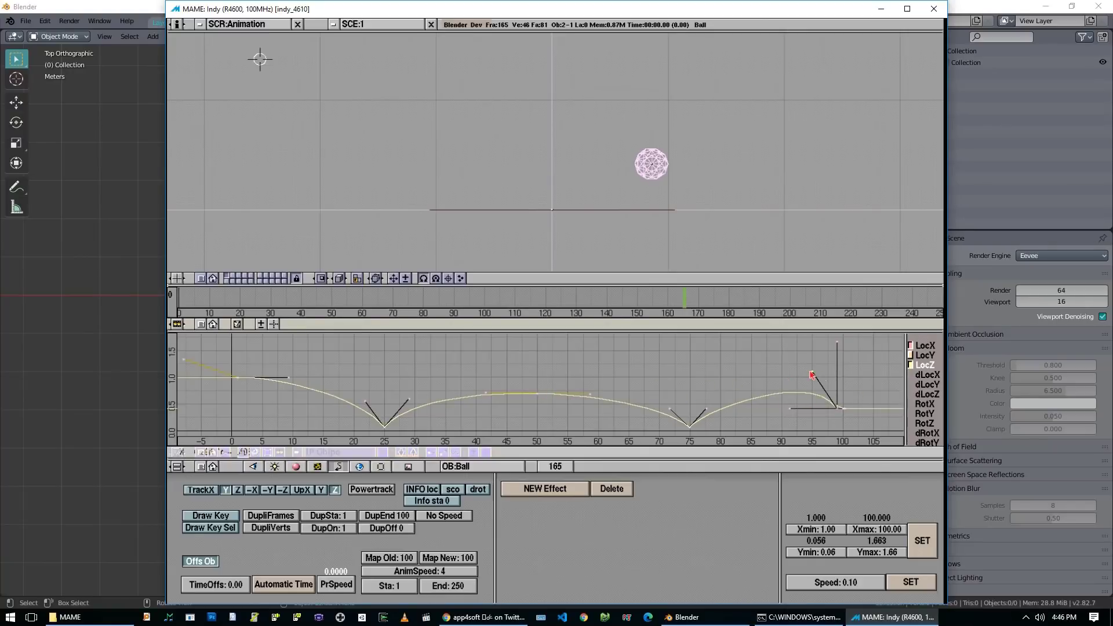
{"action": "left_click_drag", "start_coordinate": [787, 395], "coordinate": [789, 396]}
{"action": "key", "text": "g"}
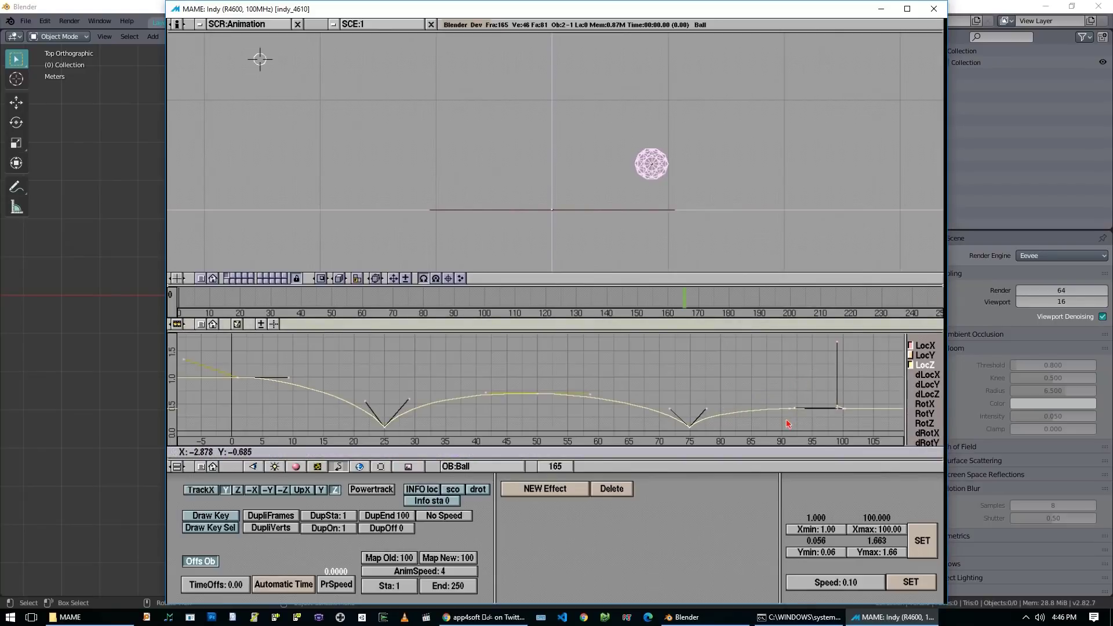
{"action": "left_click", "coordinate": [787, 425]}
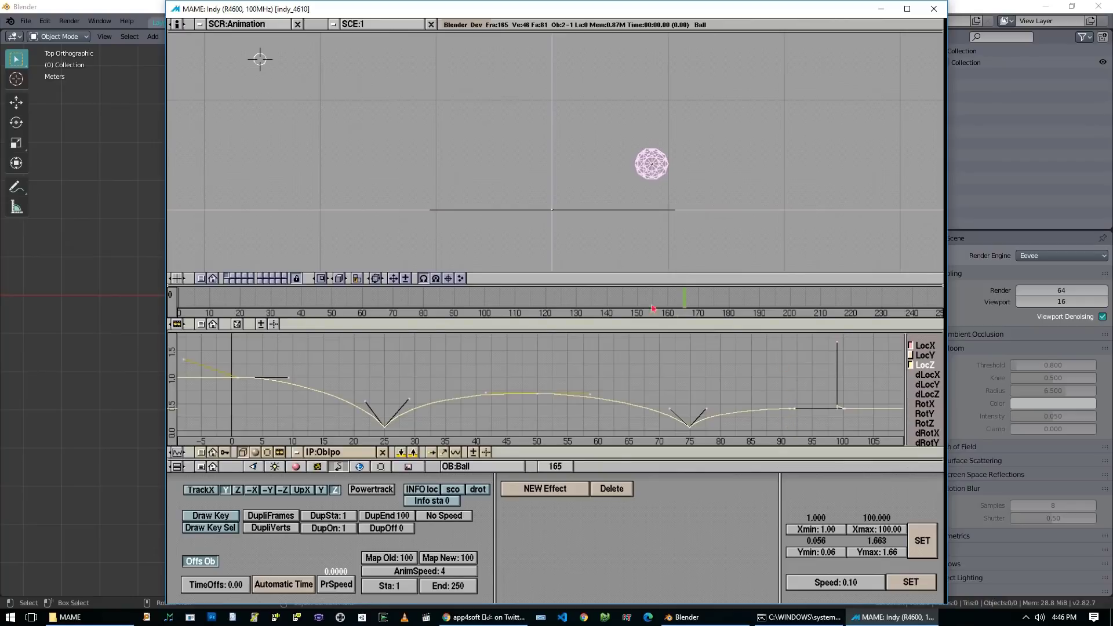
Return to frame 1 and display the scene shaded from an angled view above the ground plane.
{"action": "left_click_drag", "start_coordinate": [631, 307], "coordinate": [511, 303]}
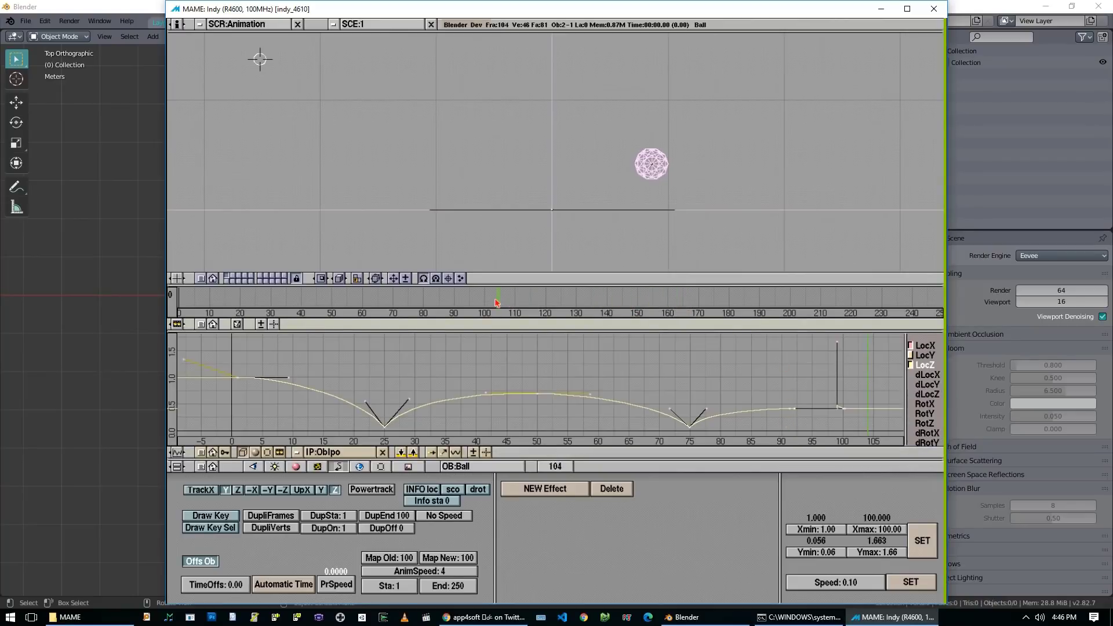
{"action": "left_click_drag", "start_coordinate": [496, 302], "coordinate": [467, 302]}
{"action": "middle_click_drag", "start_coordinate": [538, 232], "coordinate": [554, 185]}
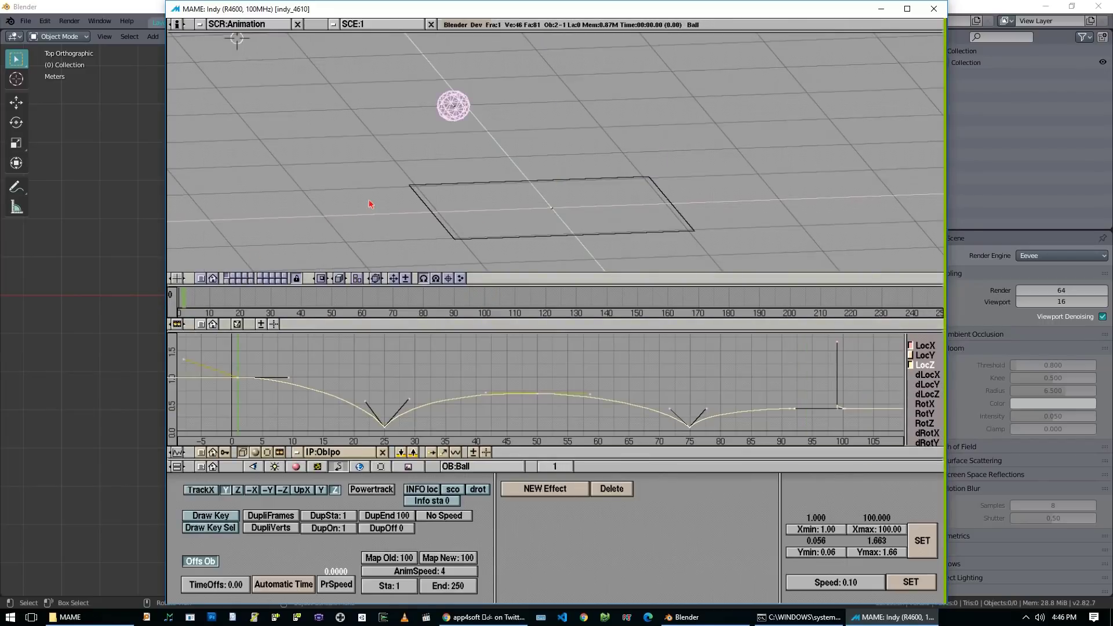
{"action": "key", "text": "z"}
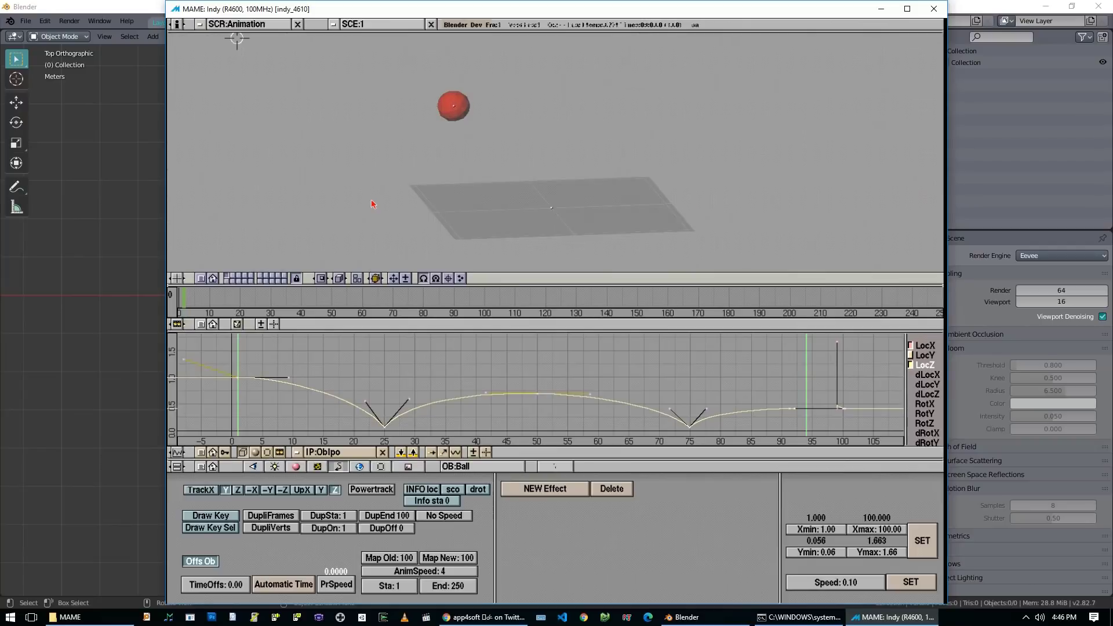
{"action": "key", "text": "F2"}
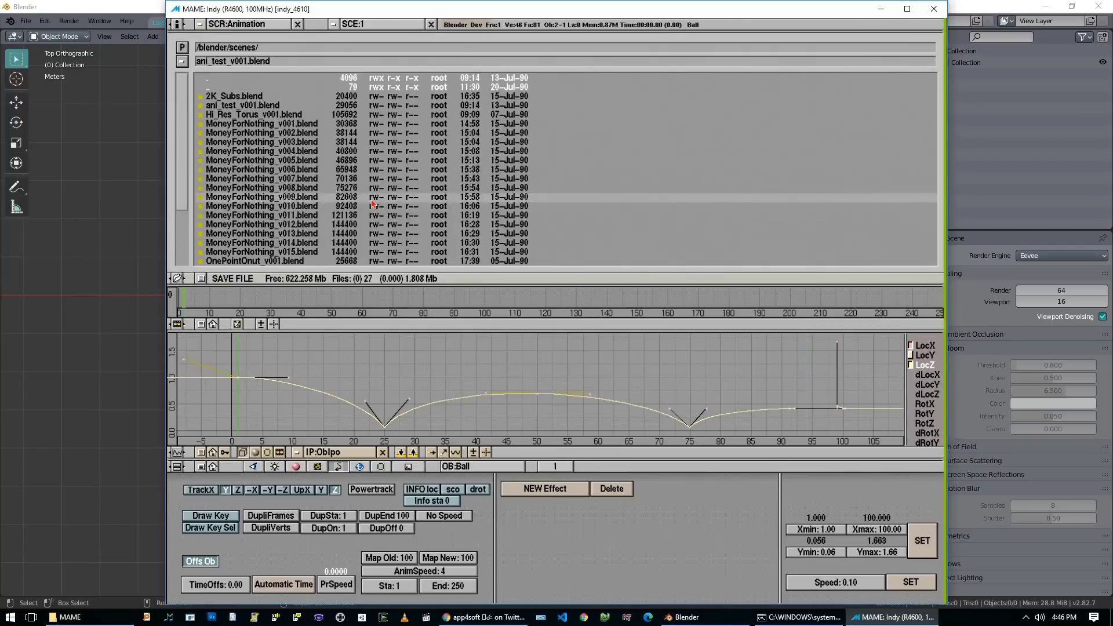
{"action": "key", "text": "Escape"}
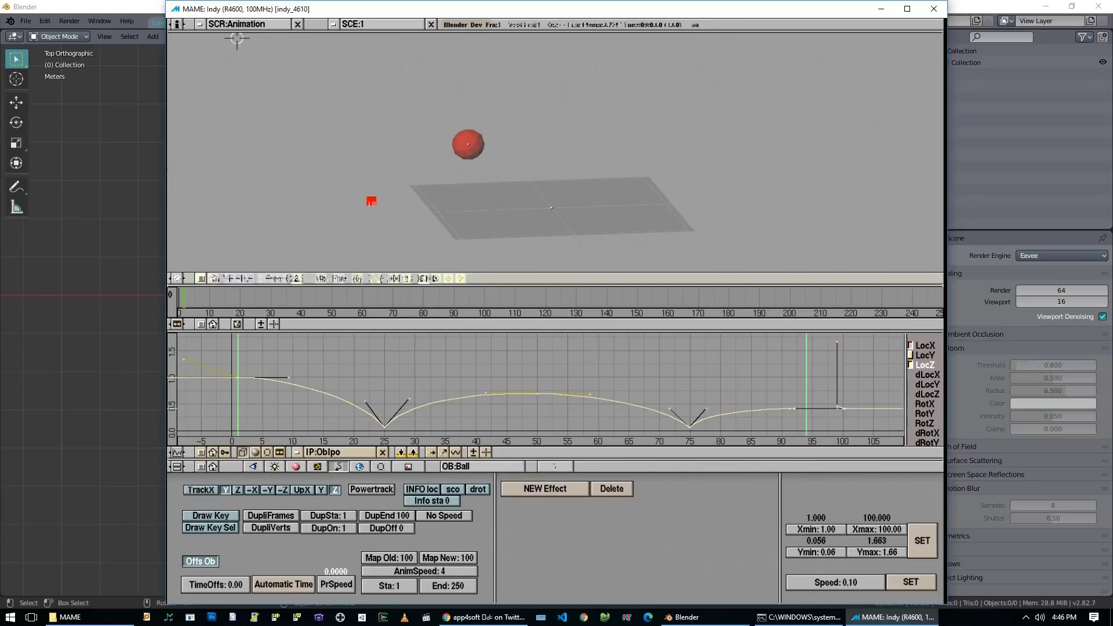
Play the shaded animation repeatedly from frame 1 to review the Ball's bounces and its squash and stretch.
{"action": "key", "text": "Escape"}
{"action": "key", "text": "alt+a"}
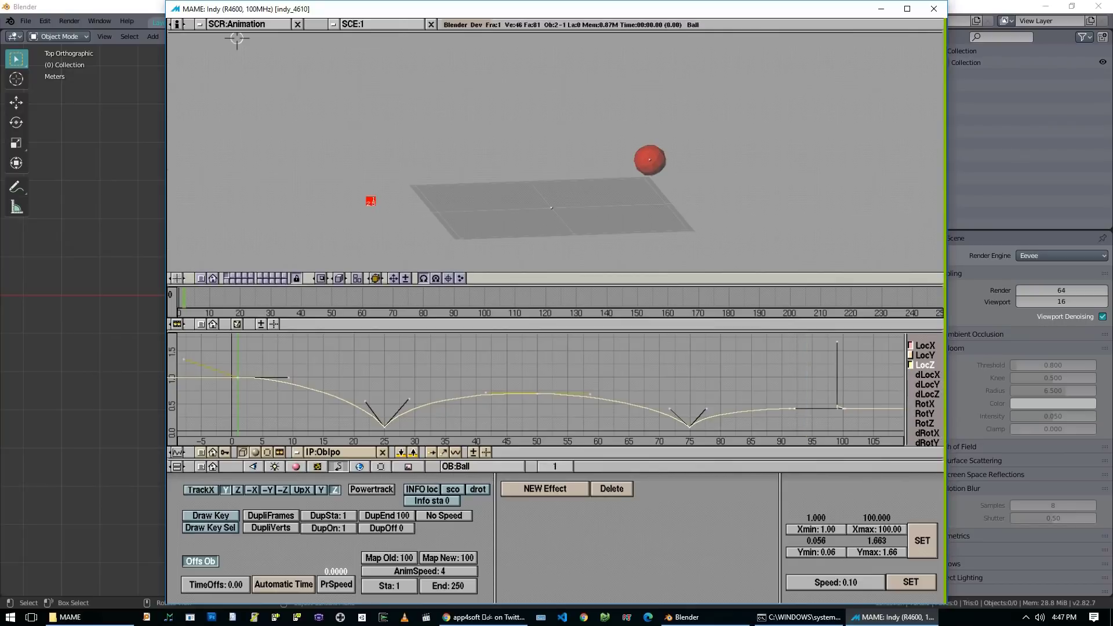
{"action": "key", "text": "Escape"}
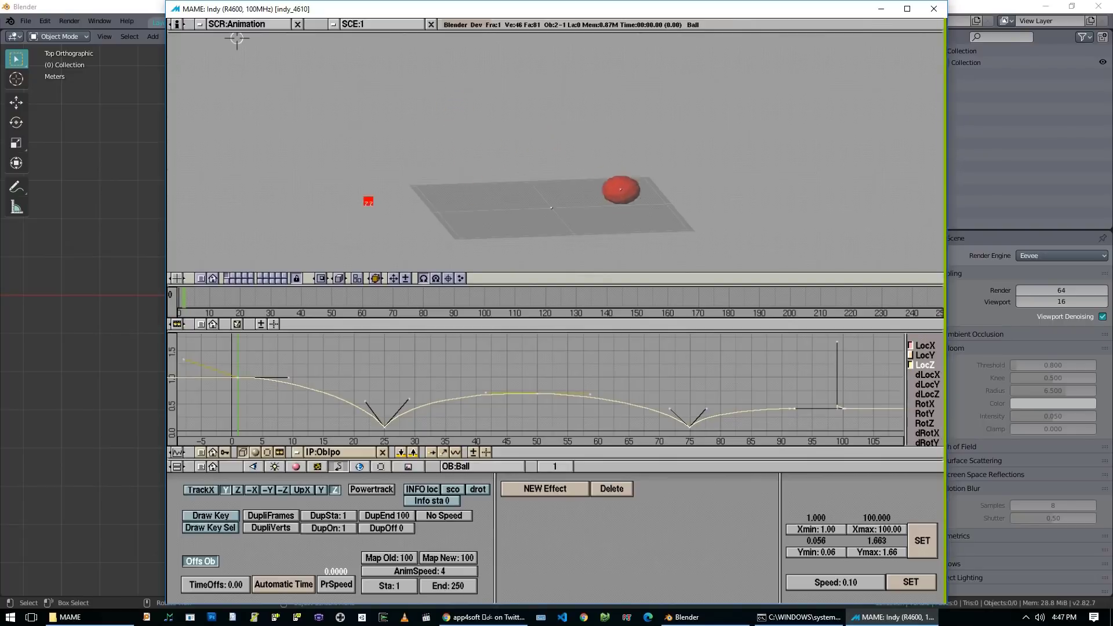
{"action": "key", "text": "alt+a"}
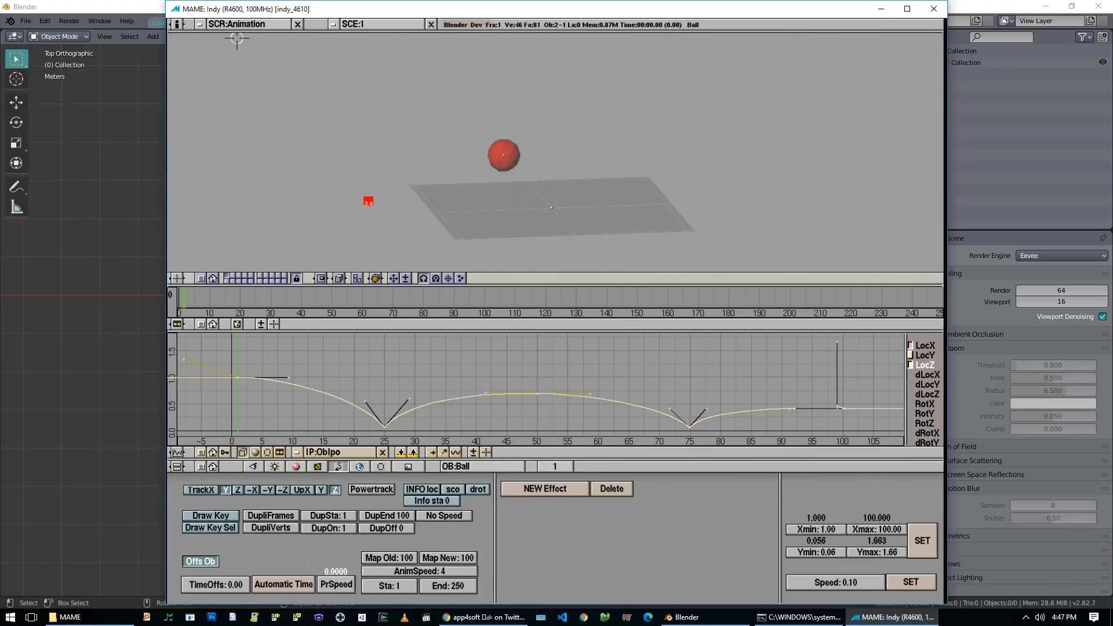
{"action": "key", "text": "alt+a"}
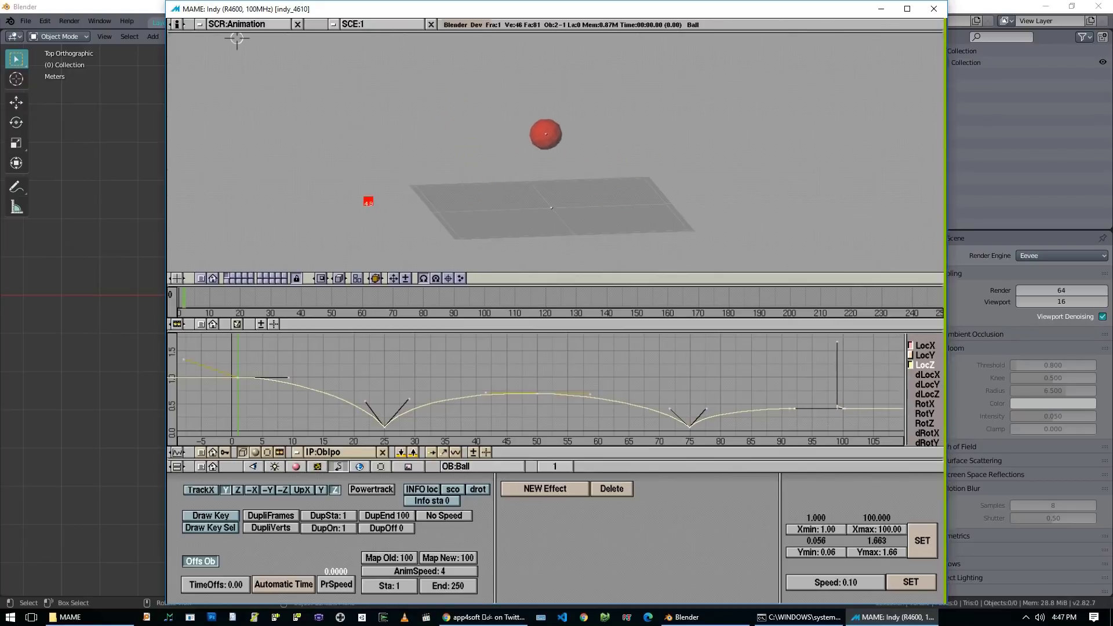
{"action": "key", "text": "alt+a"}
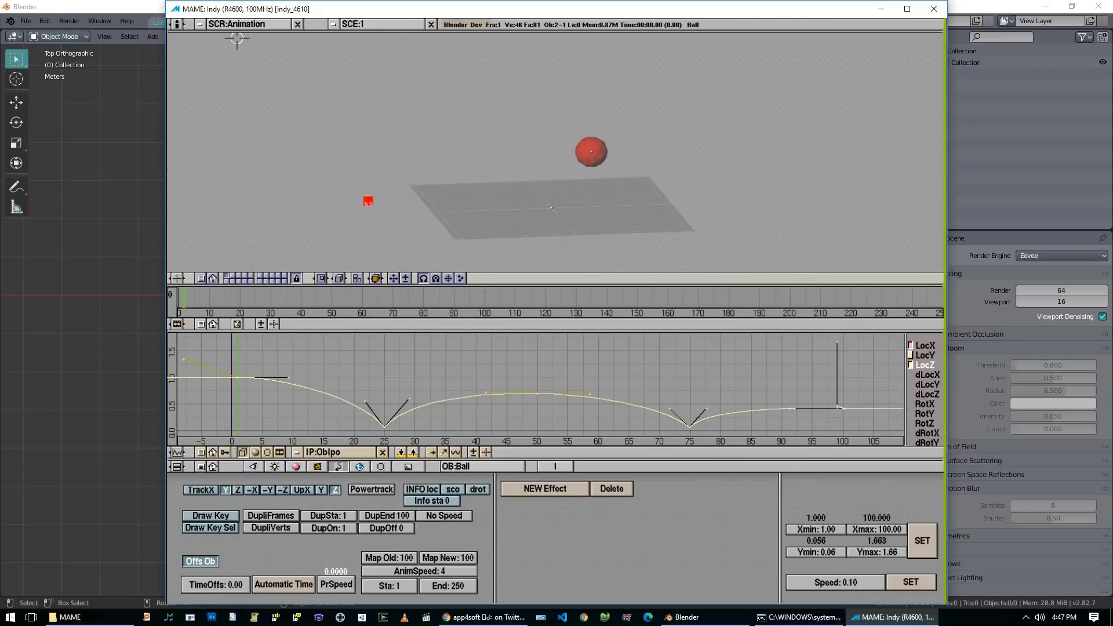
{"action": "key", "text": "alt+a"}
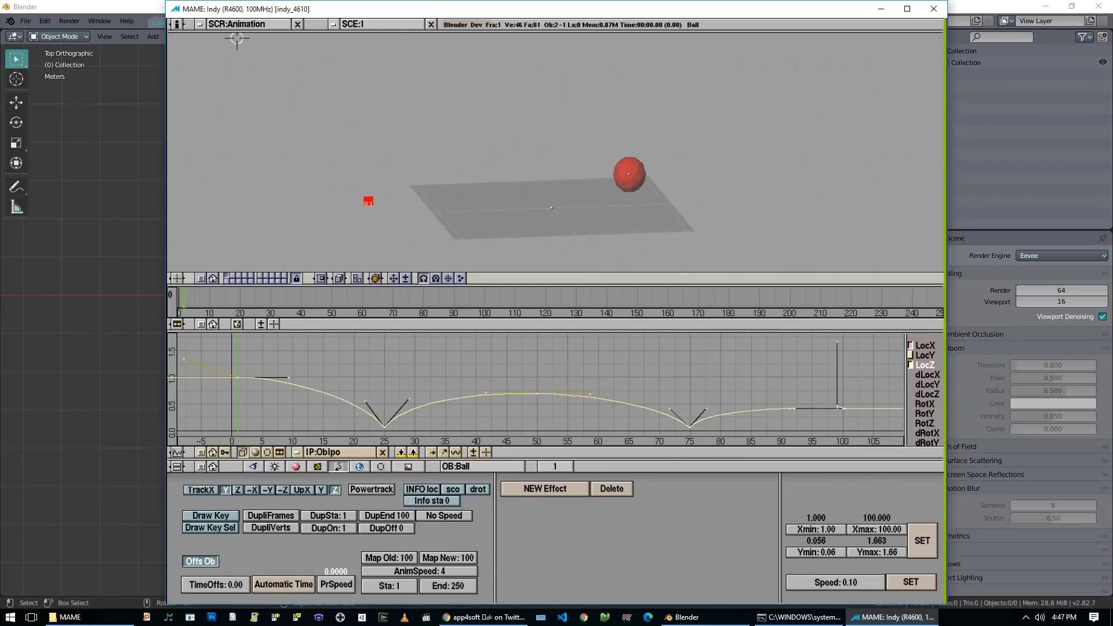
{"action": "key", "text": "alt+a"}
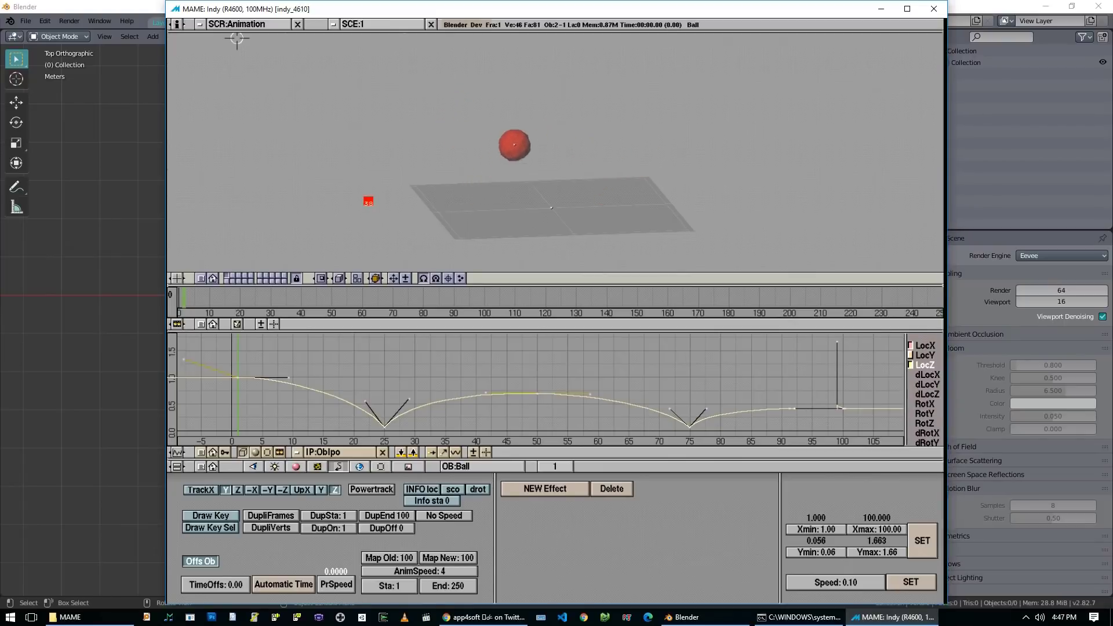
{"action": "key", "text": "alt+a"}
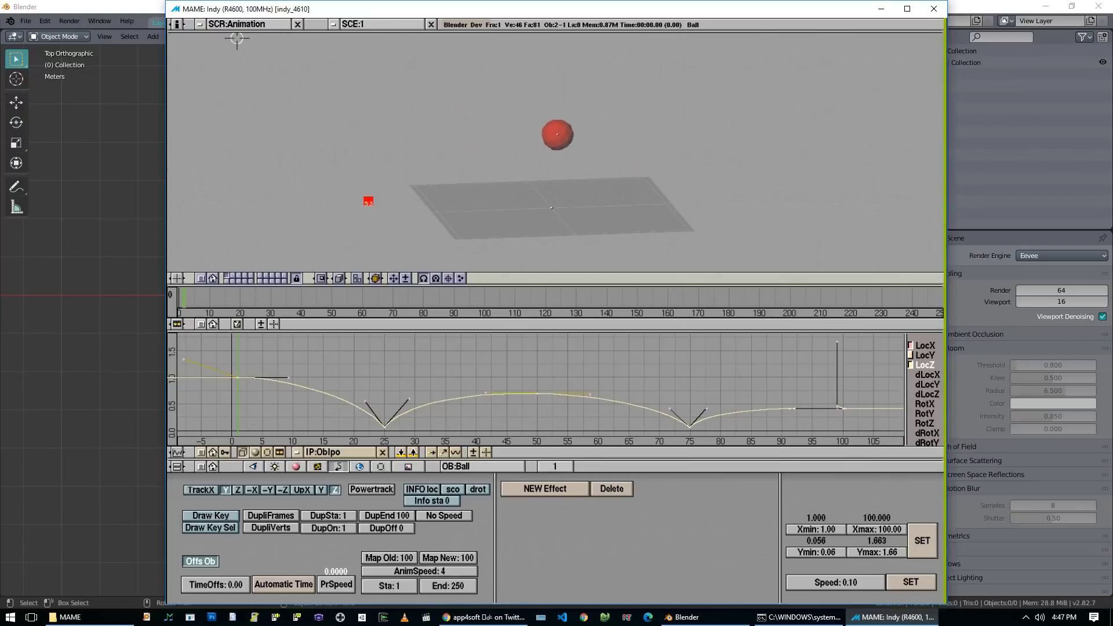
{"action": "key", "text": "alt+a"}
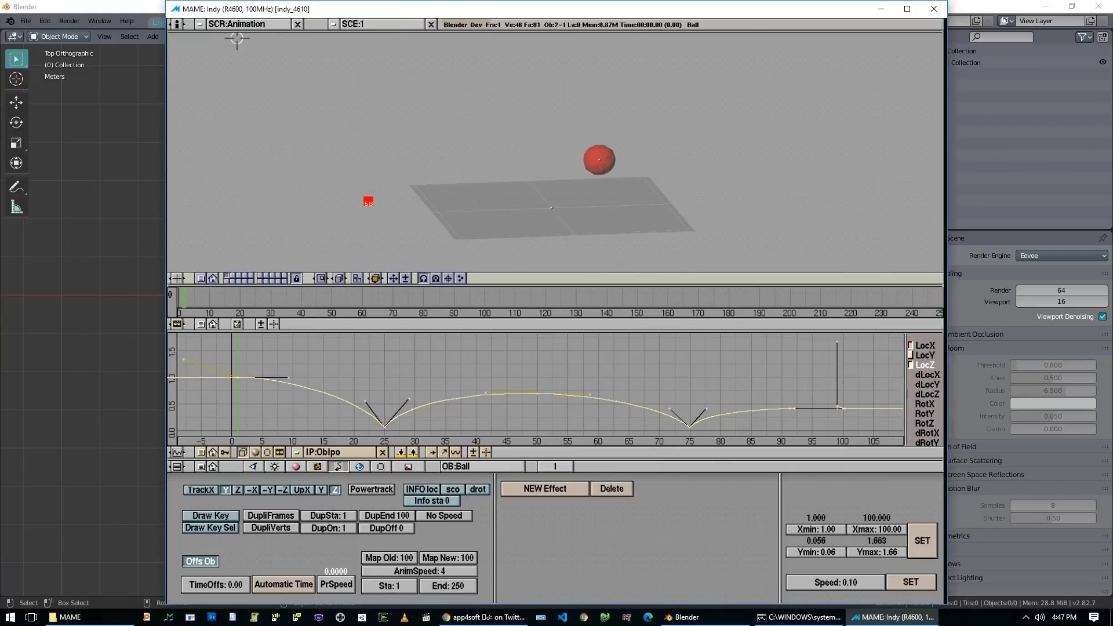
{"action": "key", "text": "alt+a"}
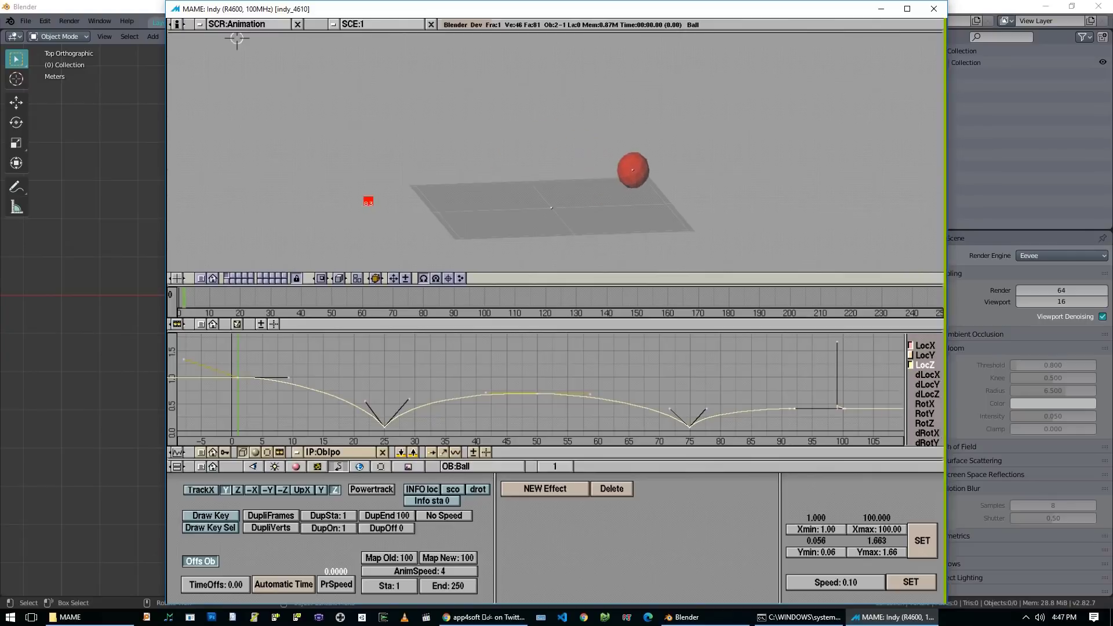
{"action": "key", "text": "alt+a"}
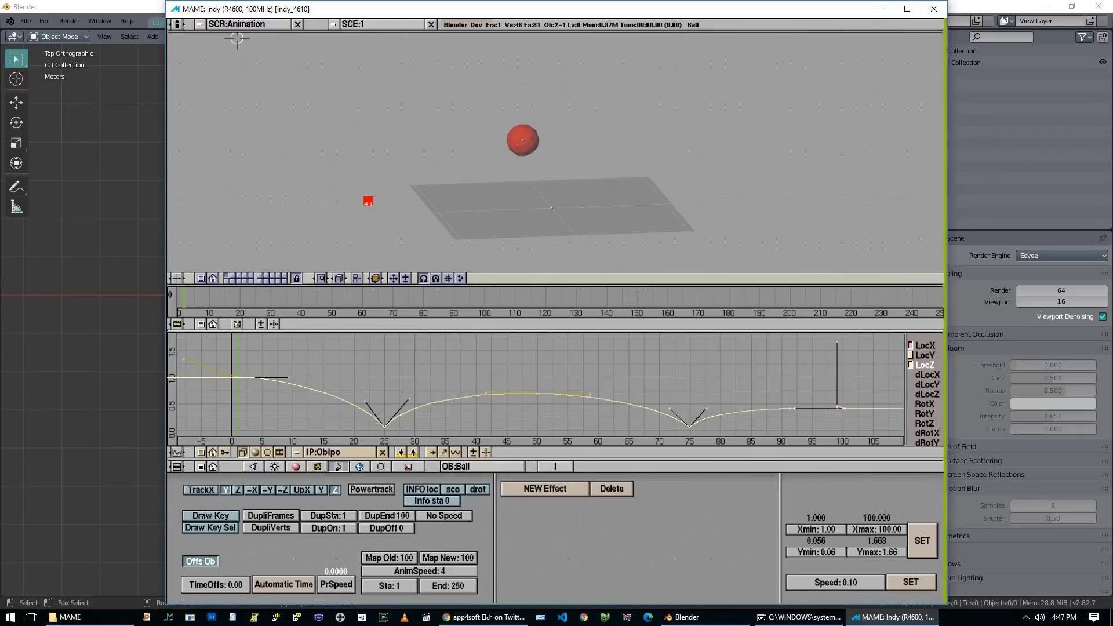
{"action": "key", "text": "alt+a"}
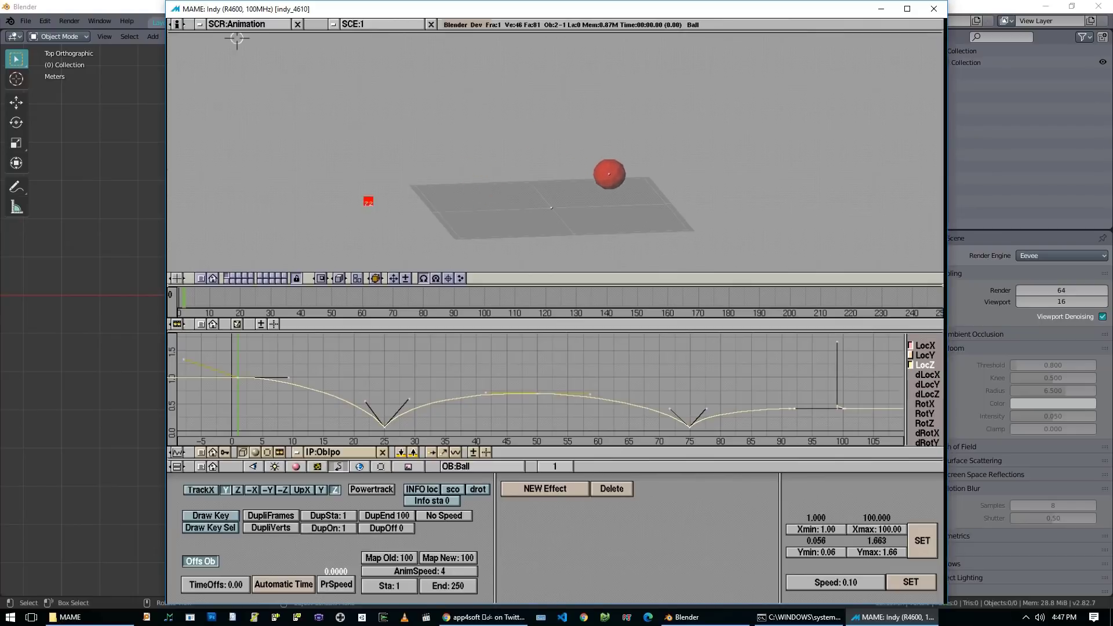
{"action": "key", "text": "alt+a"}
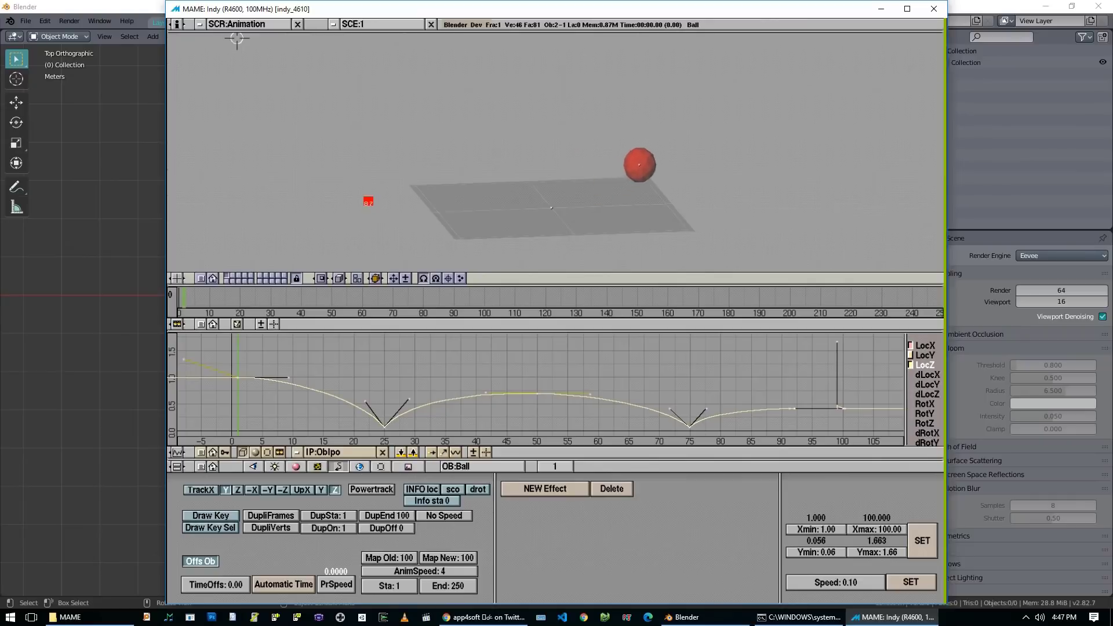
Replay the shaded animation in the Animation layout several more times to examine the Ball's motion through both impacts.
{"action": "key", "text": "alt+a"}
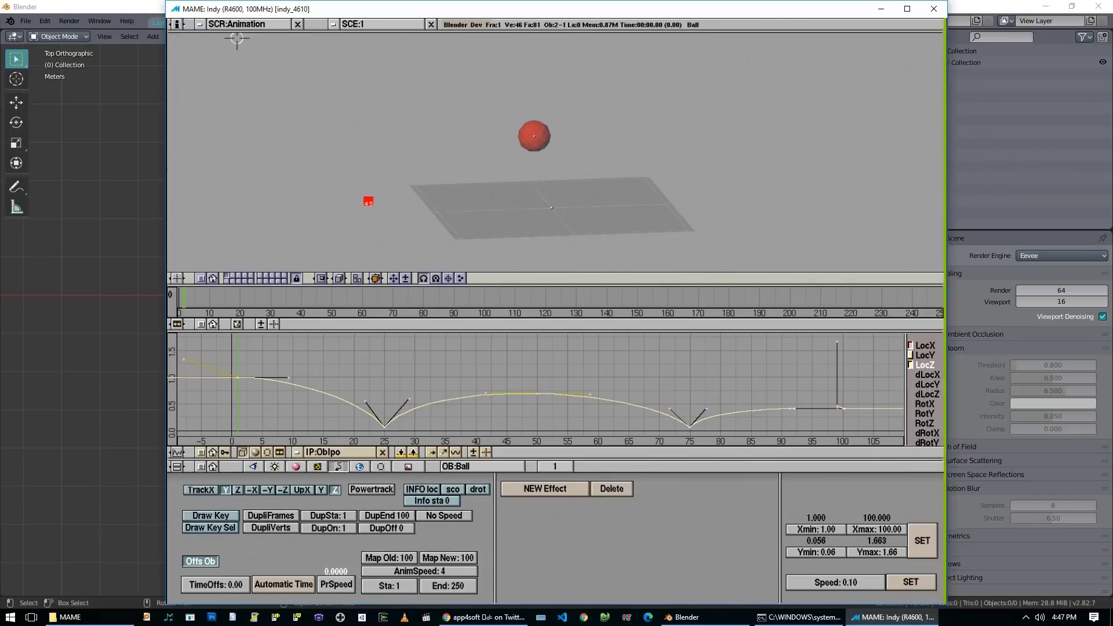
{"action": "key", "text": "alt+a"}
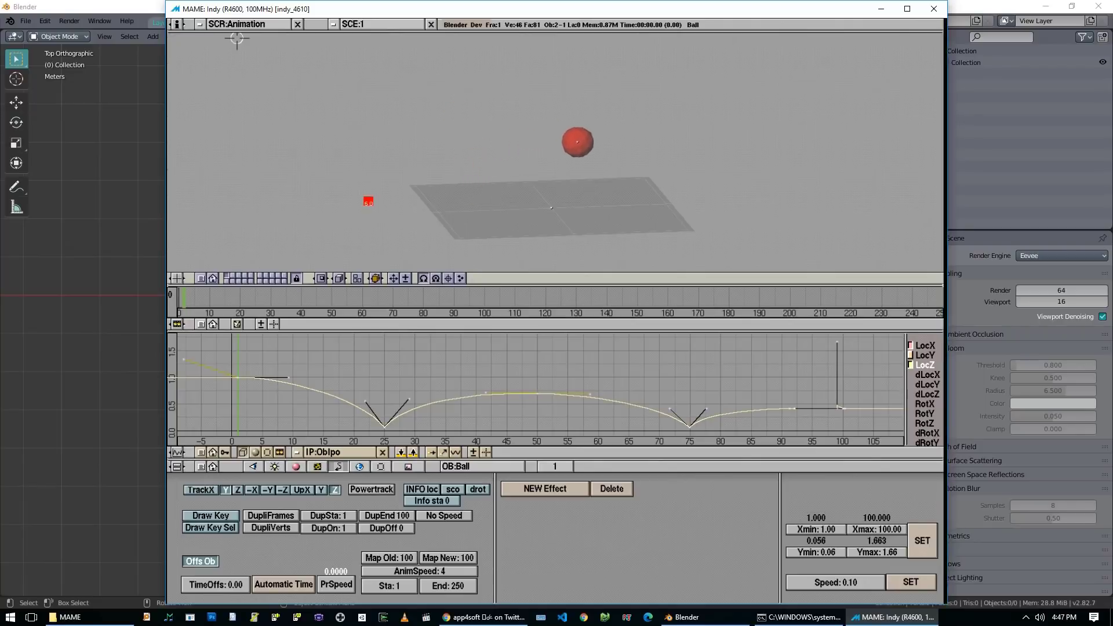
{"action": "key", "text": "alt+a"}
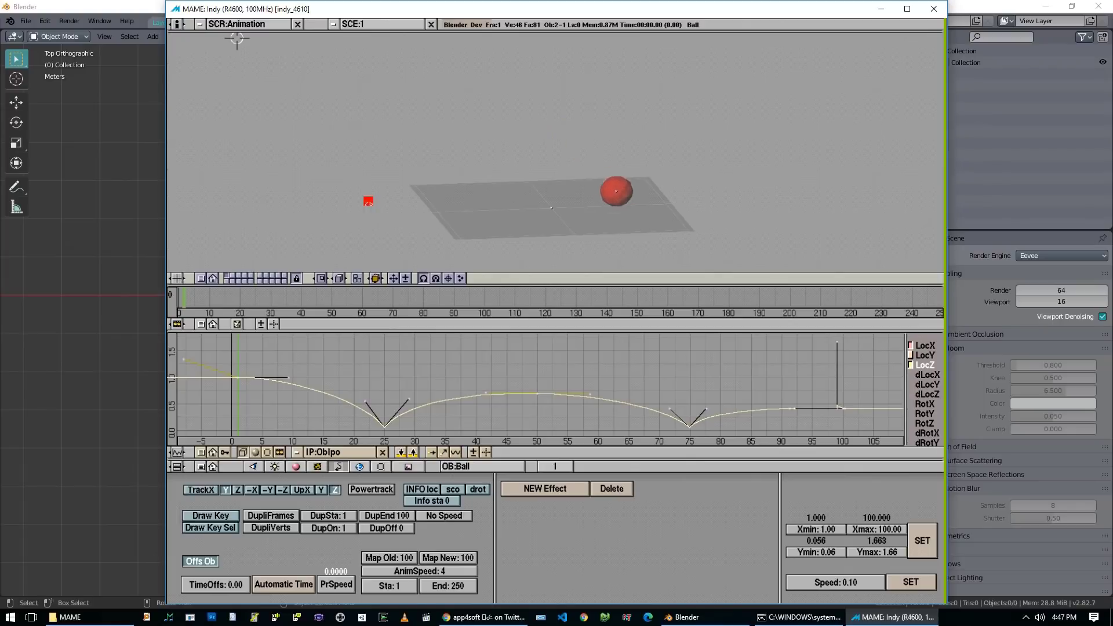
{"action": "key", "text": "alt+a"}
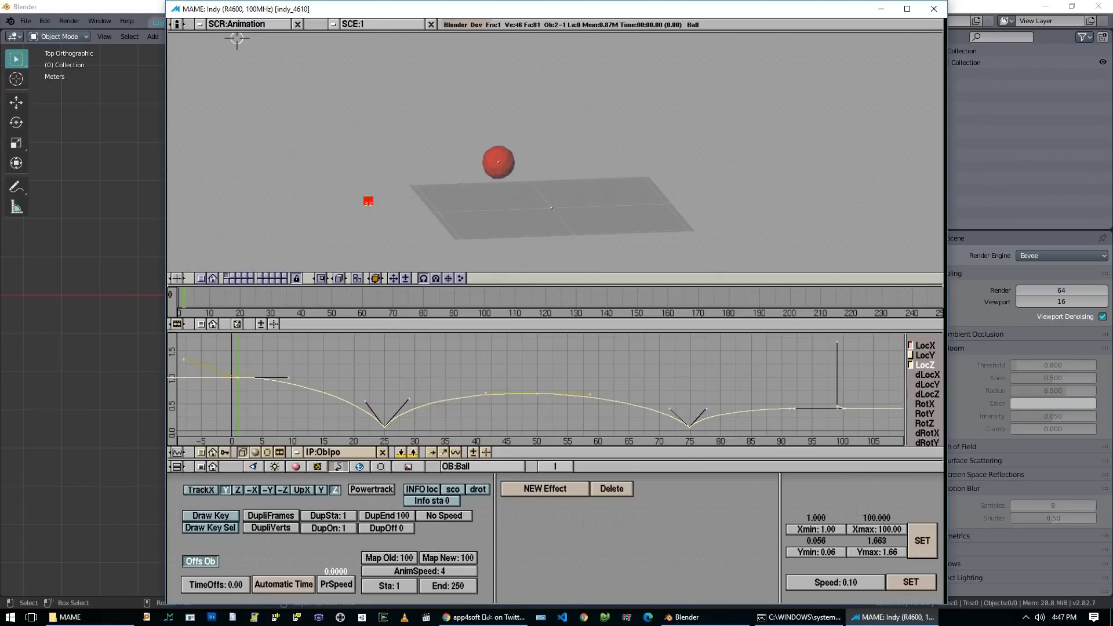
{"action": "key", "text": "alt+a"}
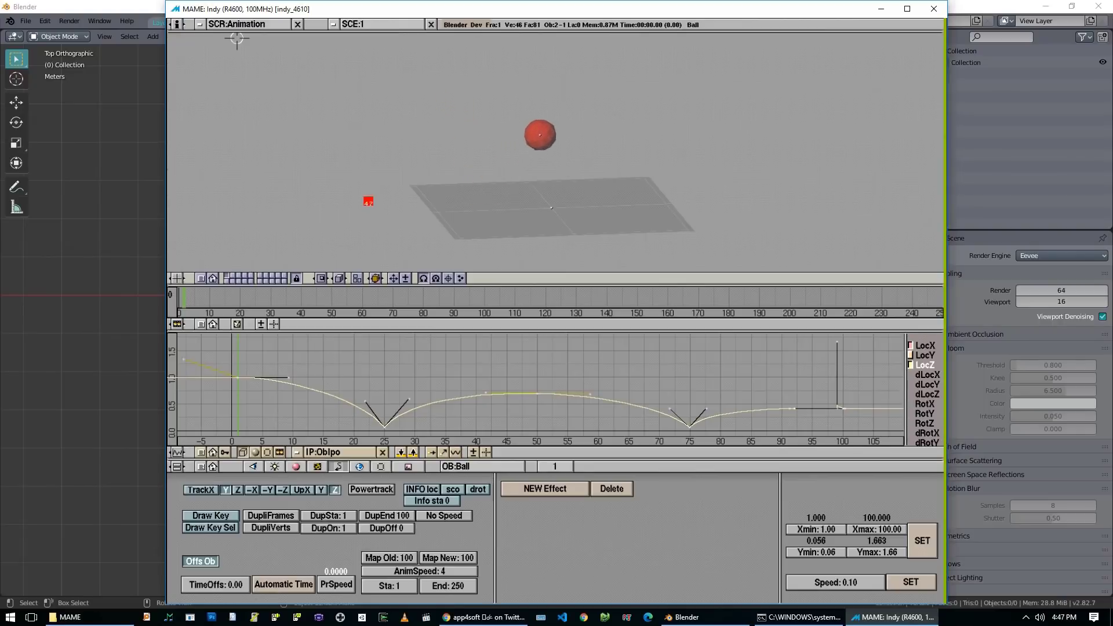
{"action": "key", "text": "alt+a"}
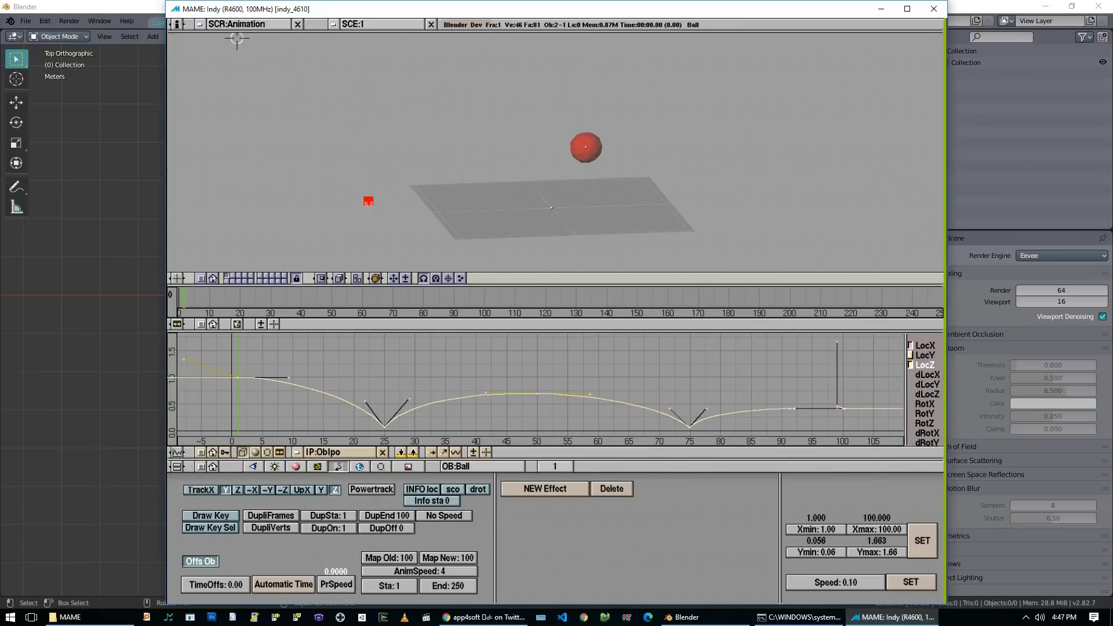
{"action": "key", "text": "alt+a"}
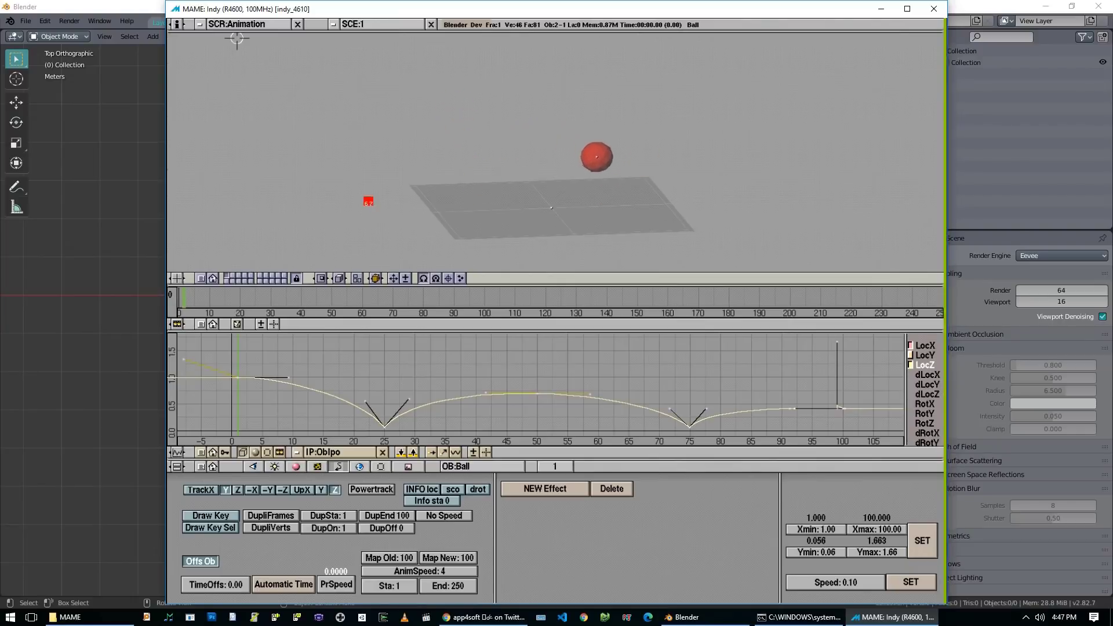
{"action": "key", "text": "alt+a"}
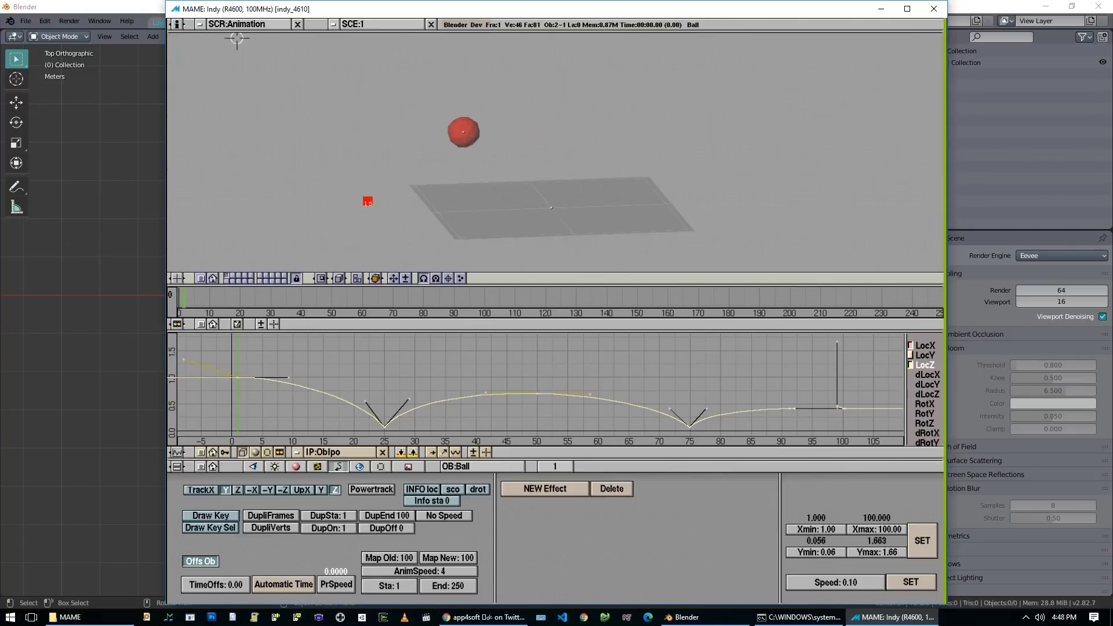
{"action": "key", "text": "Escape"}
Switch to the Scene screen layout and display its larger 3D view shaded, framed around the Ball and the ground plane.
{"action": "middle_click_drag", "start_coordinate": [620, 174], "coordinate": [372, 178]}
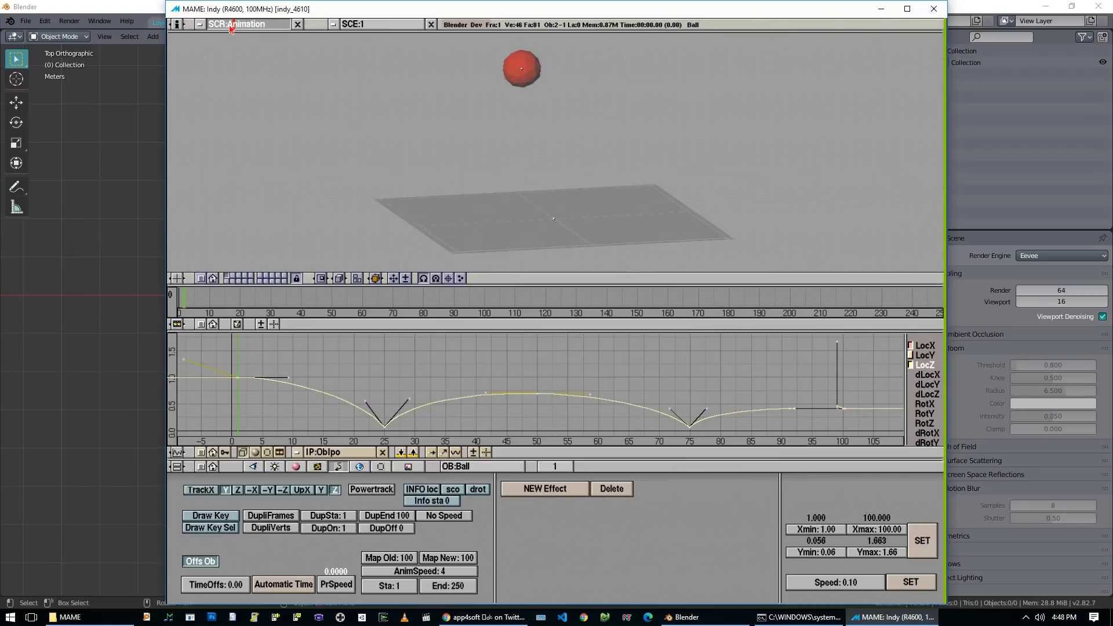
{"action": "left_click", "coordinate": [201, 51]}
{"action": "left_click", "coordinate": [201, 25]}
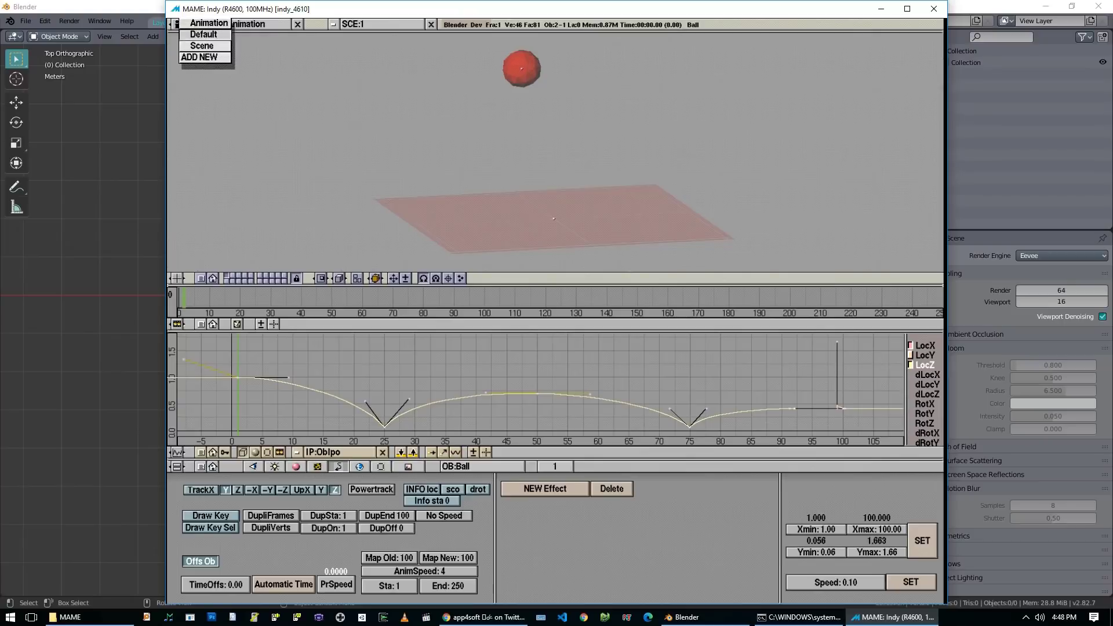
{"action": "left_click", "coordinate": [202, 45]}
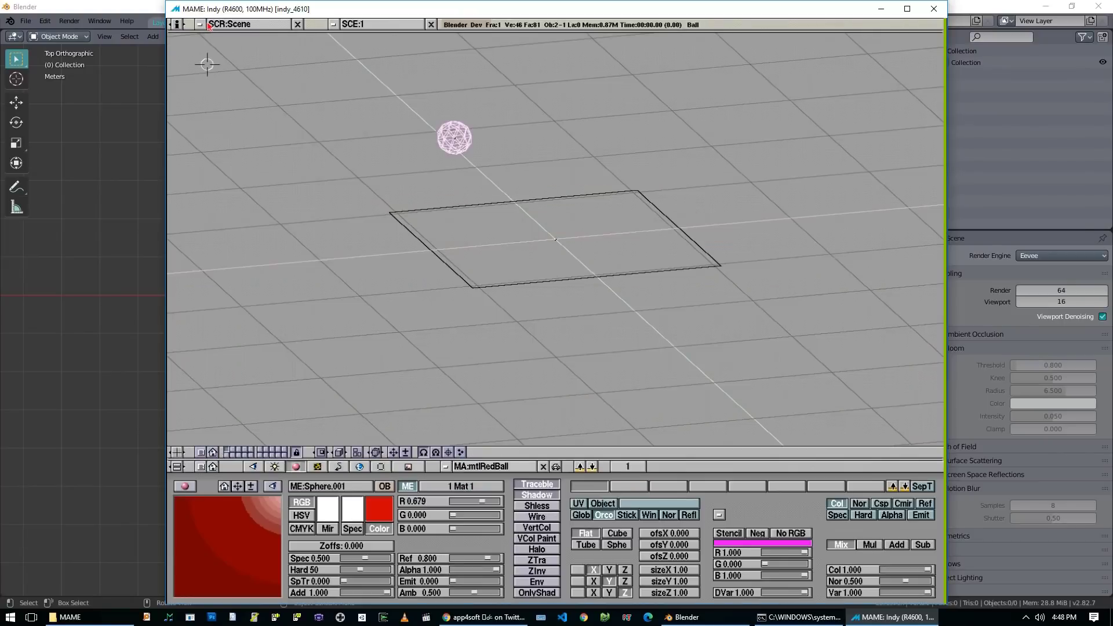
{"action": "key", "text": "KP_Add"}
{"action": "key", "text": "KP_Add"}
{"action": "key", "text": "KP_Add"}
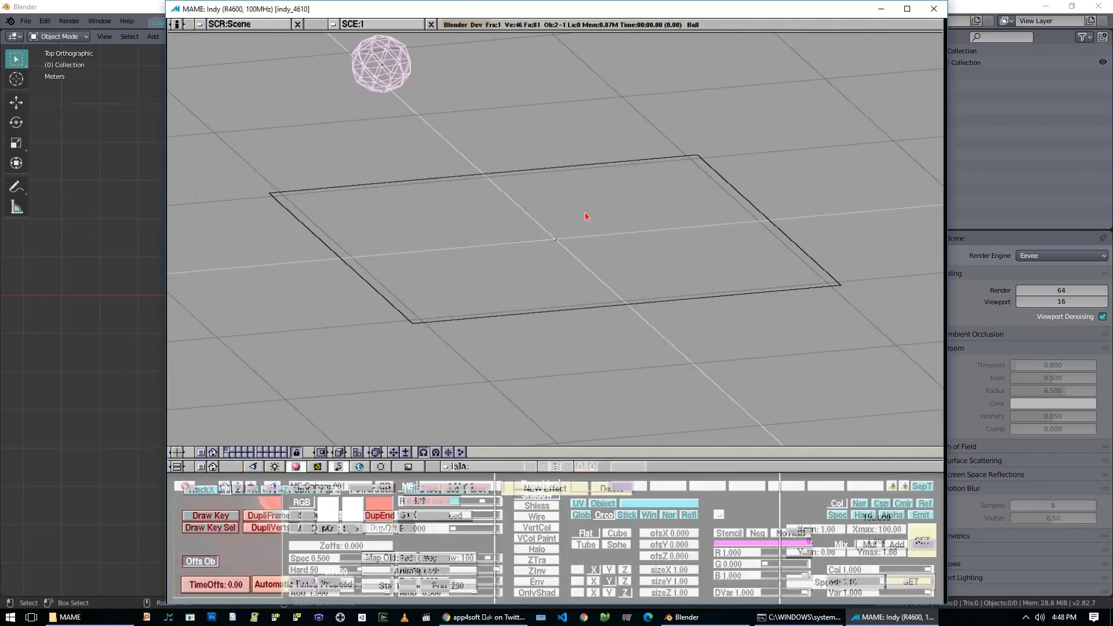
{"action": "mouse_move", "coordinate": [576, 225]}
{"action": "middle_mouse_down"}
{"action": "mouse_move", "coordinate": [565, 225]}
{"action": "mouse_move", "coordinate": [548, 268]}
{"action": "middle_mouse_up"}
{"action": "key", "text": "z"}
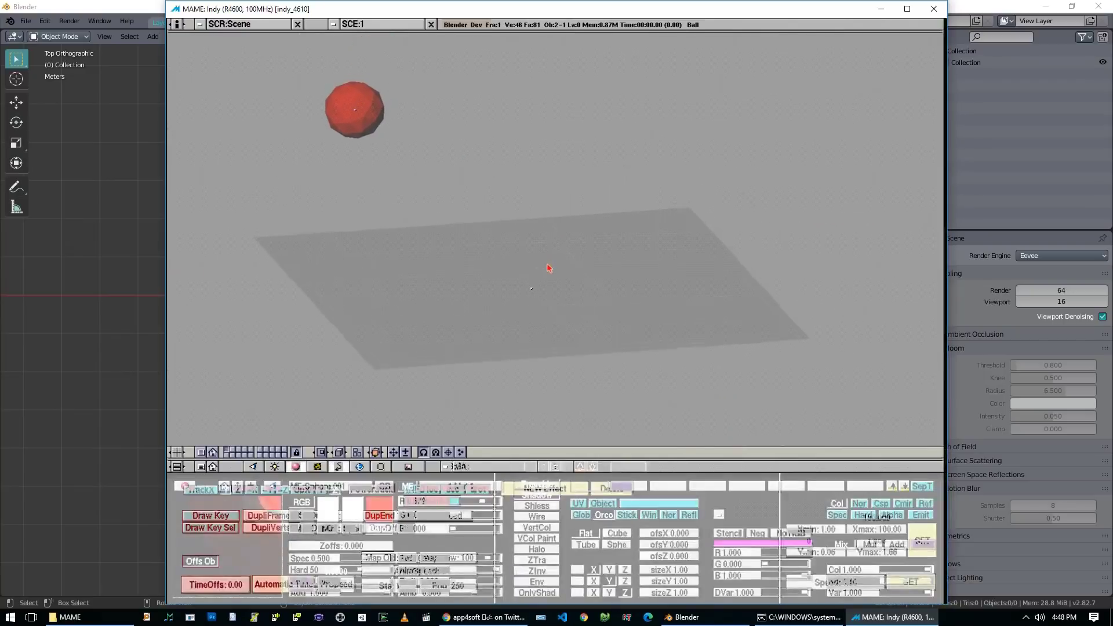
Play the bouncing Ball animation in the Scene layout's shaded 3D view and look at the scene from another angle.
{"action": "key", "text": "alt+a"}
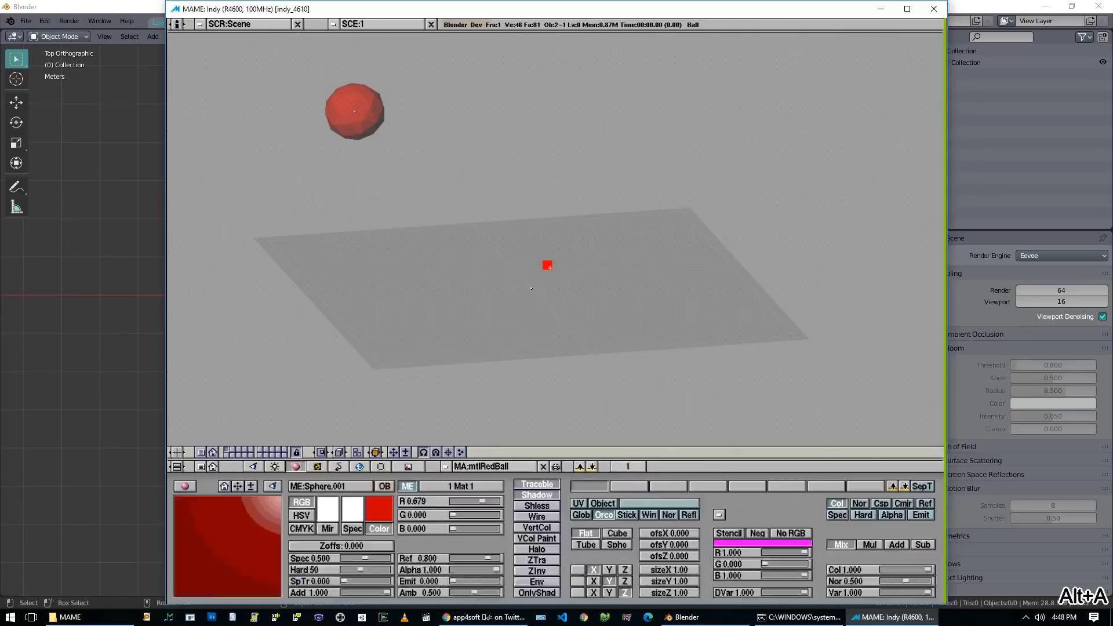
{"action": "key", "text": "F7"}
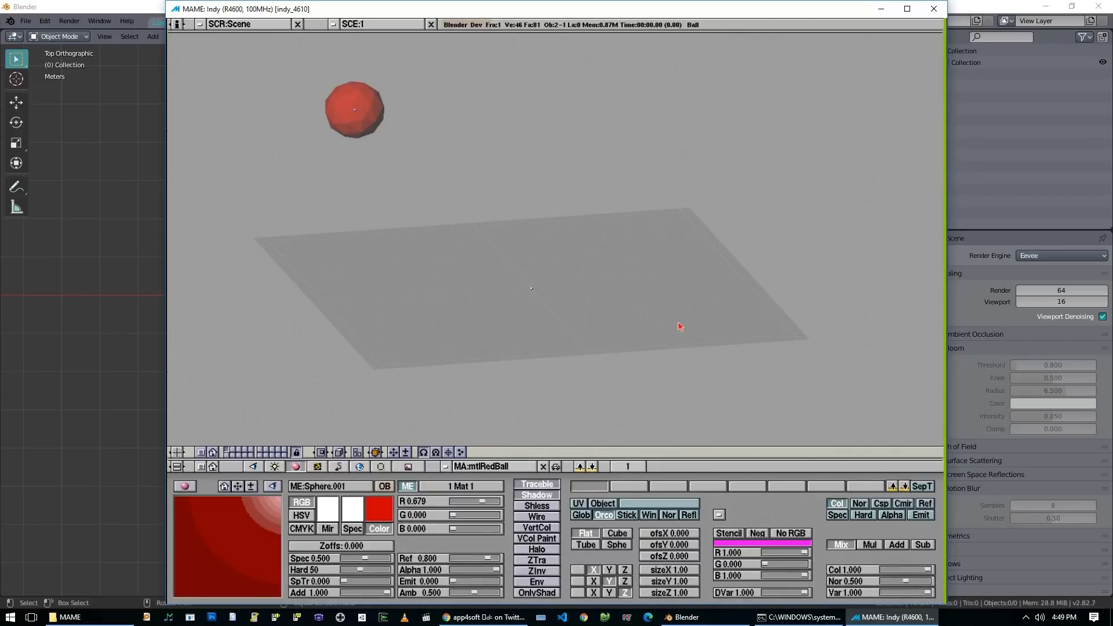
{"action": "key", "text": "alt+a"}
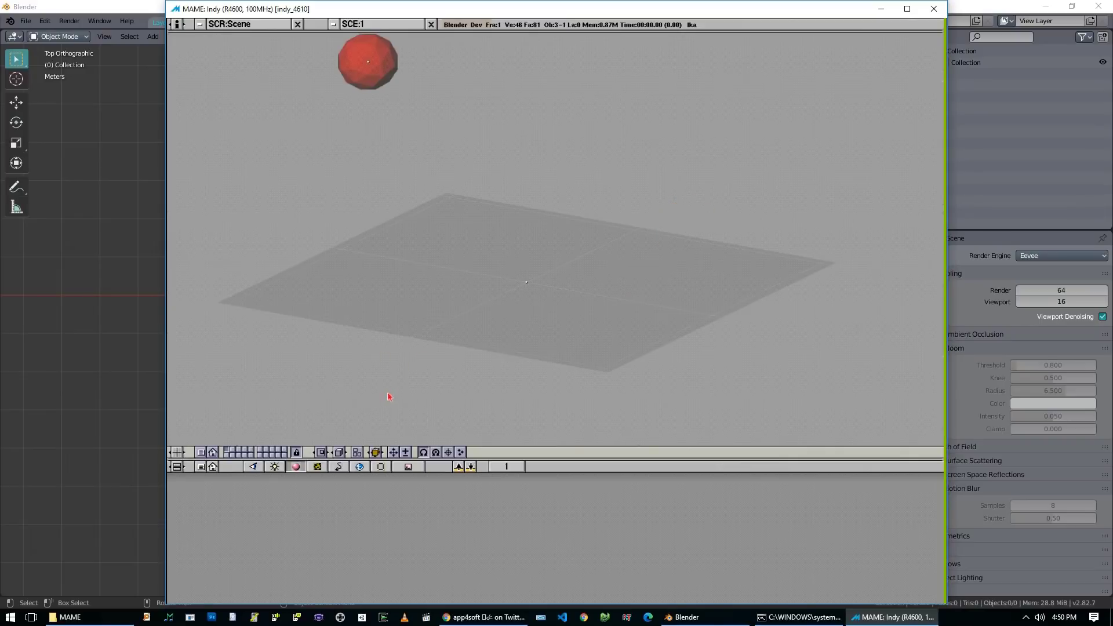
{"action": "middle_click_drag", "start_coordinate": [499, 240], "coordinate": [531, 240]}
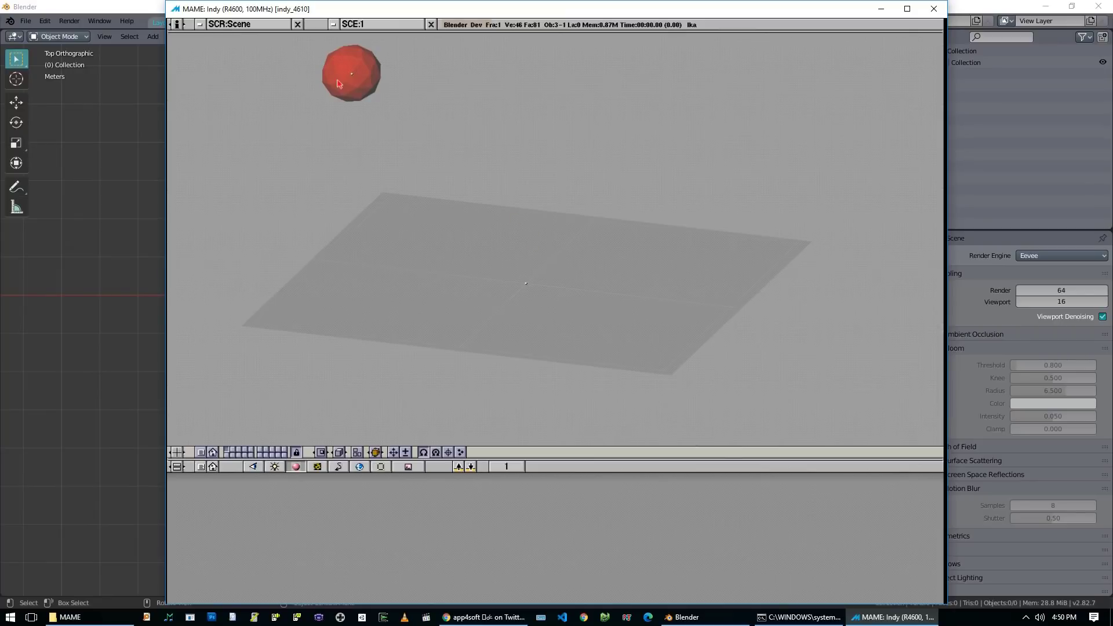
Switch back to the Animation screen layout.
{"action": "left_click", "coordinate": [199, 23]}
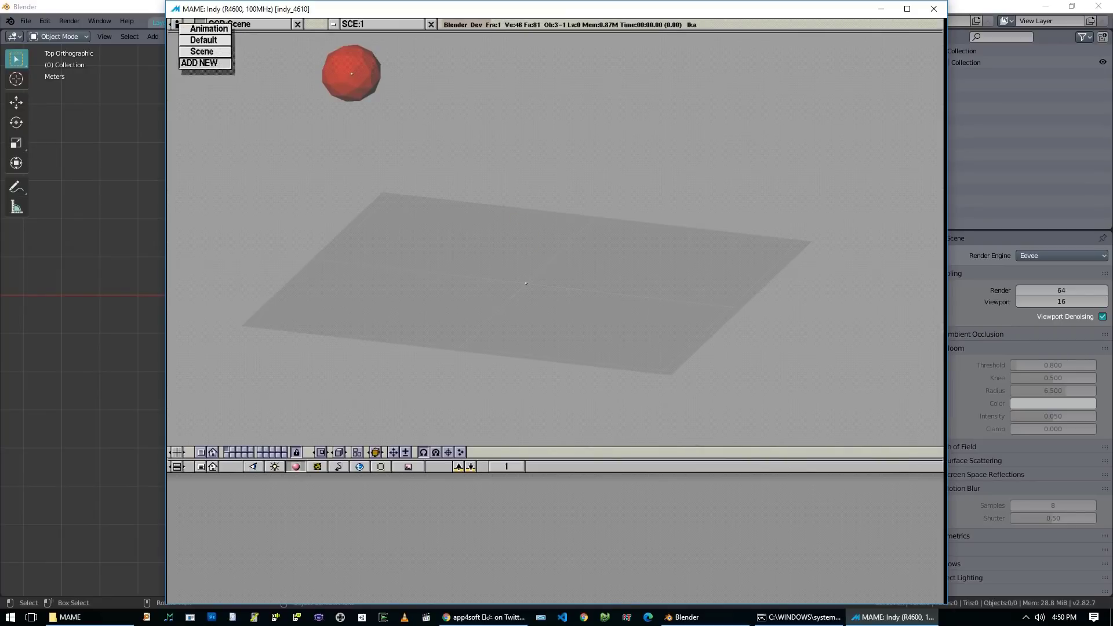
{"action": "left_click", "coordinate": [219, 26]}
{"action": "left_click", "coordinate": [199, 24]}
{"action": "left_click", "coordinate": [220, 26]}
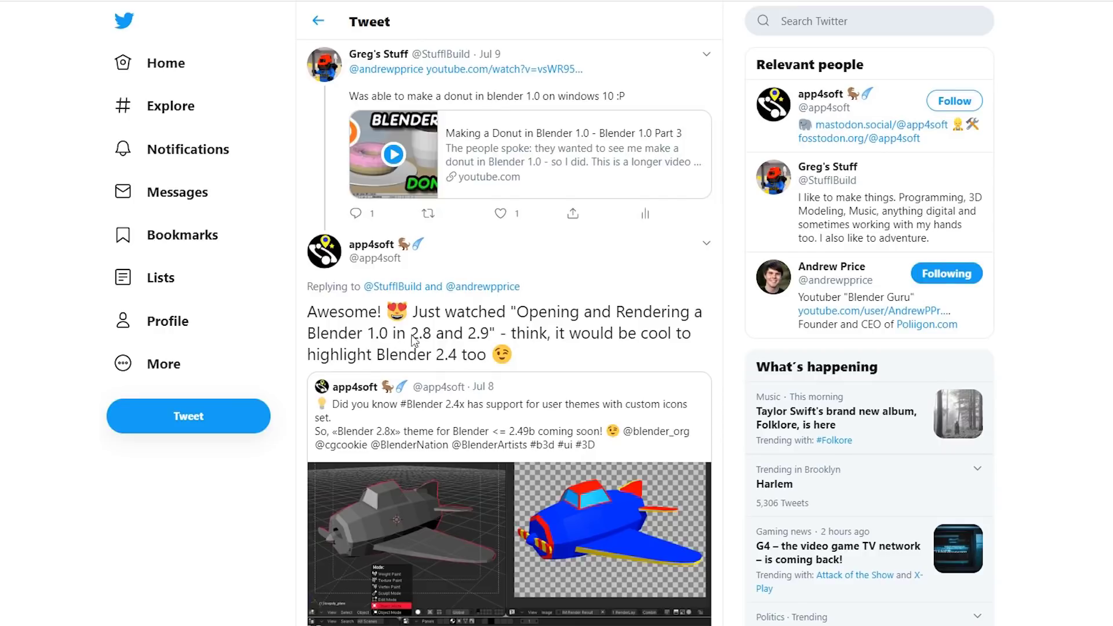
Read the Twitter thread about user themes for Blender 2.4x and replacing the default icons in Blender 1.0.
{"action": "scroll", "coordinate": [455, 335], "scroll_direction": "down", "scroll_amount": 3}
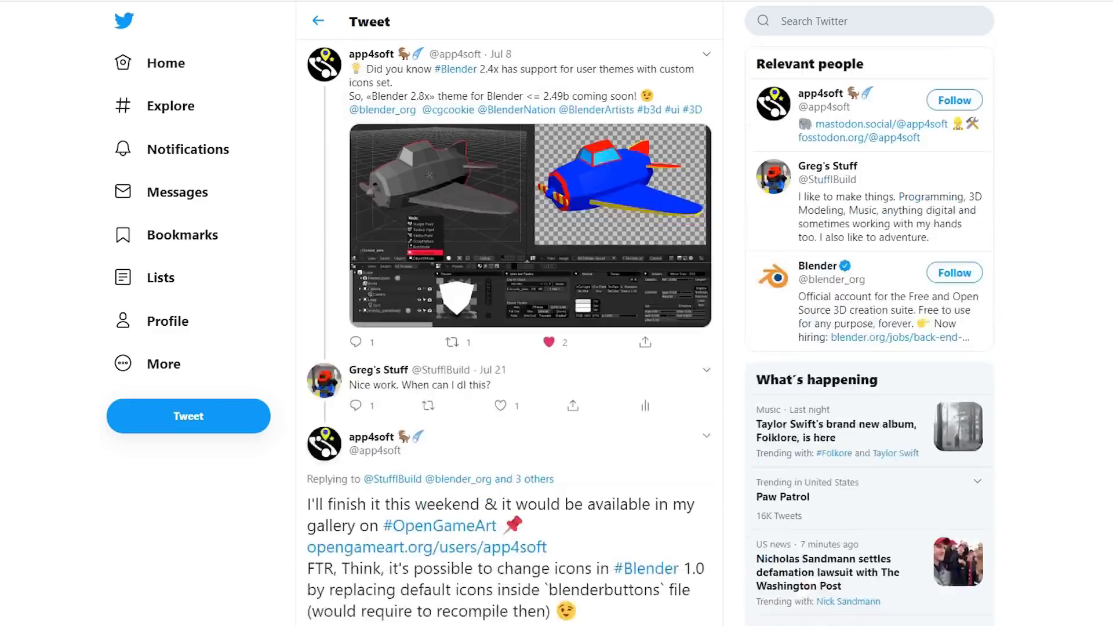
{"action": "scroll", "coordinate": [435, 259], "scroll_direction": "down", "scroll_amount": 2}
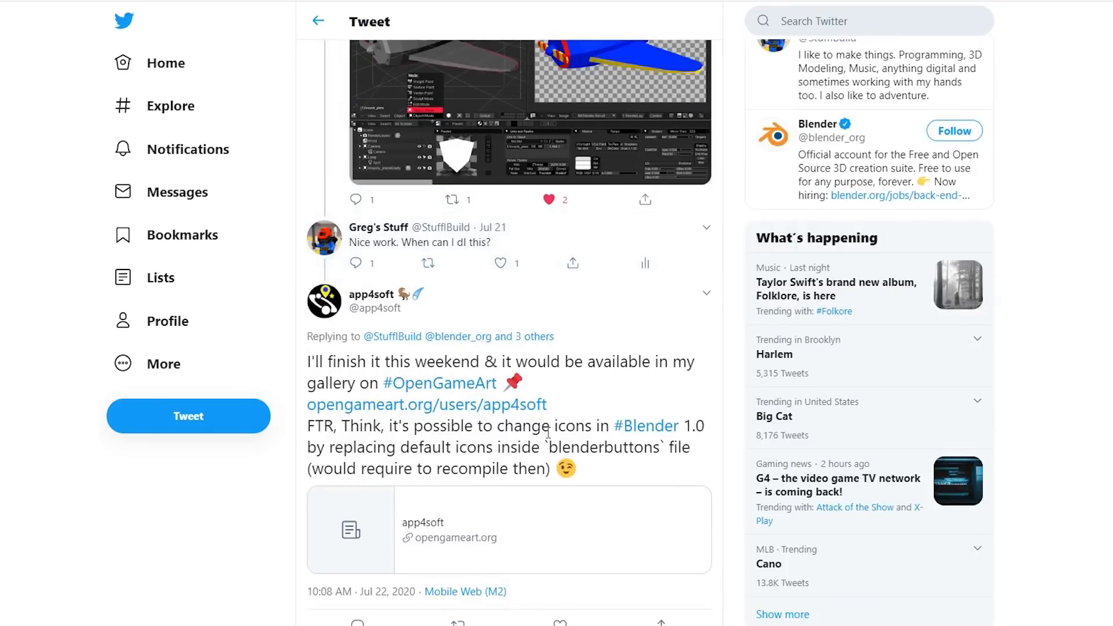
{"action": "scroll", "coordinate": [548, 432], "scroll_direction": "up", "scroll_amount": 2}
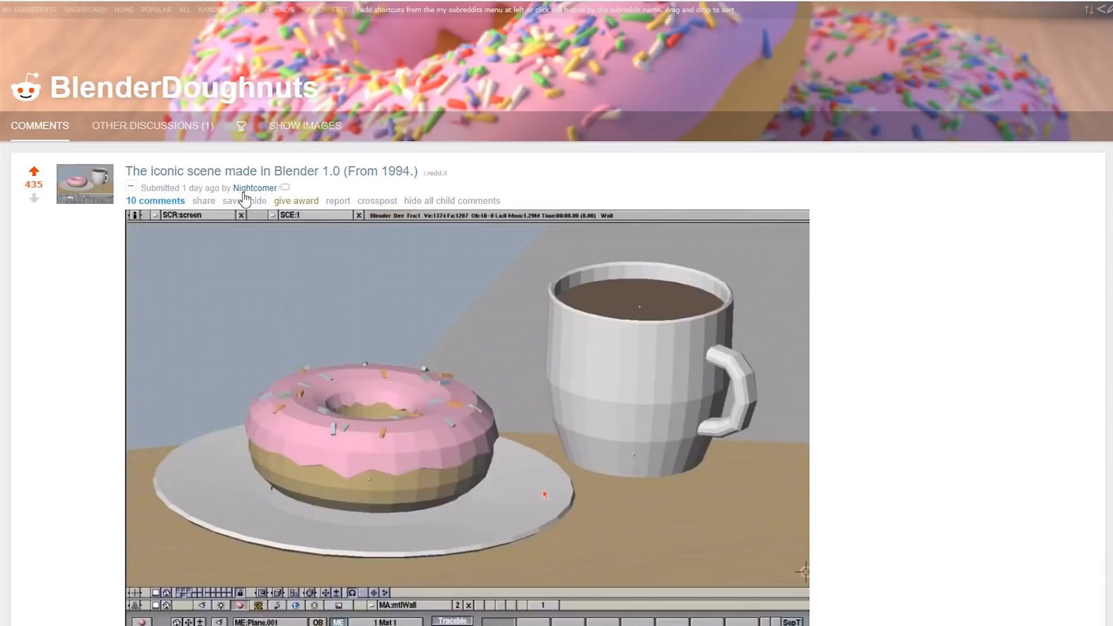
Examine the BlenderDoughnuts Reddit post "The iconic scene made in Blender 1.0 (From 1994.)" and read through its comments.
{"action": "mouse_move", "coordinate": [255, 188]}
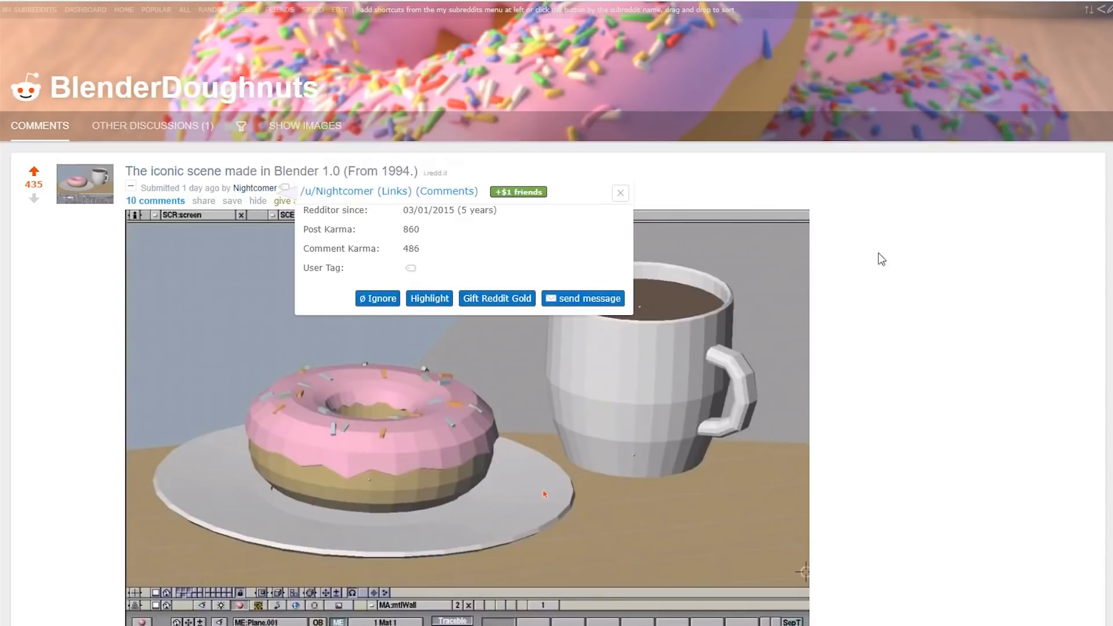
{"action": "scroll", "coordinate": [906, 264], "scroll_direction": "down", "scroll_amount": 1}
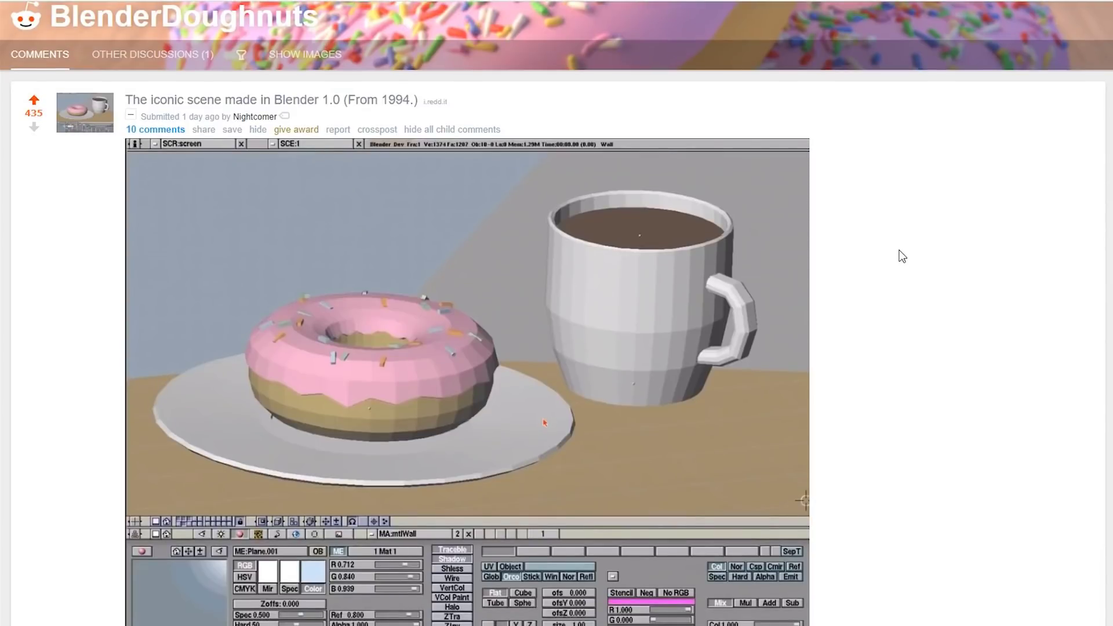
{"action": "scroll", "coordinate": [898, 250], "scroll_direction": "down", "scroll_amount": 1}
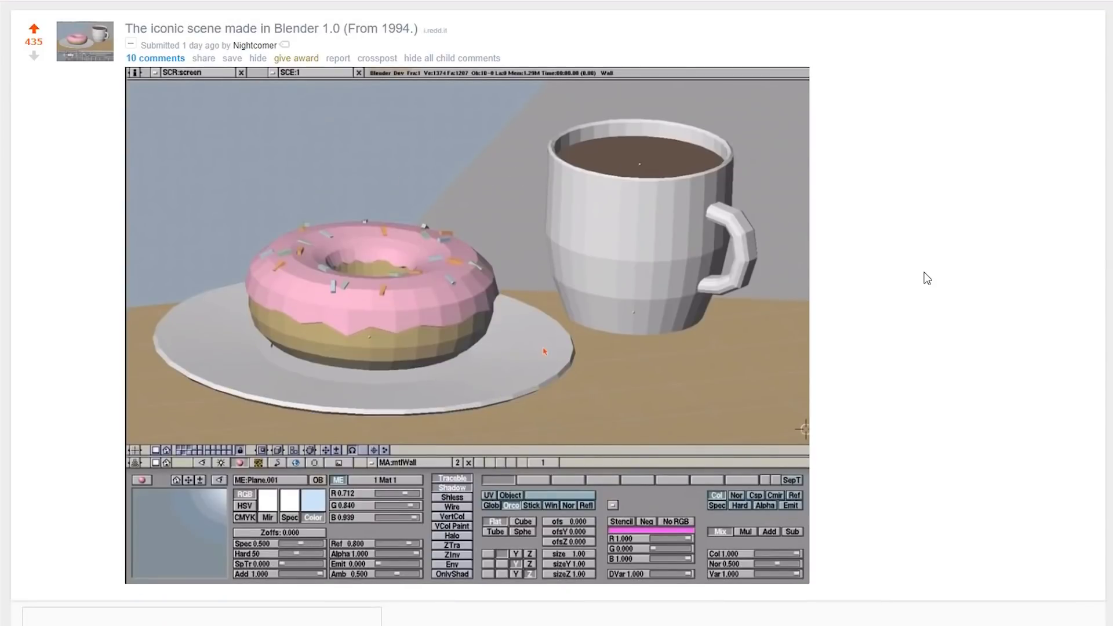
{"action": "scroll", "coordinate": [923, 272], "scroll_direction": "down", "scroll_amount": 5}
{"action": "scroll", "coordinate": [934, 255], "scroll_direction": "down", "scroll_amount": 3}
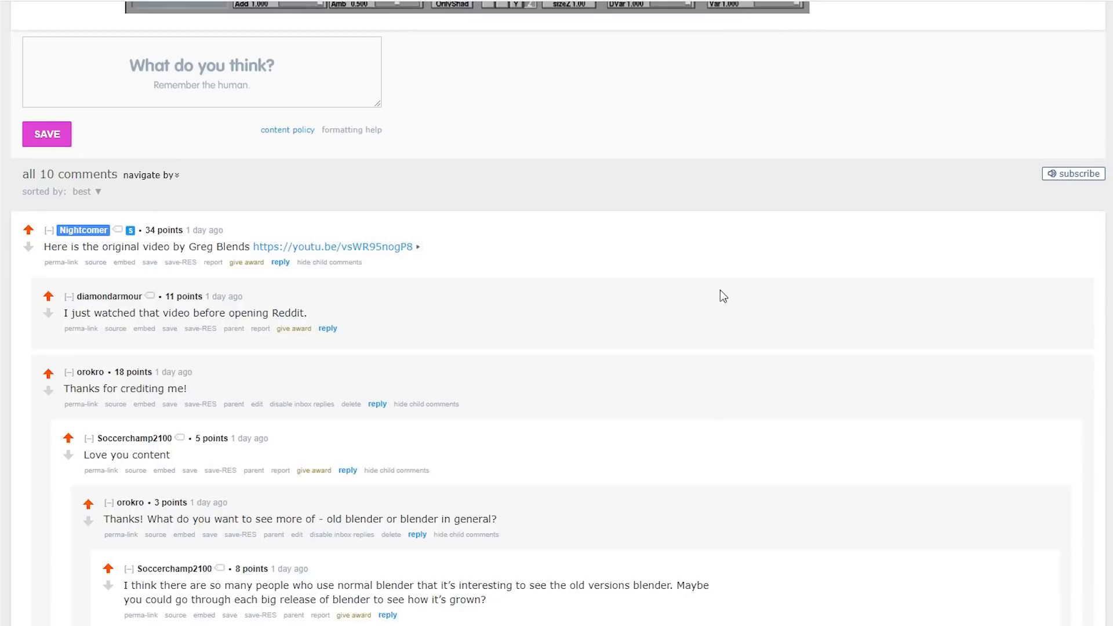
{"action": "scroll", "coordinate": [723, 296], "scroll_direction": "down", "scroll_amount": 5}
{"action": "scroll", "coordinate": [723, 296], "scroll_direction": "down", "scroll_amount": 5}
{"action": "scroll", "coordinate": [723, 297], "scroll_direction": "up", "scroll_amount": 6}
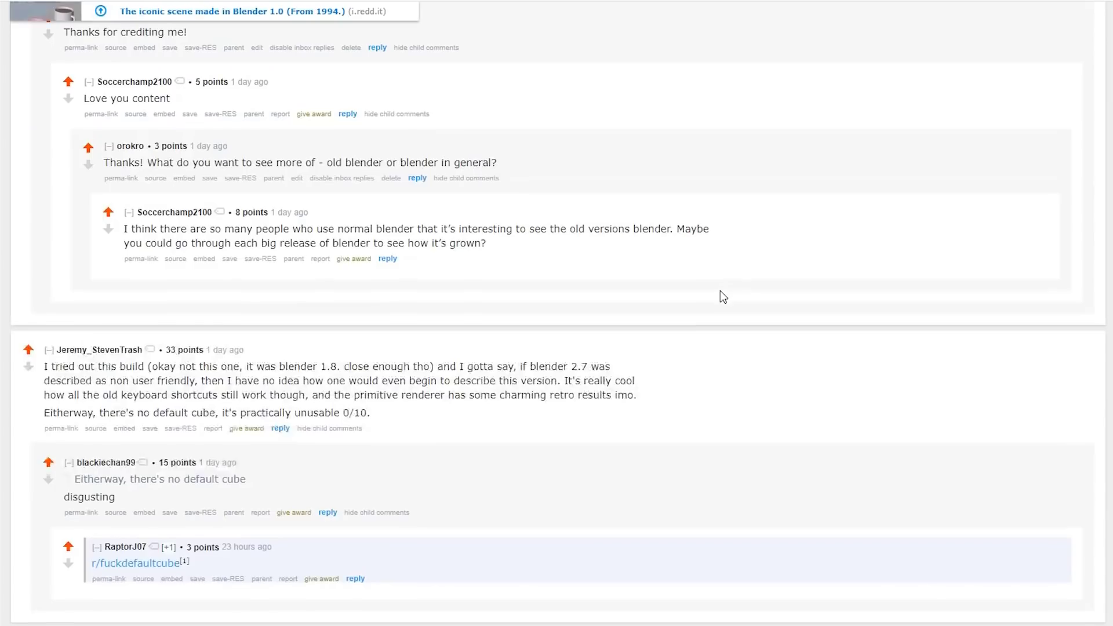
{"action": "scroll", "coordinate": [720, 293], "scroll_direction": "up", "scroll_amount": 12}
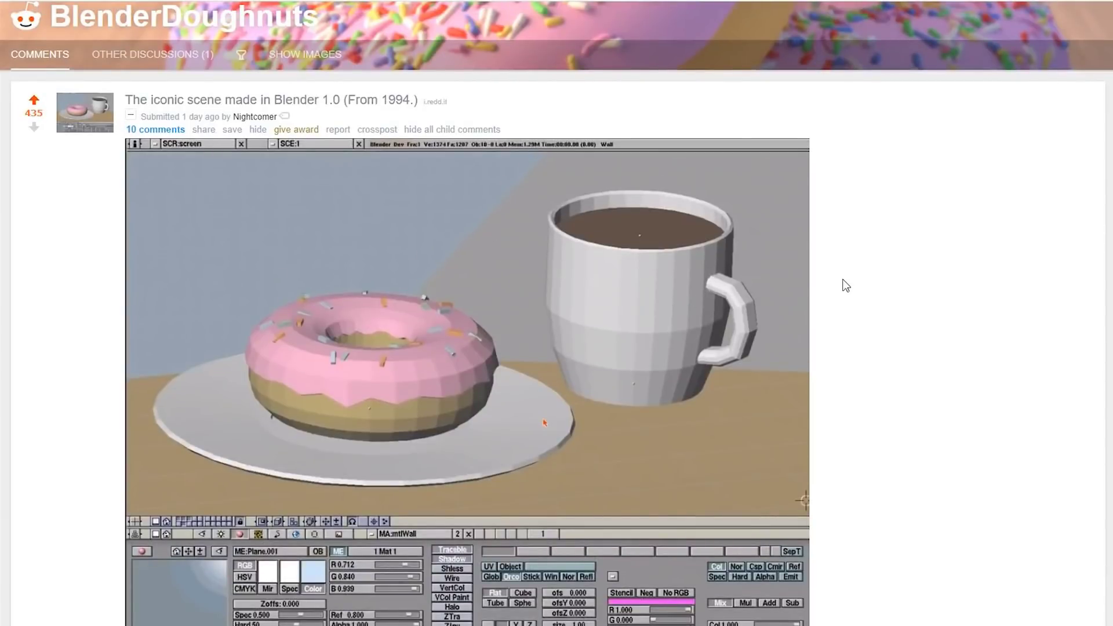
{"action": "scroll", "coordinate": [846, 278], "scroll_direction": "down", "scroll_amount": 9}
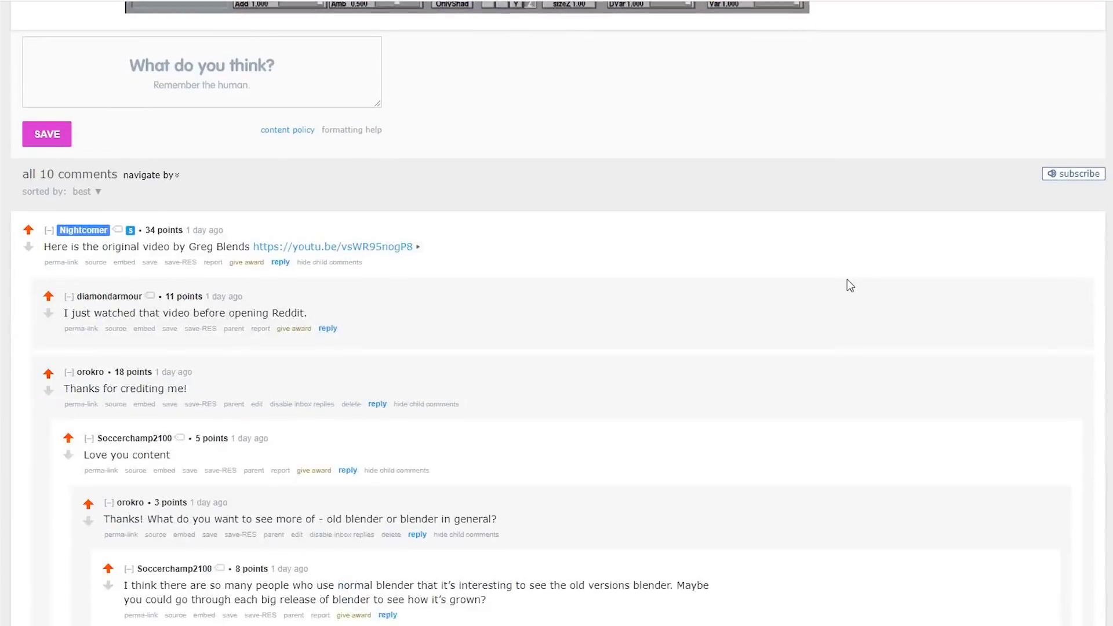
{"action": "scroll", "coordinate": [847, 280], "scroll_direction": "down", "scroll_amount": 3}
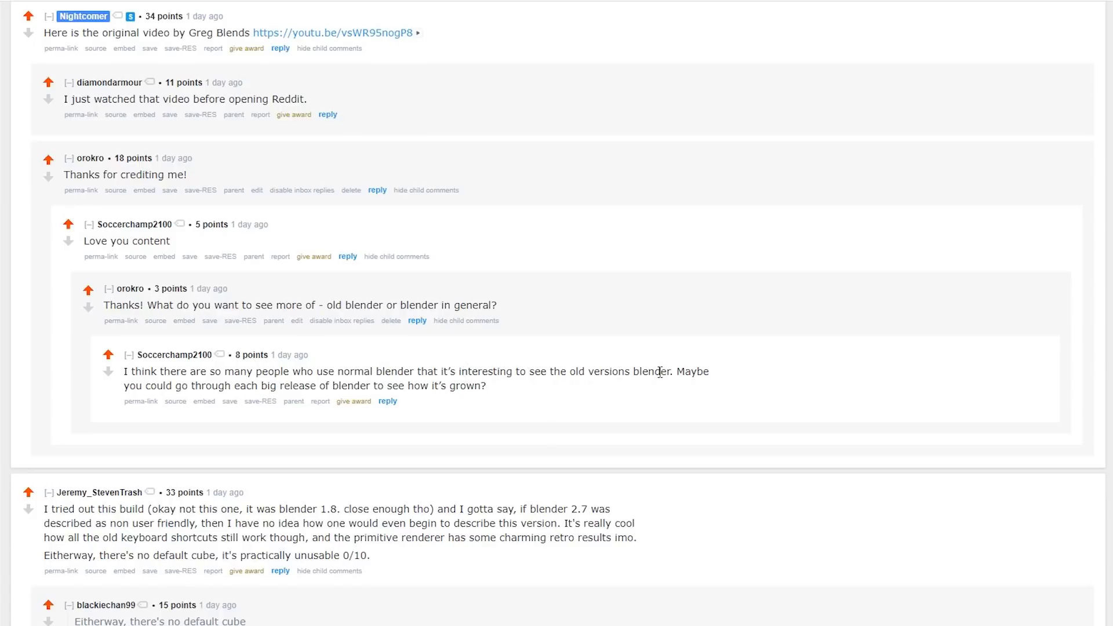
{"action": "scroll", "coordinate": [376, 374], "scroll_direction": "up", "scroll_amount": 10}
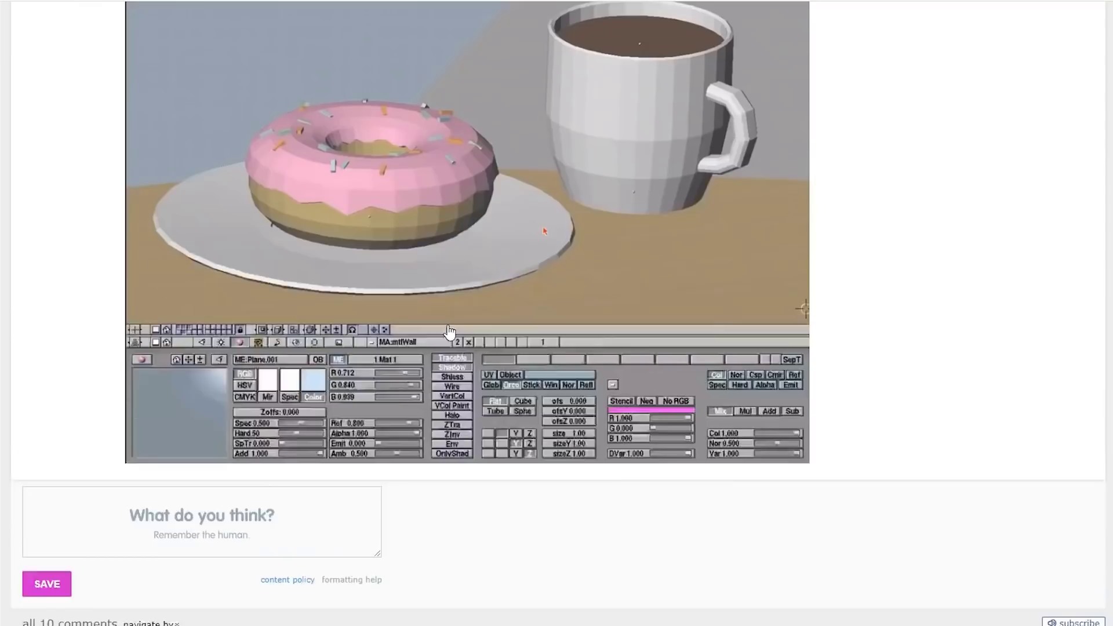
{"action": "scroll", "coordinate": [897, 346], "scroll_direction": "up", "scroll_amount": 5}
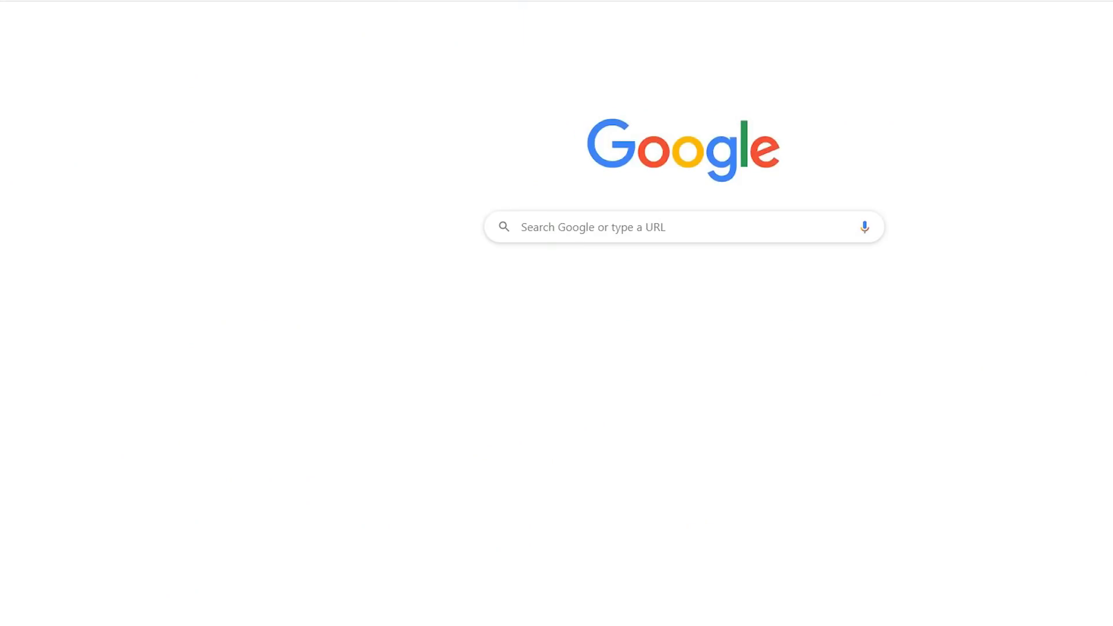
Open the gmiller website and browse the renders in its 3D Modeling section.
{"action": "key", "text": "Return"}
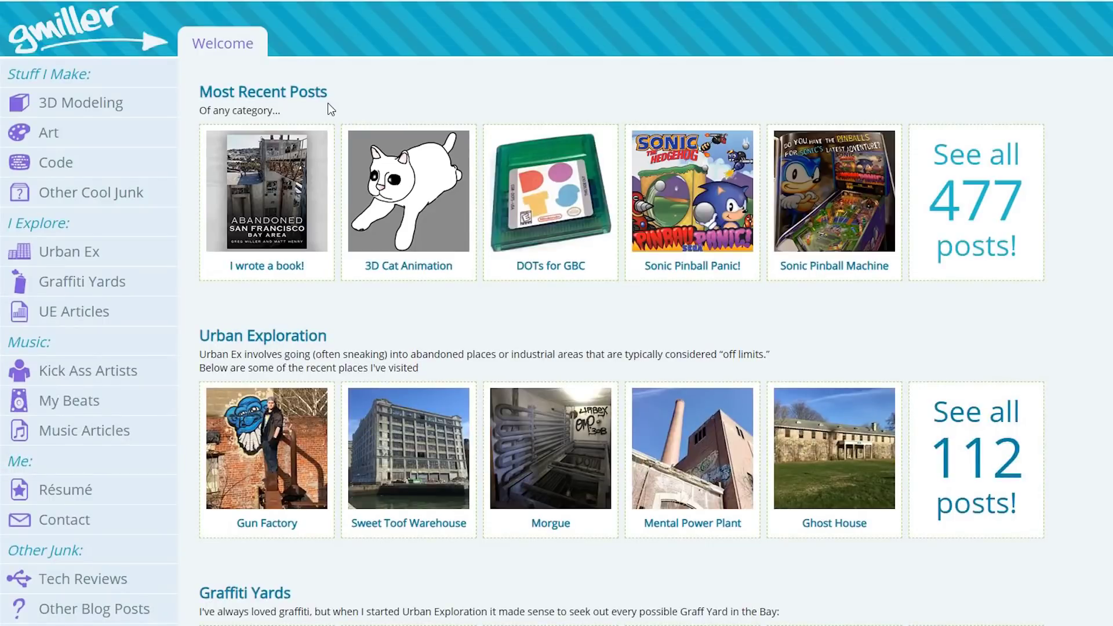
{"action": "left_click", "coordinate": [110, 109]}
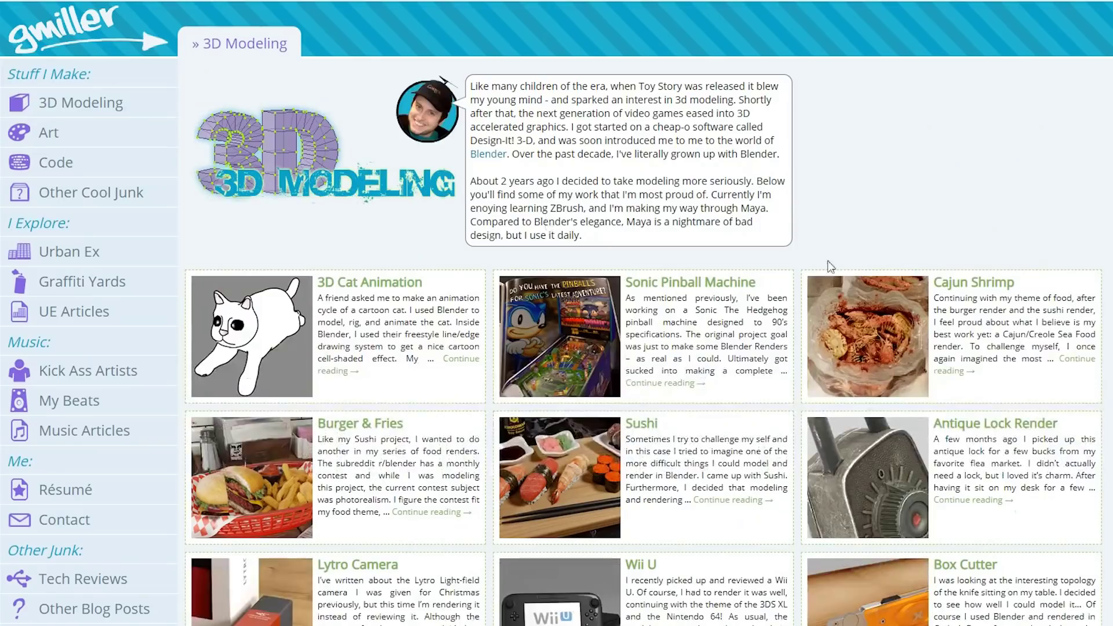
{"action": "scroll", "coordinate": [826, 261], "scroll_direction": "down", "scroll_amount": 10}
{"action": "scroll", "coordinate": [815, 249], "scroll_direction": "down", "scroll_amount": 5}
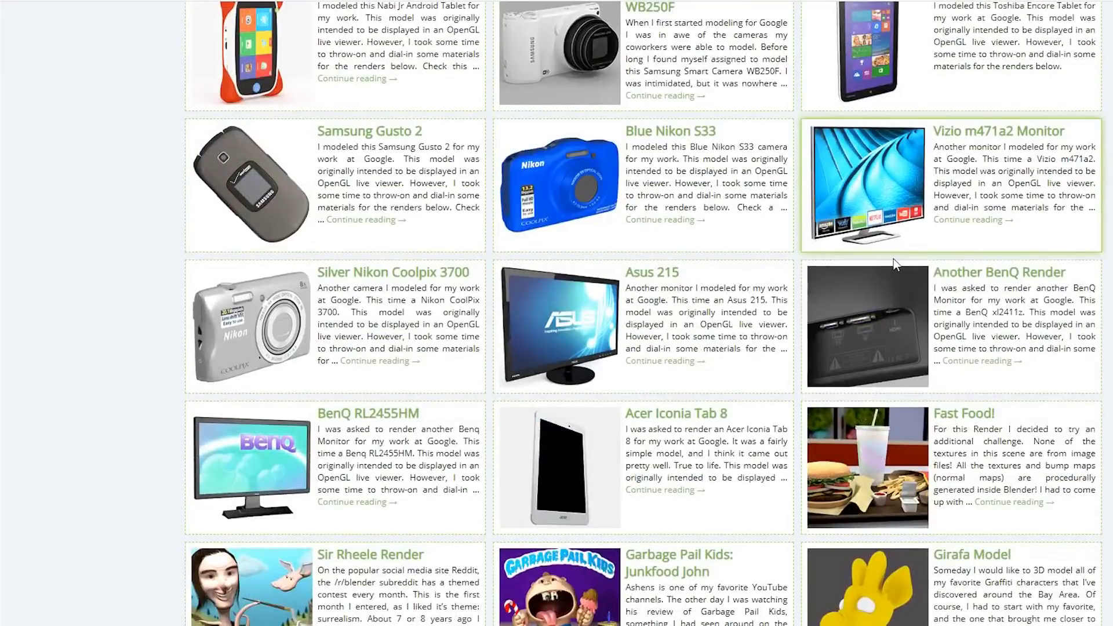
Open the 3D Cat Animation post from the portfolio and play its embedded video of the running cat.
{"action": "scroll", "coordinate": [893, 259], "scroll_direction": "up", "scroll_amount": 12}
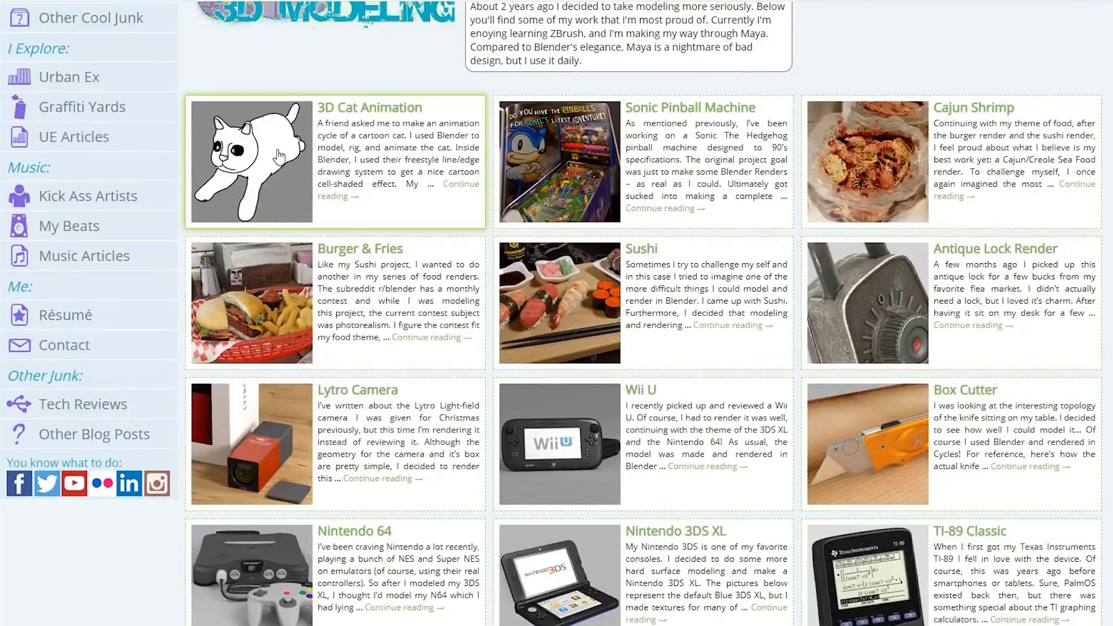
{"action": "left_click", "coordinate": [279, 156]}
{"action": "left_click", "coordinate": [430, 313]}
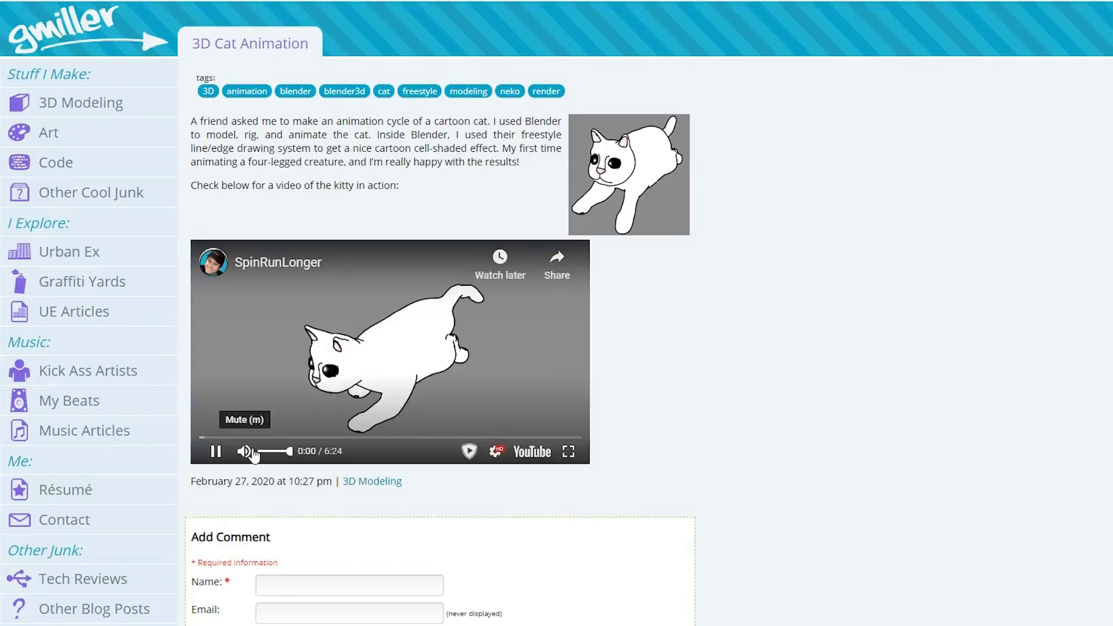
{"action": "scroll", "coordinate": [784, 406], "scroll_direction": "down", "scroll_amount": 1}
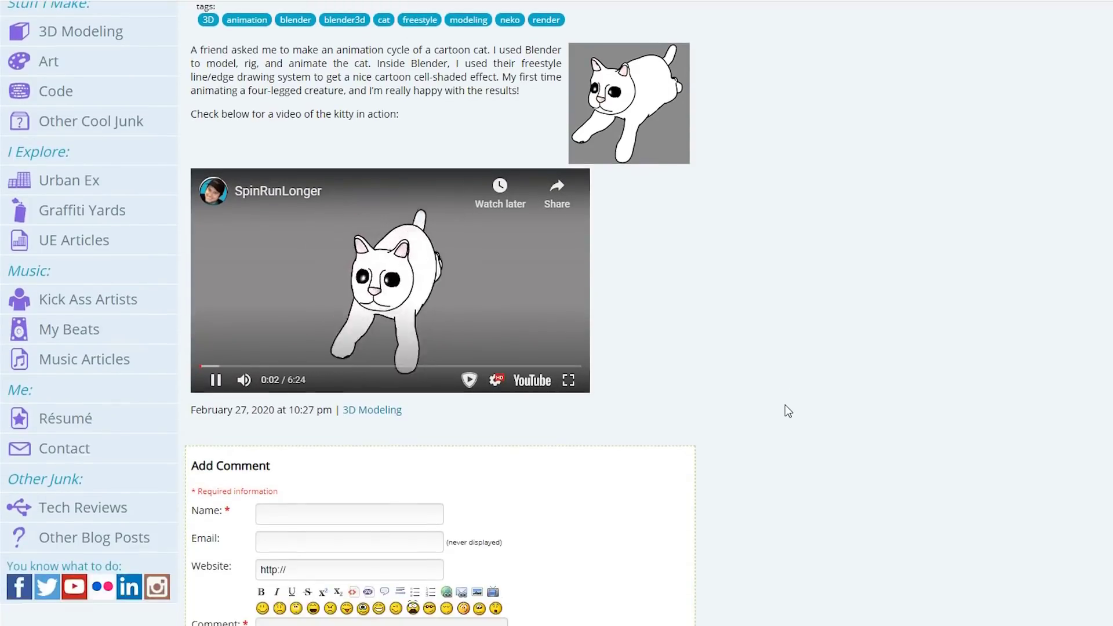
{"action": "scroll", "coordinate": [785, 405], "scroll_direction": "up", "scroll_amount": 1}
Return to the 3D Modeling portfolio overview and browse its renders back up to the introduction.
{"action": "key", "text": "alt+Left"}
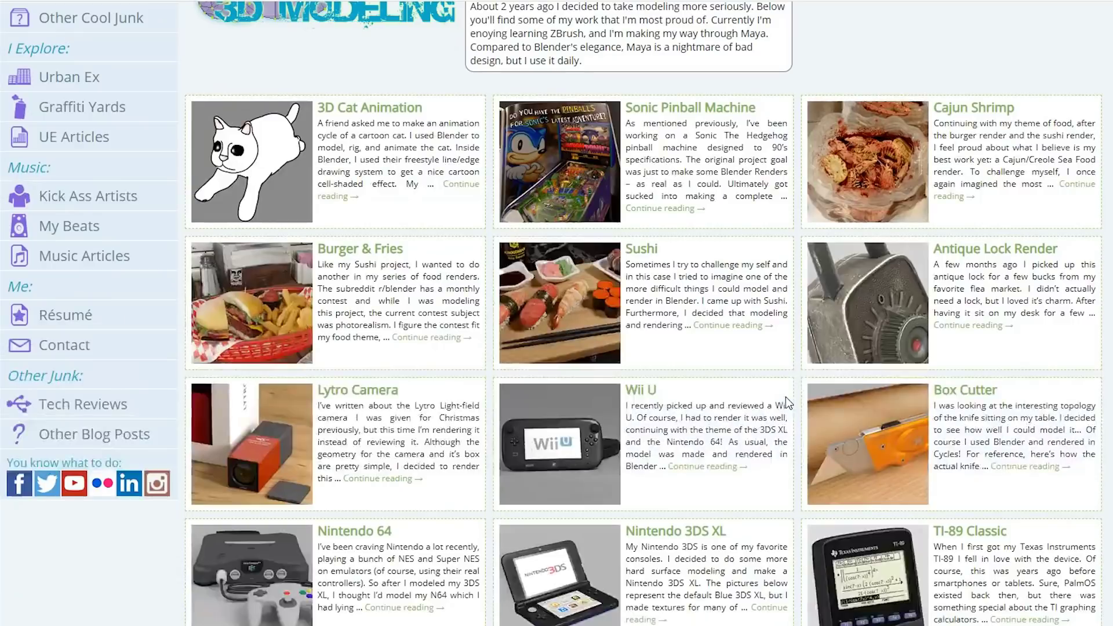
{"action": "scroll", "coordinate": [812, 285], "scroll_direction": "down", "scroll_amount": 6}
{"action": "scroll", "coordinate": [989, 331], "scroll_direction": "up", "scroll_amount": 5}
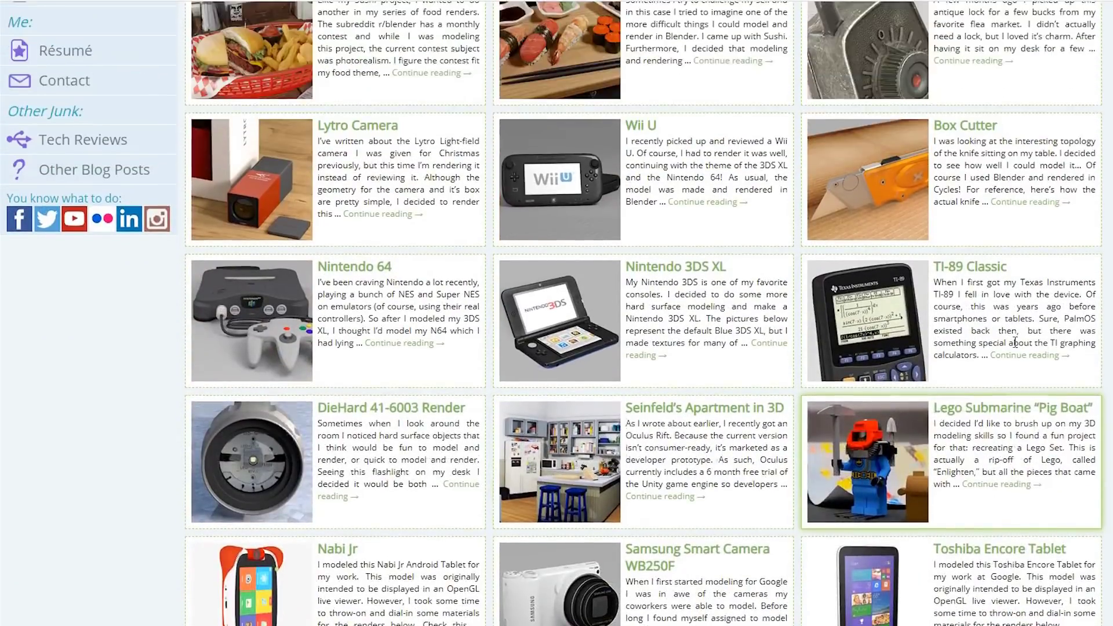
{"action": "scroll", "coordinate": [1037, 325], "scroll_direction": "up", "scroll_amount": 5}
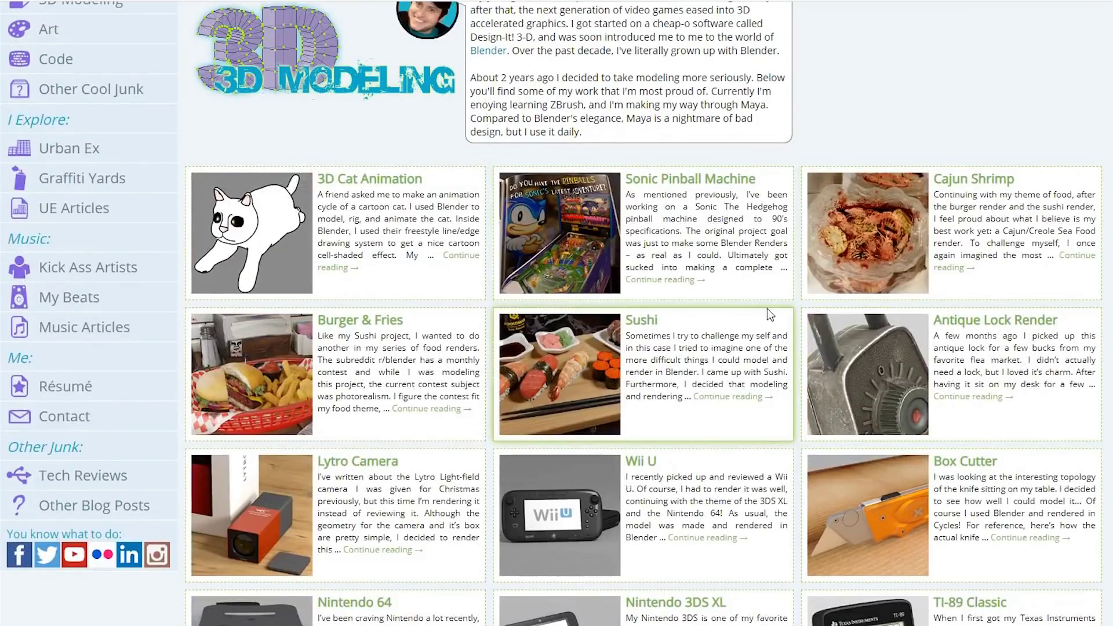